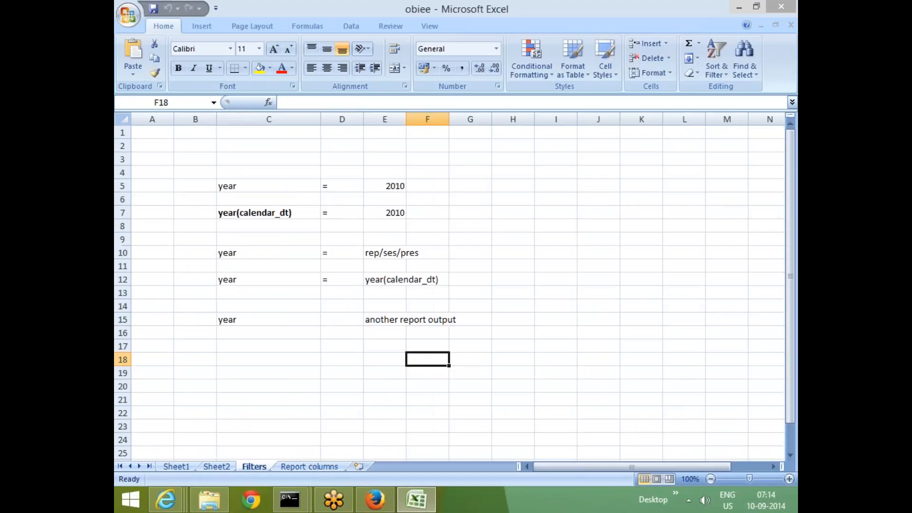
{"action": "scroll", "coordinate": [240, 311], "scroll_direction": "down", "scroll_amount": 3}
{"action": "left_click", "coordinate": [419, 294]}
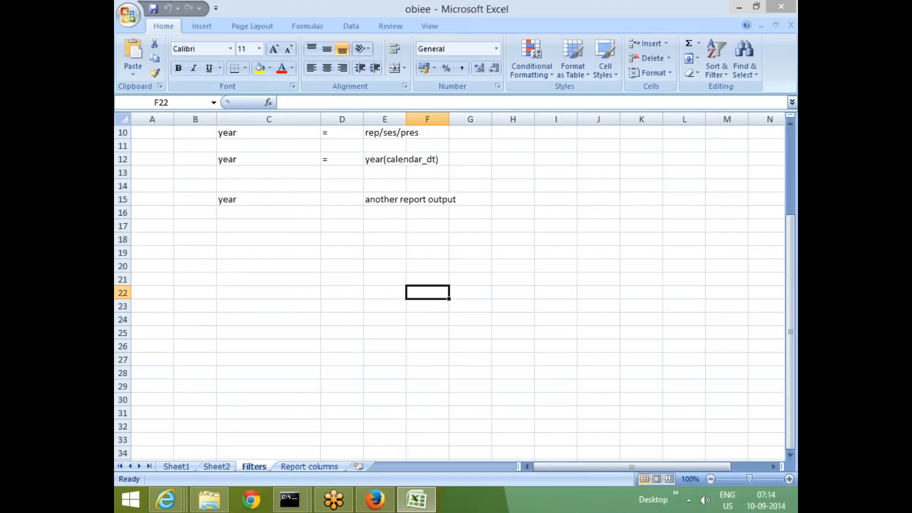
{"action": "left_click", "coordinate": [530, 293]}
{"action": "scroll", "coordinate": [696, 147], "scroll_direction": "up", "scroll_amount": 1, "text": "ctrl"}
{"action": "scroll", "coordinate": [318, 345], "scroll_direction": "down", "scroll_amount": 1}
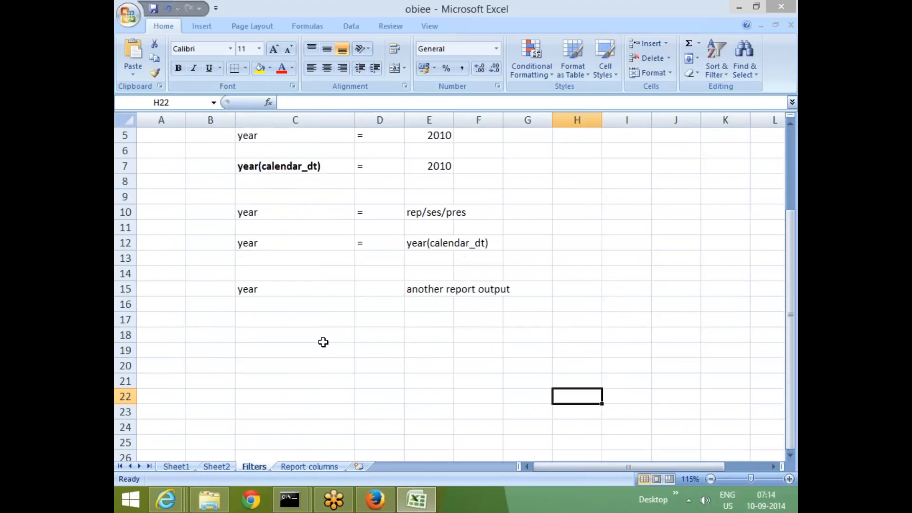
{"action": "scroll", "coordinate": [257, 348], "scroll_direction": "up", "scroll_amount": 2}
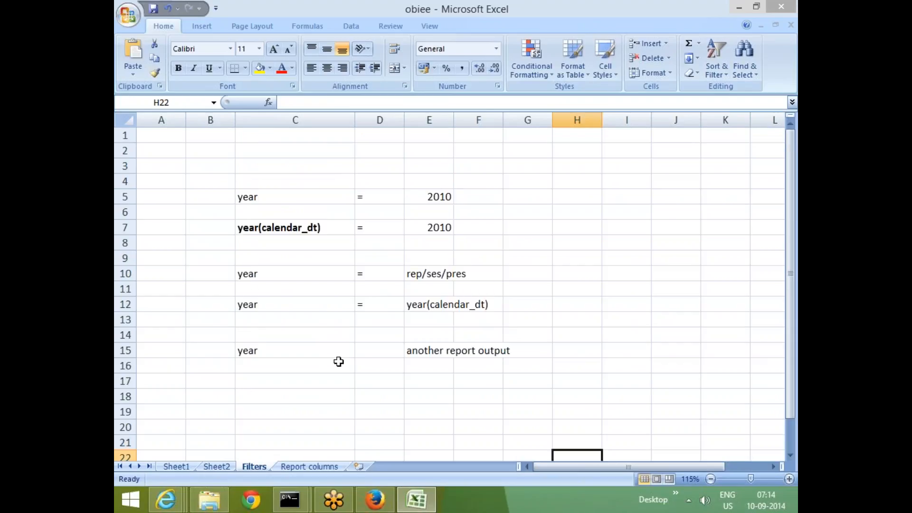
Enter the heading "selection steps" in cell B18, below the year filter examples on the Filters sheet.
{"action": "scroll", "coordinate": [267, 335], "scroll_direction": "down", "scroll_amount": 3}
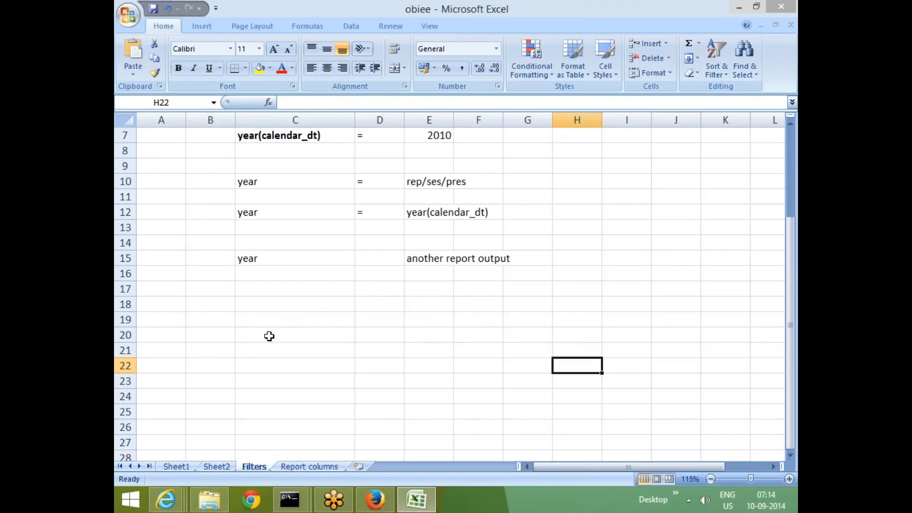
{"action": "left_click", "coordinate": [195, 262]}
{"action": "type", "text": "selc"}
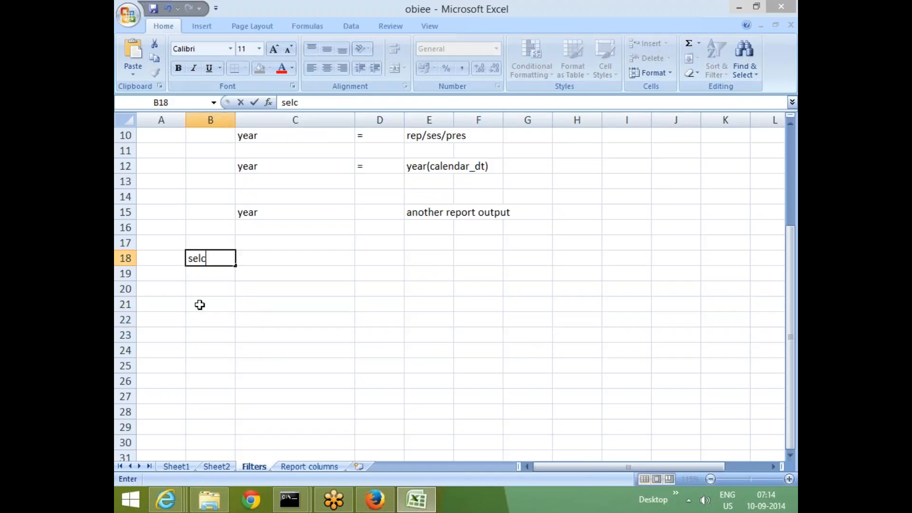
{"action": "key", "text": "BackSpace"}
{"action": "type", "text": "ection"}
{"action": "type", "text": "steps"}
{"action": "key", "text": "Return"}
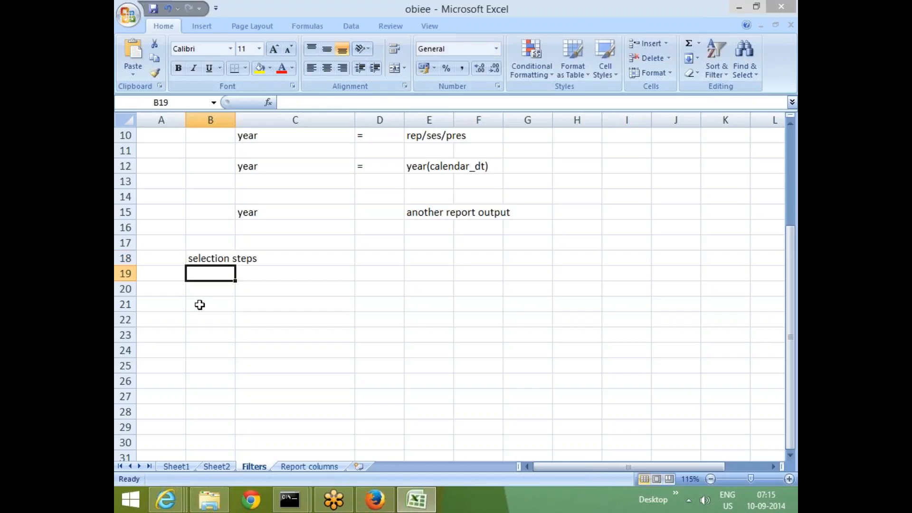
Make the "selection steps" heading in cell B18 bold.
{"action": "left_click", "coordinate": [248, 321]}
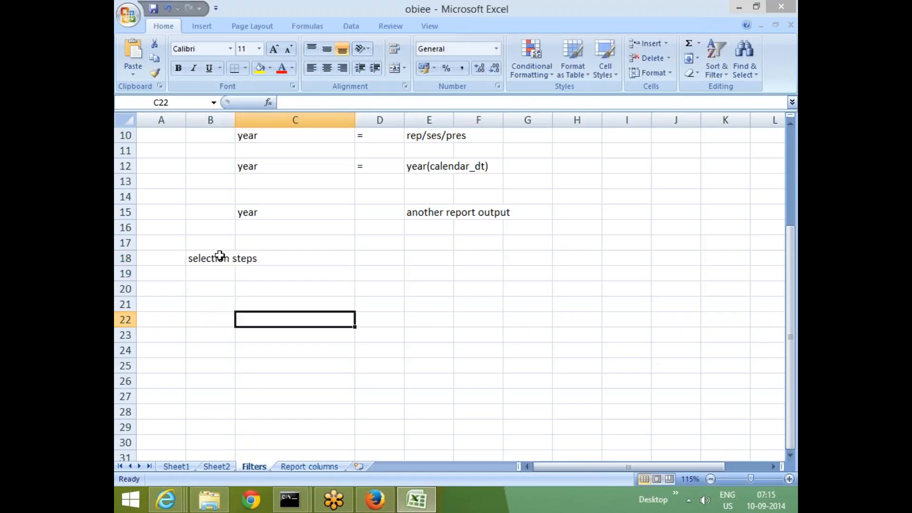
{"action": "left_click", "coordinate": [219, 258]}
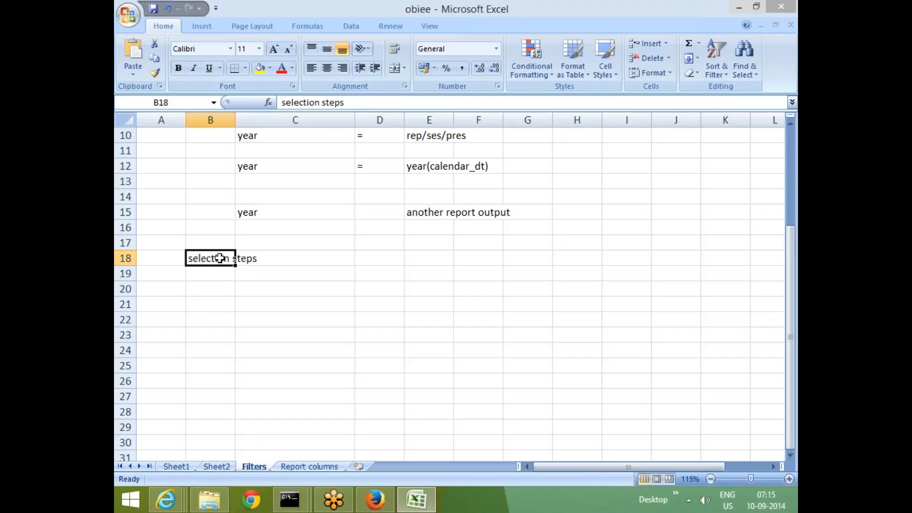
{"action": "key", "text": "ctrl+b"}
{"action": "left_click", "coordinate": [285, 349]}
Enter the heading "filter" in cell B3 above the year examples and make it bold.
{"action": "scroll", "coordinate": [378, 291], "scroll_direction": "up", "scroll_amount": 3}
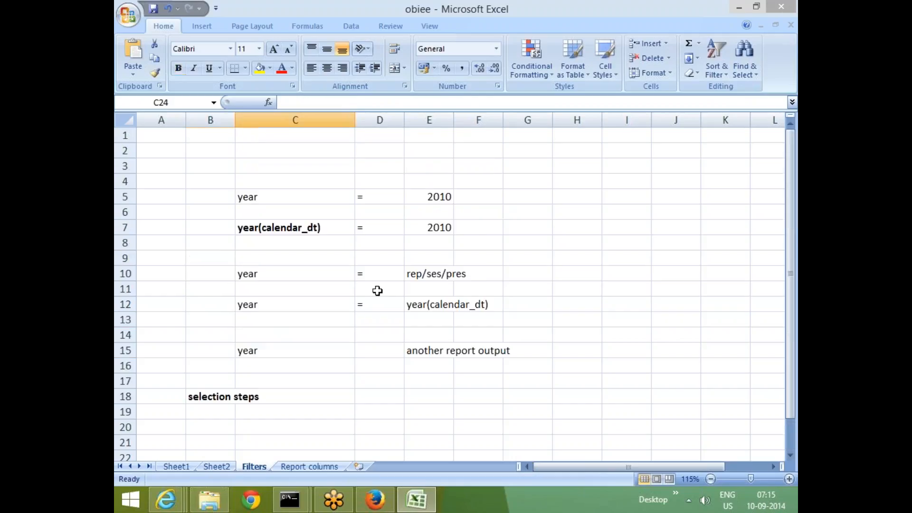
{"action": "left_click", "coordinate": [207, 169]}
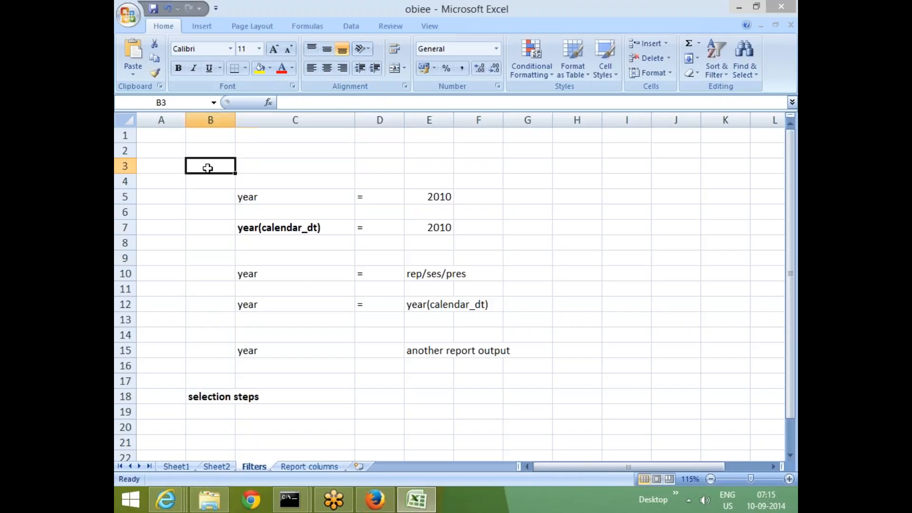
{"action": "type", "text": "filter"}
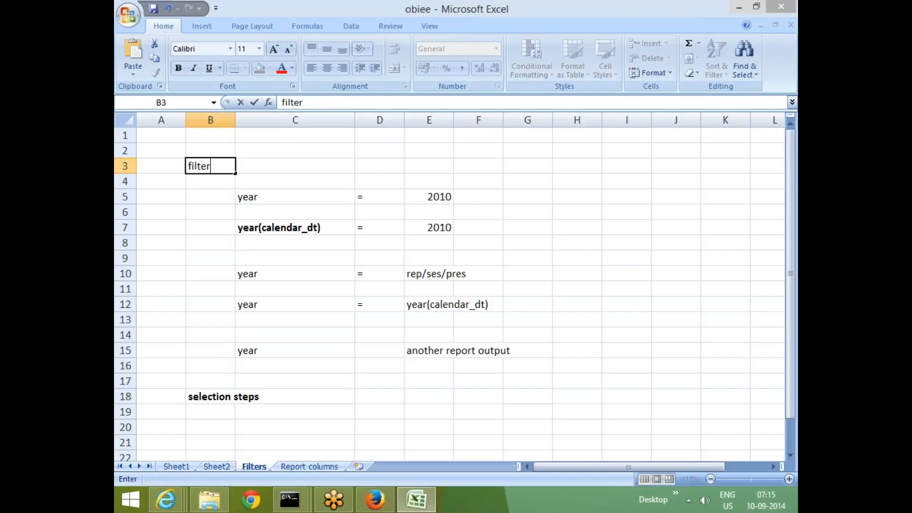
{"action": "key", "text": "Return"}
{"action": "key", "text": "Up"}
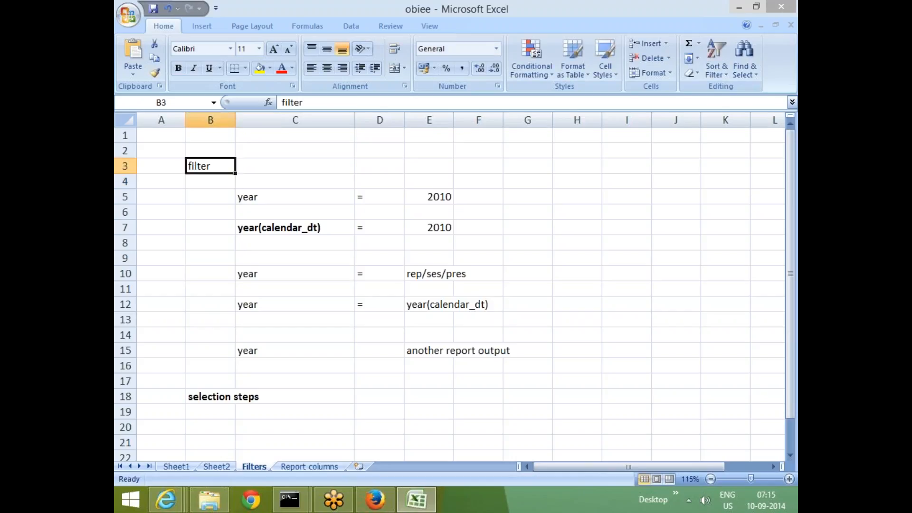
{"action": "key", "text": "ctrl+b"}
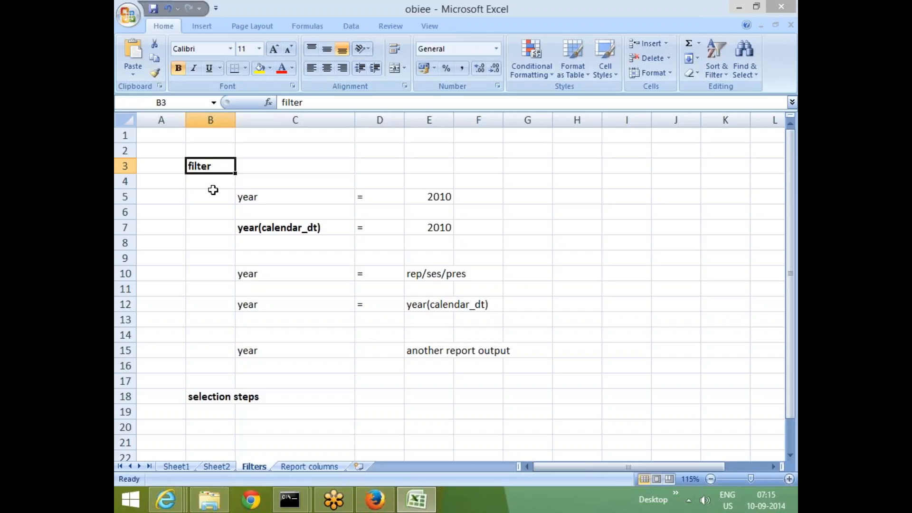
{"action": "left_click", "coordinate": [213, 226]}
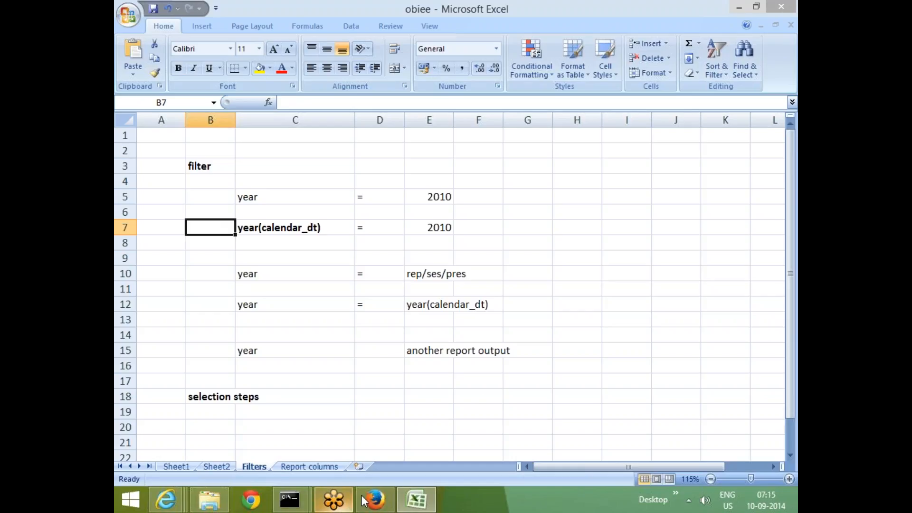
Switch to Firefox and reload the OBIEE analytics page on port 7001.
{"action": "left_click", "coordinate": [375, 499]}
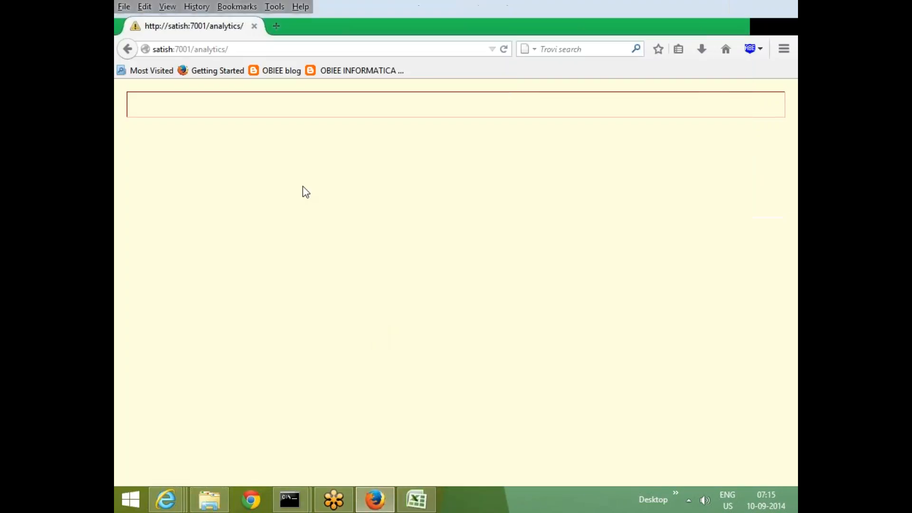
{"action": "left_click", "coordinate": [245, 46]}
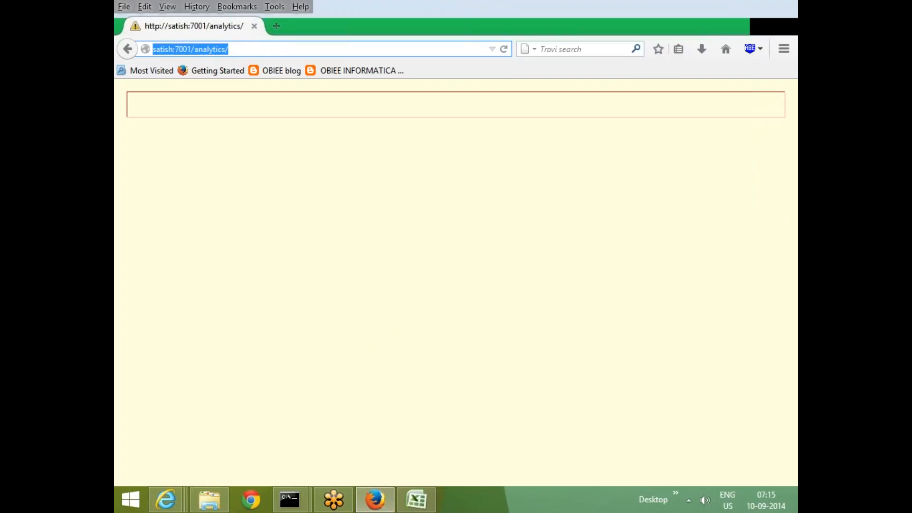
{"action": "left_click", "coordinate": [503, 49]}
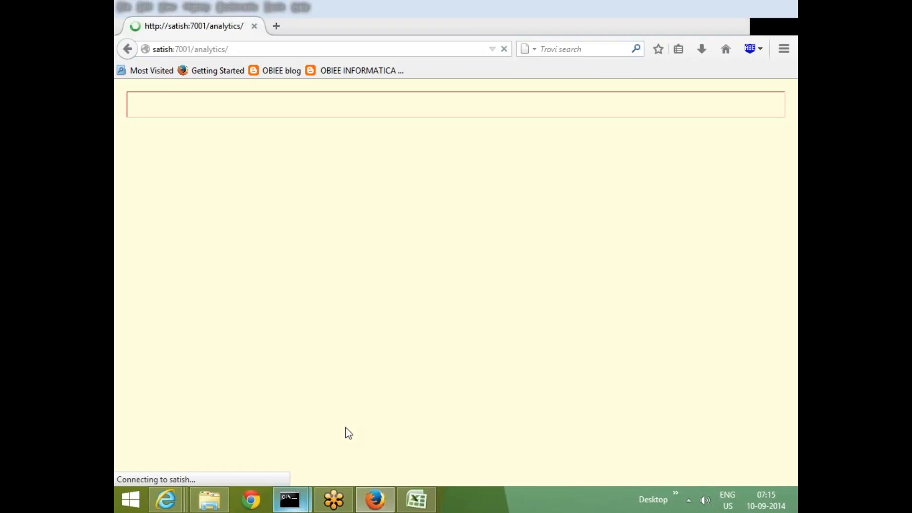
Check the WebLogic server's startup messages in the command window and request the analytics home page again.
{"action": "mouse_move", "coordinate": [291, 499]}
{"action": "left_click", "coordinate": [357, 421]}
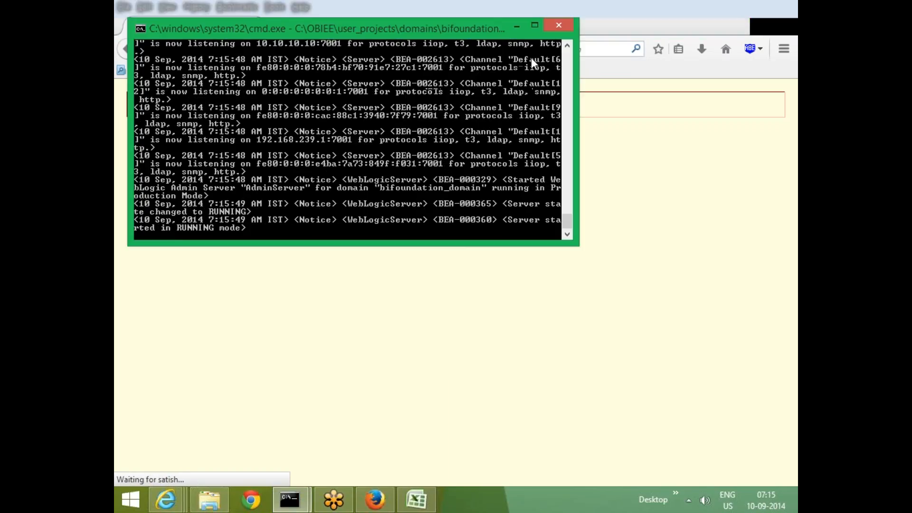
{"action": "left_click", "coordinate": [518, 25]}
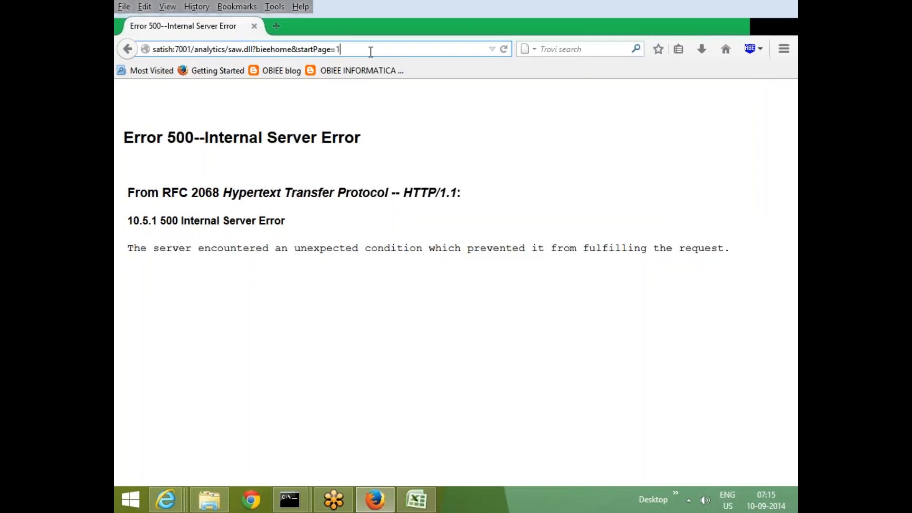
{"action": "key", "text": "Return"}
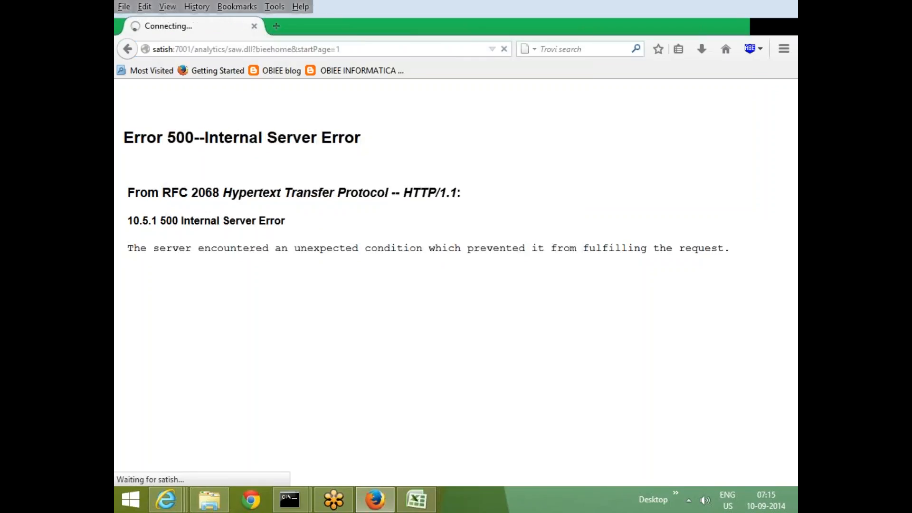
Check the analytics page in Internet Explorer as well and return to the Filters sheet in Excel.
{"action": "left_click", "coordinate": [424, 508]}
{"action": "left_click", "coordinate": [318, 377]}
{"action": "scroll", "coordinate": [323, 352], "scroll_direction": "down", "scroll_amount": 1}
{"action": "scroll", "coordinate": [323, 350], "scroll_direction": "down", "scroll_amount": 1}
{"action": "left_click", "coordinate": [324, 349]}
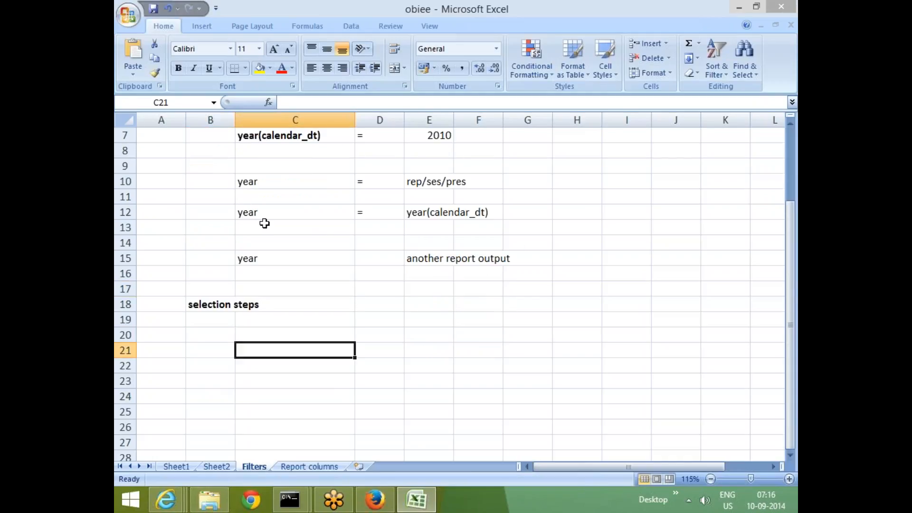
{"action": "left_click", "coordinate": [311, 321]}
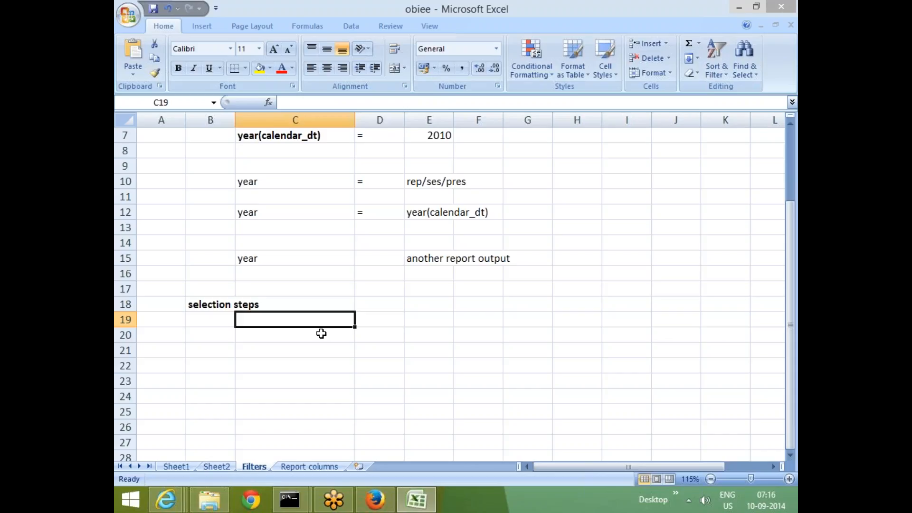
{"action": "key", "text": "alt+Tab"}
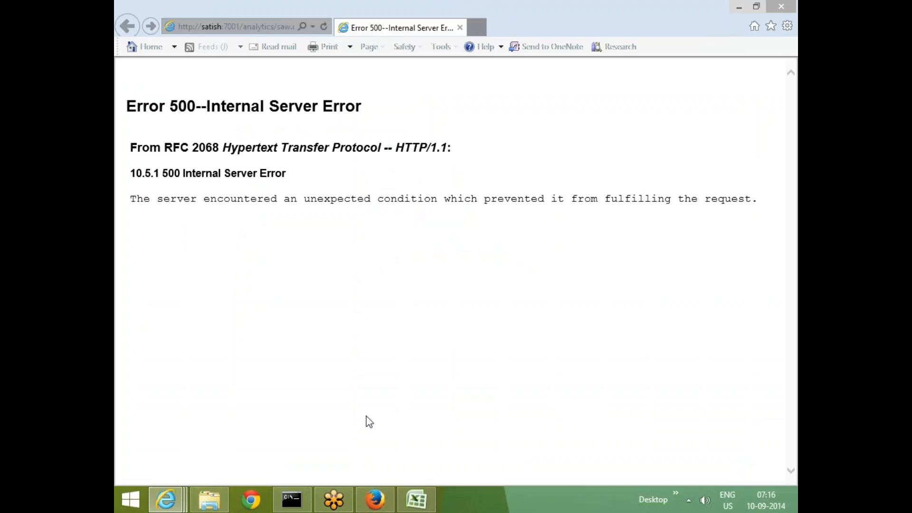
{"action": "left_click", "coordinate": [416, 499]}
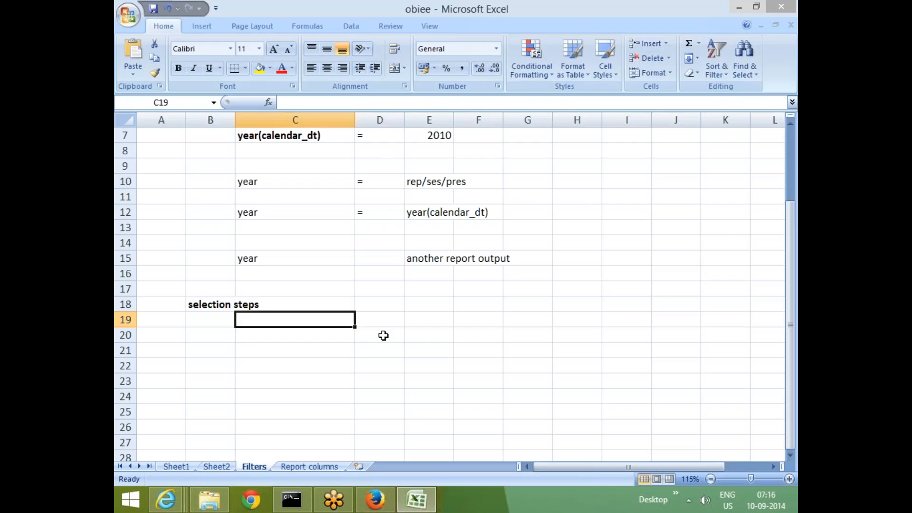
Enter the column headers "deptno" in D20 and "totsal" in E20 below the selection steps heading.
{"action": "left_click", "coordinate": [383, 336]}
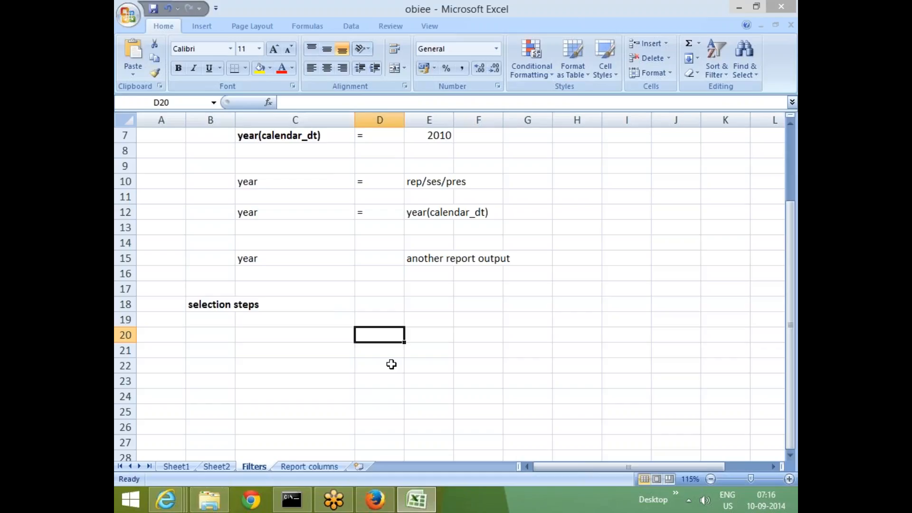
{"action": "type", "text": "deptno"}
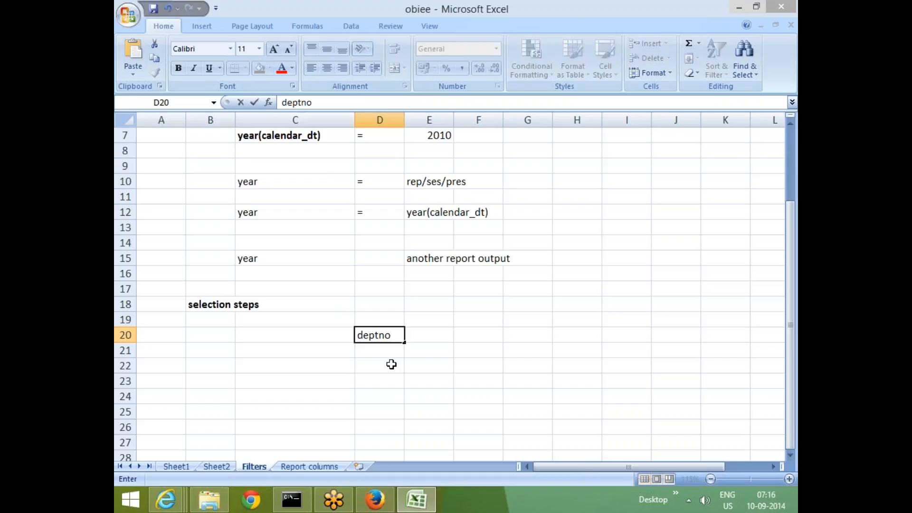
{"action": "key", "text": "Tab"}
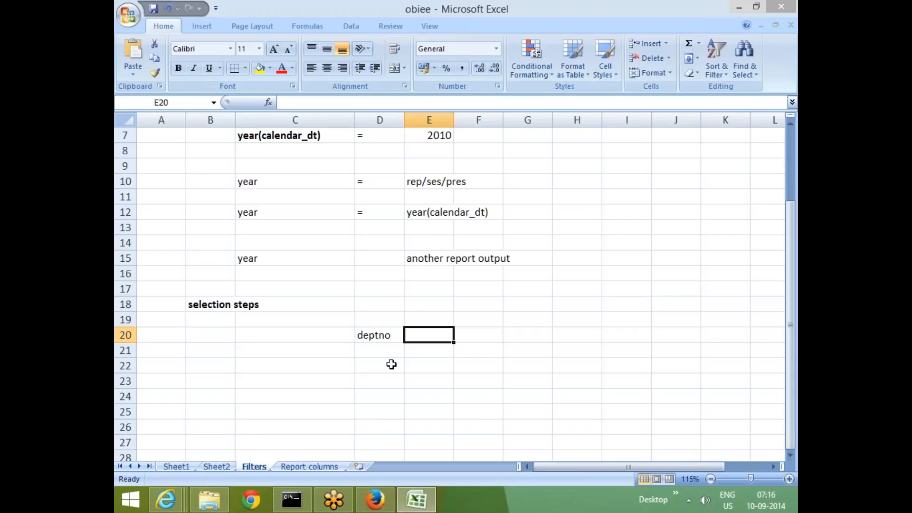
{"action": "type", "text": "totsal"}
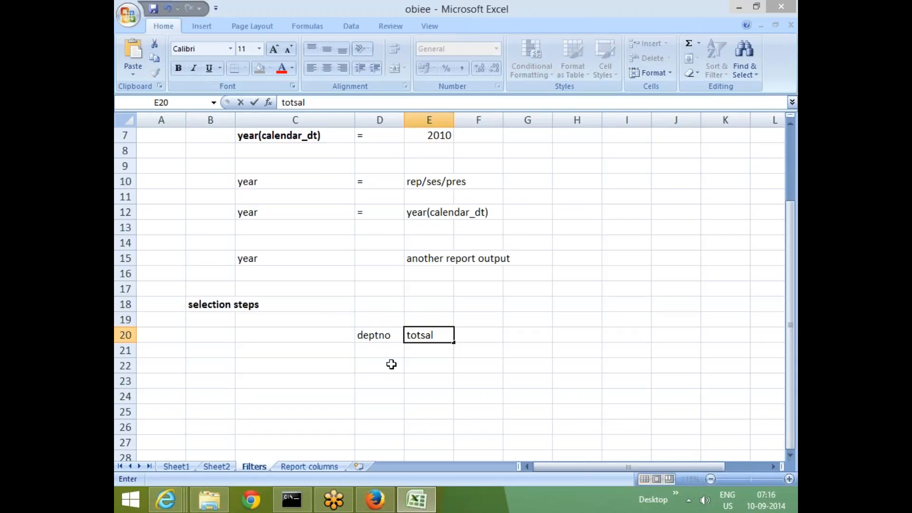
{"action": "key", "text": "Return"}
Fill the first two rows under the headers with deptno 10, totsal 450 and deptno 20, totsal 560.
{"action": "type", "text": "10"}
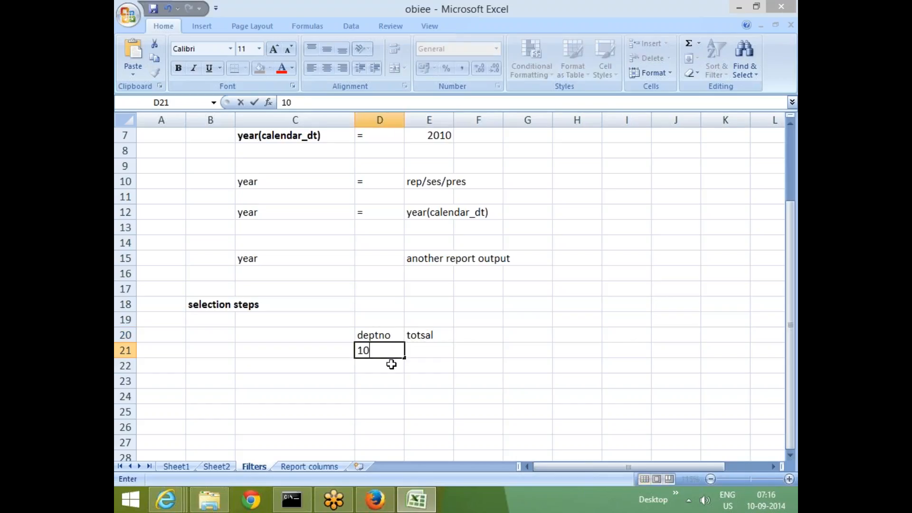
{"action": "key", "text": "Tab"}
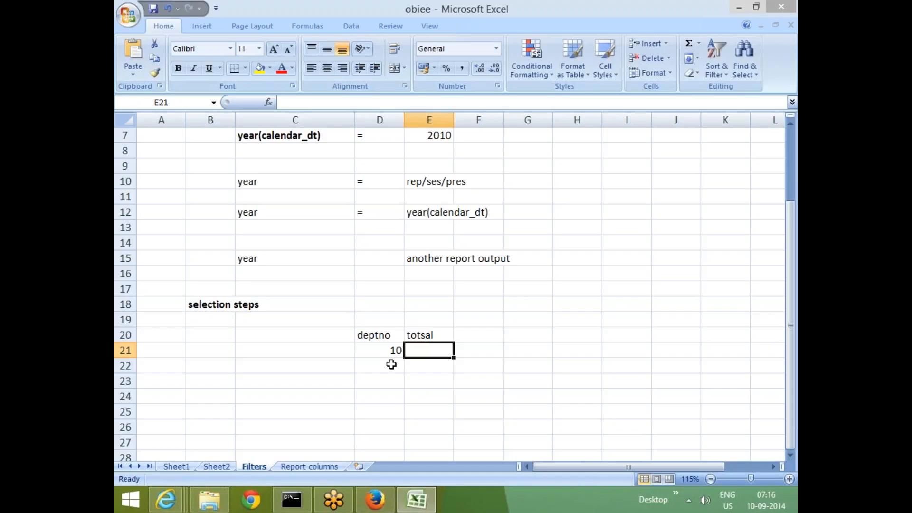
{"action": "type", "text": "450"}
{"action": "key", "text": "Return"}
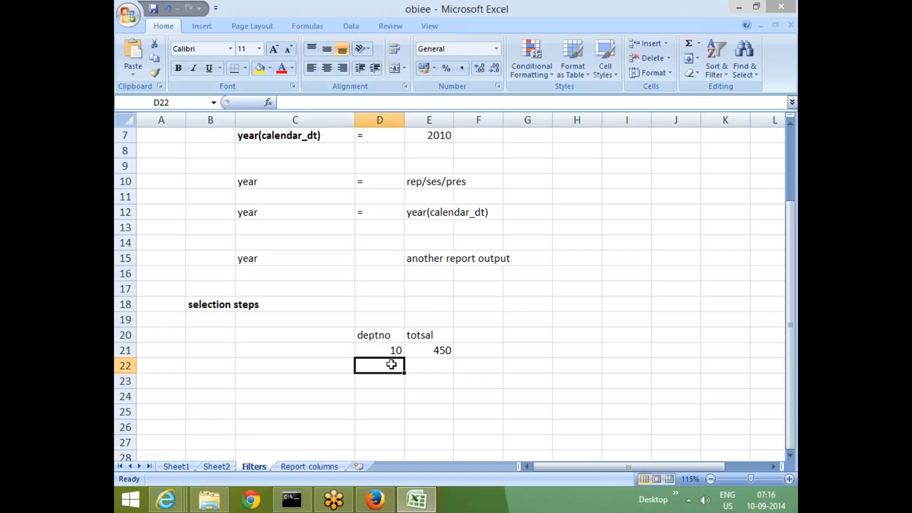
{"action": "type", "text": "20"}
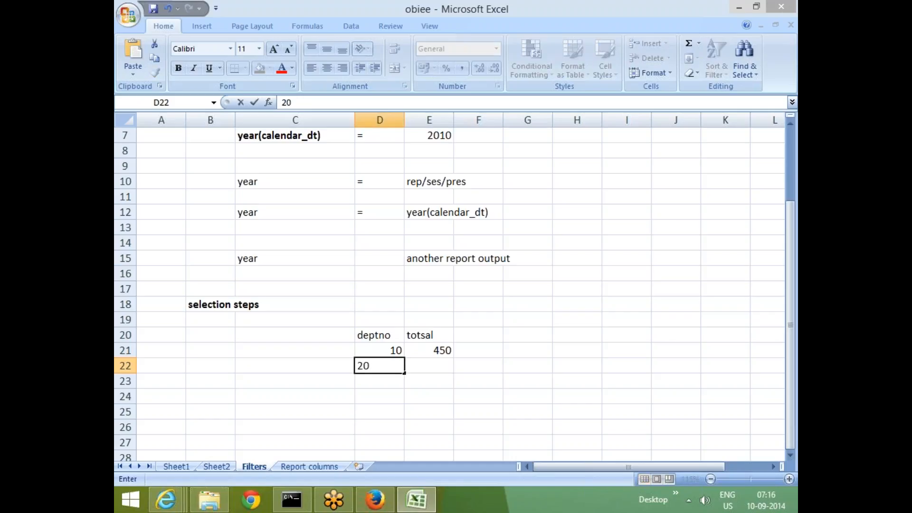
{"action": "key", "text": "Tab"}
{"action": "type", "text": "5"}
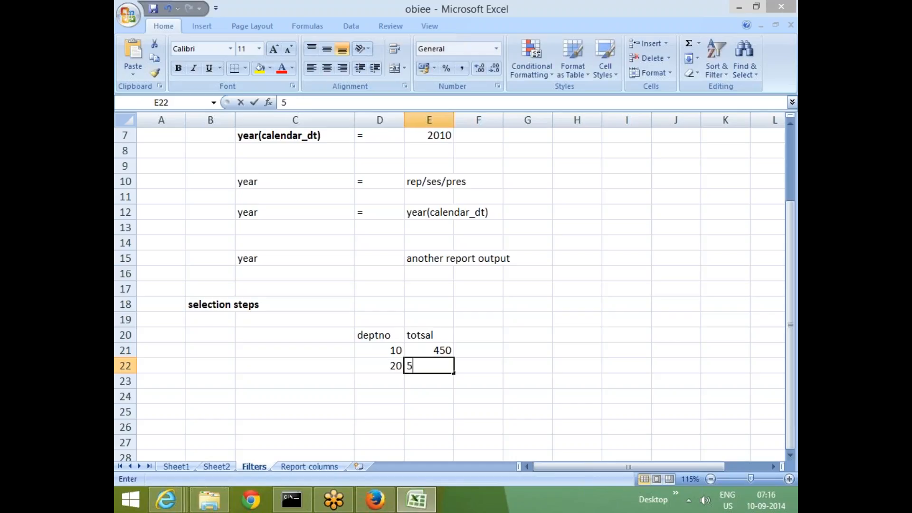
{"action": "type", "text": "60"}
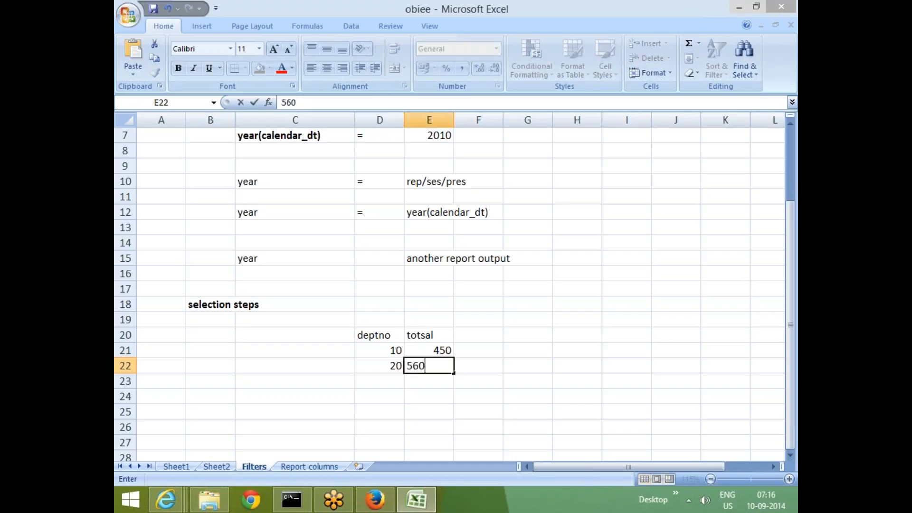
{"action": "key", "text": "Return"}
Add the third table row with deptno 30 in D23 and totsal 120 in E23.
{"action": "type", "text": "30"}
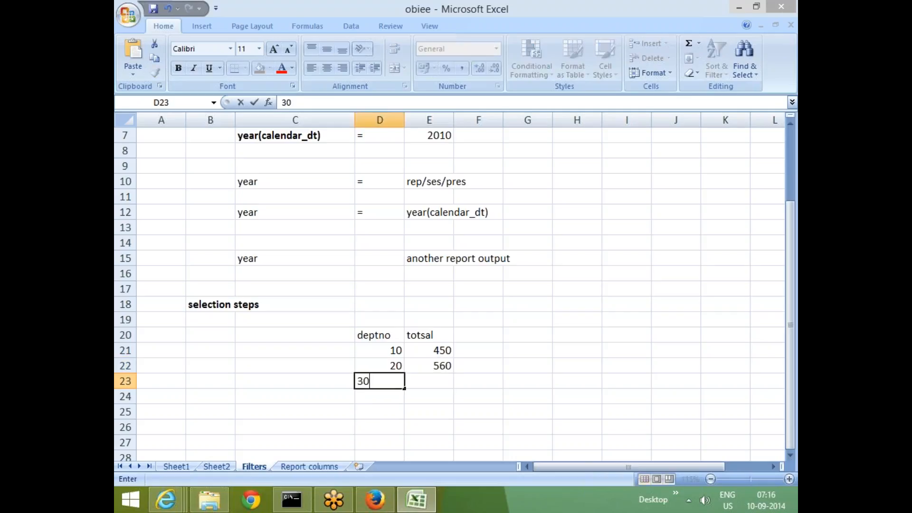
{"action": "key", "text": "Tab"}
{"action": "type", "text": "120"}
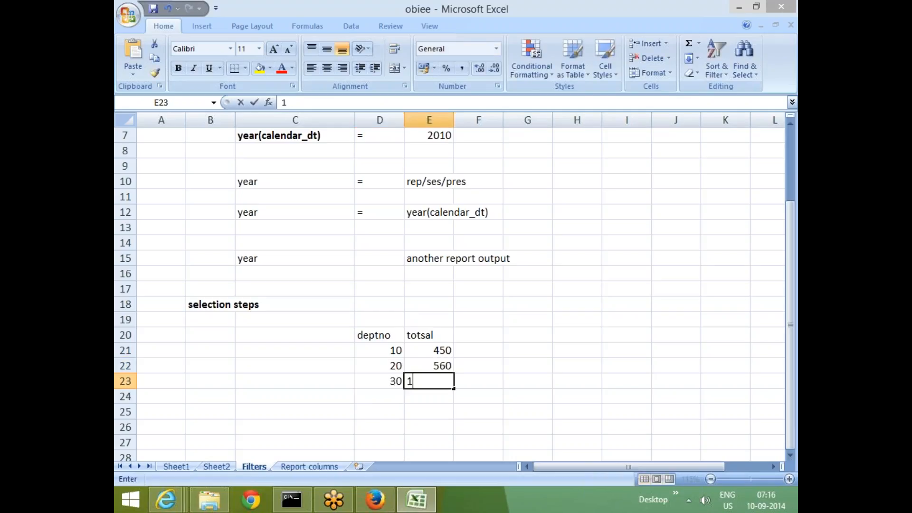
{"action": "left_click", "coordinate": [587, 395]}
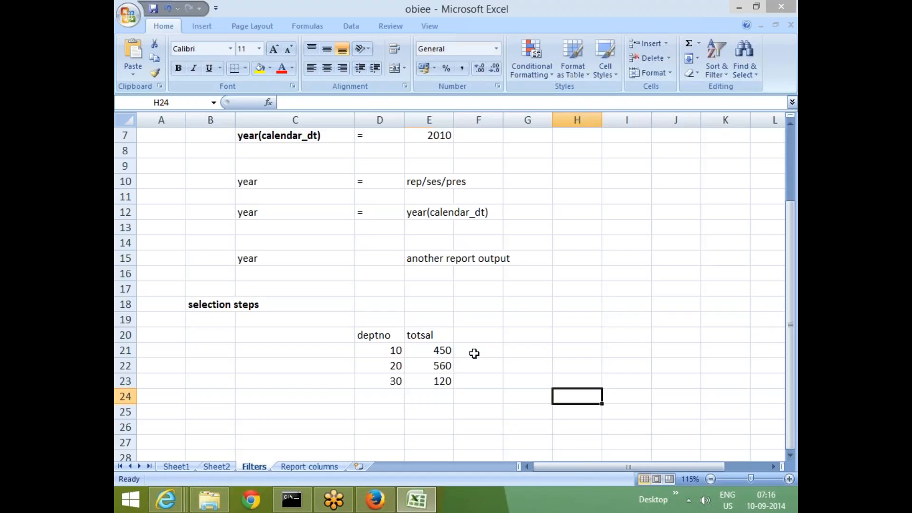
{"action": "left_click_drag", "start_coordinate": [385, 352], "coordinate": [426, 382]}
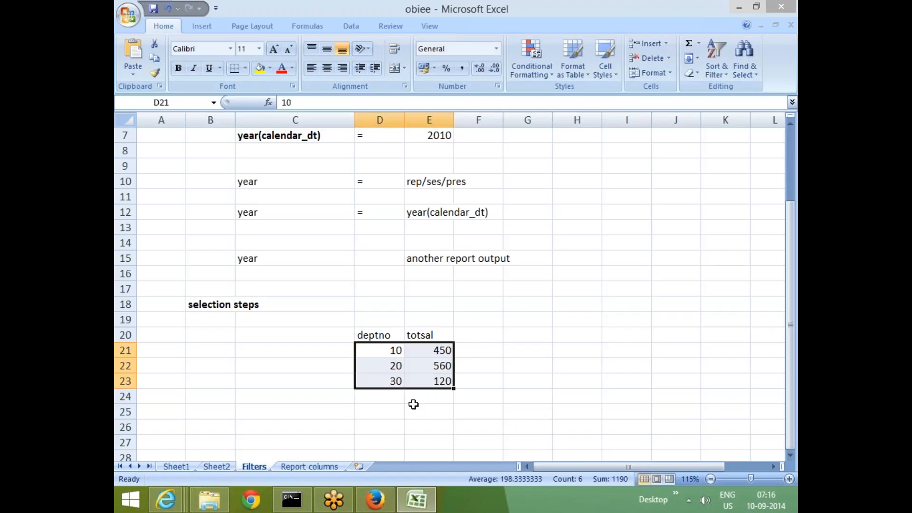
{"action": "left_click", "coordinate": [468, 359]}
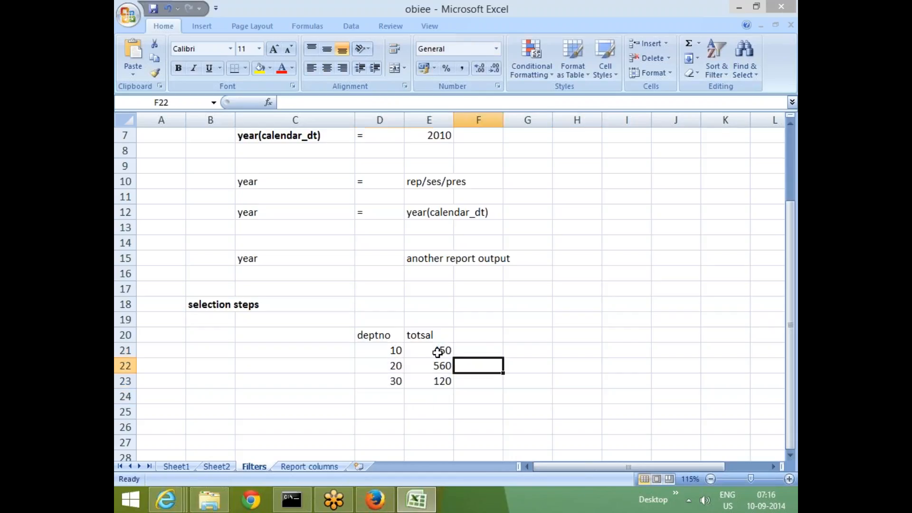
{"action": "left_click", "coordinate": [437, 350]}
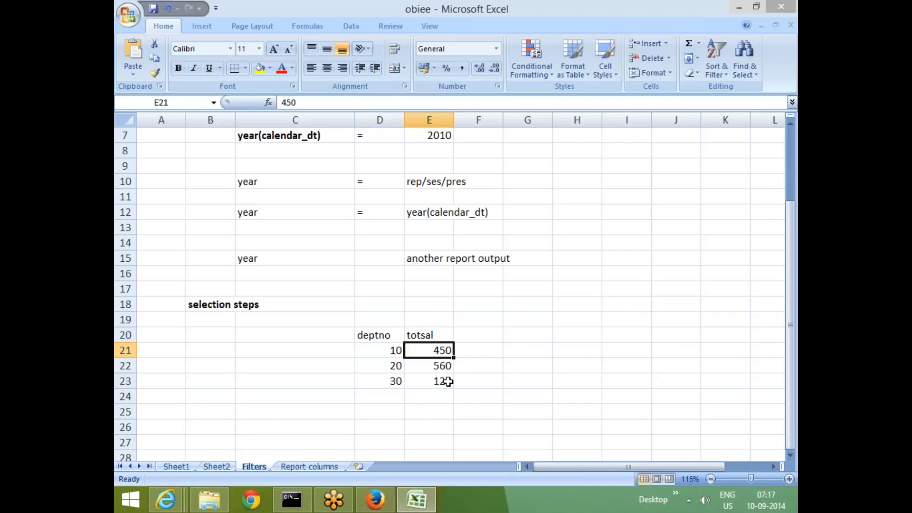
{"action": "left_click", "coordinate": [470, 351]}
Enter the column header "overall sal" in F20 beside totsal.
{"action": "left_click", "coordinate": [472, 335]}
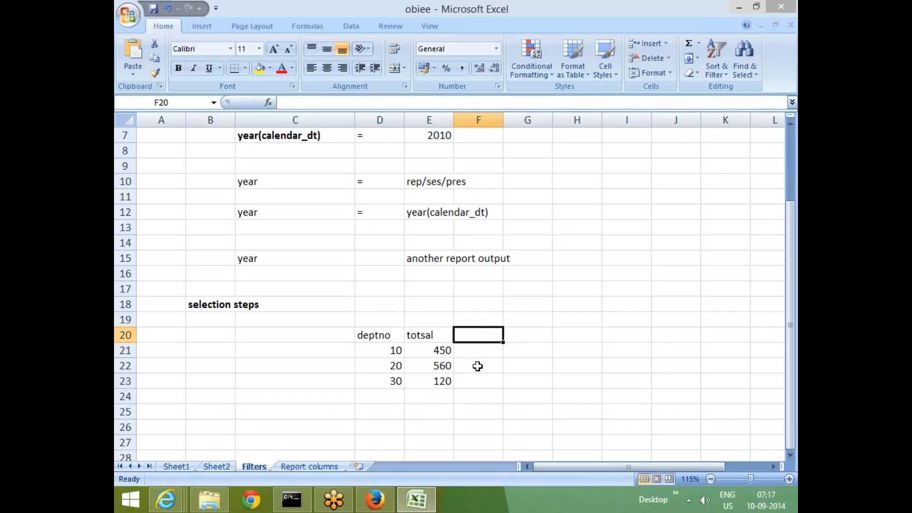
{"action": "type", "text": "tot"}
{"action": "key", "text": "BackSpace"}
{"action": "key", "text": "BackSpace"}
{"action": "key", "text": "BackSpace"}
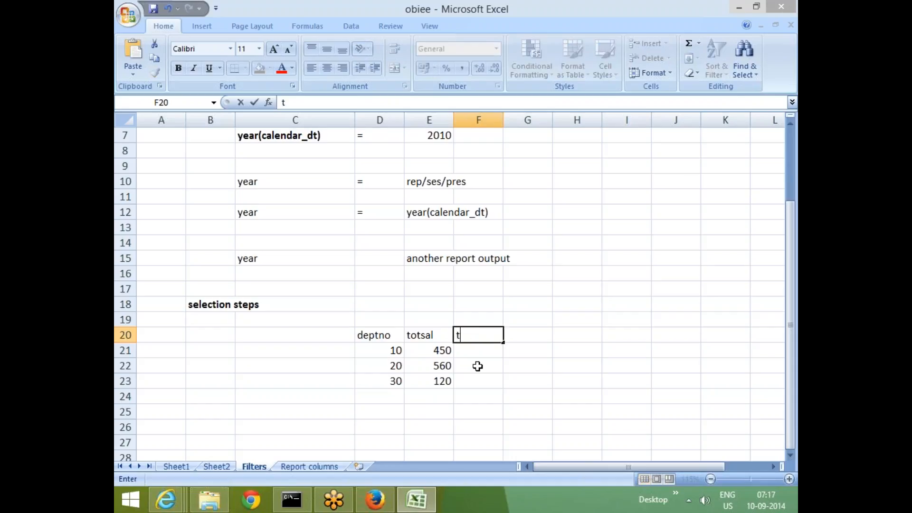
{"action": "type", "text": "overall sal"}
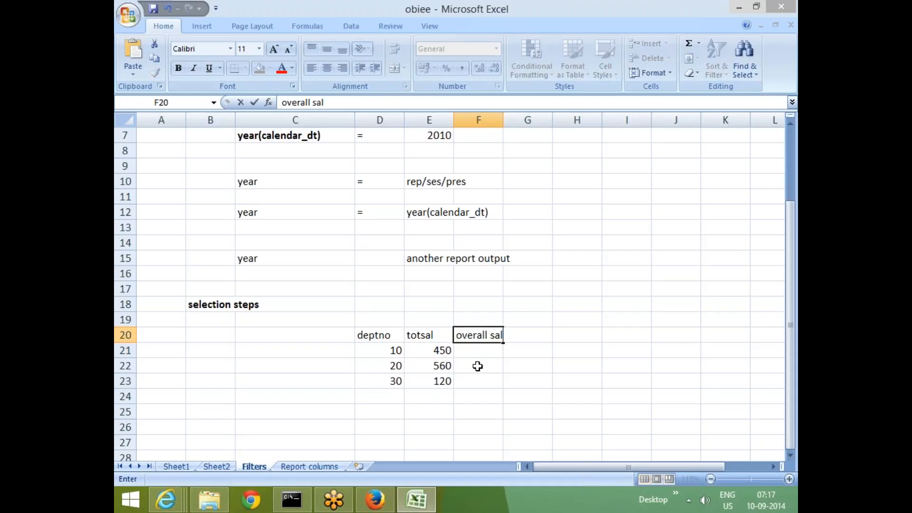
{"action": "key", "text": "Return"}
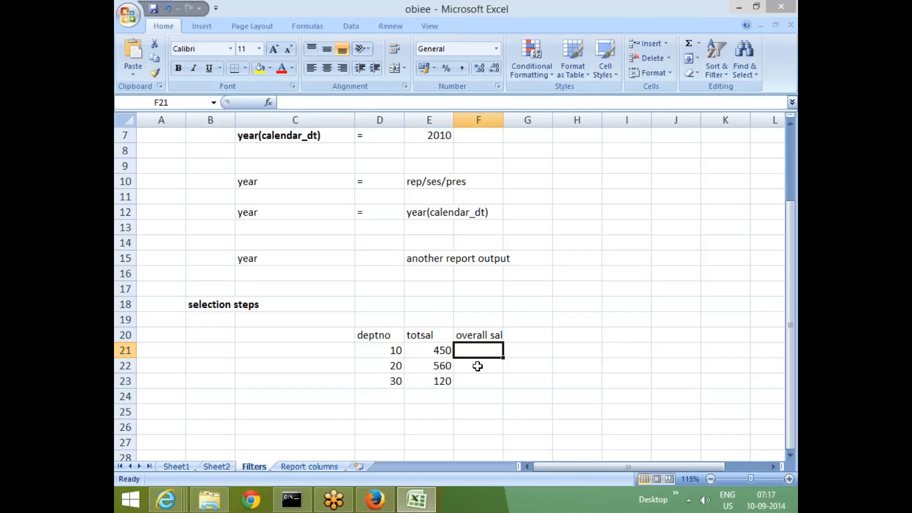
Total the three totsal values, enter 1130 in F21 and copy it down through F23.
{"action": "left_click_drag", "start_coordinate": [437, 350], "coordinate": [485, 385]}
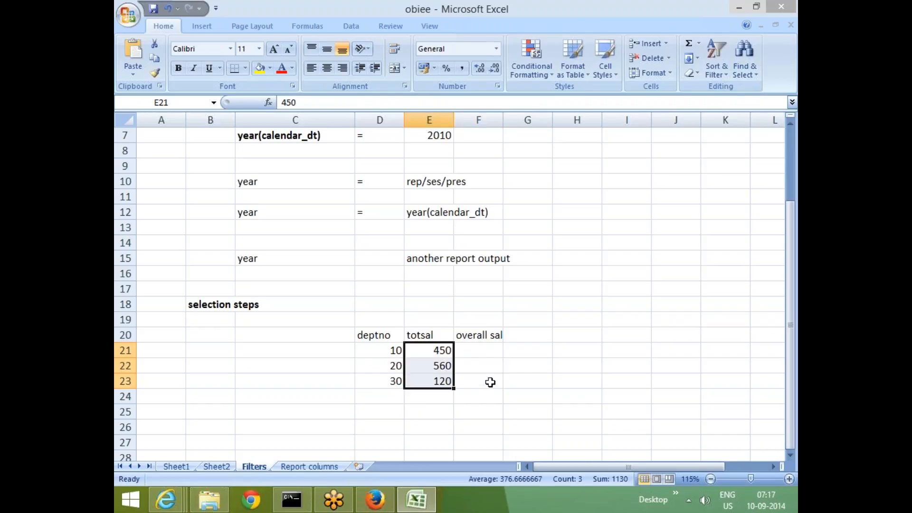
{"action": "left_click", "coordinate": [476, 350]}
{"action": "type", "text": "1130"}
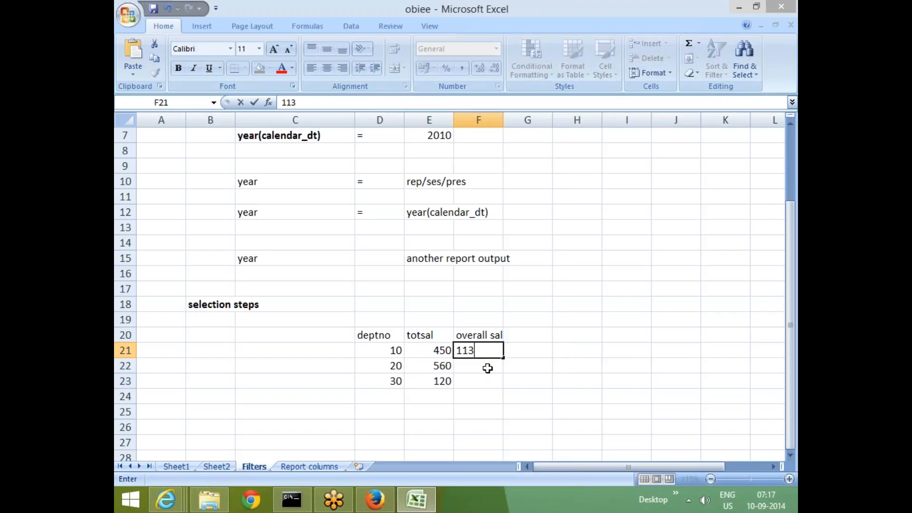
{"action": "left_click", "coordinate": [499, 395]}
{"action": "left_click", "coordinate": [489, 352]}
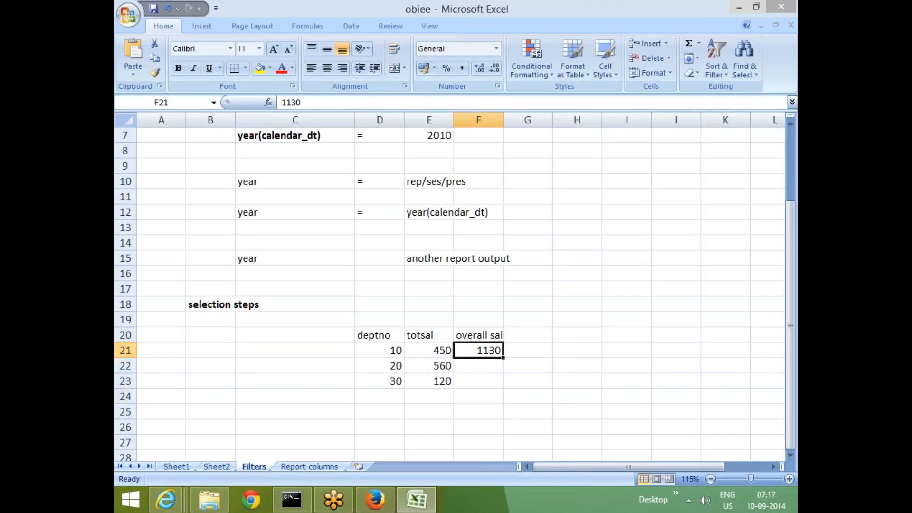
{"action": "left_click_drag", "start_coordinate": [502, 358], "coordinate": [503, 387]}
{"action": "left_click", "coordinate": [468, 412]}
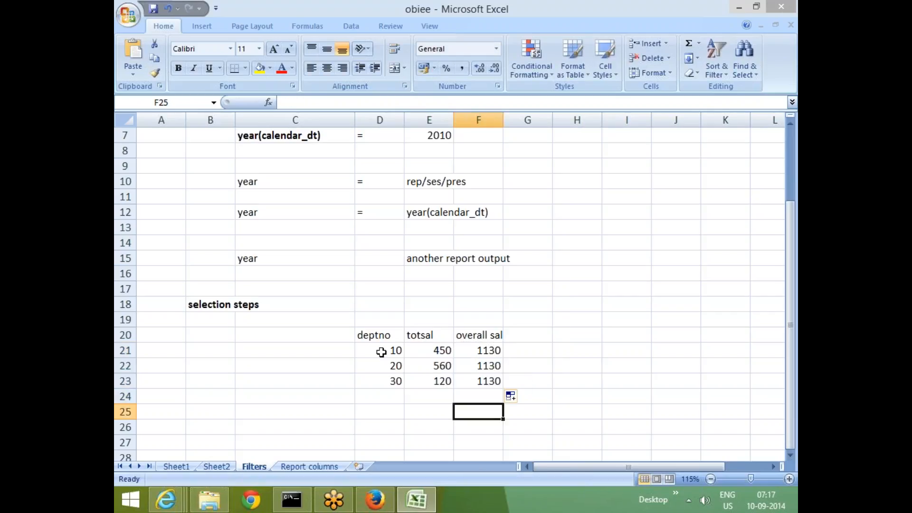
Apply All Borders to the salary table in D20:F23.
{"action": "left_click_drag", "start_coordinate": [380, 335], "coordinate": [464, 381]}
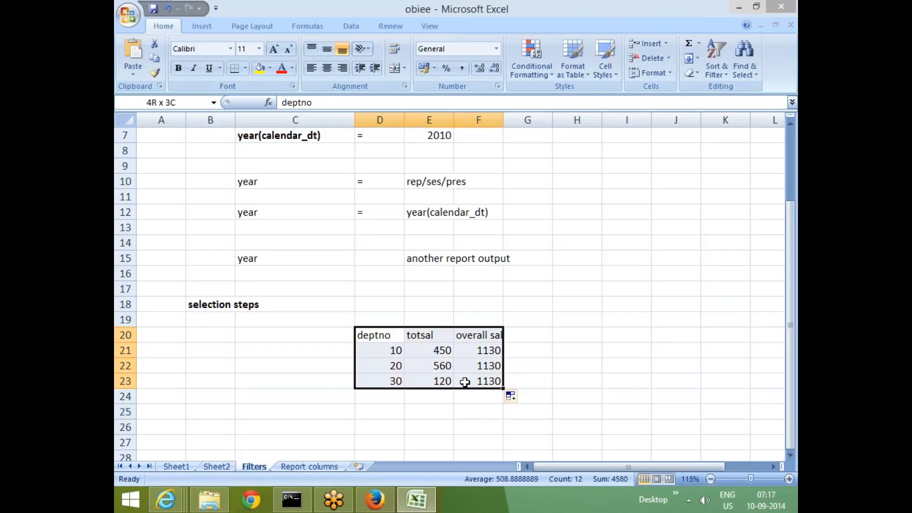
{"action": "left_click", "coordinate": [245, 68]}
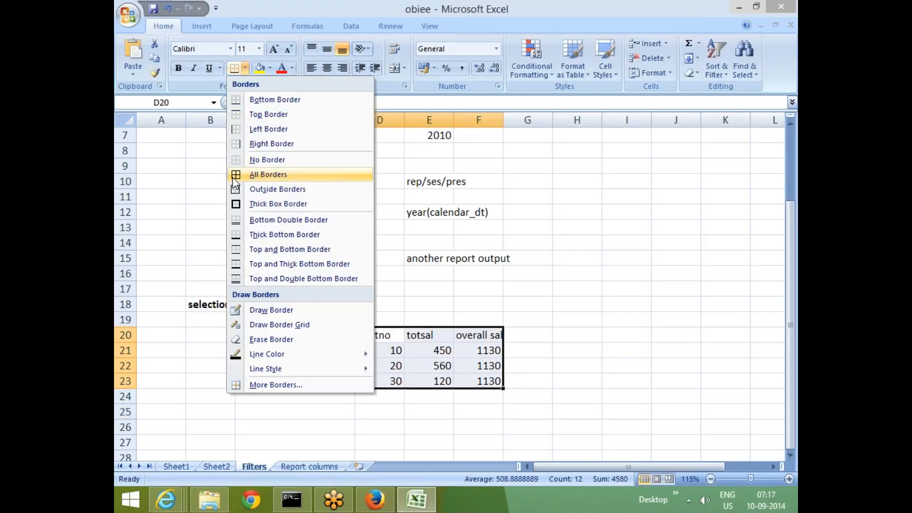
{"action": "left_click", "coordinate": [233, 177]}
{"action": "left_click", "coordinate": [626, 289]}
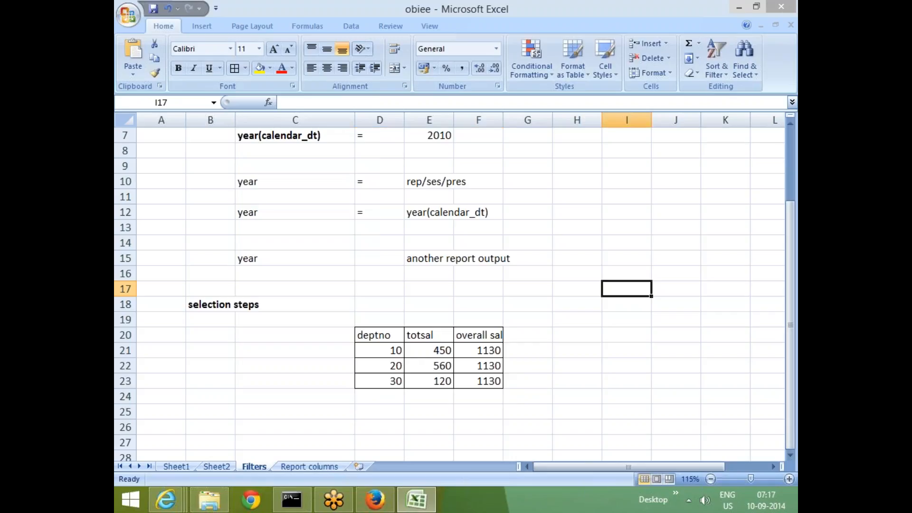
Highlight the deptno 10 row, D21:F21, with a yellow fill.
{"action": "left_click", "coordinate": [569, 253]}
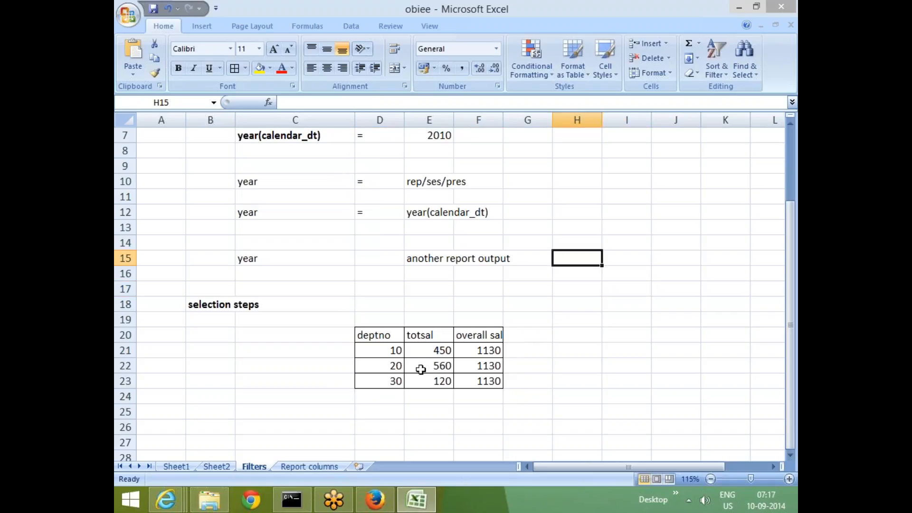
{"action": "left_click_drag", "start_coordinate": [367, 350], "coordinate": [483, 350]}
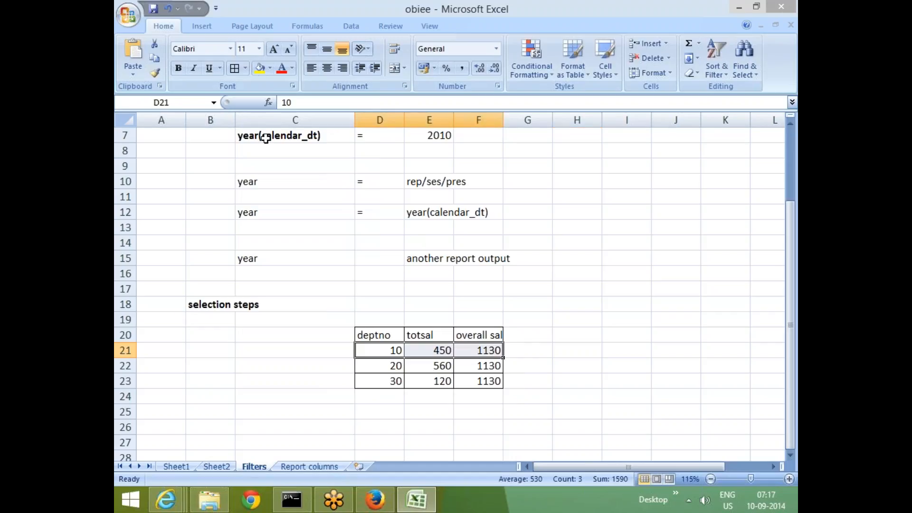
{"action": "left_click", "coordinate": [260, 70]}
{"action": "left_click", "coordinate": [598, 304]}
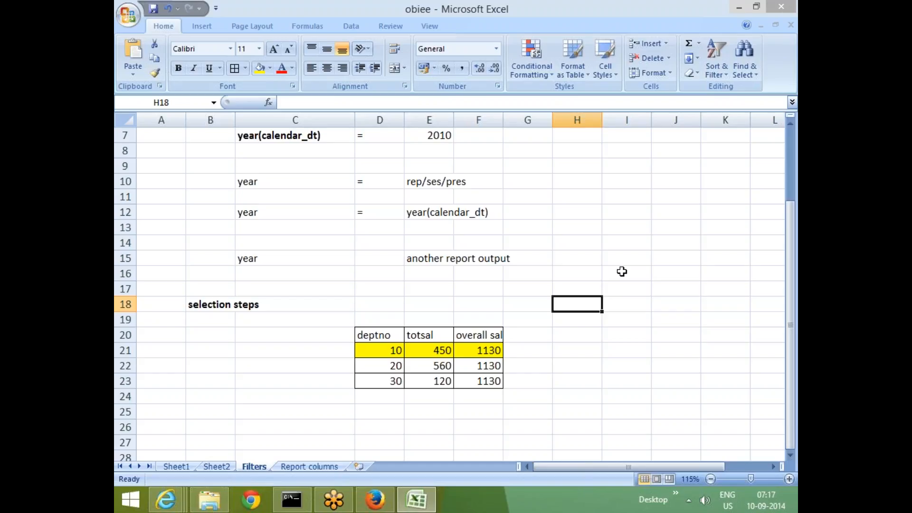
Enter the note "using filter" in D26 below the table.
{"action": "left_click", "coordinate": [373, 430]}
{"action": "type", "text": "using "}
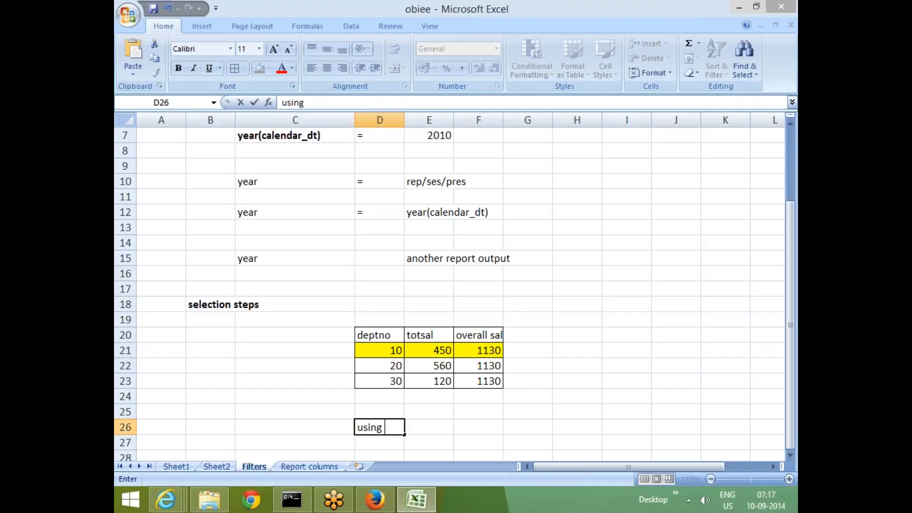
{"action": "type", "text": "filter"}
{"action": "key", "text": "Up"}
Enter the note "(using filter where deptno=10)" in D25 below the salary table.
{"action": "type", "text": "9where dep"}
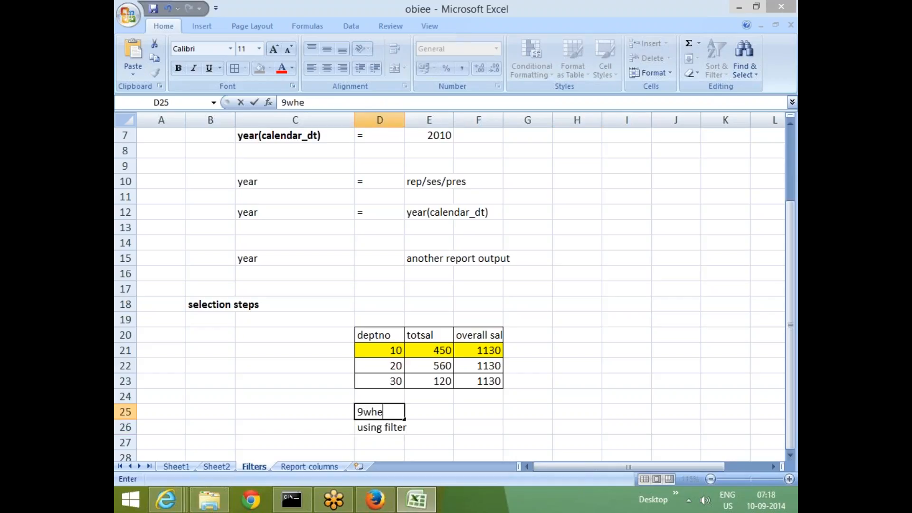
{"action": "key", "text": "BackSpace"}
{"action": "key", "text": "BackSpace"}
{"action": "key", "text": "BackSpace"}
{"action": "key", "text": "BackSpace"}
{"action": "key", "text": "BackSpace"}
{"action": "key", "text": "BackSpace"}
{"action": "key", "text": "BackSpace"}
{"action": "key", "text": "BackSpace"}
{"action": "key", "text": "BackSpace"}
{"action": "key", "text": "BackSpace"}
{"action": "type", "text": "(using filt"}
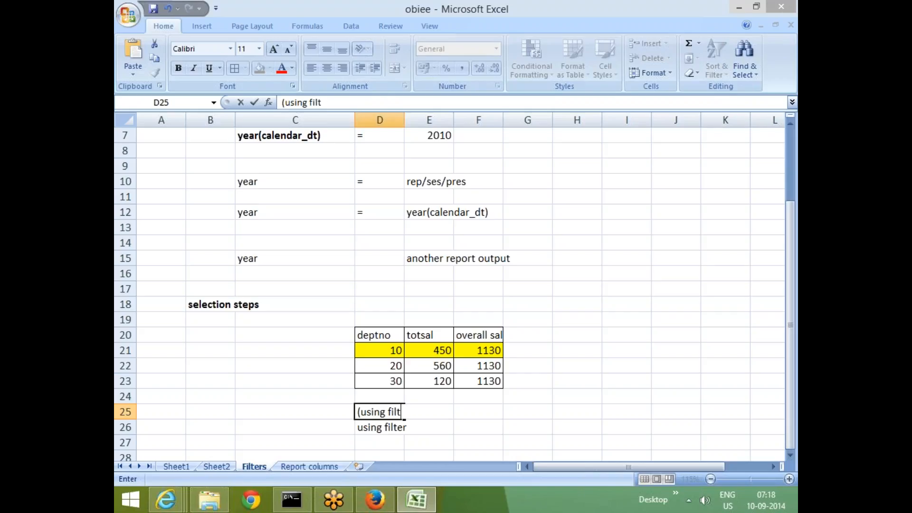
{"action": "type", "text": "er where "}
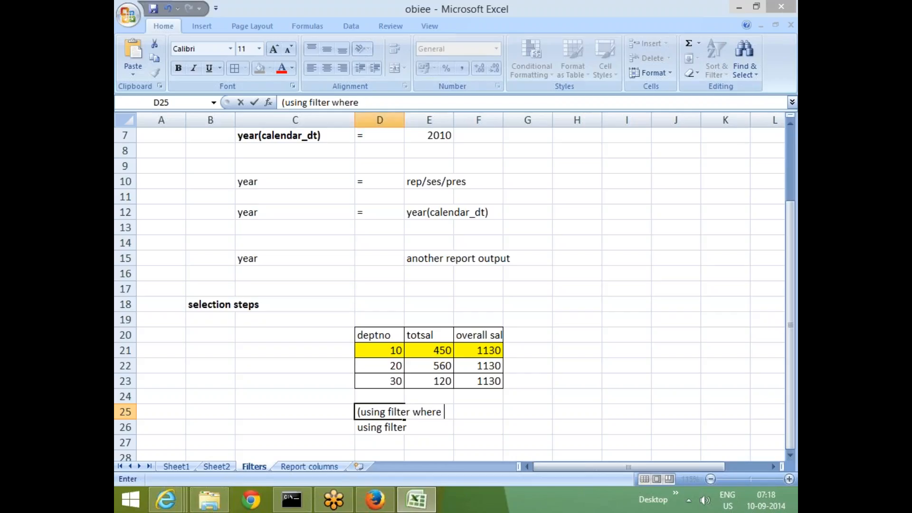
{"action": "type", "text": "deptno=10"}
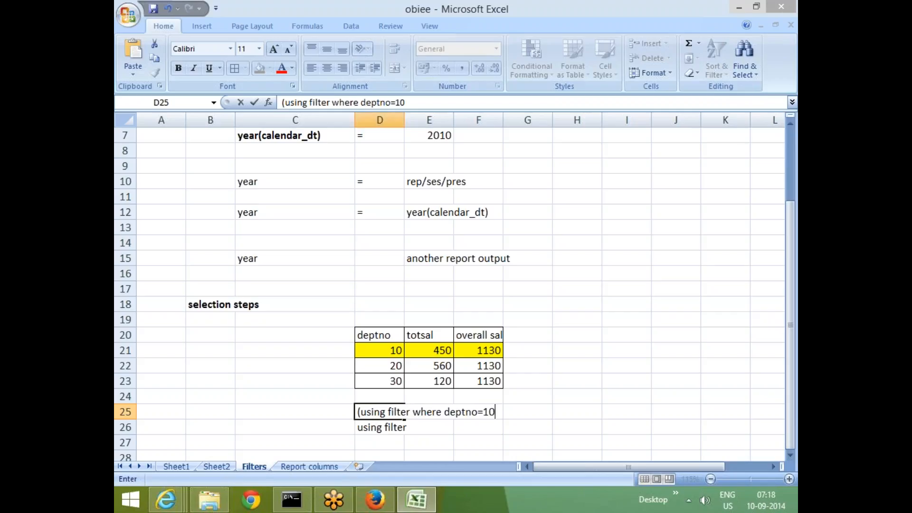
{"action": "type", "text": ")"}
{"action": "key", "text": "Return"}
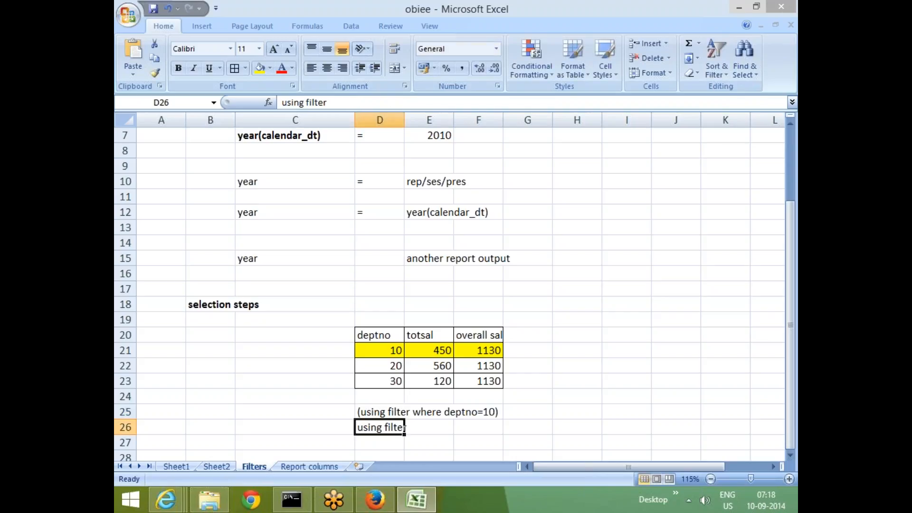
Clear the duplicate "using filter" note from D26.
{"action": "scroll", "coordinate": [405, 446], "scroll_direction": "down", "scroll_amount": 3}
{"action": "left_click", "coordinate": [372, 363]}
{"action": "left_click", "coordinate": [381, 291]}
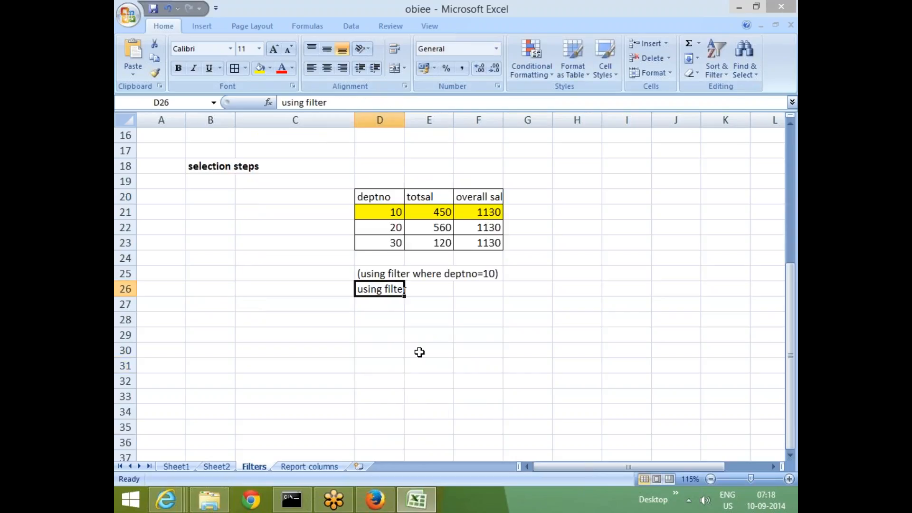
{"action": "key", "text": "Escape"}
{"action": "left_click", "coordinate": [418, 353]}
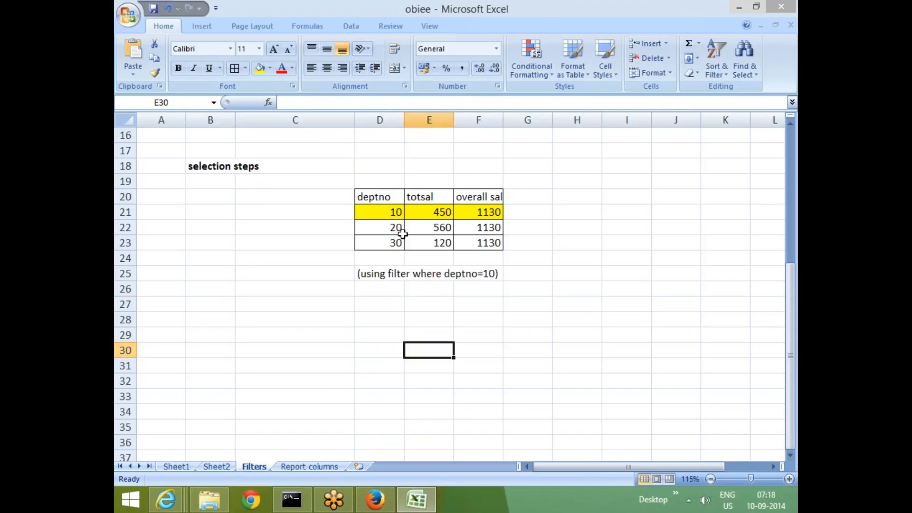
Copy the header row and the highlighted deptno 10 row to D28:F29 below the filter note.
{"action": "left_click_drag", "start_coordinate": [377, 195], "coordinate": [477, 212]}
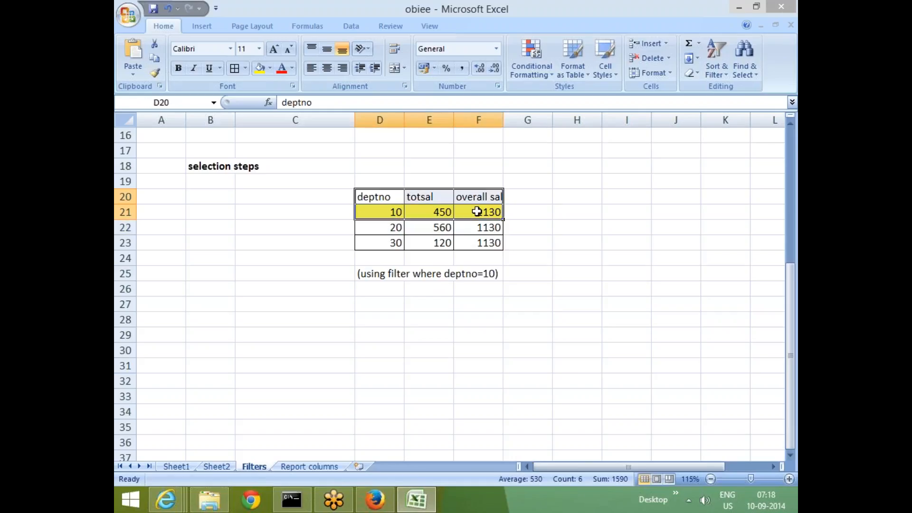
{"action": "key", "text": "ctrl+c"}
{"action": "left_click", "coordinate": [374, 325]}
{"action": "key", "text": "ctrl+v"}
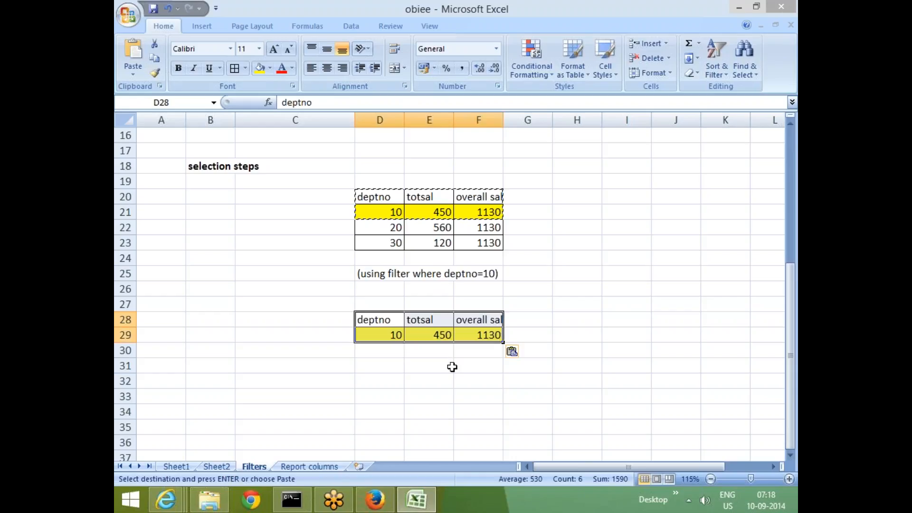
Replace the overall sal value in F29 with the 450 copied from the totsal cell E29.
{"action": "left_click", "coordinate": [460, 377]}
{"action": "left_click", "coordinate": [439, 335]}
{"action": "key", "text": "ctrl+c"}
{"action": "left_click", "coordinate": [494, 338]}
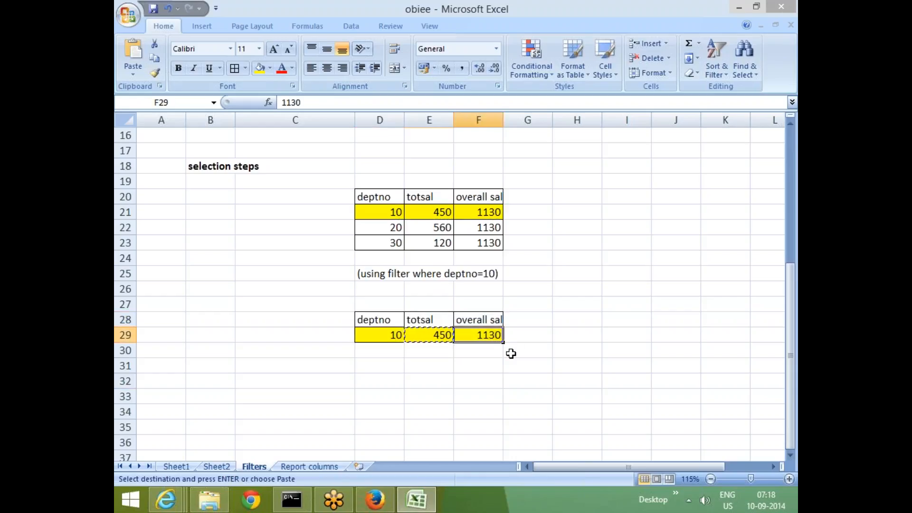
{"action": "key", "text": "ctrl+v"}
{"action": "left_click", "coordinate": [481, 393]}
{"action": "key", "text": "Escape"}
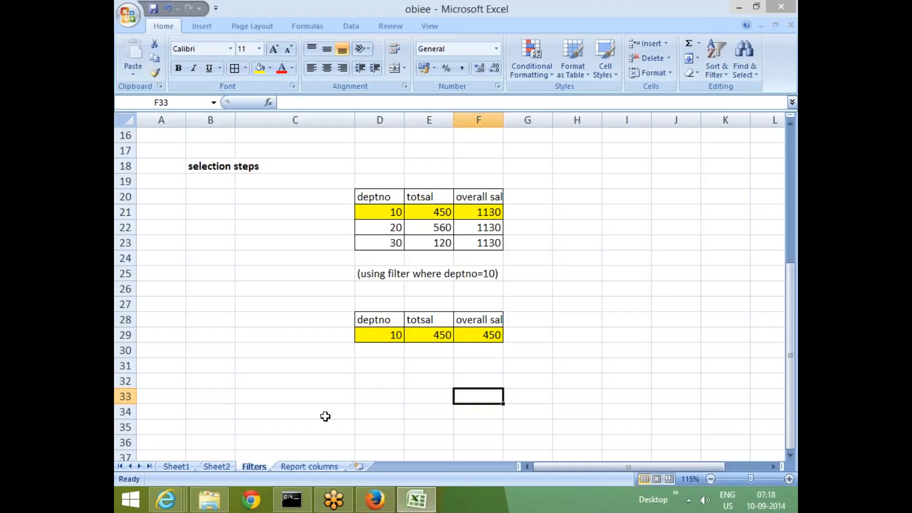
{"action": "left_click", "coordinate": [559, 321]}
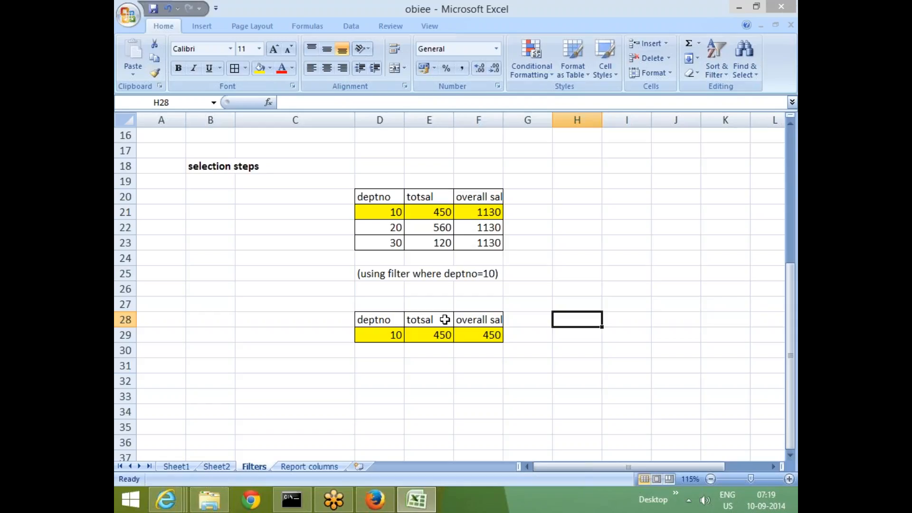
{"action": "left_click", "coordinate": [465, 211]}
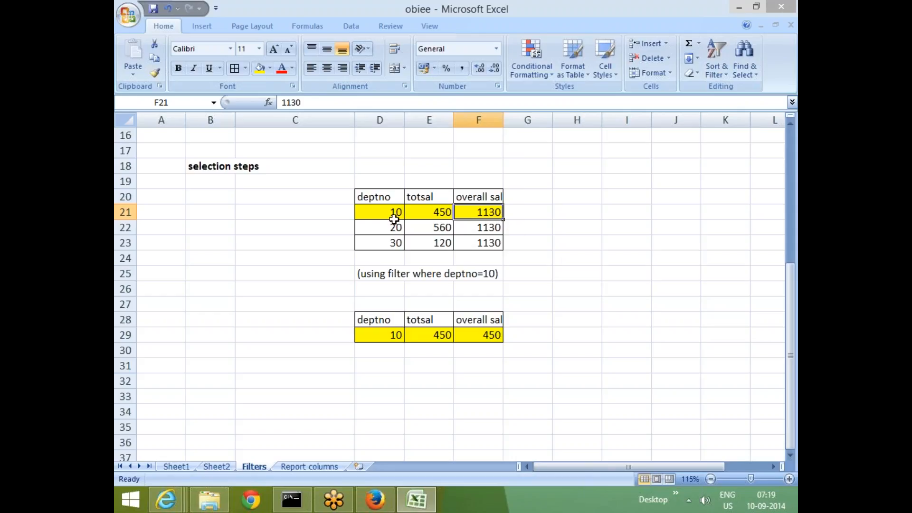
{"action": "left_click", "coordinate": [524, 212]}
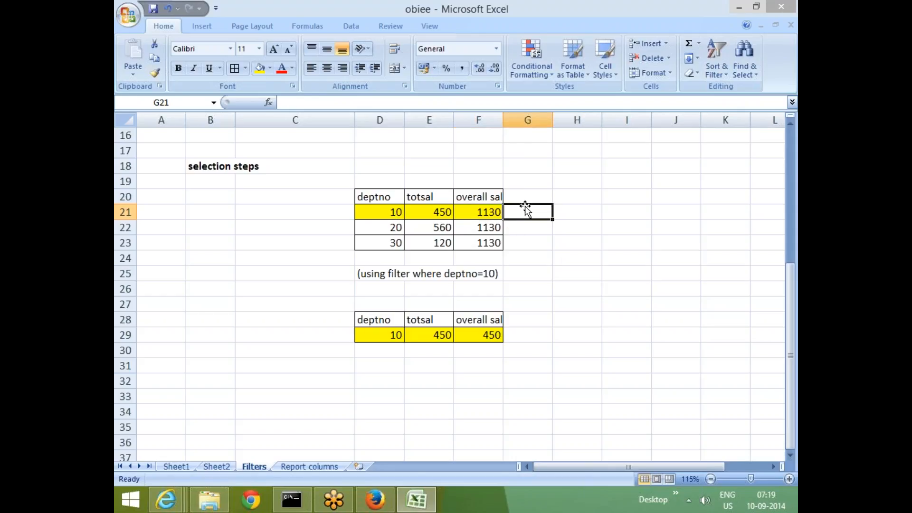
{"action": "left_click", "coordinate": [436, 212]}
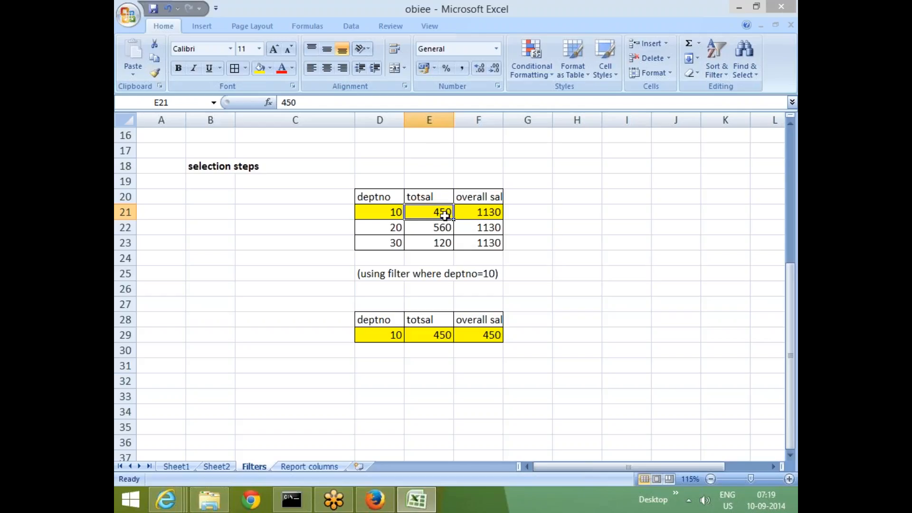
{"action": "left_click", "coordinate": [489, 215]}
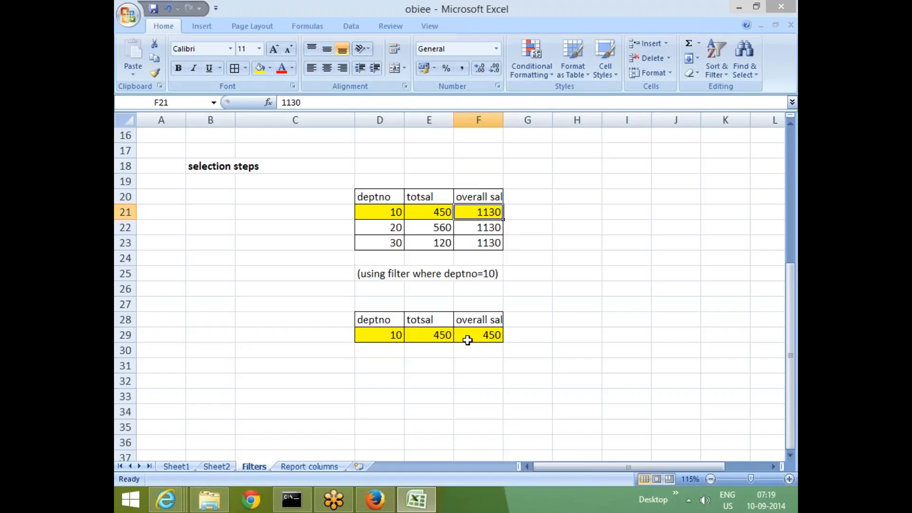
{"action": "left_click", "coordinate": [487, 367]}
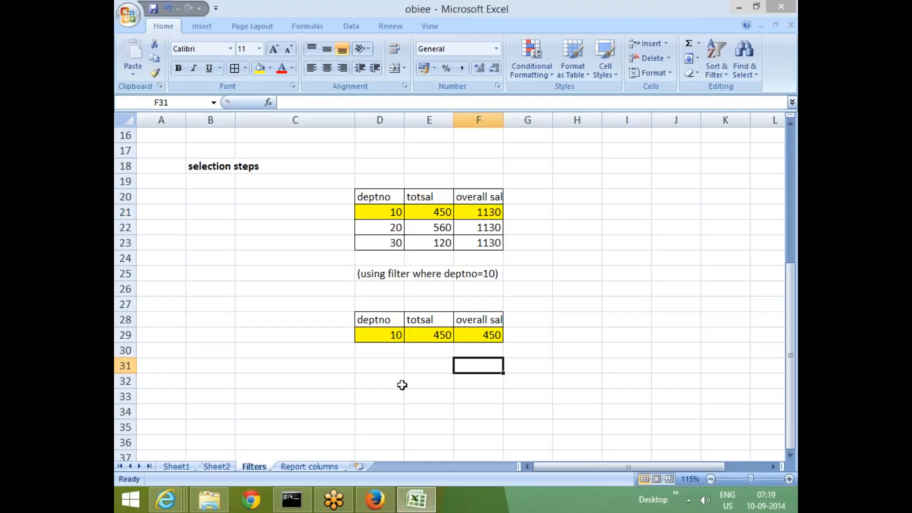
Copy the filter note from D25 to I25.
{"action": "left_click", "coordinate": [384, 276]}
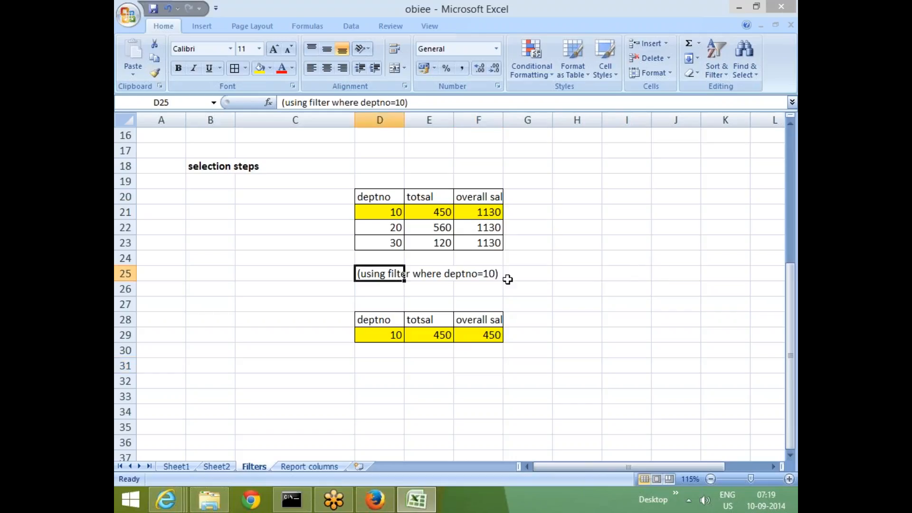
{"action": "key", "text": "ctrl+c"}
{"action": "left_click", "coordinate": [626, 278]}
{"action": "key", "text": "ctrl+v"}
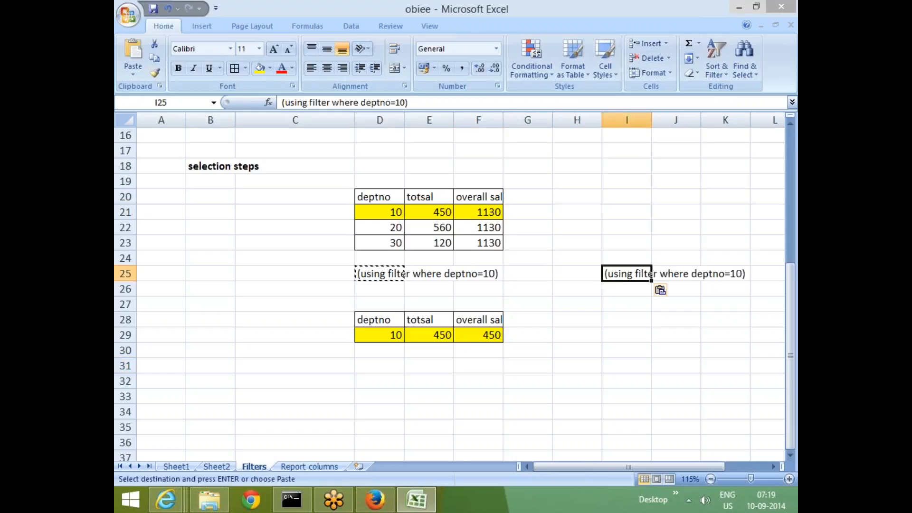
Edit the copied note in I25 to read "(using selection step where deptno=10)".
{"action": "double_click", "coordinate": [618, 273]}
{"action": "left_click", "coordinate": [657, 273]}
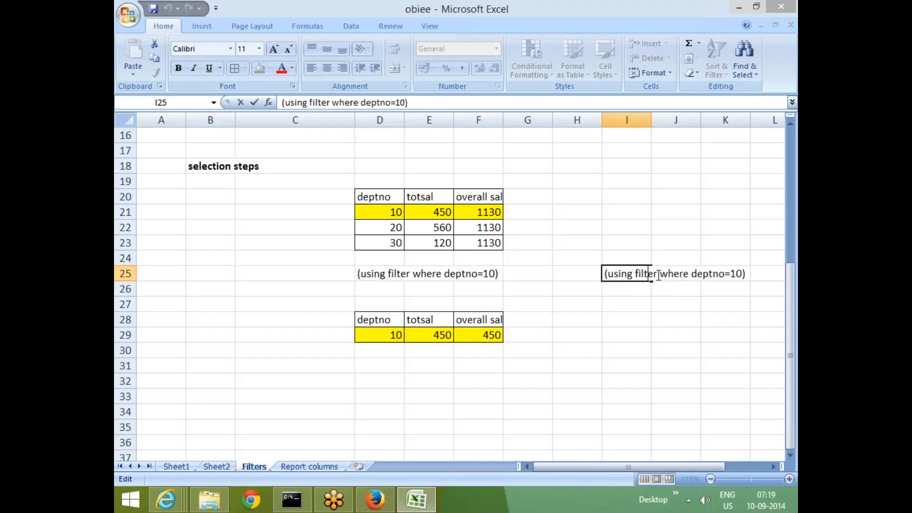
{"action": "key", "text": "BackSpace"}
{"action": "key", "text": "BackSpace"}
{"action": "key", "text": "BackSpace"}
{"action": "key", "text": "BackSpace"}
{"action": "key", "text": "BackSpace"}
{"action": "key", "text": "BackSpace"}
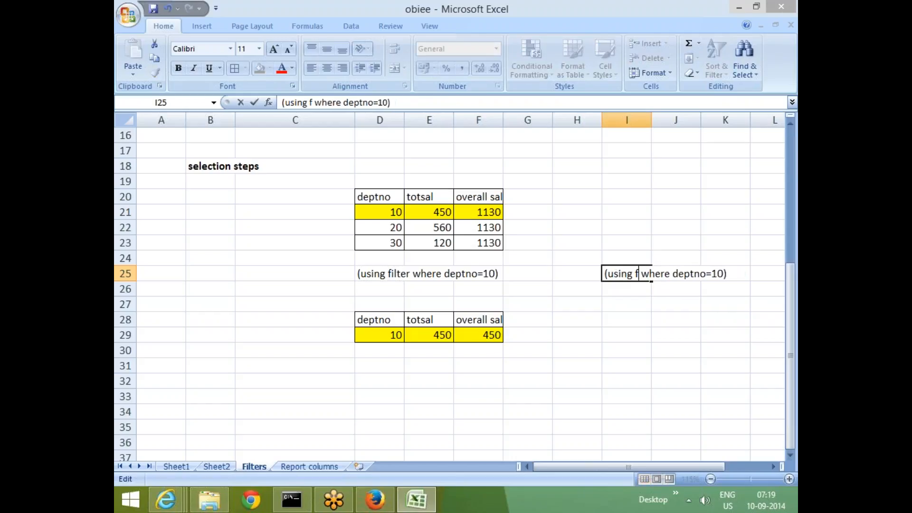
{"action": "type", "text": "selection"}
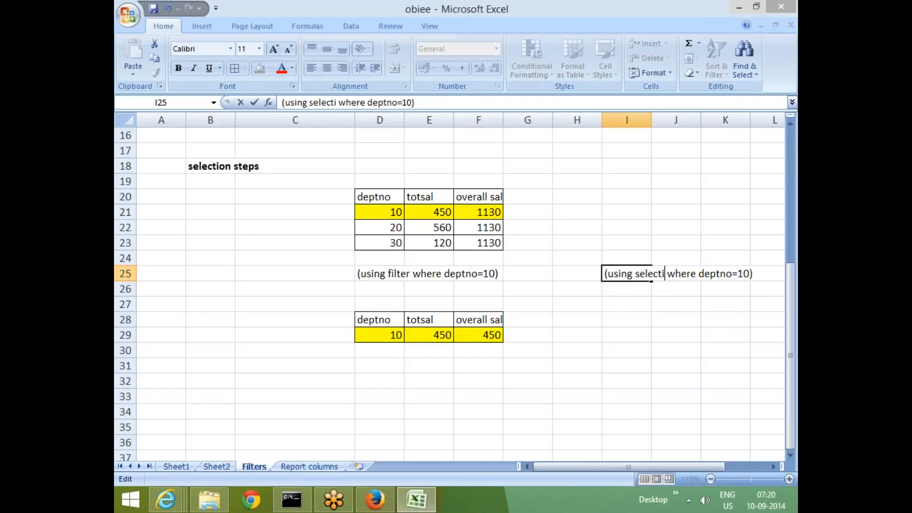
{"action": "type", "text": " ste"}
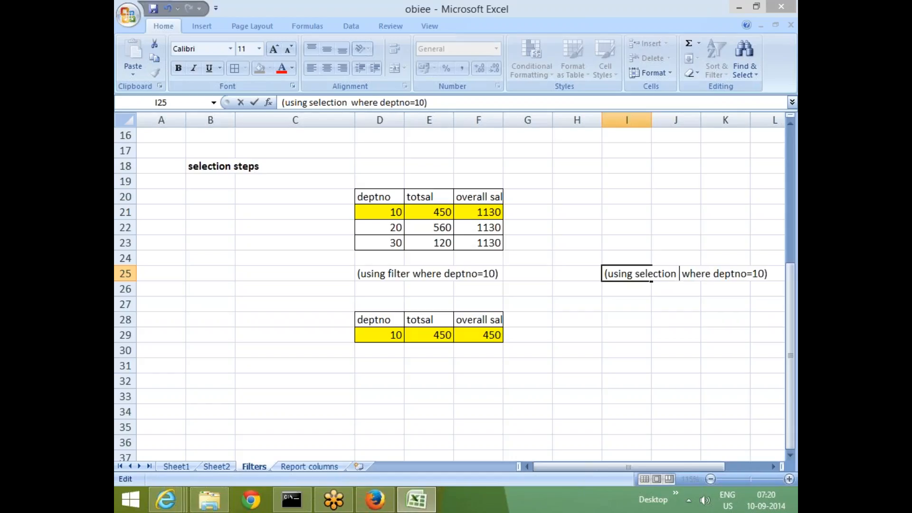
{"action": "type", "text": "p"}
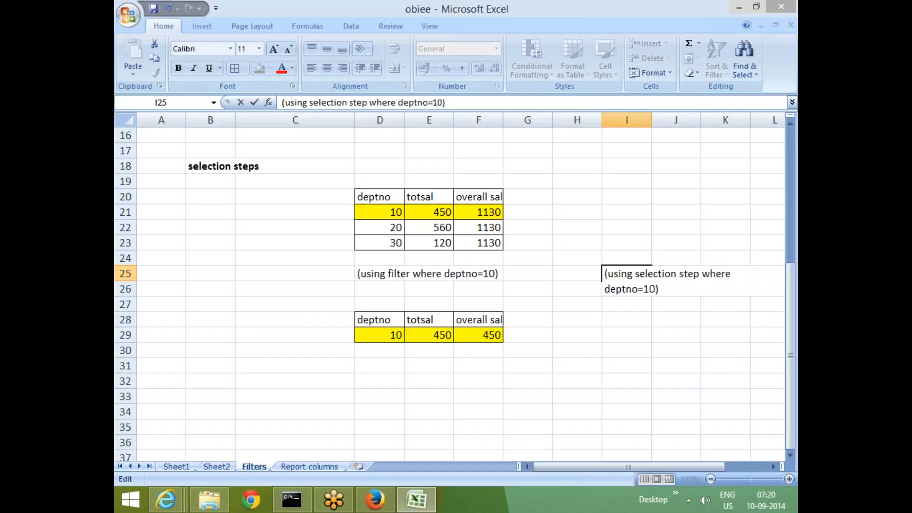
{"action": "left_click", "coordinate": [657, 344]}
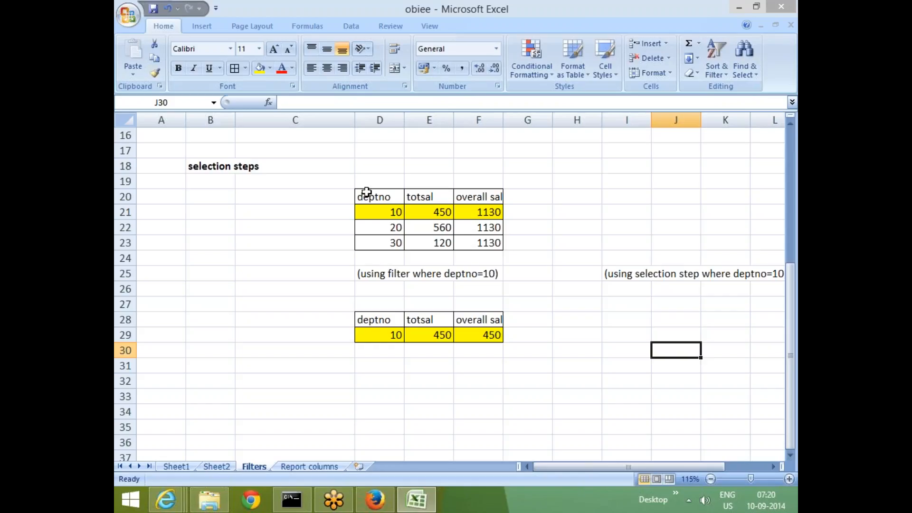
Copy the header row and the highlighted deptno 10 row from D20:F21 to I28:K29 below the selection step note.
{"action": "left_click_drag", "start_coordinate": [364, 195], "coordinate": [494, 212]}
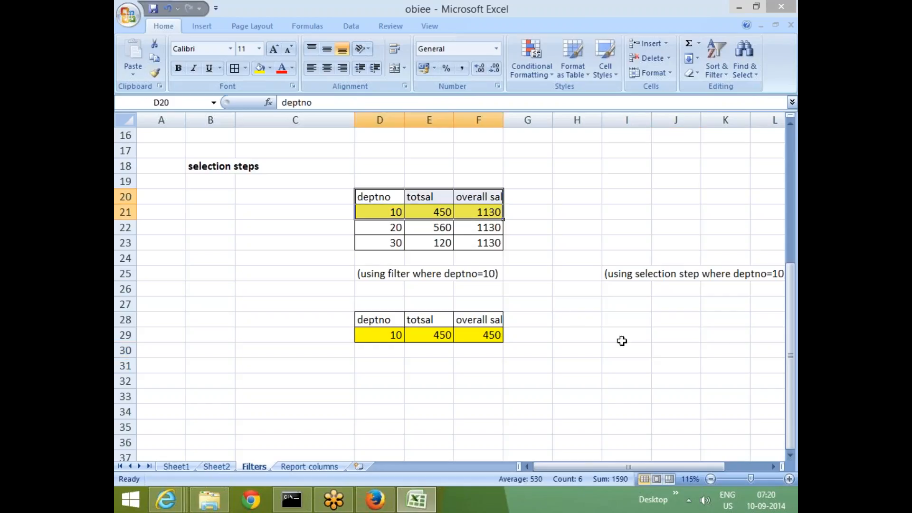
{"action": "key", "text": "ctrl+c"}
{"action": "left_click", "coordinate": [619, 316]}
{"action": "key", "text": "ctrl+v"}
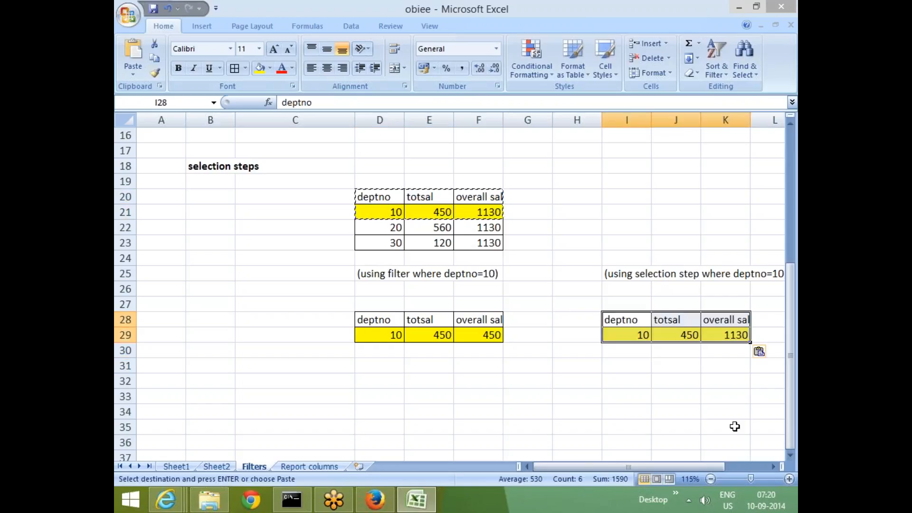
{"action": "scroll", "coordinate": [734, 423], "scroll_direction": "right", "scroll_amount": 1}
{"action": "left_click", "coordinate": [577, 427]}
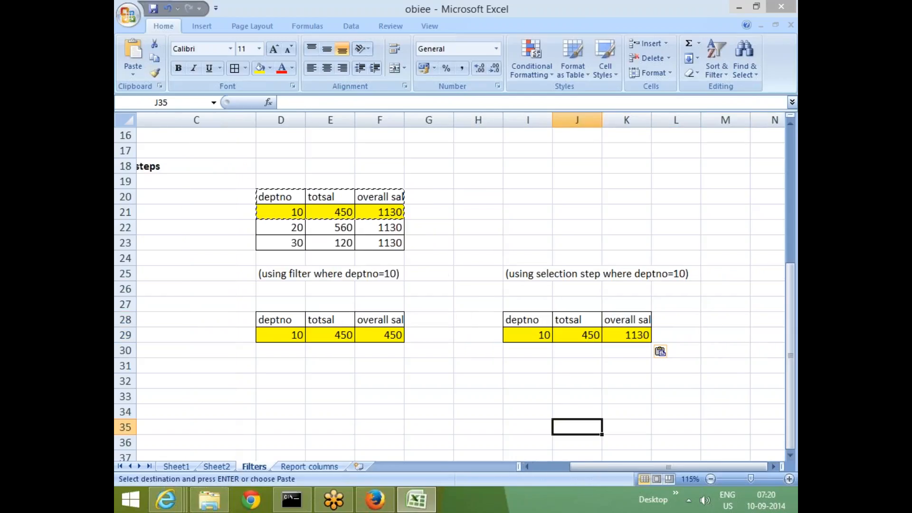
{"action": "key", "text": "Escape"}
{"action": "left_click", "coordinate": [637, 212]}
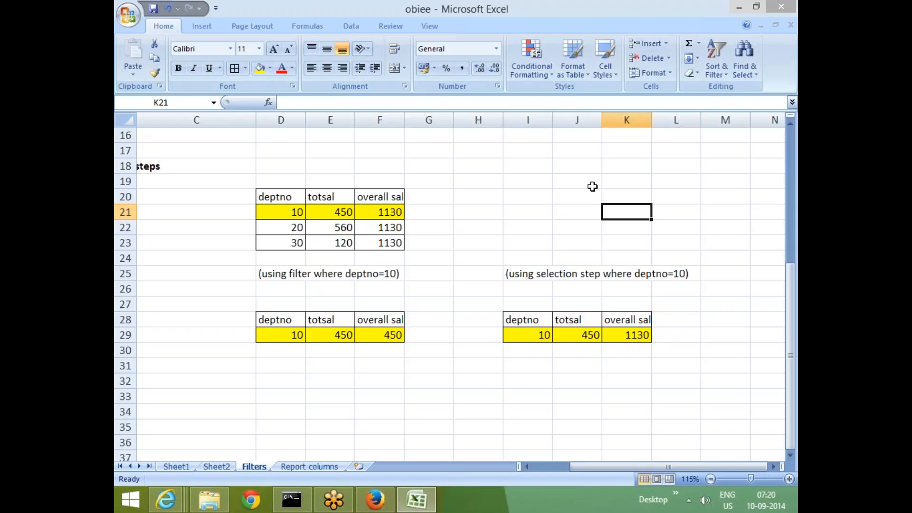
{"action": "left_click", "coordinate": [591, 184]}
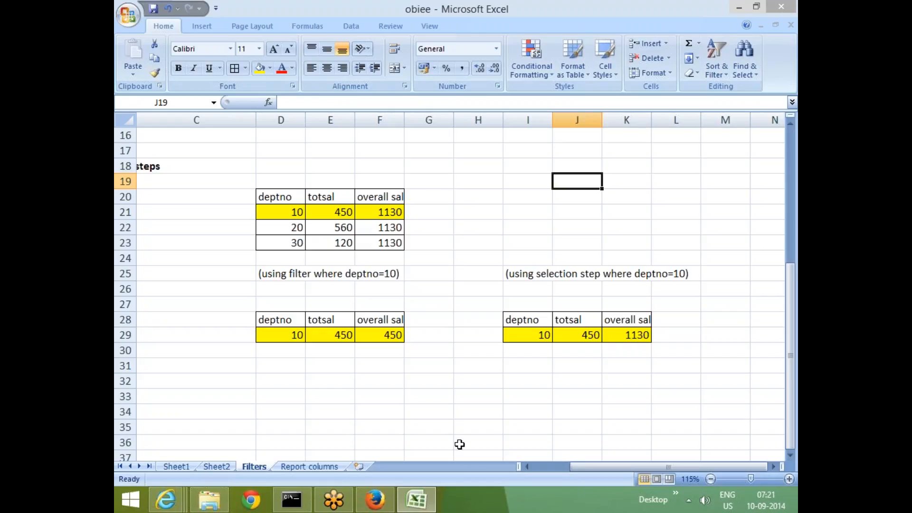
Switch to Firefox and reload the OBIEE analytics home page, returning to Excel while it loads.
{"action": "left_click", "coordinate": [375, 499]}
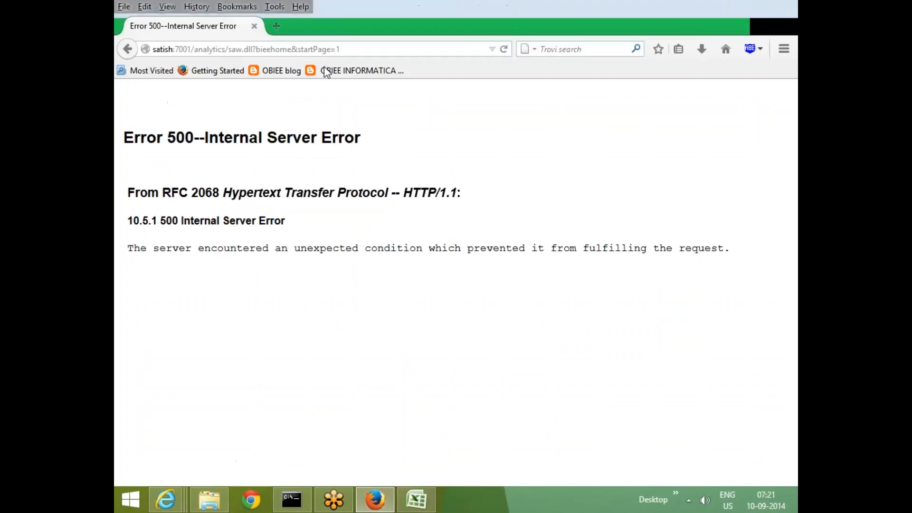
{"action": "left_click", "coordinate": [353, 49]}
{"action": "left_click", "coordinate": [353, 49]}
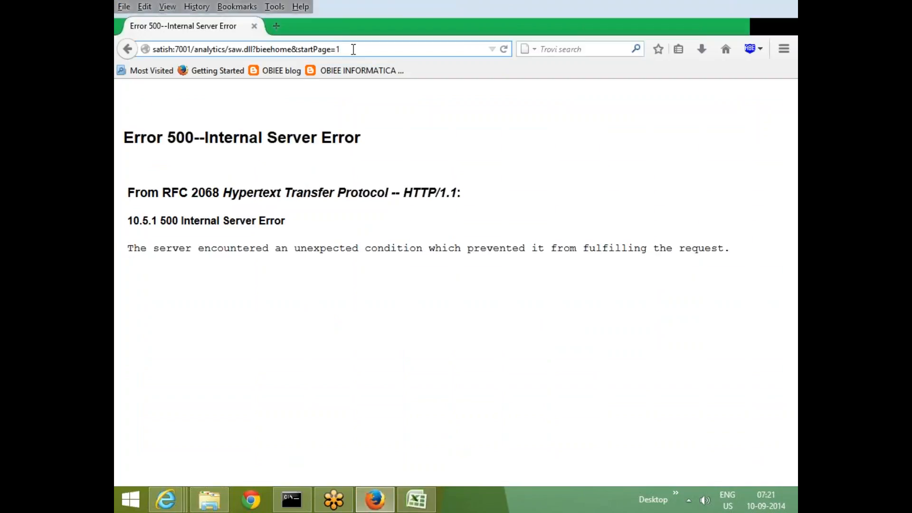
{"action": "key", "text": "Return"}
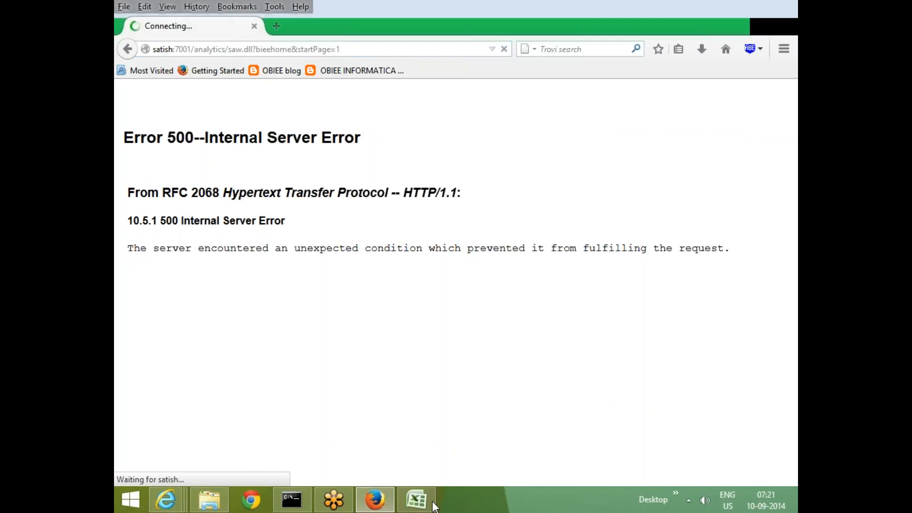
{"action": "left_click", "coordinate": [416, 499]}
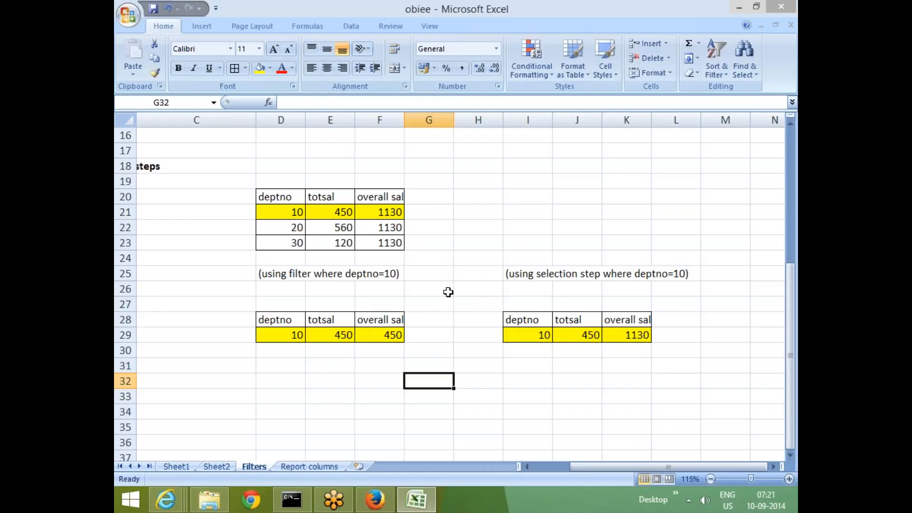
Switch back to Firefox and sign in to Oracle Business Intelligence with user ID weblogic and the account password.
{"action": "key", "text": "alt+Tab"}
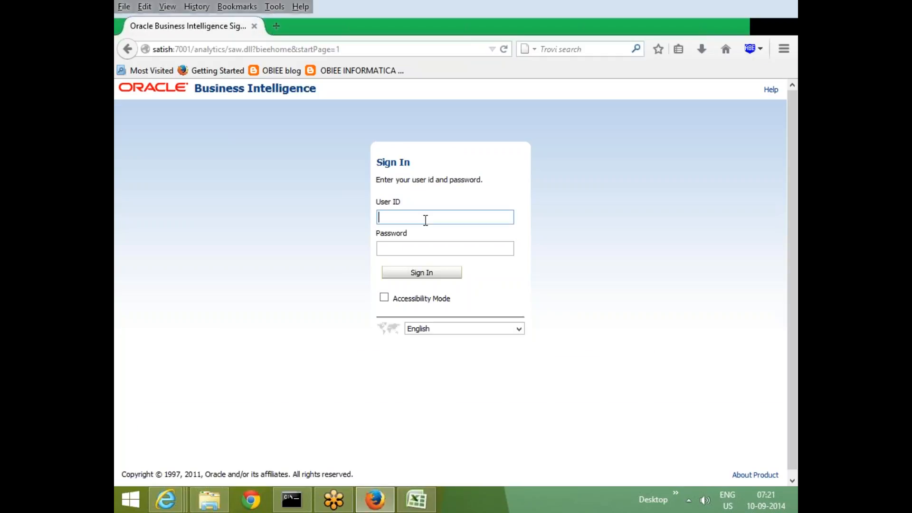
{"action": "left_click", "coordinate": [425, 219]}
{"action": "type", "text": "we"}
{"action": "left_click", "coordinate": [442, 231]}
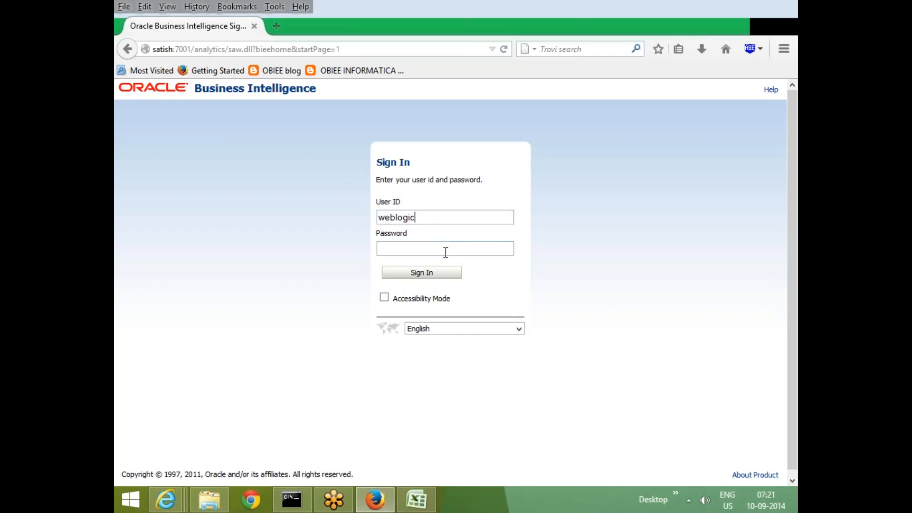
{"action": "left_click", "coordinate": [444, 250]}
{"action": "type", "text": "welcome1"}
{"action": "key", "text": "Return"}
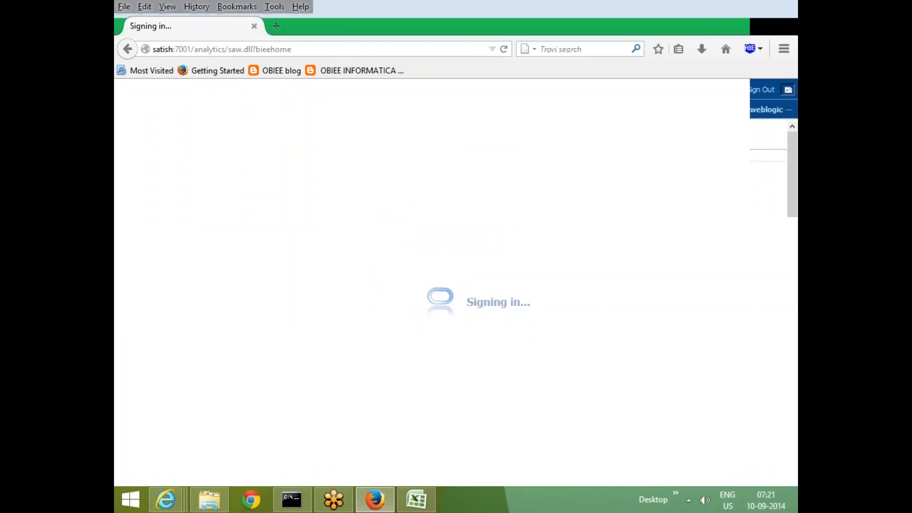
Create a new analysis based on the SalesAnalytics subject area.
{"action": "left_click", "coordinate": [638, 108]}
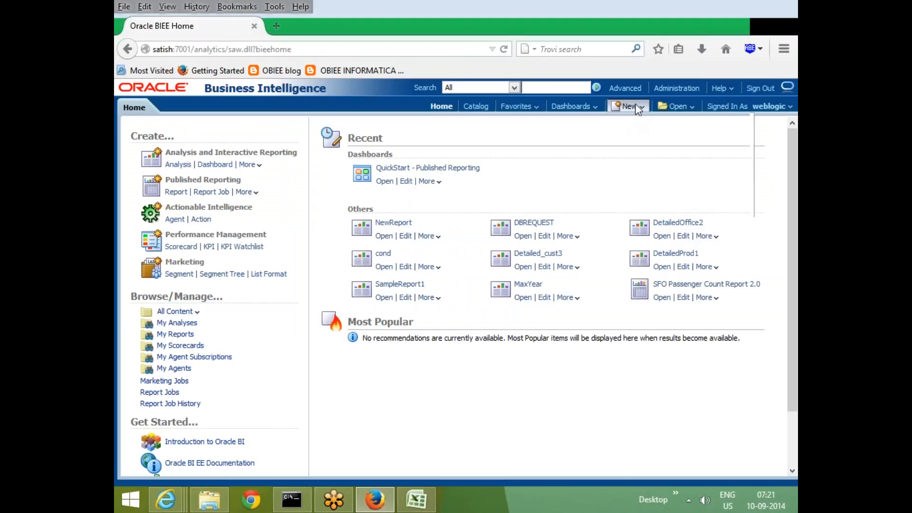
{"action": "left_click", "coordinate": [636, 142]}
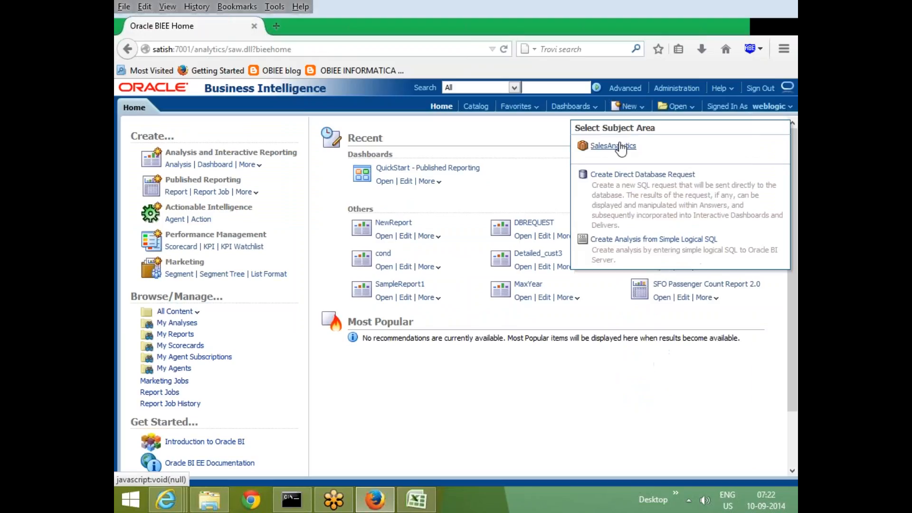
{"action": "left_click", "coordinate": [609, 147]}
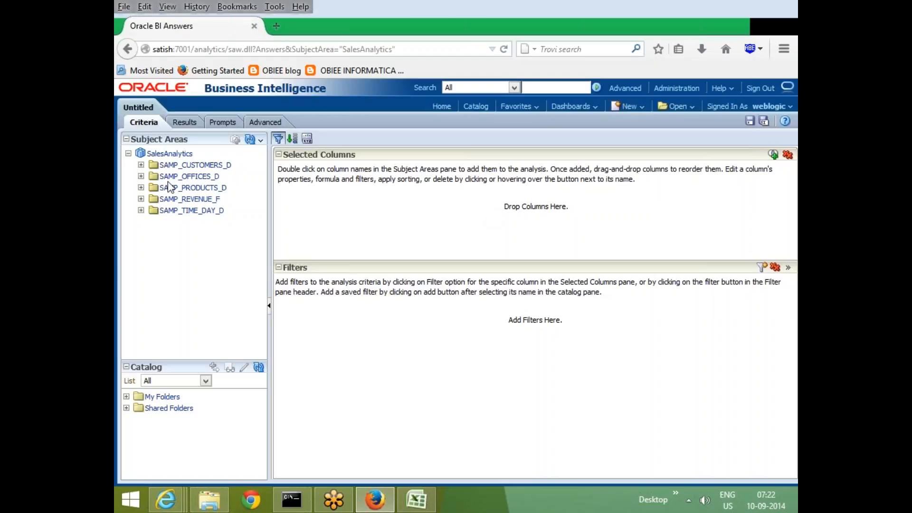
Add the COMPANY, DEPARTMENT and OFFICE_DSC columns from SAMP_OFFICES_D to the analysis.
{"action": "left_click", "coordinate": [141, 176]}
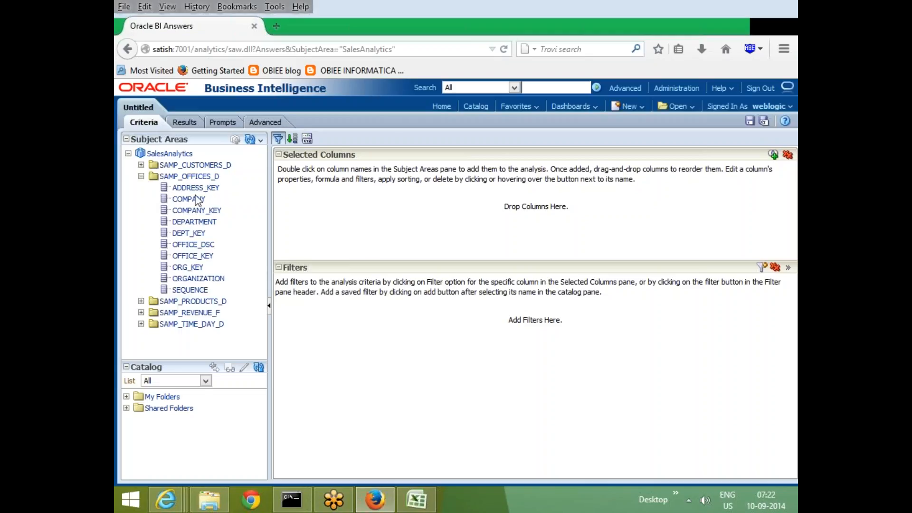
{"action": "double_click", "coordinate": [198, 200]}
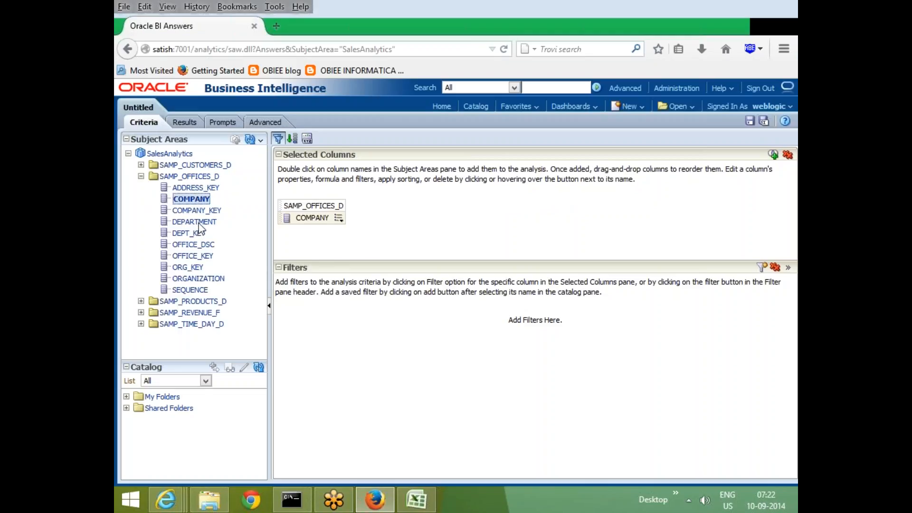
{"action": "left_click", "coordinate": [198, 221]}
{"action": "double_click", "coordinate": [203, 245]}
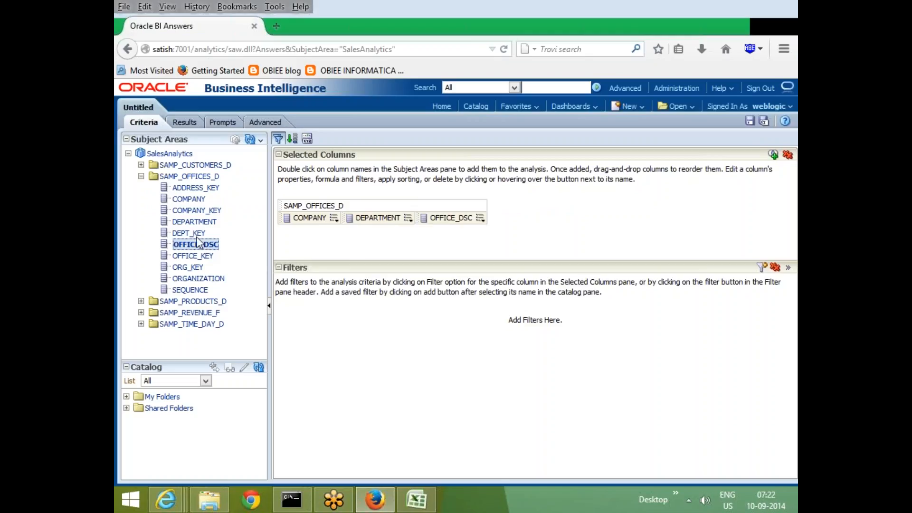
Add the TotalRev measure from SAMP_REVENUE_F to the selected columns of the analysis.
{"action": "left_click", "coordinate": [141, 177]}
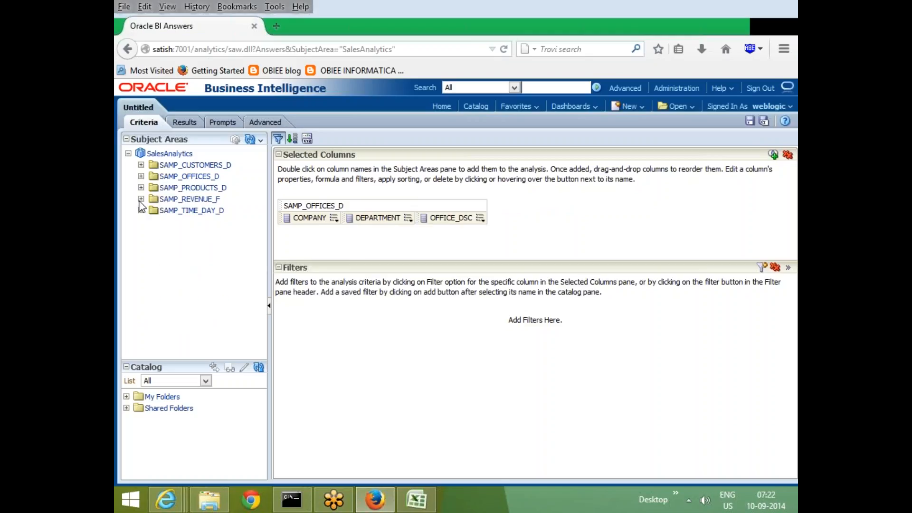
{"action": "left_click", "coordinate": [142, 199]}
{"action": "scroll", "coordinate": [180, 309], "scroll_direction": "down", "scroll_amount": 5}
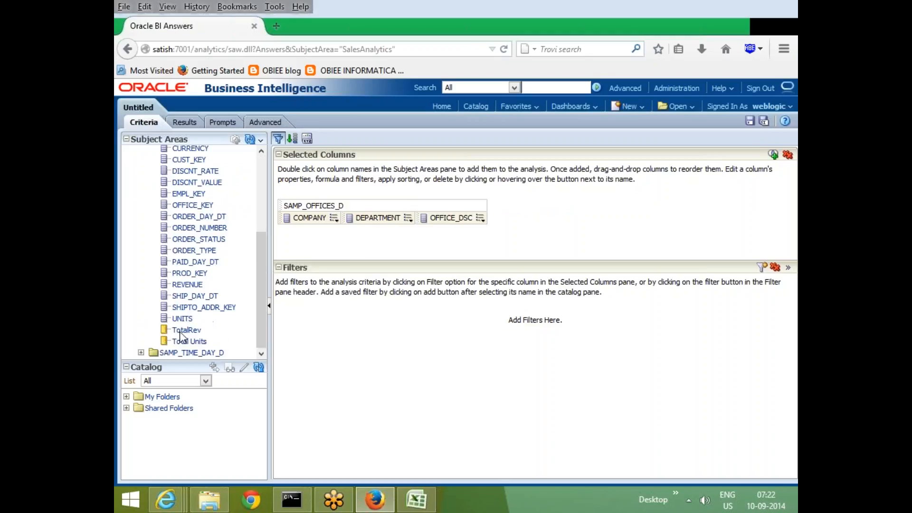
{"action": "double_click", "coordinate": [187, 330]}
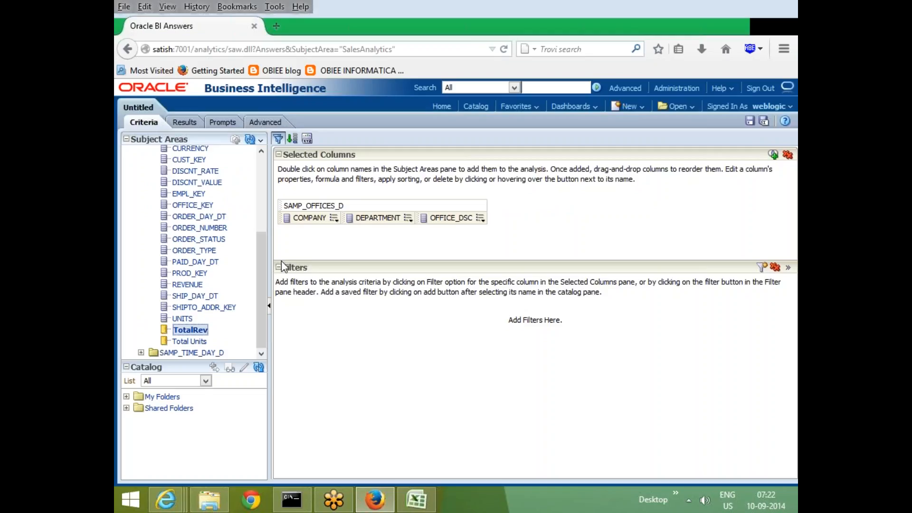
Review the results table of revenue by company, department and office, and return to the analysis criteria.
{"action": "left_click", "coordinate": [184, 122]}
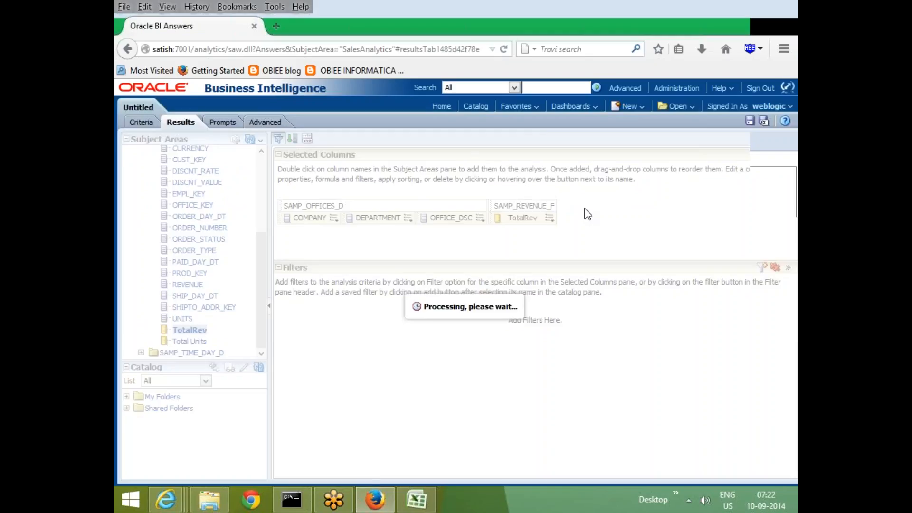
{"action": "scroll", "coordinate": [574, 263], "scroll_direction": "down", "scroll_amount": 2}
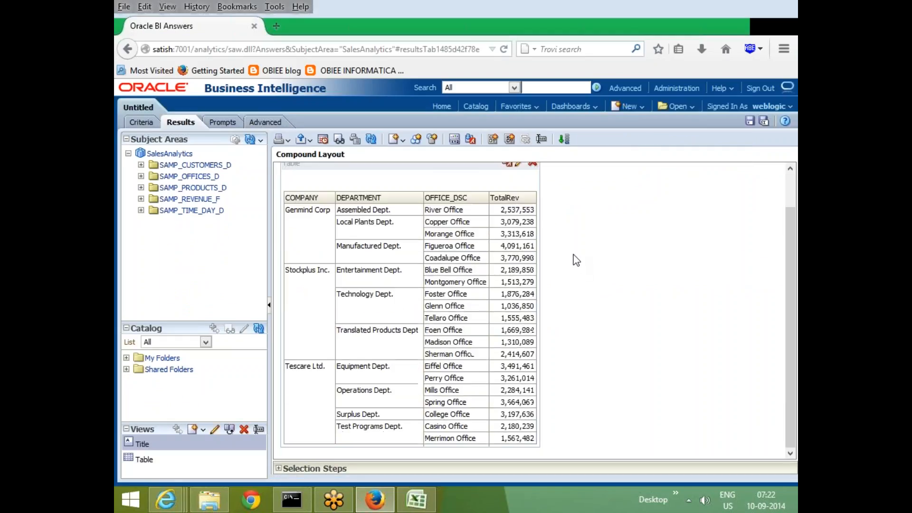
{"action": "scroll", "coordinate": [574, 261], "scroll_direction": "up", "scroll_amount": 2}
{"action": "left_click", "coordinate": [141, 122]}
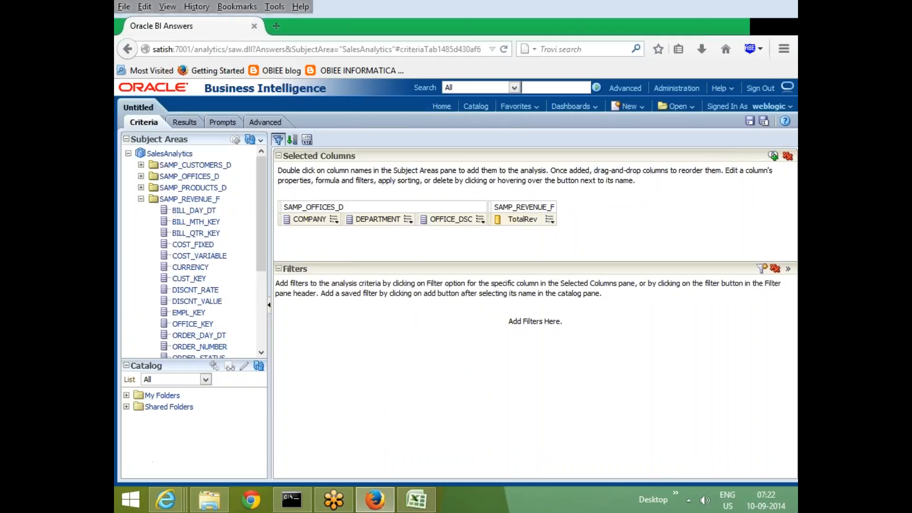
Add a second TotalRev column to the analysis and set its formula to sum("SAMP_REVENUE_F"."TotalRev").
{"action": "scroll", "coordinate": [225, 289], "scroll_direction": "down", "scroll_amount": 5}
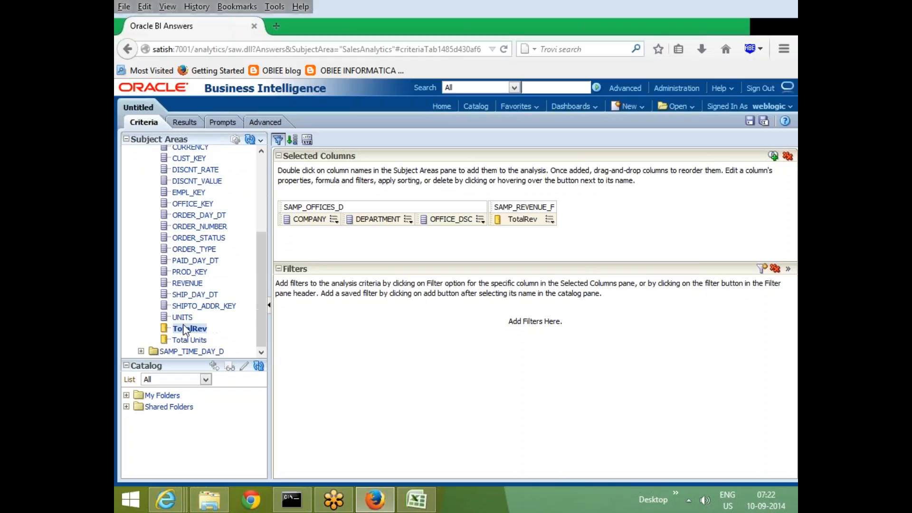
{"action": "double_click", "coordinate": [185, 328]}
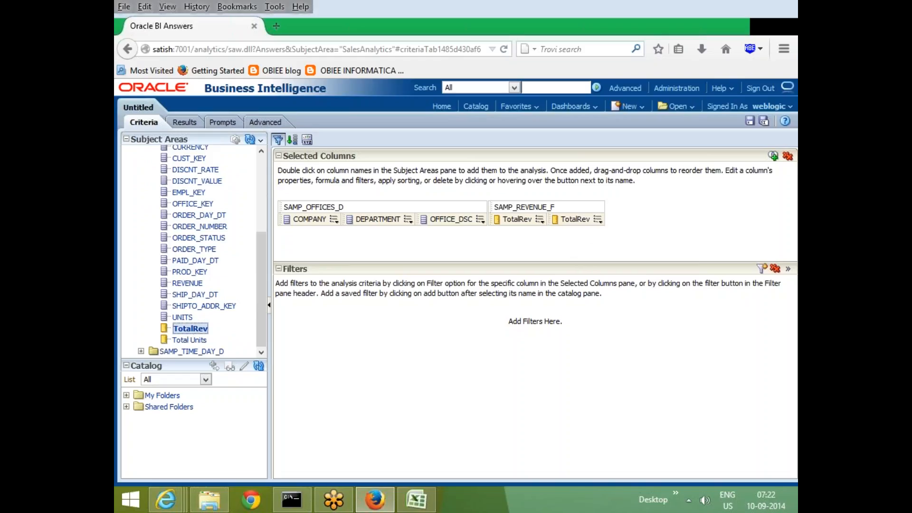
{"action": "left_click", "coordinate": [599, 221]}
{"action": "left_click", "coordinate": [629, 246]}
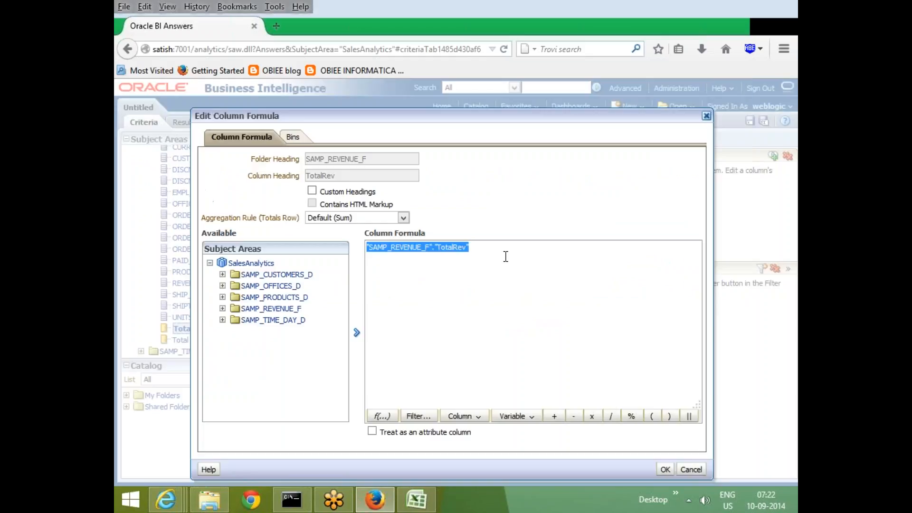
{"action": "left_click", "coordinate": [380, 250]}
{"action": "left_click", "coordinate": [368, 248]}
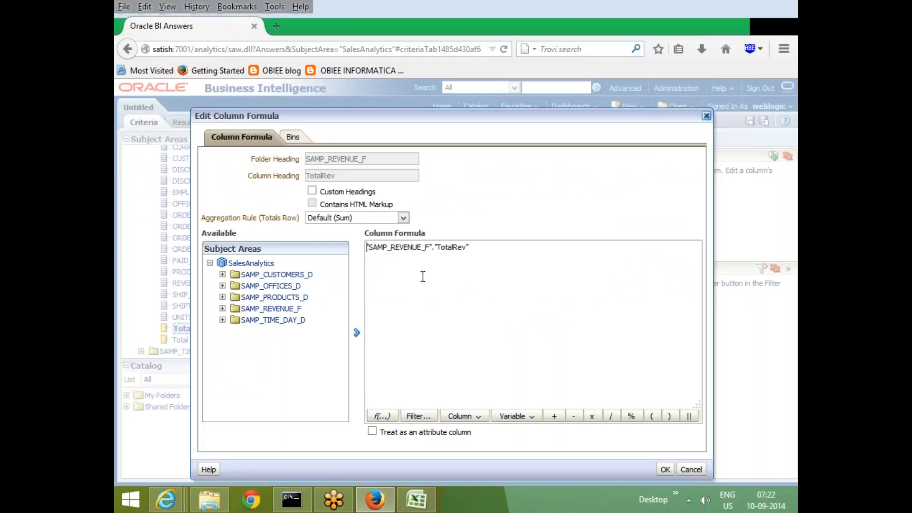
{"action": "type", "text": "sum"}
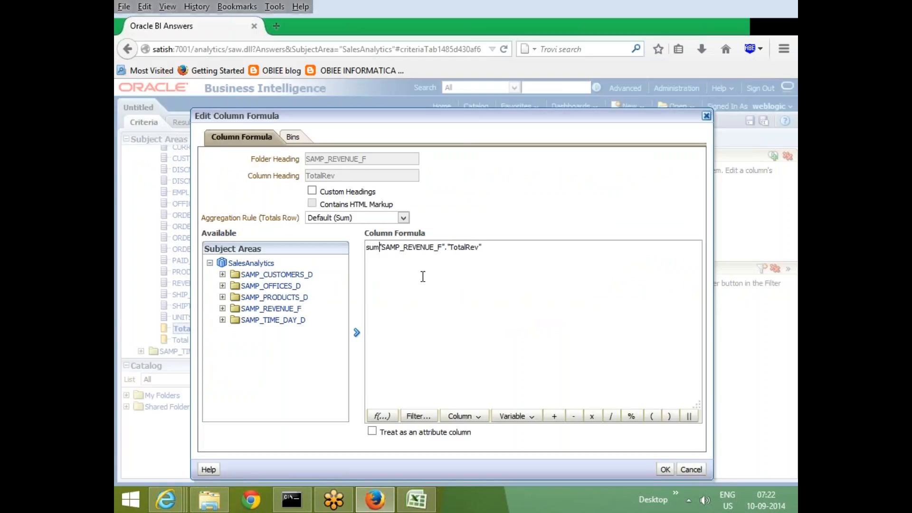
{"action": "type", "text": "("}
{"action": "left_click", "coordinate": [567, 258]}
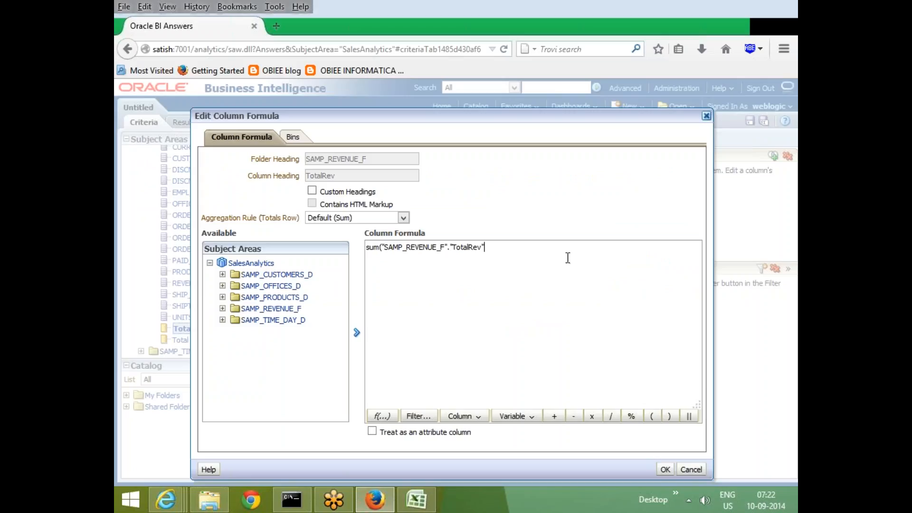
{"action": "type", "text": ")"}
{"action": "left_click", "coordinate": [666, 468]}
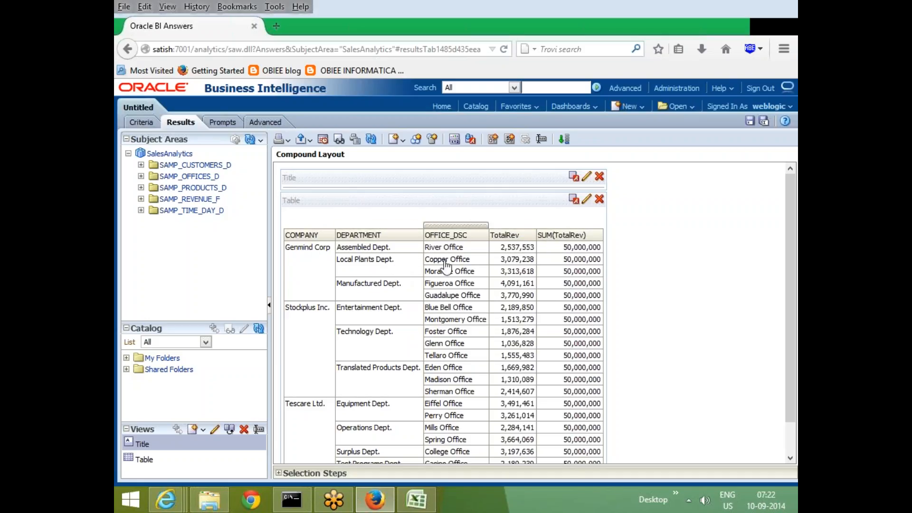
Check the analysis criteria, return to the results table and expand the Selection Steps below it.
{"action": "left_click", "coordinate": [142, 124]}
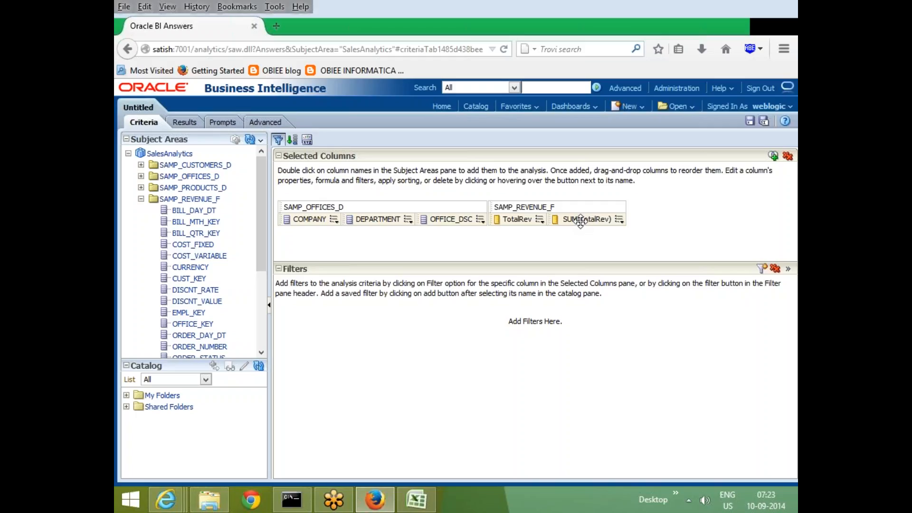
{"action": "left_click", "coordinate": [180, 122]}
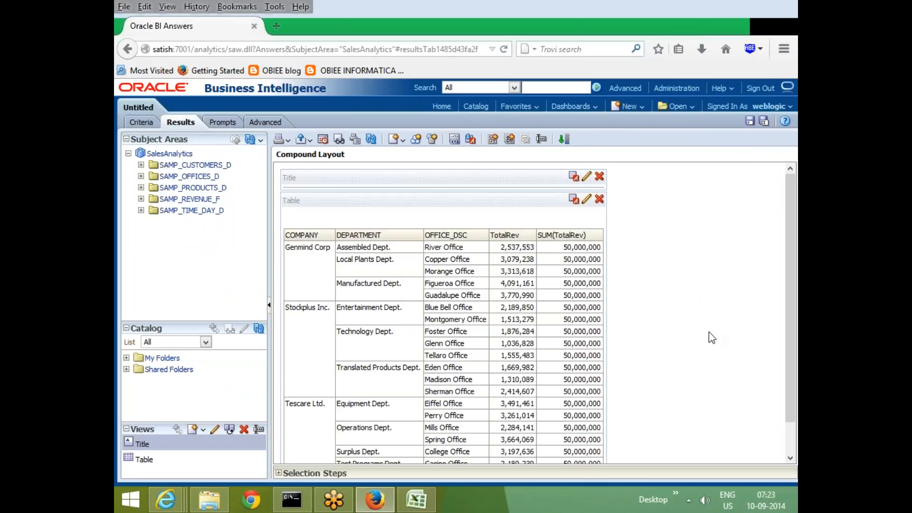
{"action": "scroll", "coordinate": [635, 401], "scroll_direction": "down", "scroll_amount": 1}
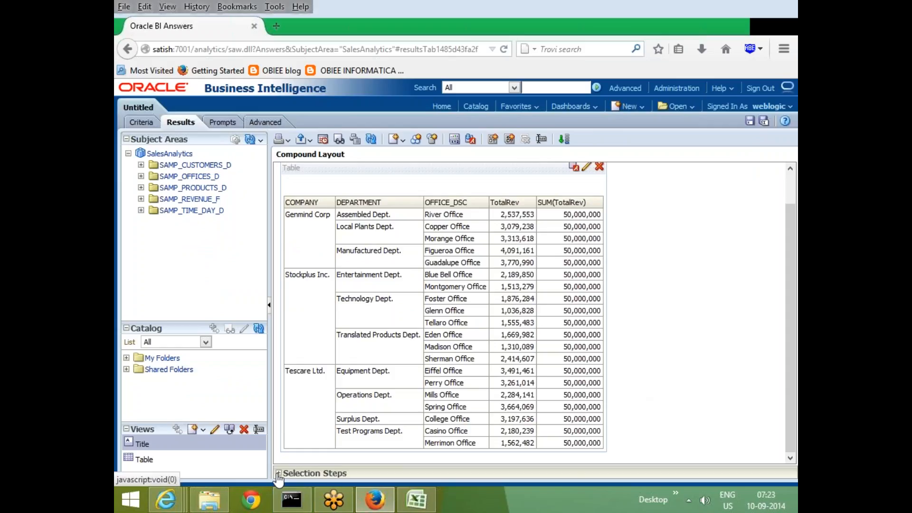
{"action": "left_click", "coordinate": [279, 473]}
{"action": "scroll", "coordinate": [428, 414], "scroll_direction": "down", "scroll_amount": 2}
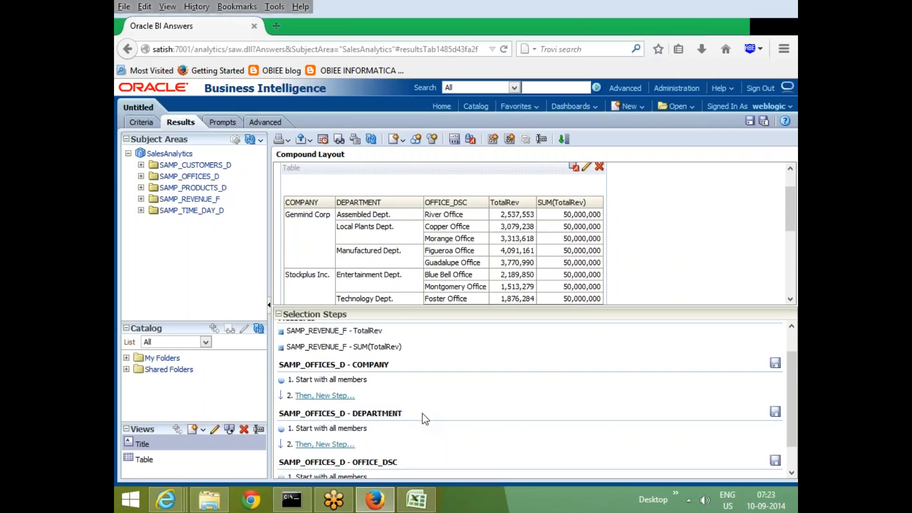
{"action": "scroll", "coordinate": [398, 401], "scroll_direction": "up", "scroll_amount": 2}
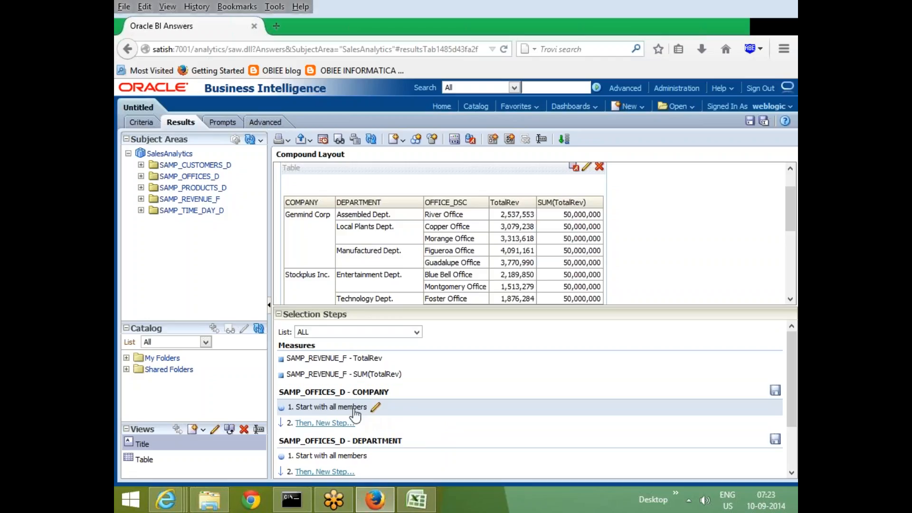
Edit the COMPANY member step to start with Genmind Corp and Stockplus Inc., and check the results table.
{"action": "left_click", "coordinate": [375, 409]}
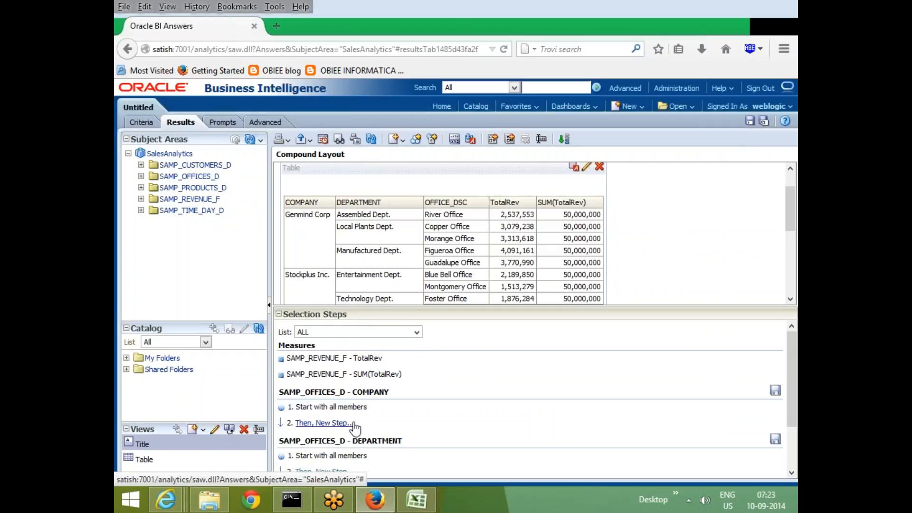
{"action": "left_click", "coordinate": [375, 407]}
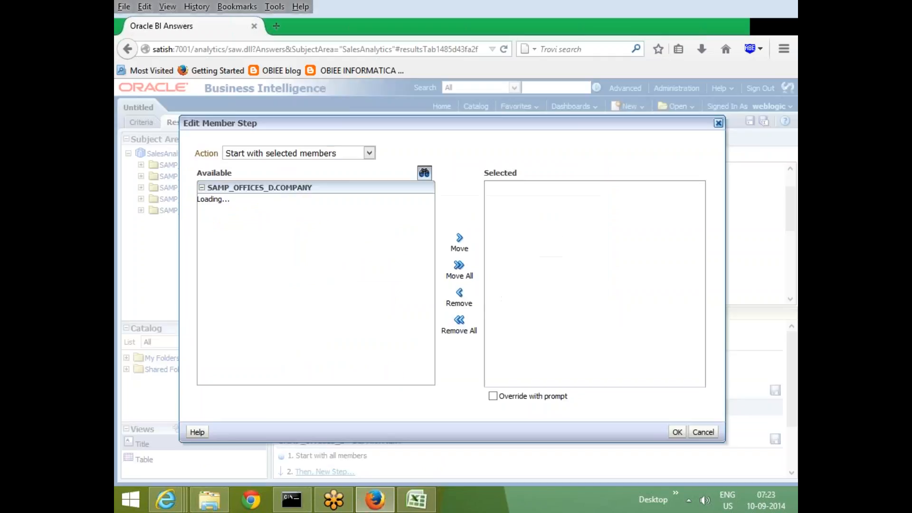
{"action": "left_click", "coordinate": [246, 202]}
{"action": "left_click", "coordinate": [460, 237]}
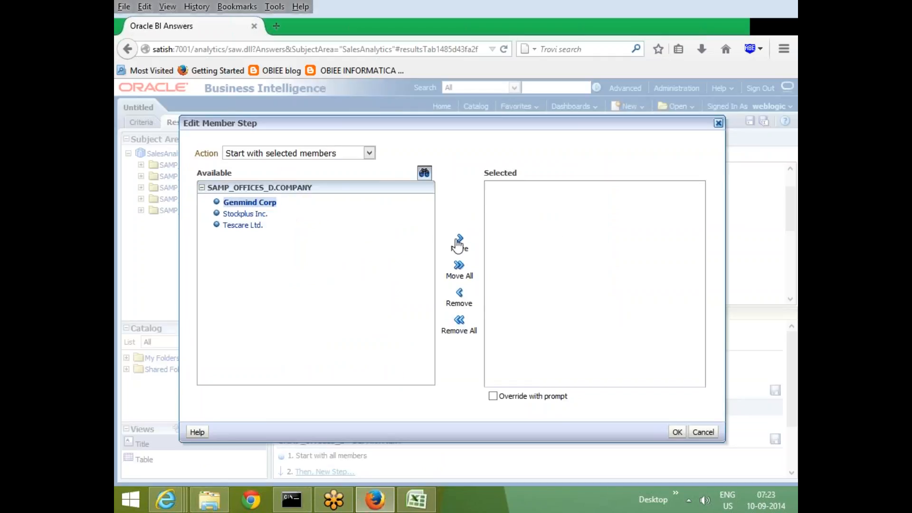
{"action": "left_click", "coordinate": [233, 215]}
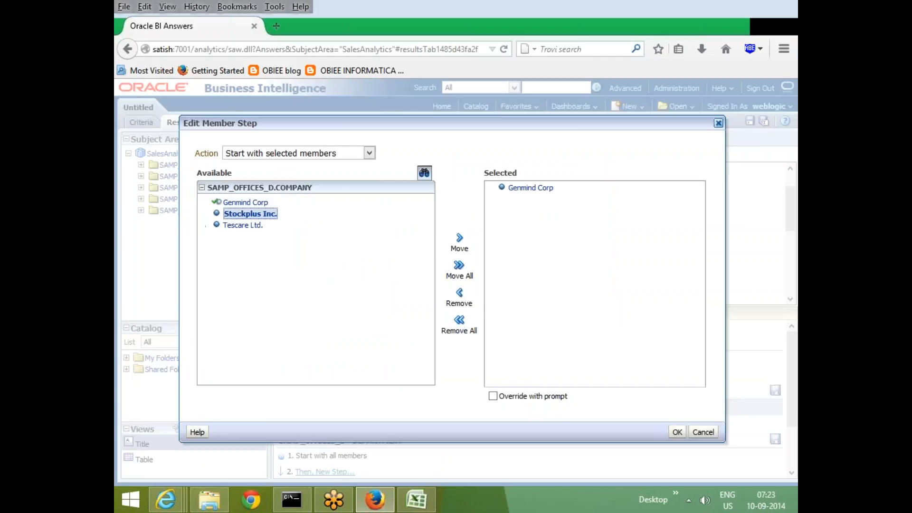
{"action": "left_click", "coordinate": [459, 238]}
{"action": "left_click", "coordinate": [676, 432]}
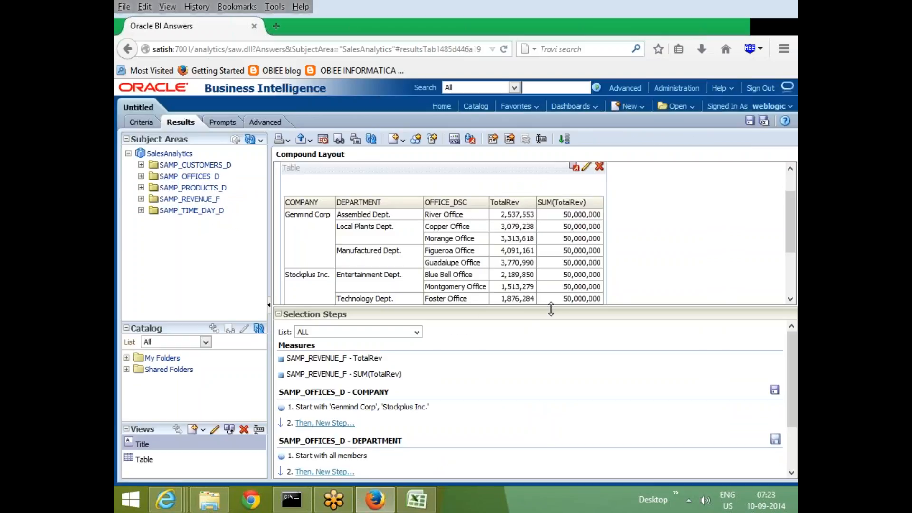
{"action": "left_click_drag", "start_coordinate": [551, 308], "coordinate": [551, 362]}
{"action": "scroll", "coordinate": [457, 323], "scroll_direction": "down", "scroll_amount": 1}
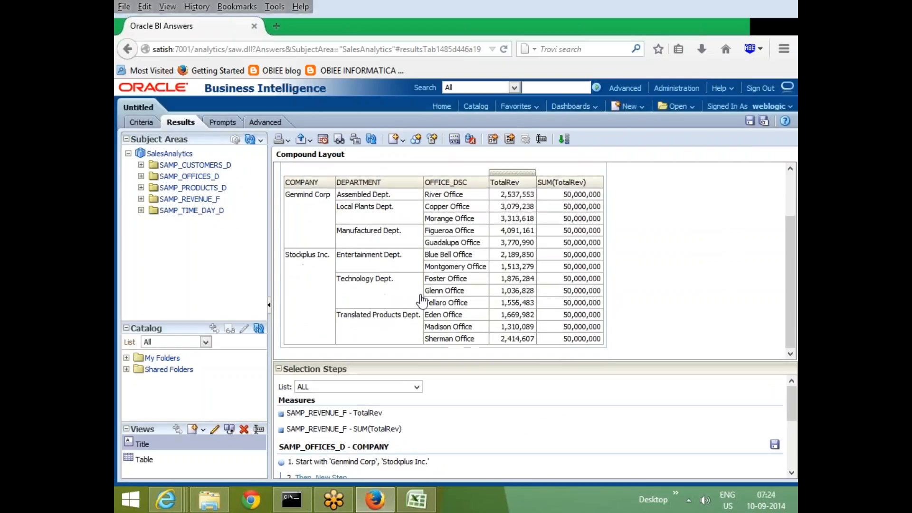
{"action": "scroll", "coordinate": [475, 342], "scroll_direction": "up", "scroll_amount": 1}
Start a new condition step for COMPANY with the condition type X>=value.
{"action": "left_click_drag", "start_coordinate": [500, 364], "coordinate": [500, 295]}
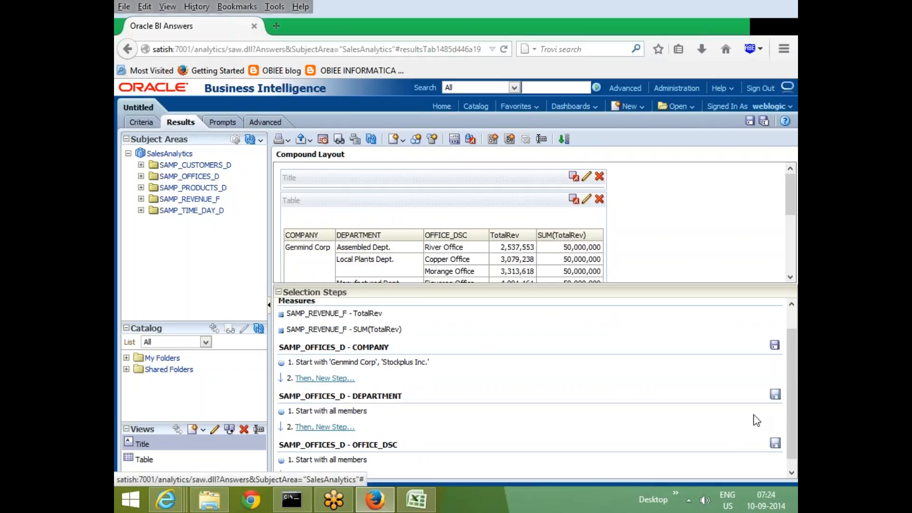
{"action": "scroll", "coordinate": [772, 404], "scroll_direction": "down", "scroll_amount": 1}
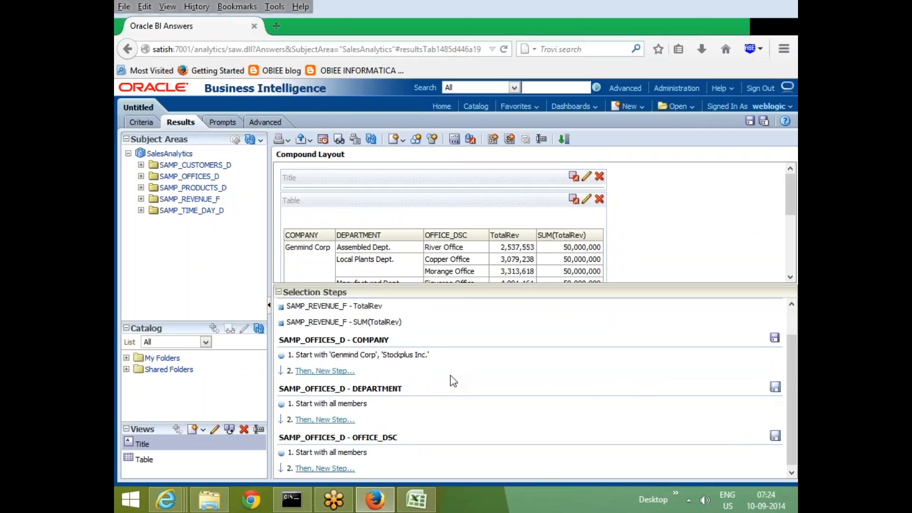
{"action": "scroll", "coordinate": [451, 375], "scroll_direction": "down", "scroll_amount": 1}
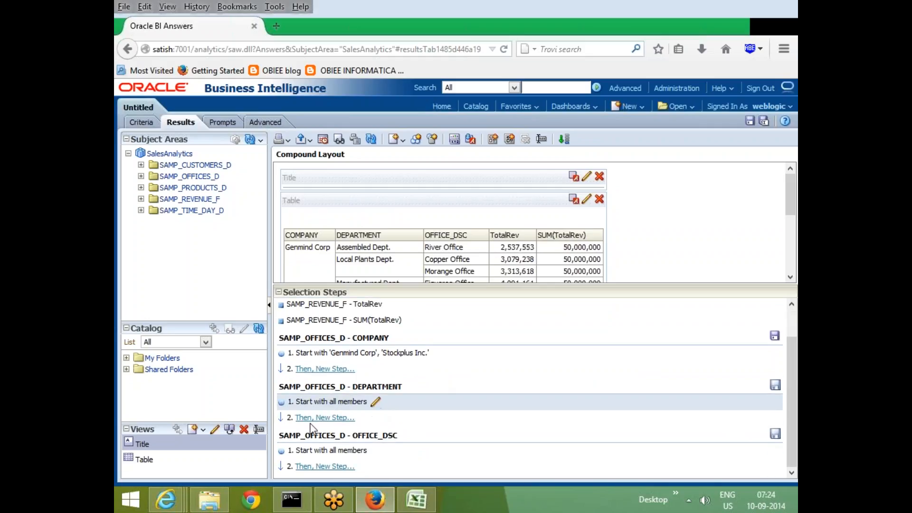
{"action": "left_click", "coordinate": [342, 370]}
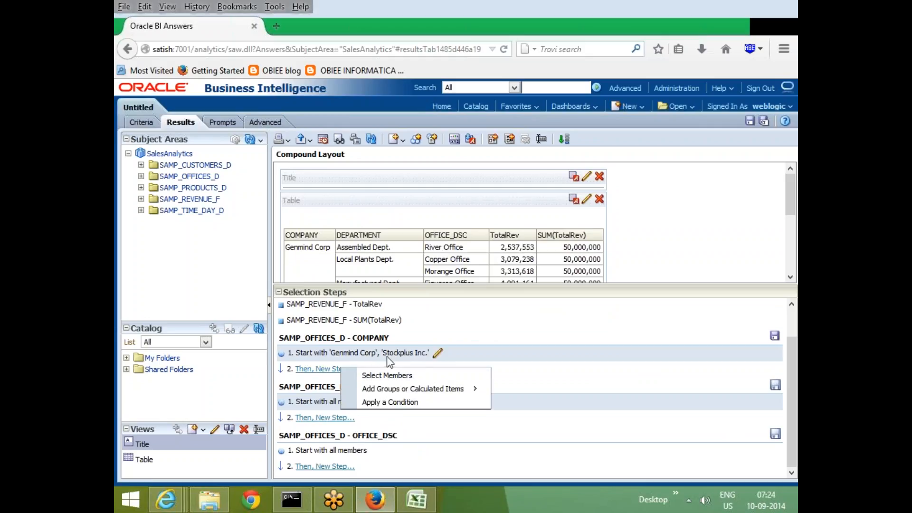
{"action": "left_click", "coordinate": [307, 370]}
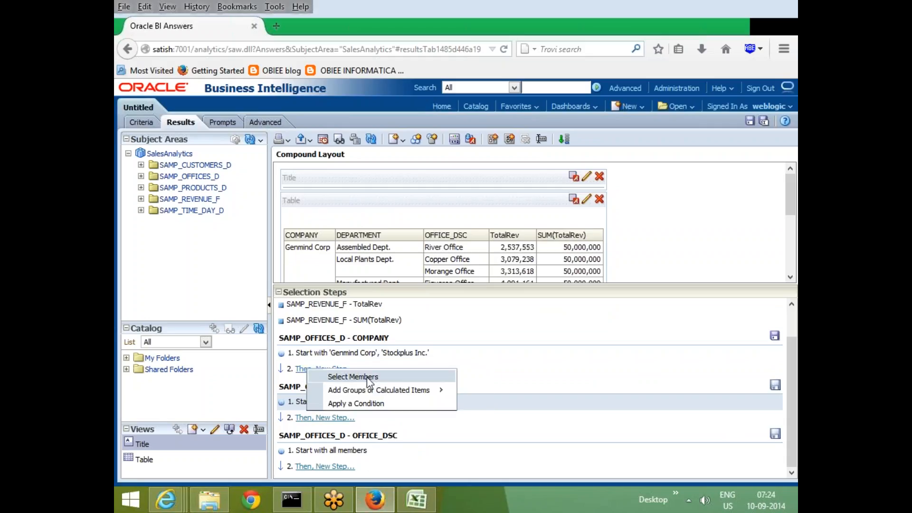
{"action": "mouse_move", "coordinate": [375, 392]}
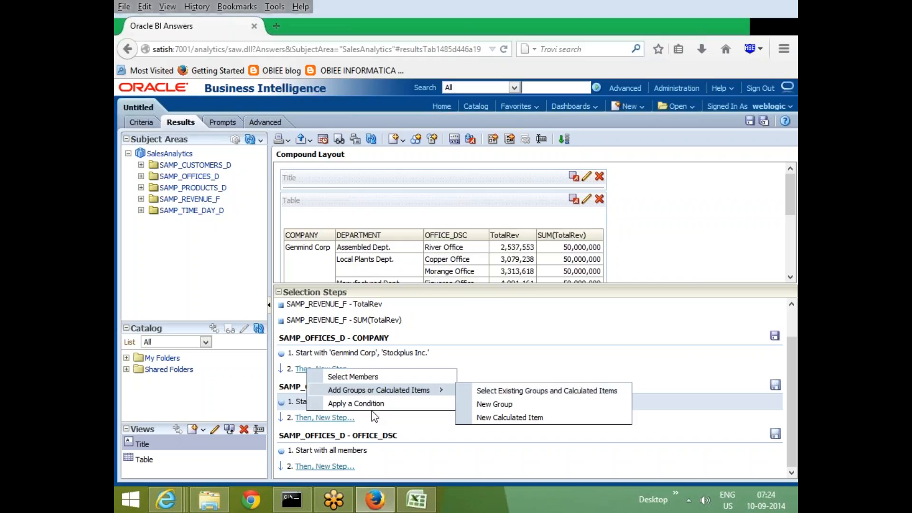
{"action": "left_click", "coordinate": [370, 405]}
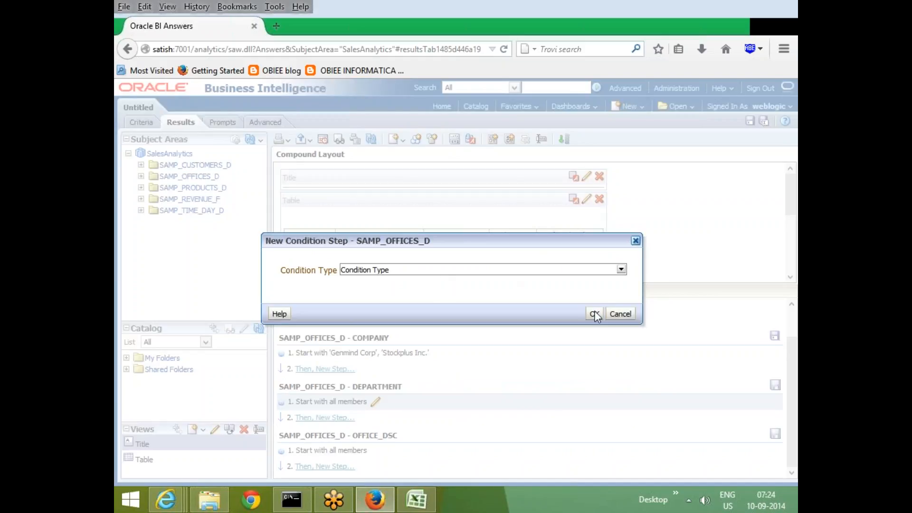
{"action": "left_click", "coordinate": [621, 270]}
{"action": "left_click", "coordinate": [621, 270]}
{"action": "left_click", "coordinate": [621, 269]}
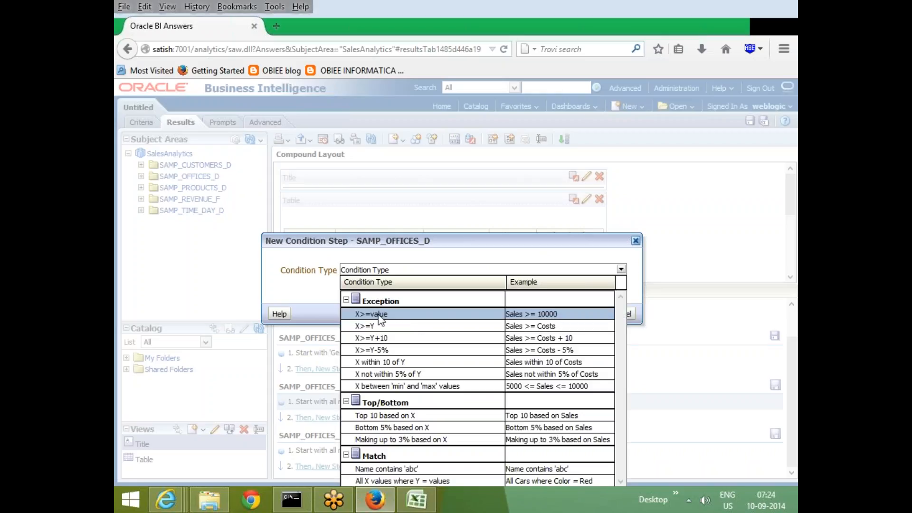
{"action": "left_click", "coordinate": [378, 315]}
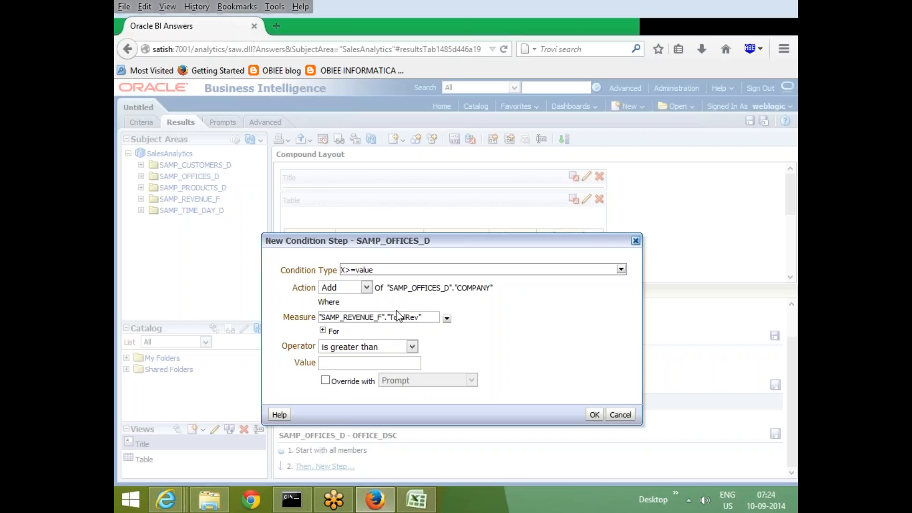
{"action": "left_click", "coordinate": [412, 347]}
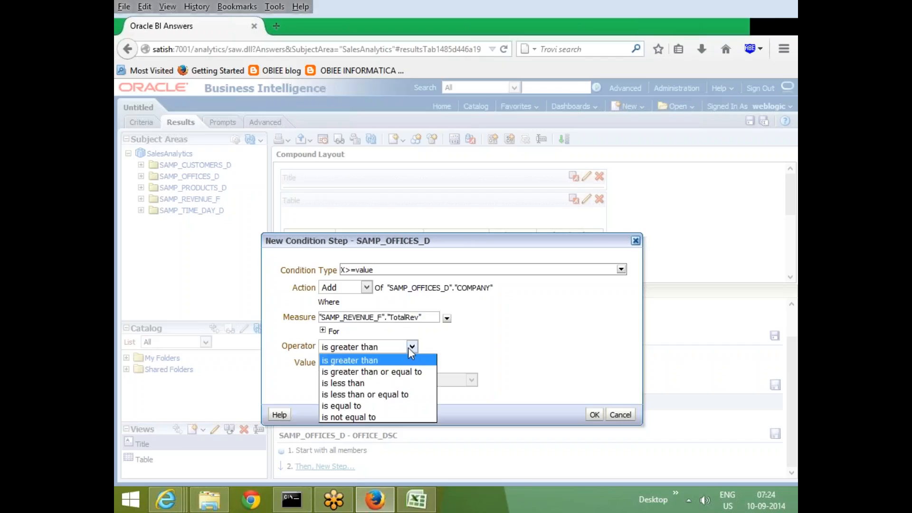
{"action": "left_click", "coordinate": [367, 384]}
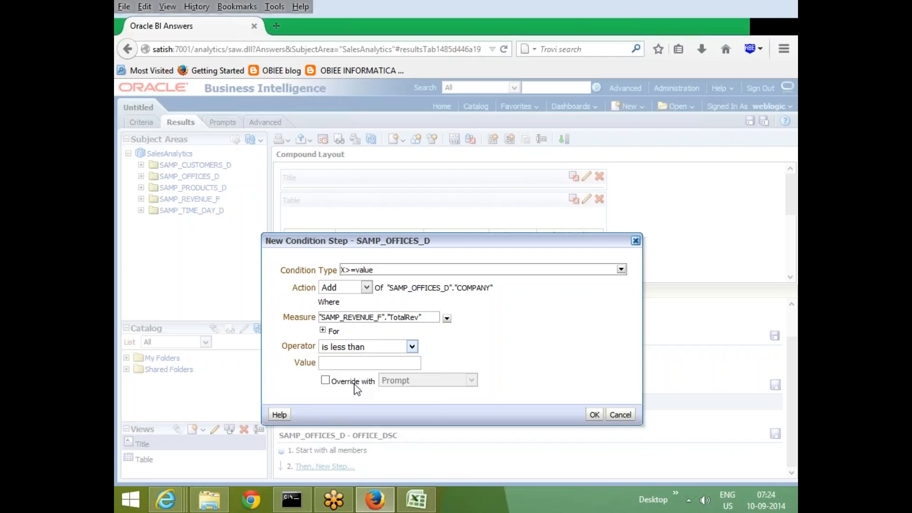
{"action": "left_click", "coordinate": [355, 364]}
{"action": "type", "text": "1-00"}
{"action": "key", "text": "BackSpace"}
{"action": "key", "text": "BackSpace"}
{"action": "key", "text": "BackSpace"}
{"action": "key", "text": "BackSpace"}
Add COMPANY members where TotalRev is greater than 1, and check the companies listed in the results table.
{"action": "left_click", "coordinate": [412, 347]}
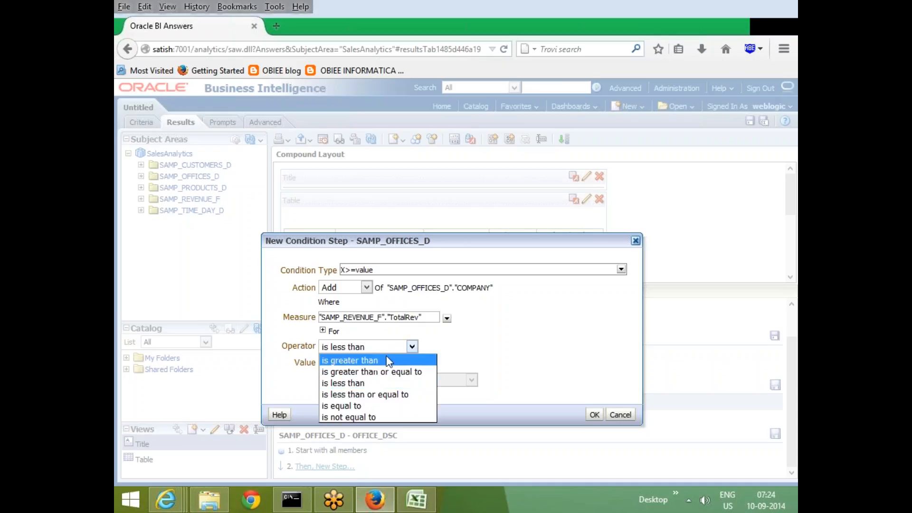
{"action": "left_click", "coordinate": [342, 359]}
{"action": "type", "text": "1"}
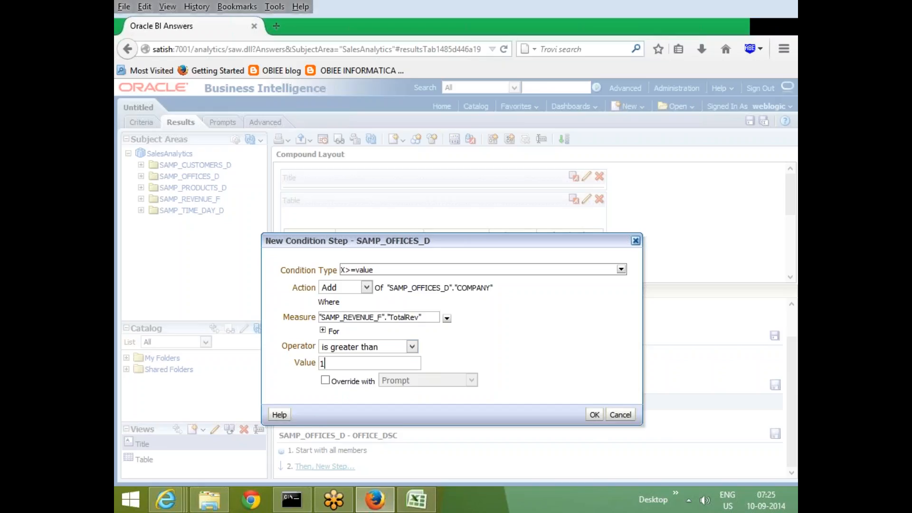
{"action": "left_click", "coordinate": [594, 415]}
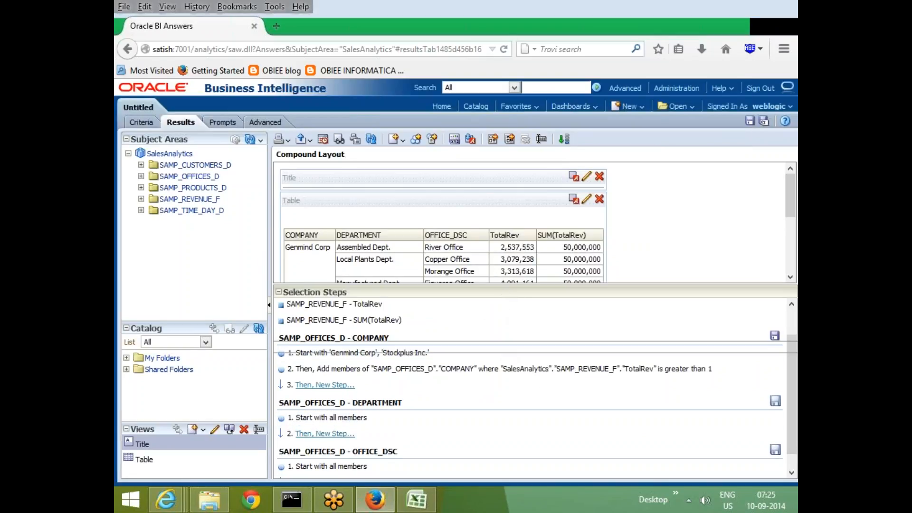
{"action": "scroll", "coordinate": [332, 299], "scroll_direction": "down", "scroll_amount": 5}
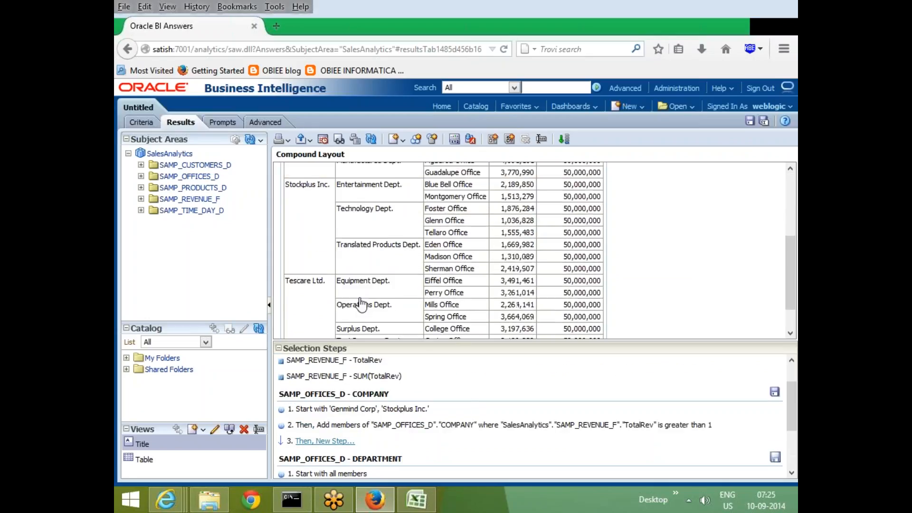
{"action": "scroll", "coordinate": [361, 304], "scroll_direction": "up", "scroll_amount": 5}
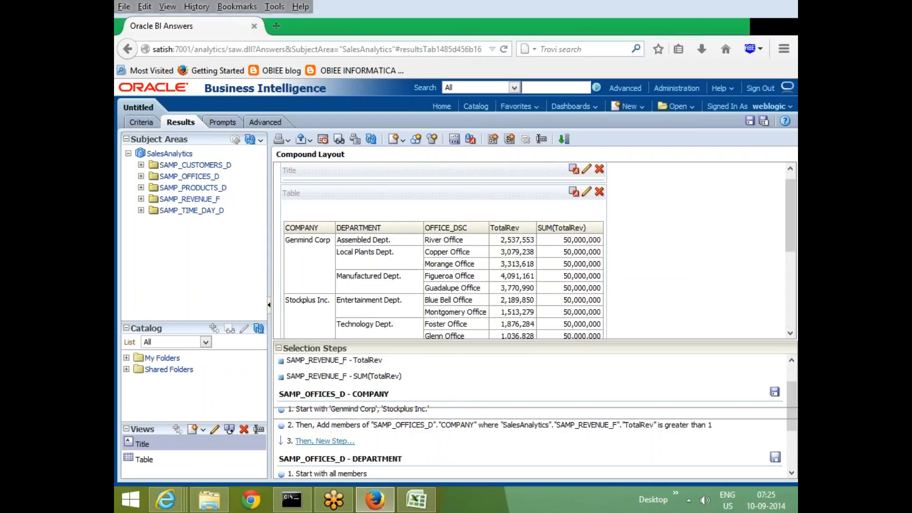
{"action": "scroll", "coordinate": [331, 236], "scroll_direction": "down", "scroll_amount": 4}
{"action": "scroll", "coordinate": [331, 237], "scroll_direction": "up", "scroll_amount": 2}
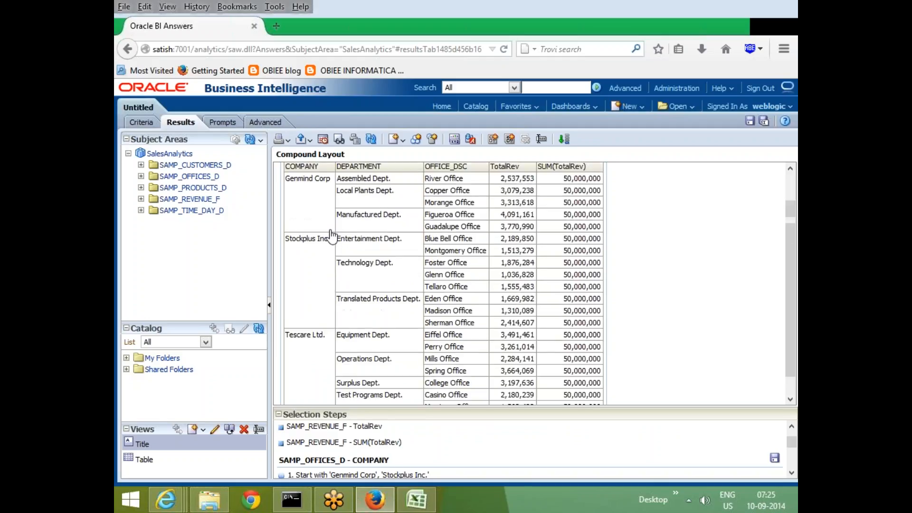
Compare the companies listed in the results table with the COMPANY selection steps.
{"action": "scroll", "coordinate": [332, 236], "scroll_direction": "up", "scroll_amount": 2}
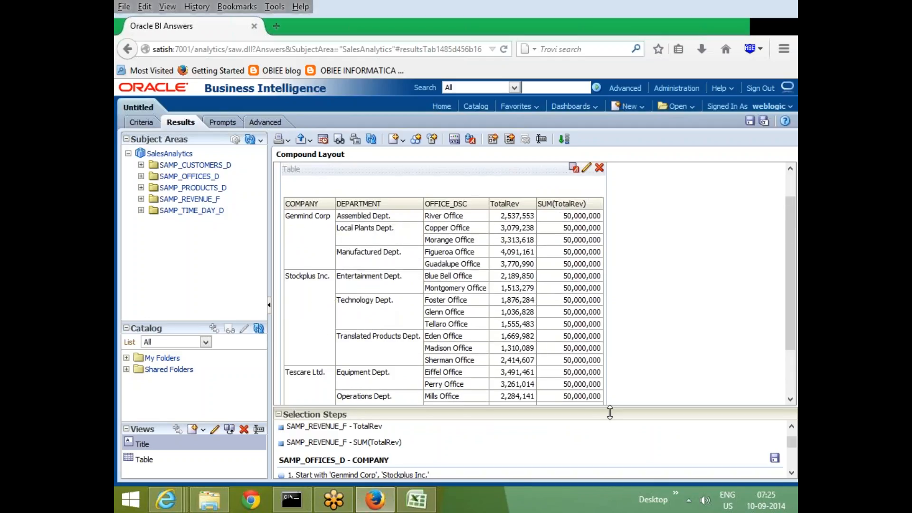
{"action": "left_click_drag", "start_coordinate": [610, 412], "coordinate": [610, 299]}
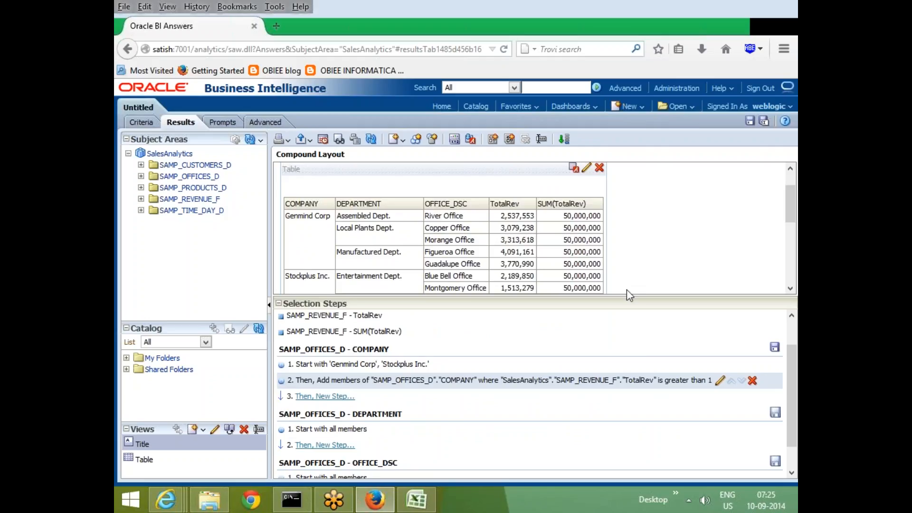
{"action": "left_click_drag", "start_coordinate": [627, 298], "coordinate": [627, 400]}
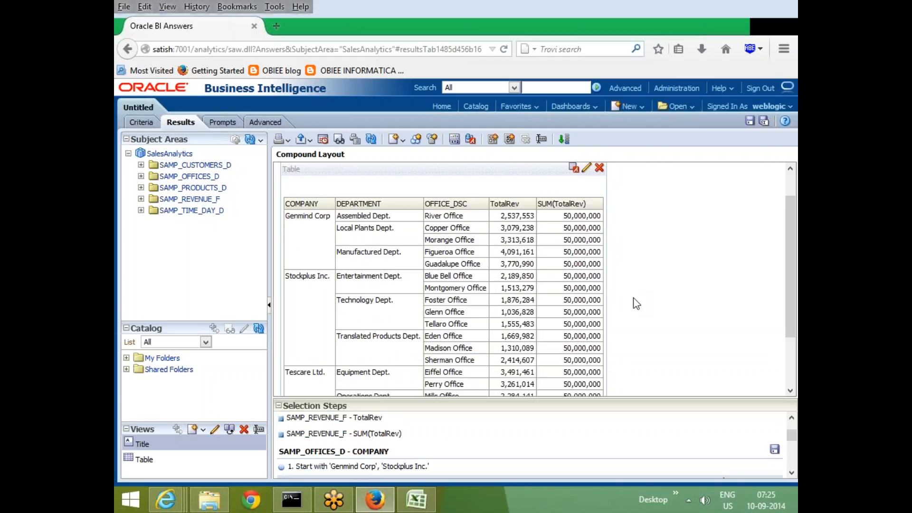
{"action": "scroll", "coordinate": [625, 313], "scroll_direction": "down", "scroll_amount": 3}
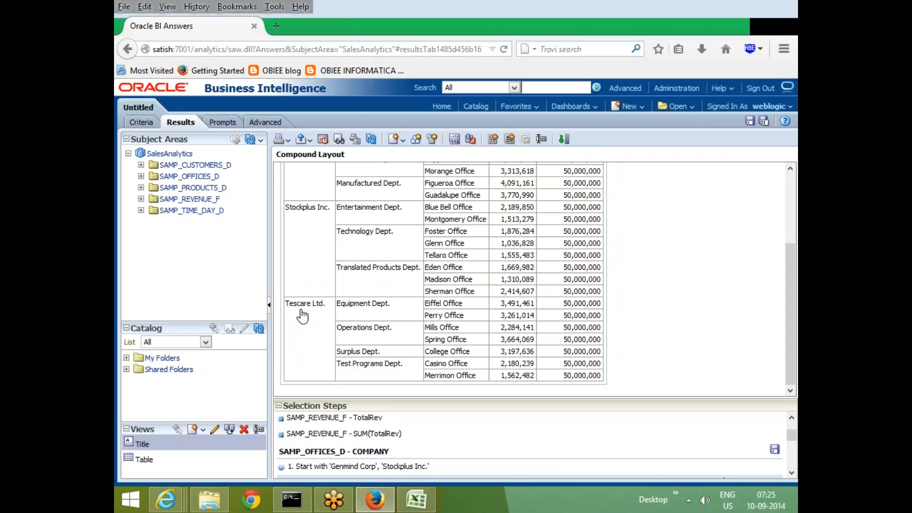
{"action": "scroll", "coordinate": [335, 314], "scroll_direction": "up", "scroll_amount": 3}
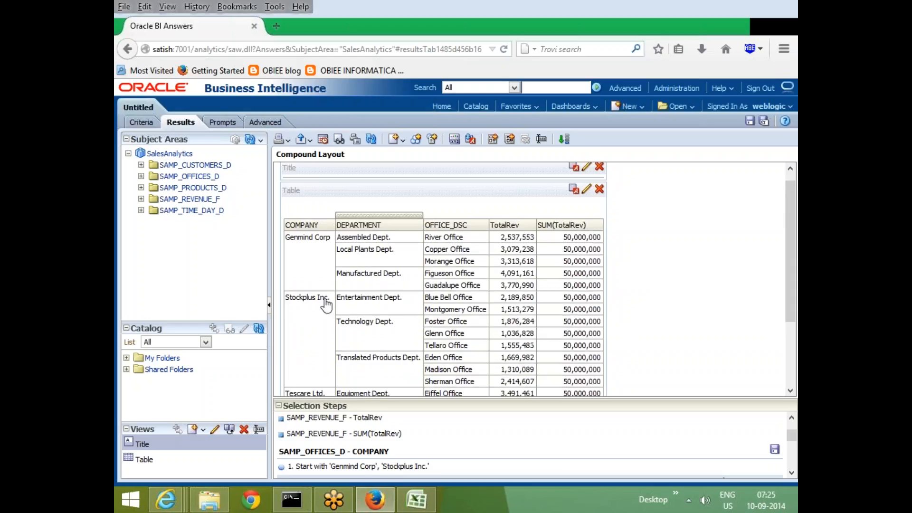
{"action": "scroll", "coordinate": [321, 345], "scroll_direction": "down", "scroll_amount": 3}
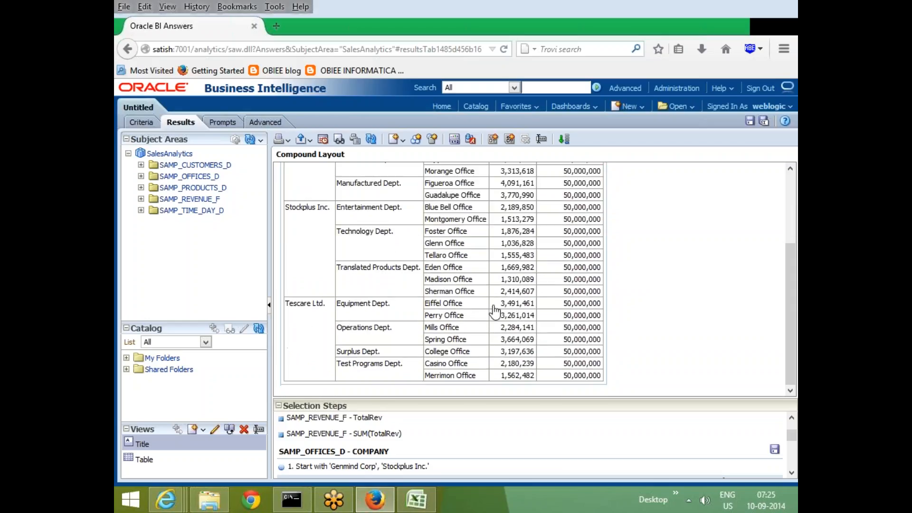
Delete the TotalRev condition step for COMPANY and remove Stockplus Inc. from its starting members, keeping only Genmind Corp.
{"action": "left_click_drag", "start_coordinate": [489, 398], "coordinate": [528, 291]}
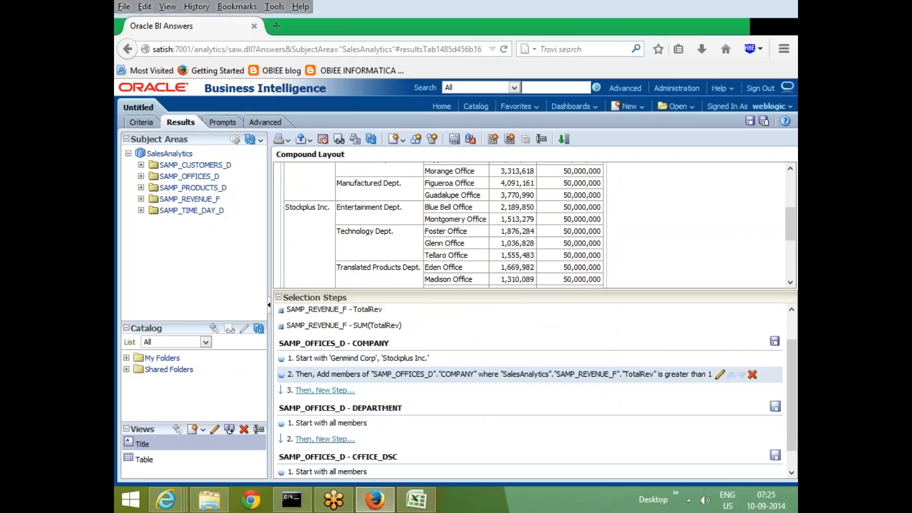
{"action": "left_click", "coordinate": [752, 375]}
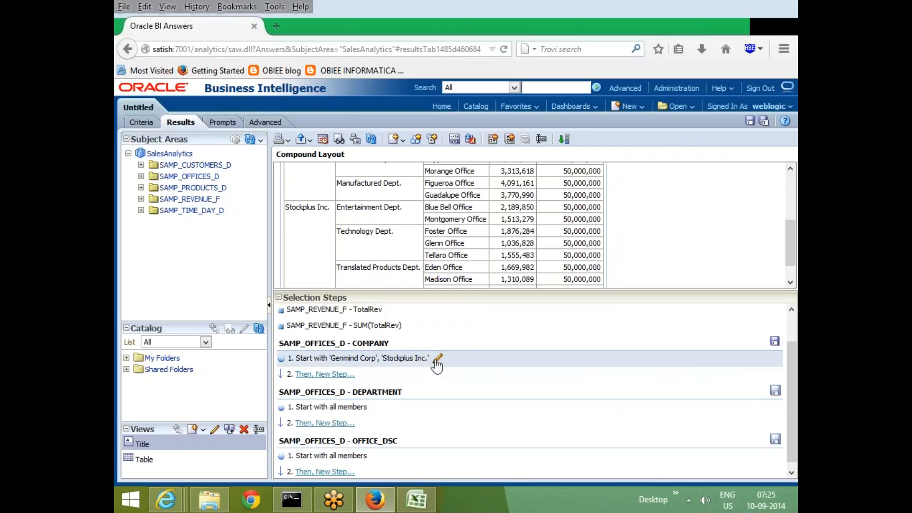
{"action": "left_click", "coordinate": [437, 362]}
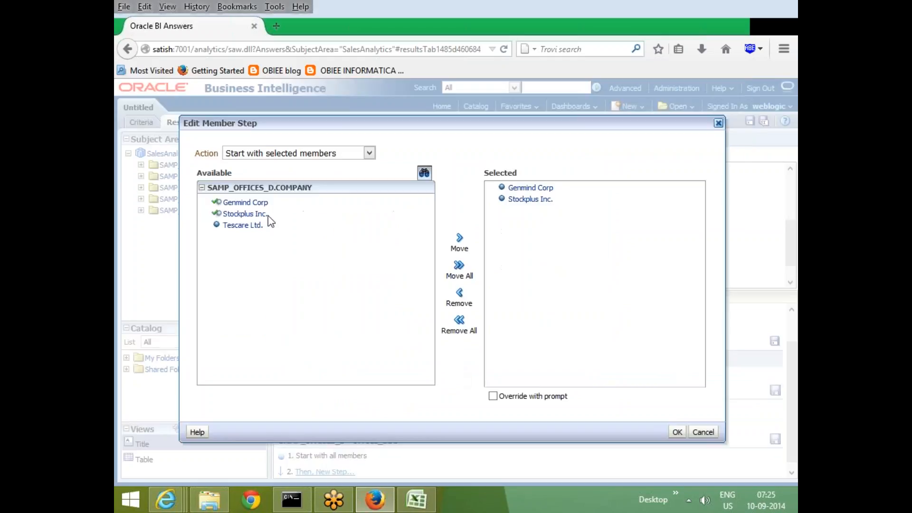
{"action": "left_click", "coordinate": [536, 200]}
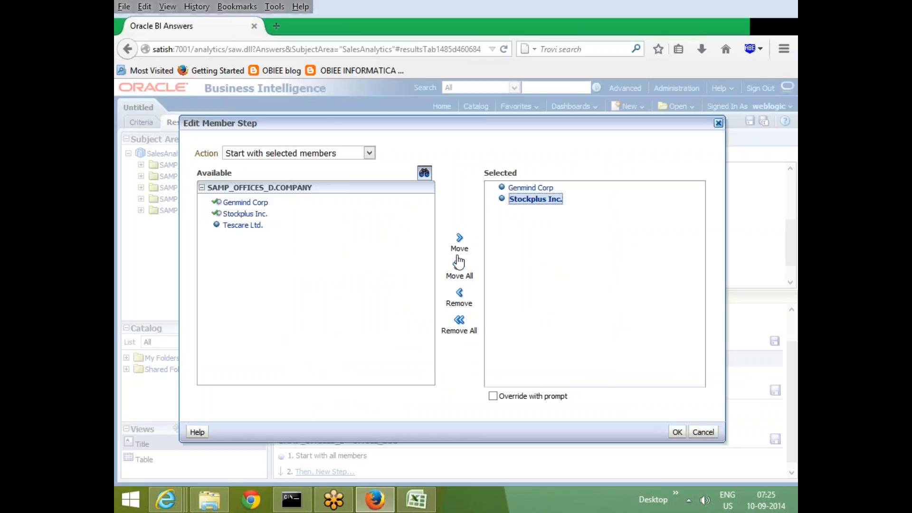
{"action": "left_click", "coordinate": [459, 296]}
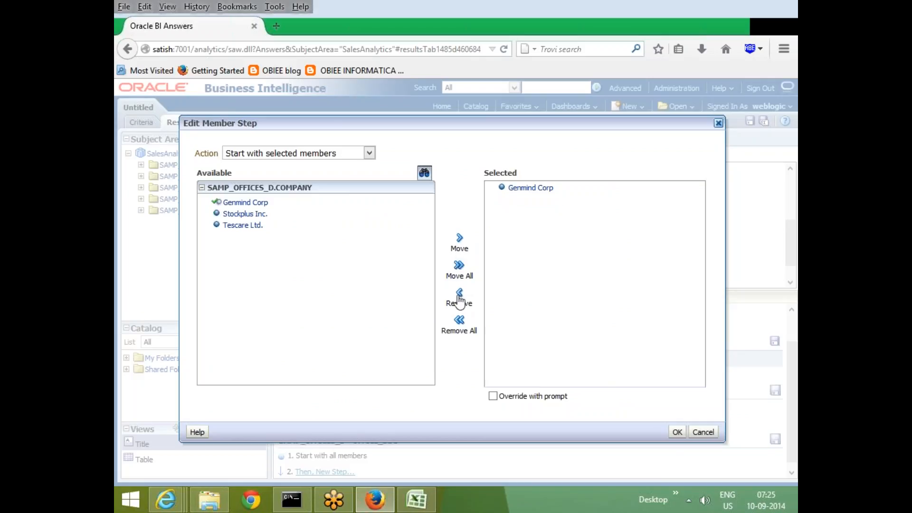
{"action": "left_click", "coordinate": [677, 432]}
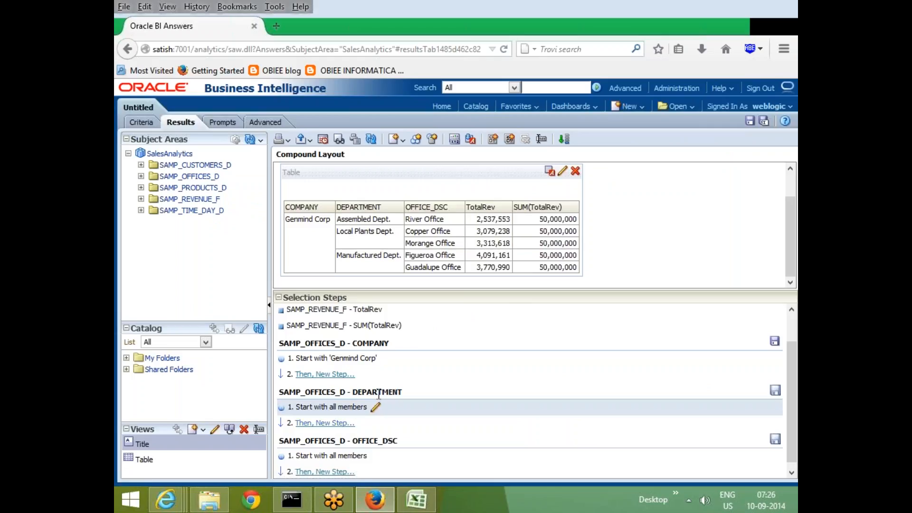
Start a new group as the next COMPANY selection step and label it NewgenANDStock.
{"action": "left_click", "coordinate": [332, 375]}
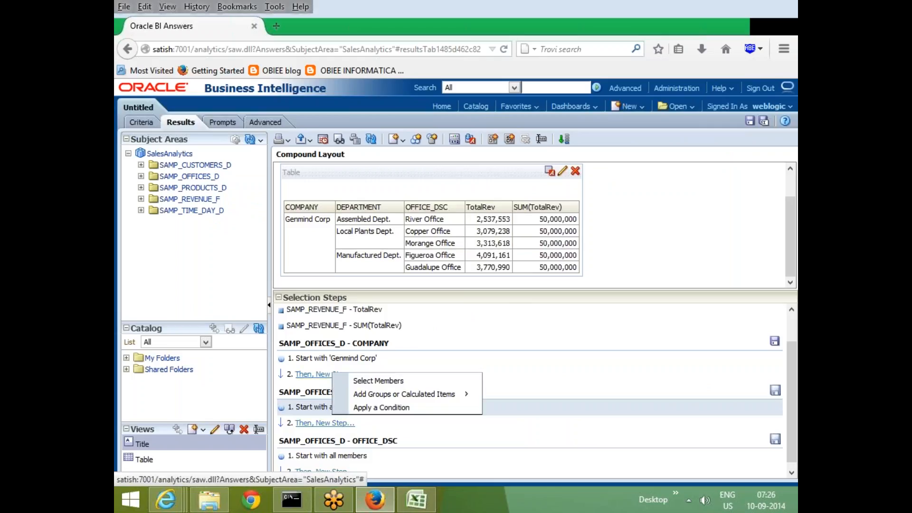
{"action": "mouse_move", "coordinate": [417, 396]}
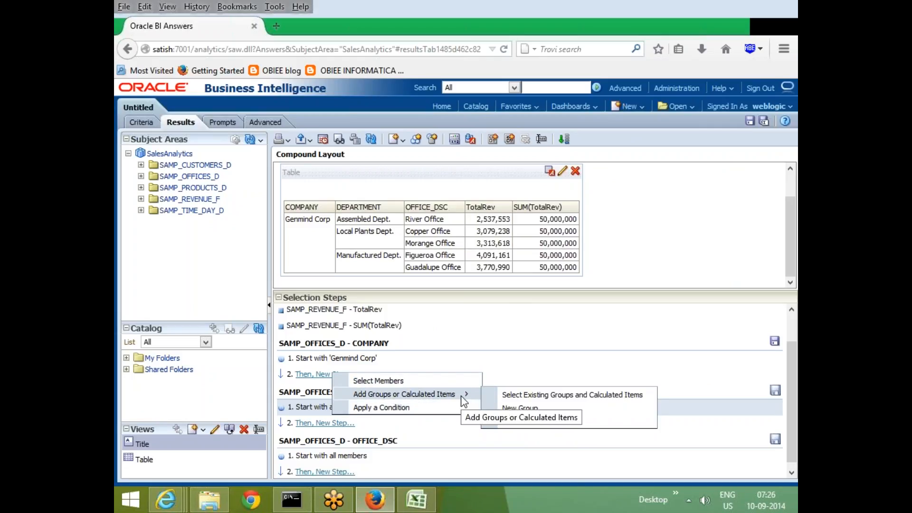
{"action": "left_click", "coordinate": [527, 408]}
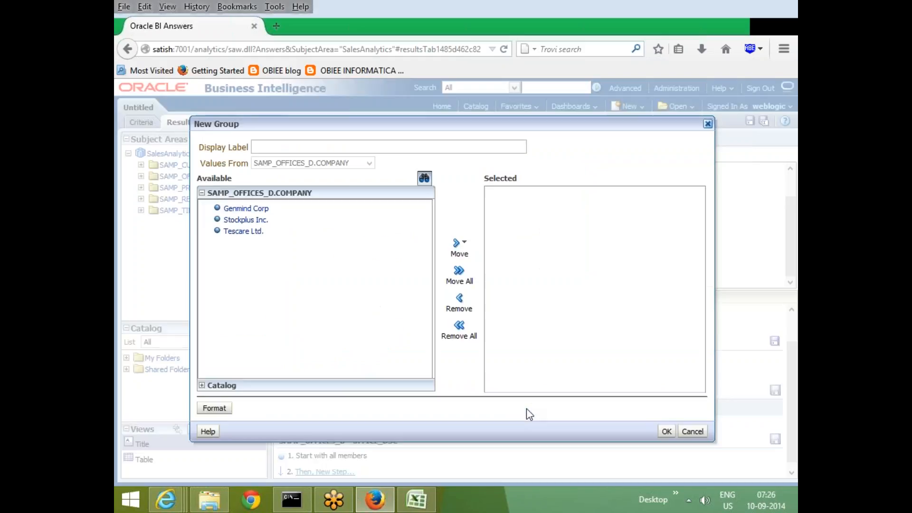
{"action": "left_click", "coordinate": [270, 147]}
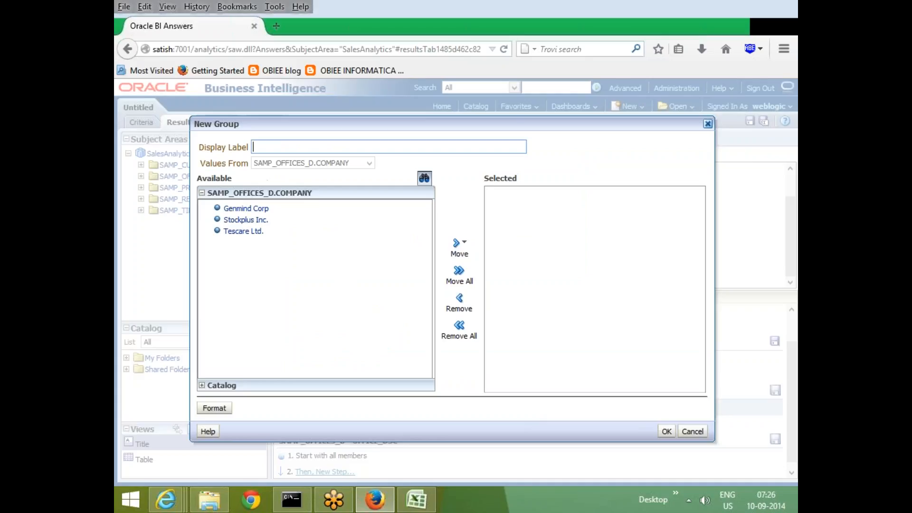
{"action": "type", "text": "Ne"}
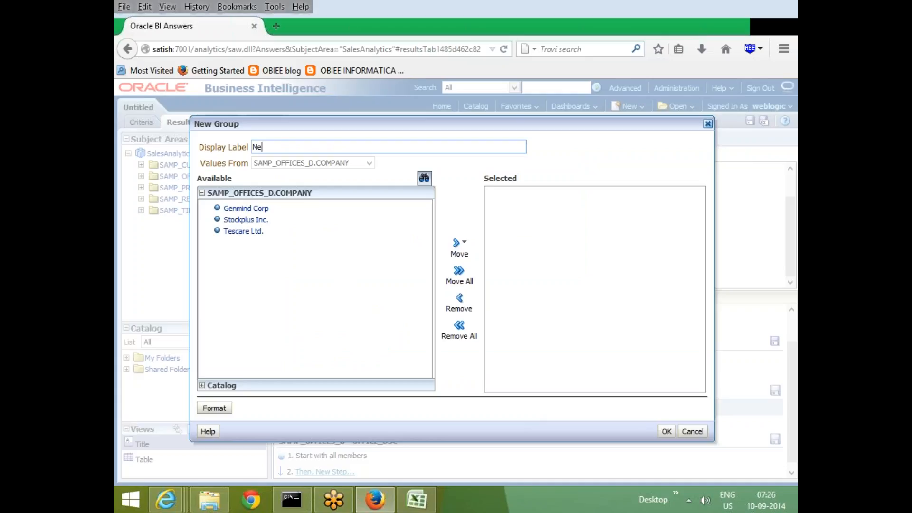
{"action": "type", "text": "wgenANDStock"}
Add Genmind Corp and Stockplus Inc. to the new group and apply it.
{"action": "left_click", "coordinate": [246, 219]}
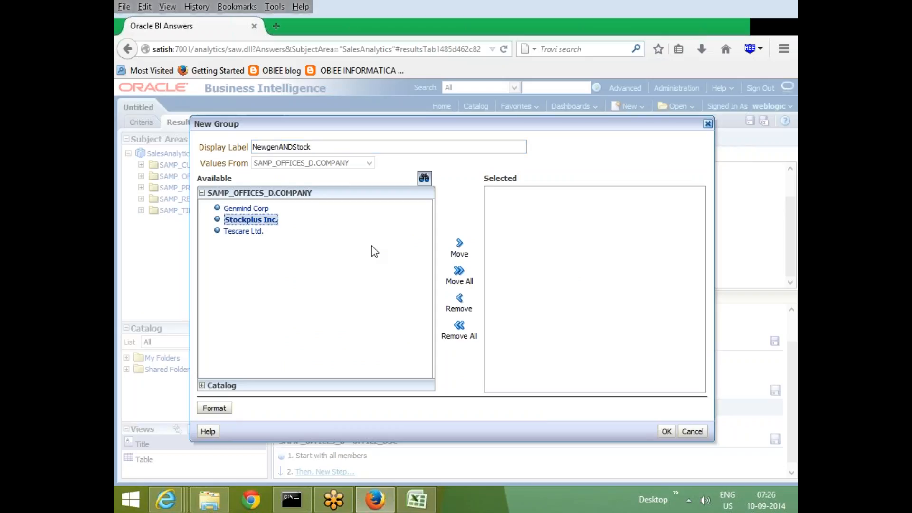
{"action": "left_click", "coordinate": [234, 209]}
{"action": "left_click", "coordinate": [457, 247]}
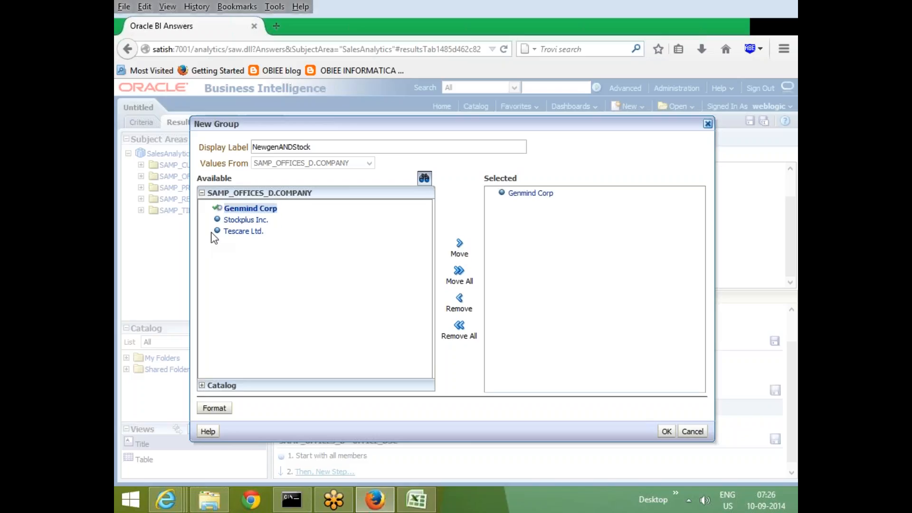
{"action": "left_click", "coordinate": [249, 220]}
{"action": "left_click", "coordinate": [456, 247]}
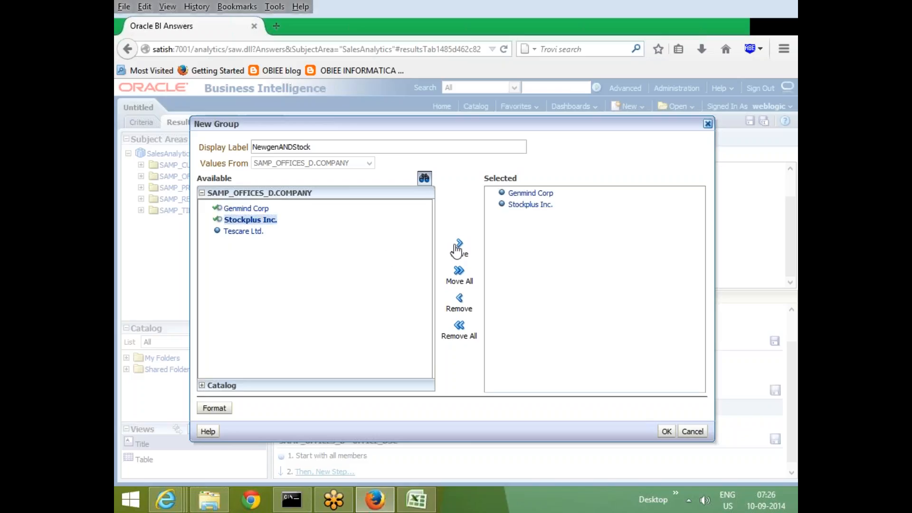
{"action": "left_click", "coordinate": [667, 431]}
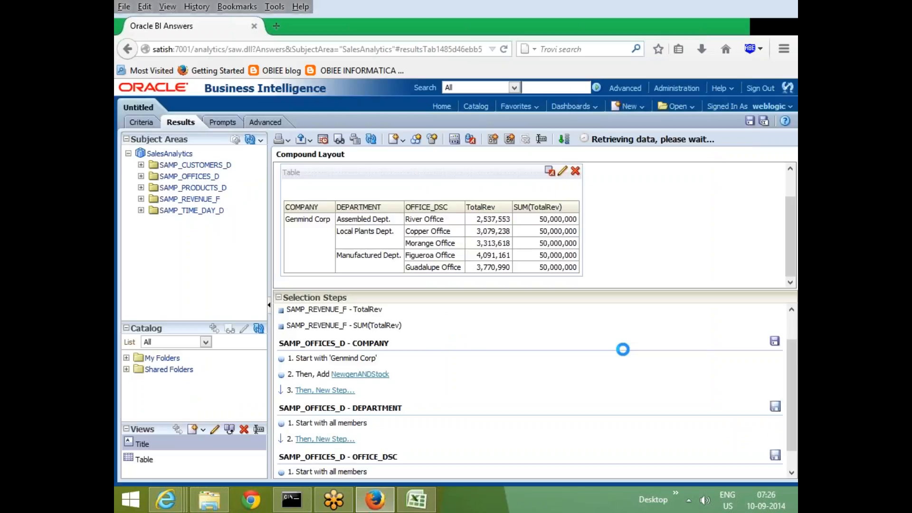
Enlarge the results area and examine the TotalRev and SUM(TotalRev) values of Genmind Corp and the NewgenANDStock group.
{"action": "left_click_drag", "start_coordinate": [552, 297], "coordinate": [552, 400]}
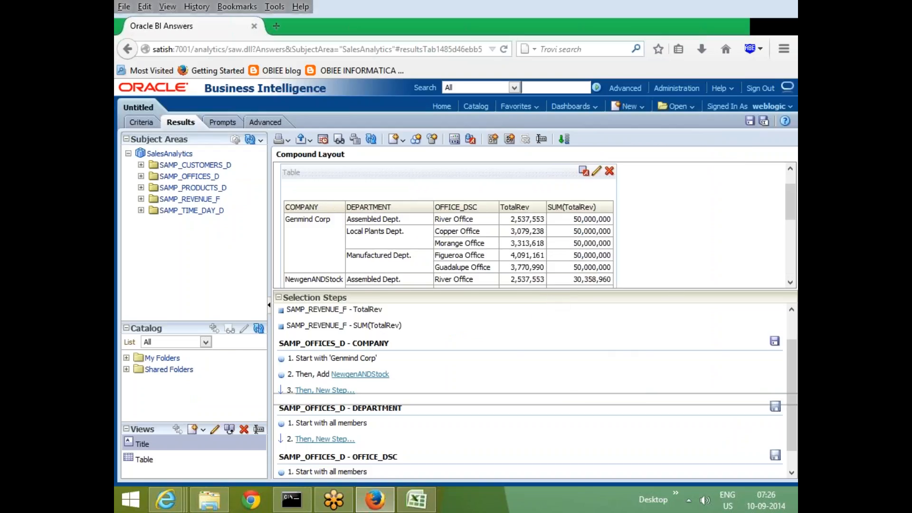
{"action": "scroll", "coordinate": [714, 300], "scroll_direction": "down", "scroll_amount": 2}
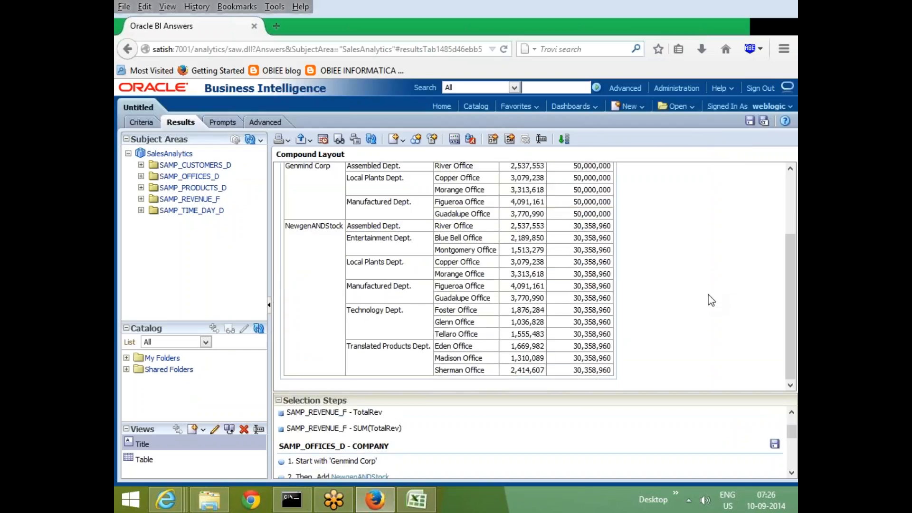
{"action": "scroll", "coordinate": [709, 299], "scroll_direction": "up", "scroll_amount": 3}
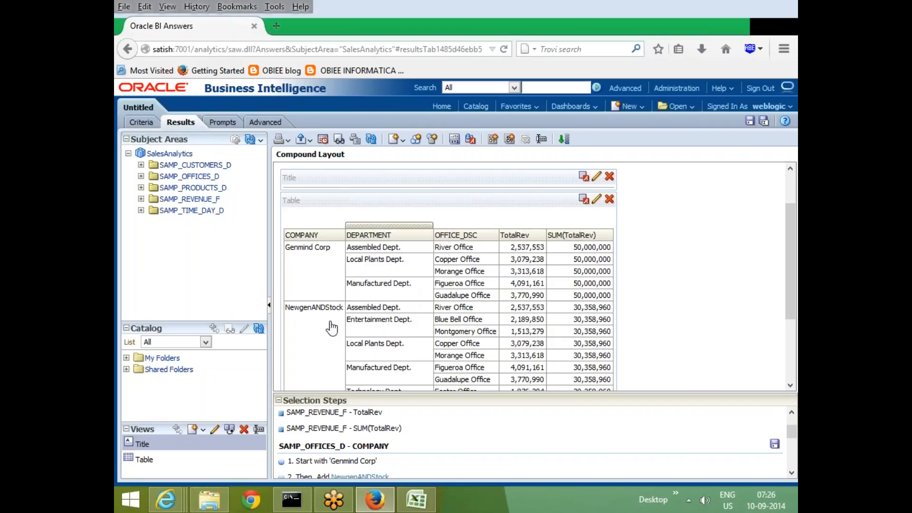
{"action": "scroll", "coordinate": [330, 327], "scroll_direction": "down", "scroll_amount": 2}
{"action": "scroll", "coordinate": [331, 328], "scroll_direction": "down", "scroll_amount": 2}
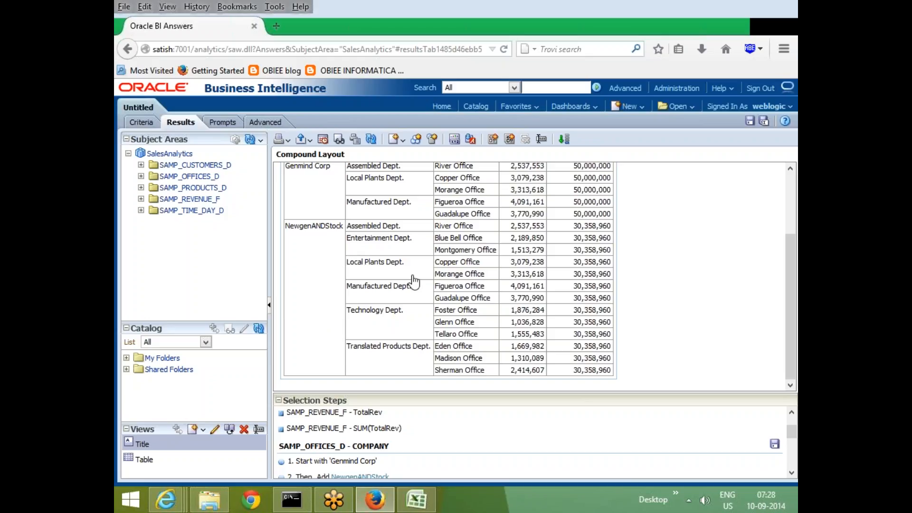
{"action": "scroll", "coordinate": [414, 281], "scroll_direction": "up", "scroll_amount": 5}
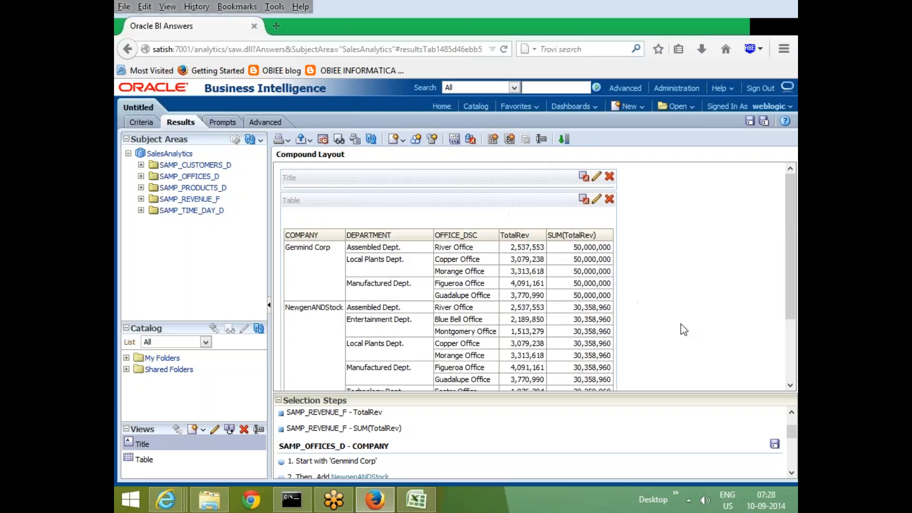
{"action": "scroll", "coordinate": [684, 288], "scroll_direction": "down", "scroll_amount": 3}
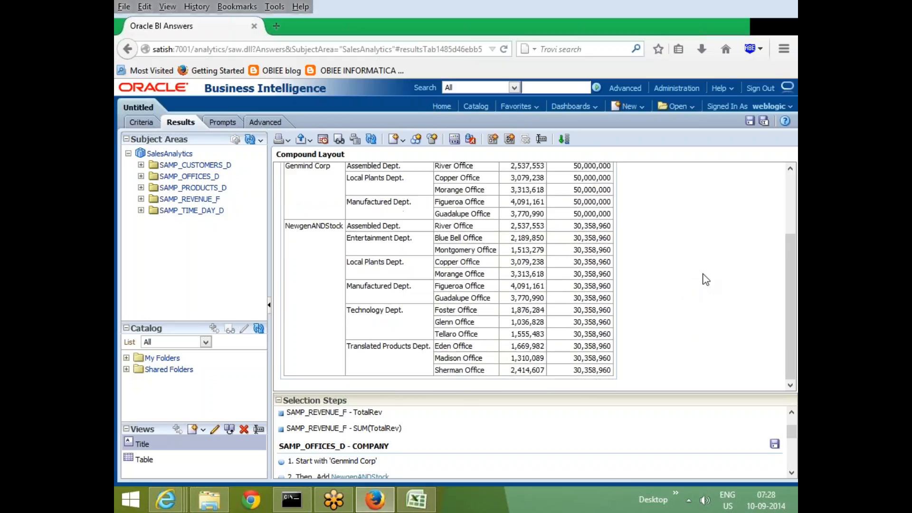
{"action": "scroll", "coordinate": [315, 279], "scroll_direction": "up", "scroll_amount": 3}
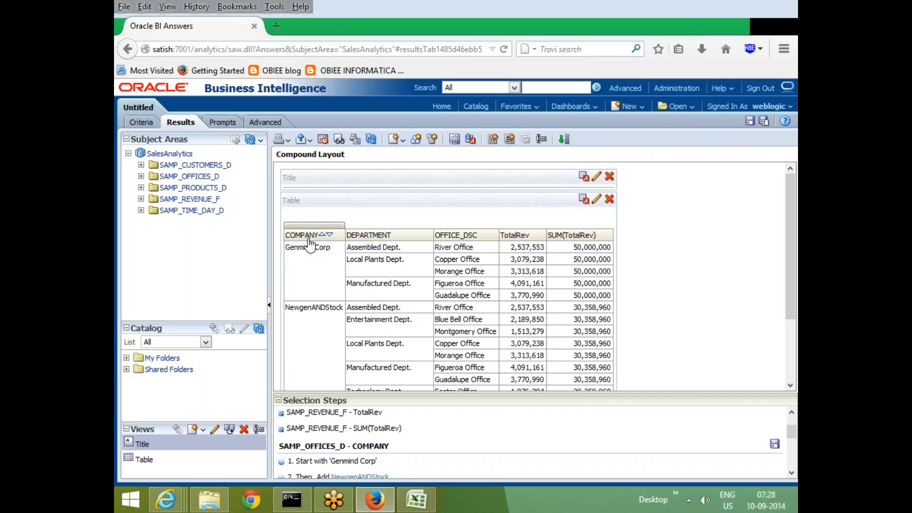
Switch to the obiee workbook in Excel and copy the deptno, totsal and overall sal table from D20:F23 to D35.
{"action": "left_click", "coordinate": [416, 498]}
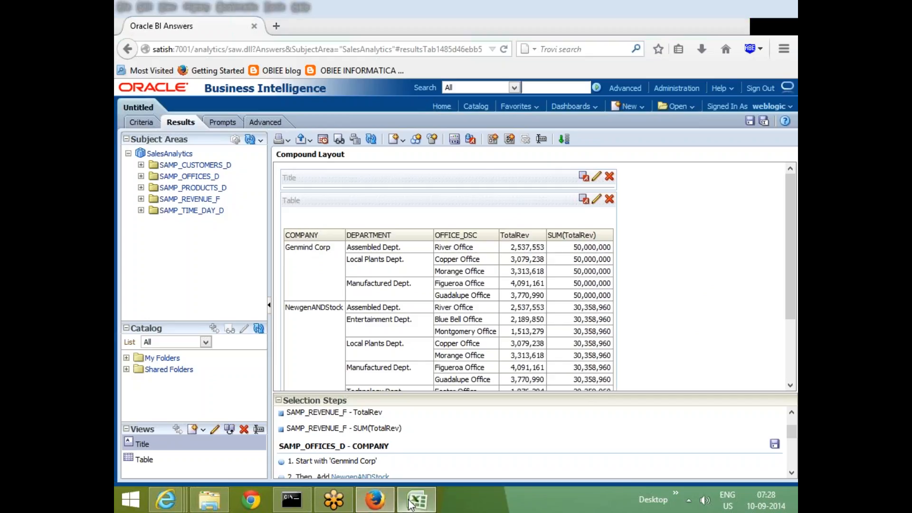
{"action": "left_click_drag", "start_coordinate": [280, 196], "coordinate": [379, 241]}
{"action": "key", "text": "ctrl+c"}
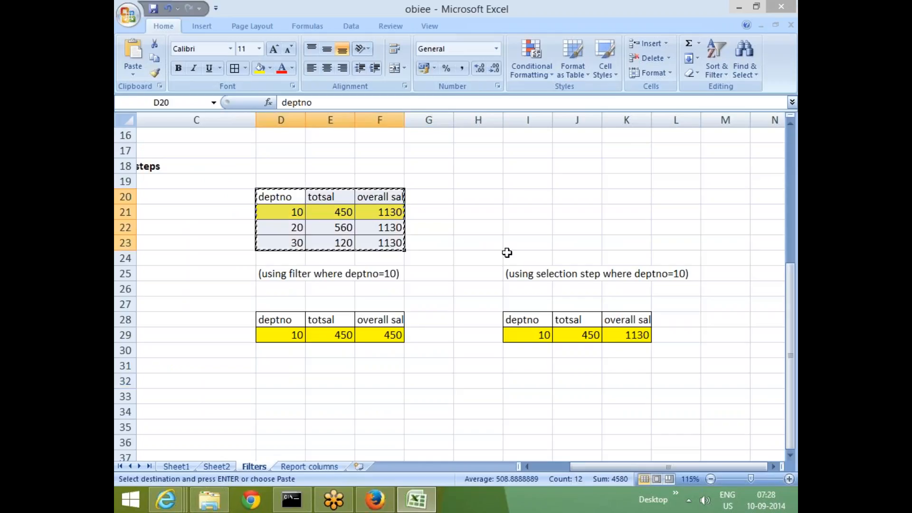
{"action": "scroll", "coordinate": [275, 294], "scroll_direction": "down", "scroll_amount": 3}
{"action": "left_click", "coordinate": [275, 292]}
{"action": "key", "text": "ctrl+v"}
{"action": "left_click", "coordinate": [538, 303]}
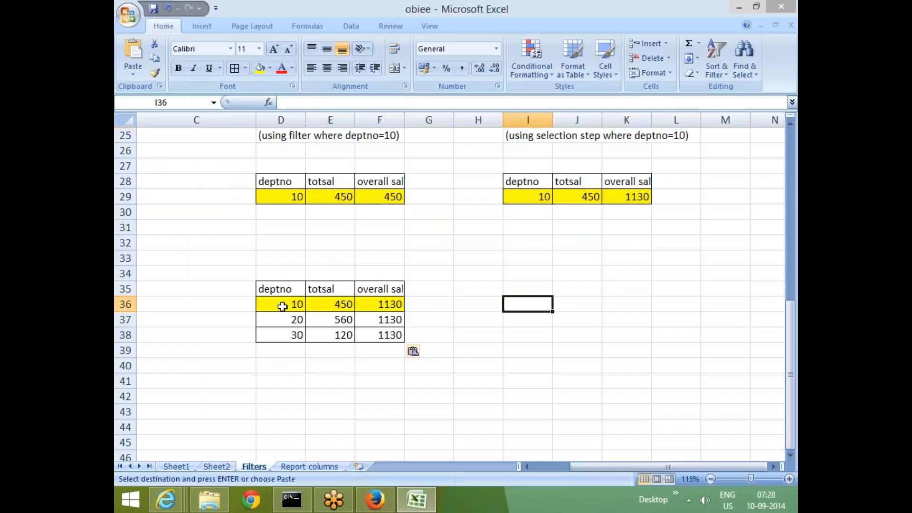
Copy the deptno 10 row of the lower table, D36:F36, to D43.
{"action": "left_click_drag", "start_coordinate": [299, 304], "coordinate": [384, 304]}
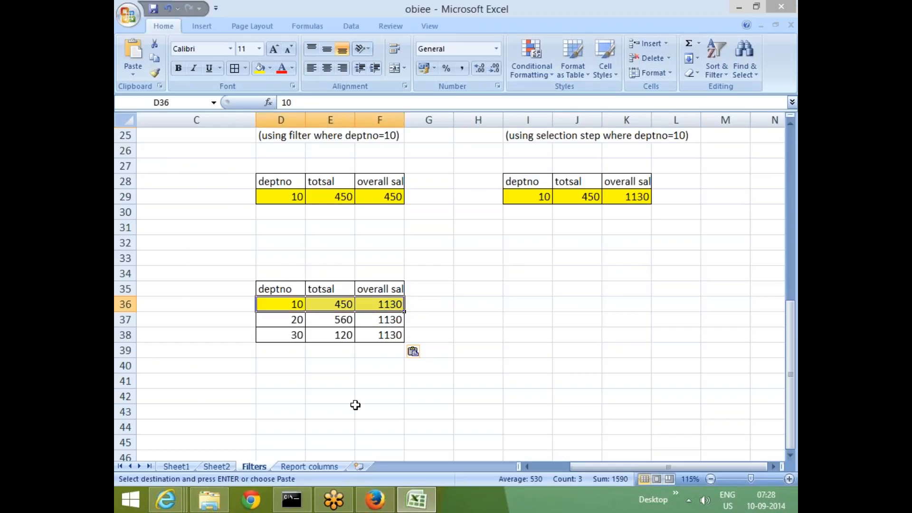
{"action": "key", "text": "ctrl+c"}
{"action": "left_click", "coordinate": [295, 411]}
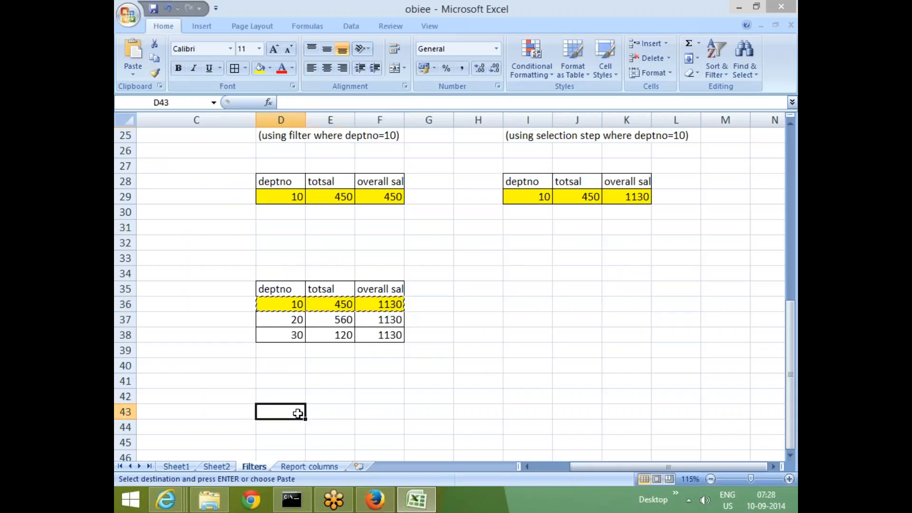
{"action": "key", "text": "ctrl+v"}
{"action": "left_click", "coordinate": [580, 378]}
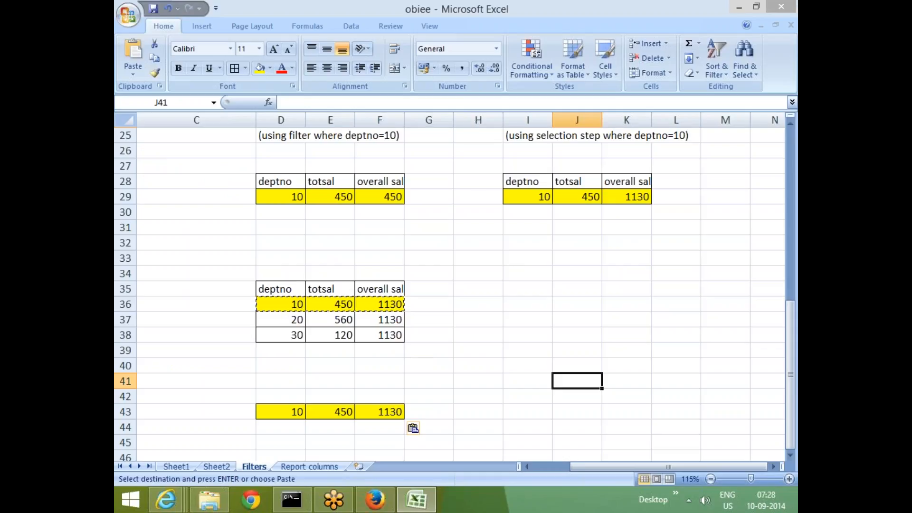
{"action": "left_click", "coordinate": [253, 426]}
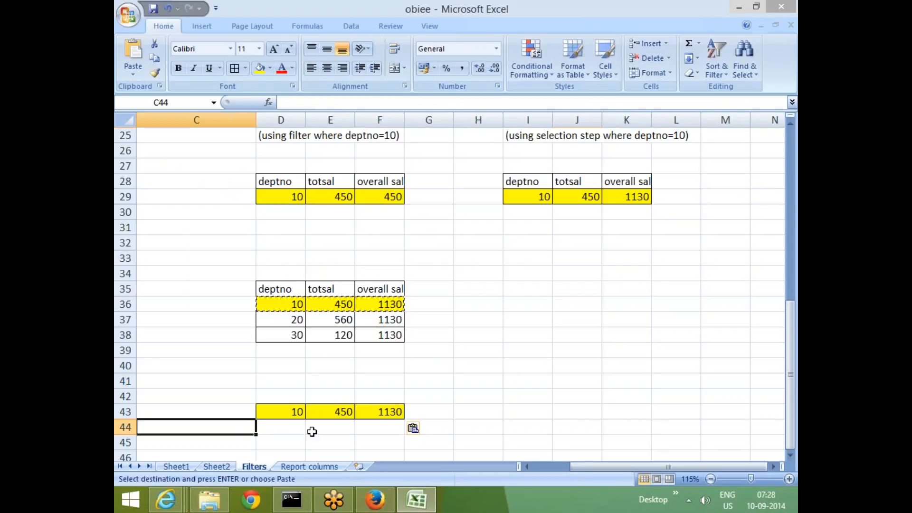
Enter 10_20 as the combined department label in D44, below the copied deptno 10 row.
{"action": "left_click", "coordinate": [302, 428]}
{"action": "type", "text": "10"}
{"action": "key", "text": "Up"}
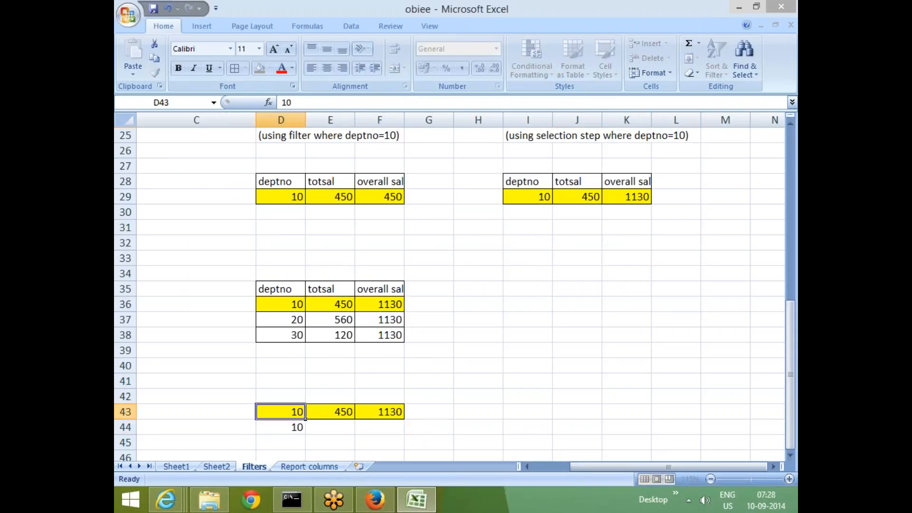
{"action": "type", "text": "-20"}
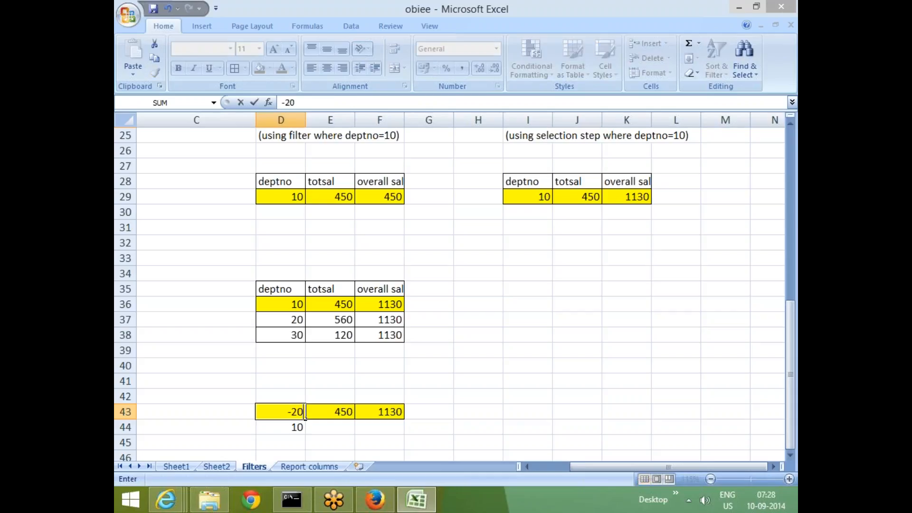
{"action": "key", "text": "Escape"}
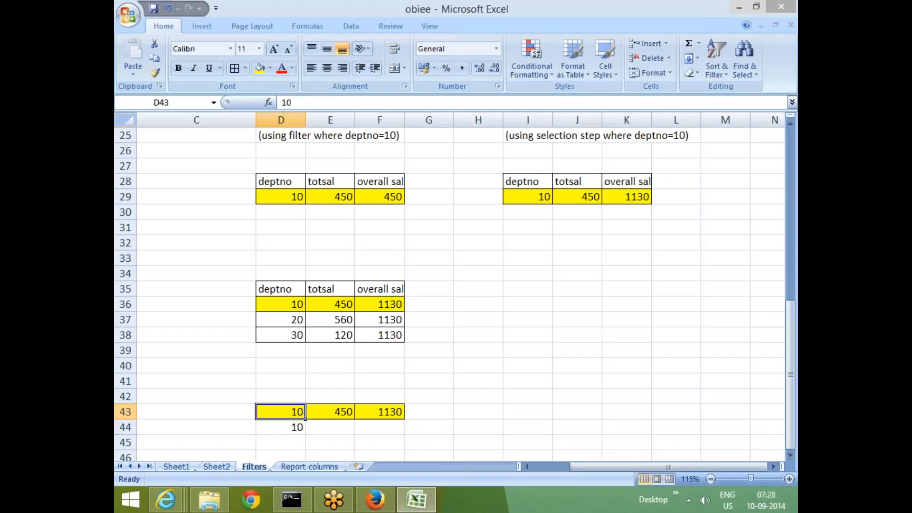
{"action": "left_click", "coordinate": [287, 428]}
{"action": "key", "text": "F2"}
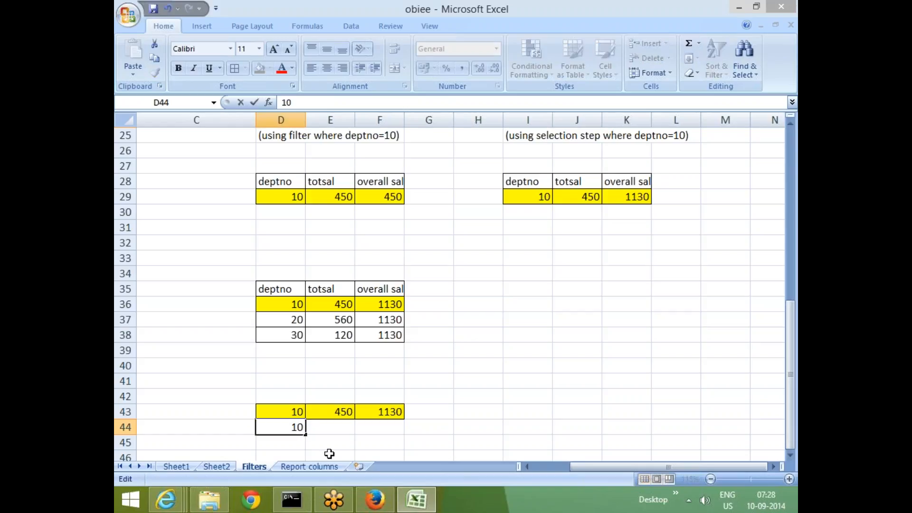
{"action": "type", "text": "_20"}
{"action": "left_click", "coordinate": [544, 295]}
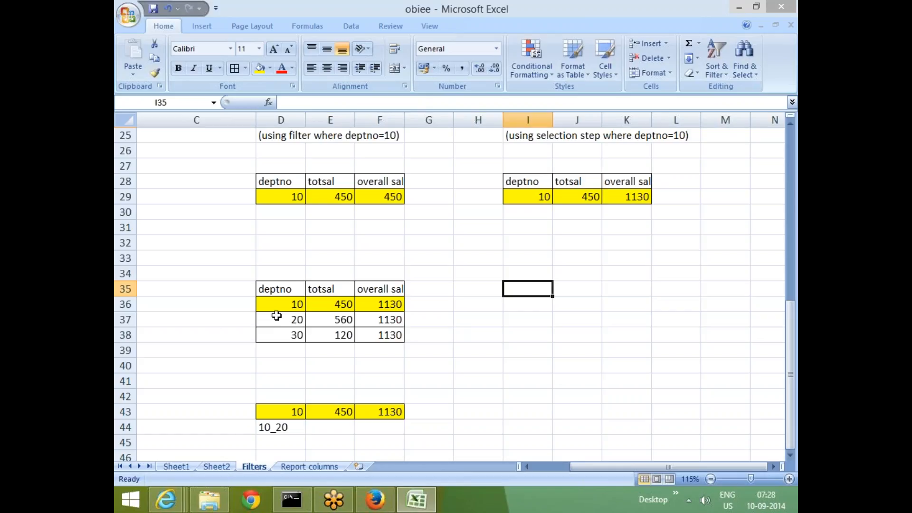
Total the totsal values of departments 10 and 20 in E36:E37 and enter 1010 in E44.
{"action": "left_click_drag", "start_coordinate": [287, 305], "coordinate": [289, 317]}
{"action": "left_click_drag", "start_coordinate": [342, 307], "coordinate": [343, 314]}
{"action": "left_click", "coordinate": [323, 428]}
{"action": "type", "text": "1"}
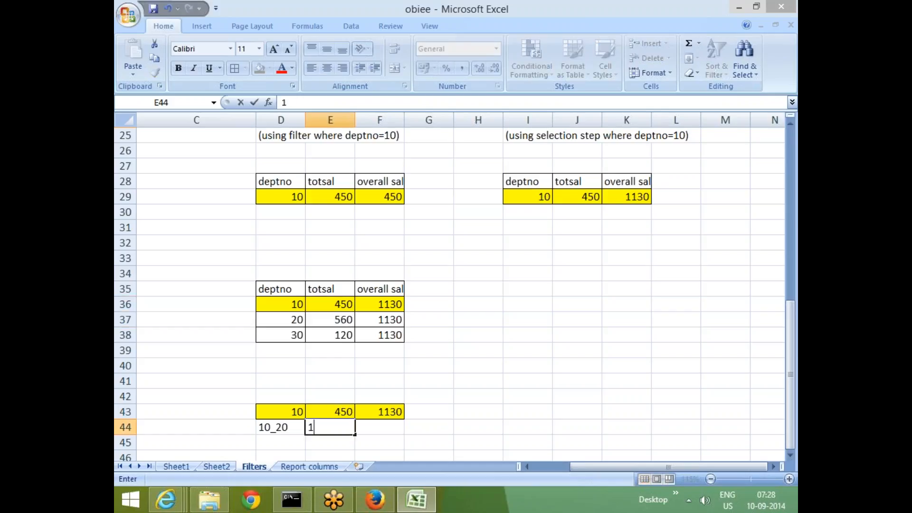
{"action": "type", "text": "01"}
{"action": "left_click_drag", "start_coordinate": [337, 302], "coordinate": [342, 316]}
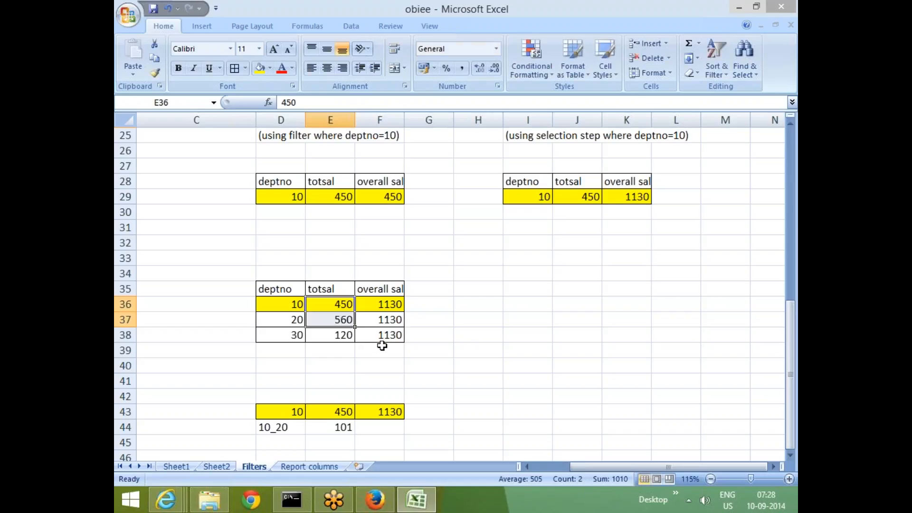
{"action": "double_click", "coordinate": [351, 427]}
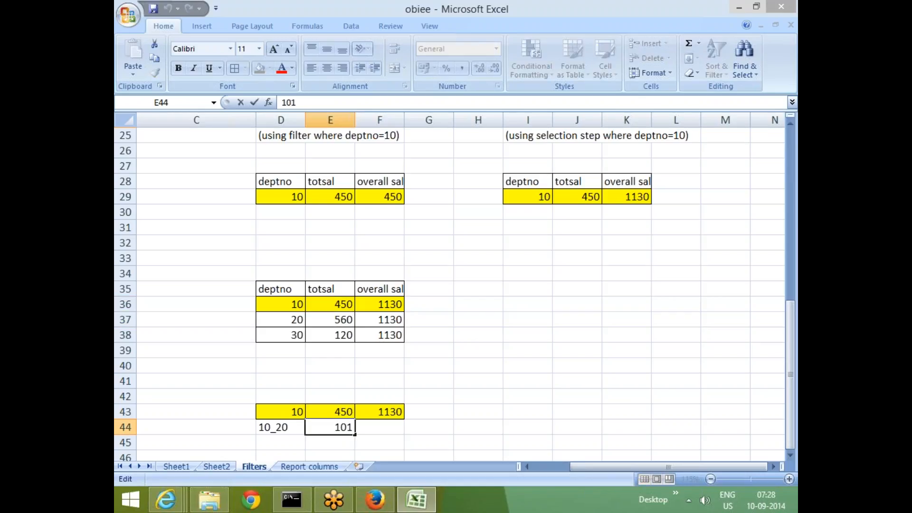
{"action": "type", "text": "0"}
{"action": "left_click", "coordinate": [525, 413]}
Switch to Oracle BI Answers in Firefox and examine the SUM(TotalRev) values of Genmind Corp and NewgenANDStock.
{"action": "left_click", "coordinate": [369, 304]}
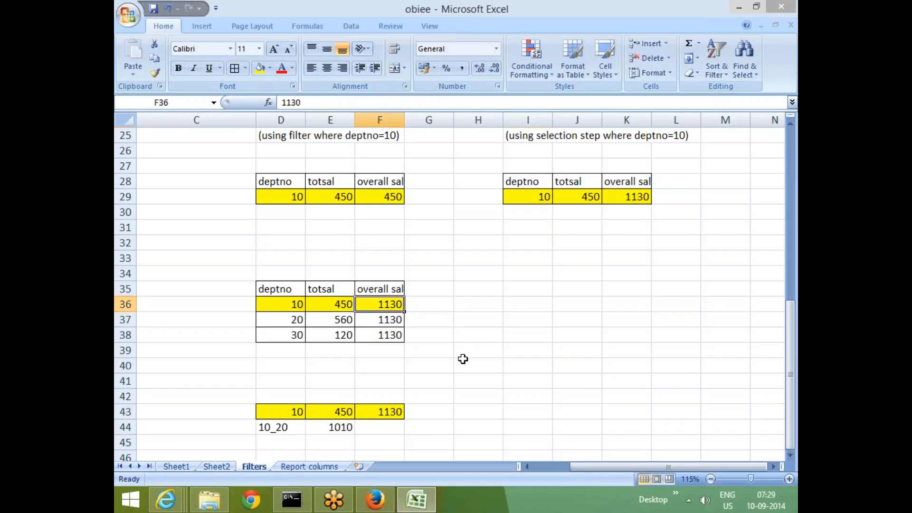
{"action": "key", "text": "ctrl+c"}
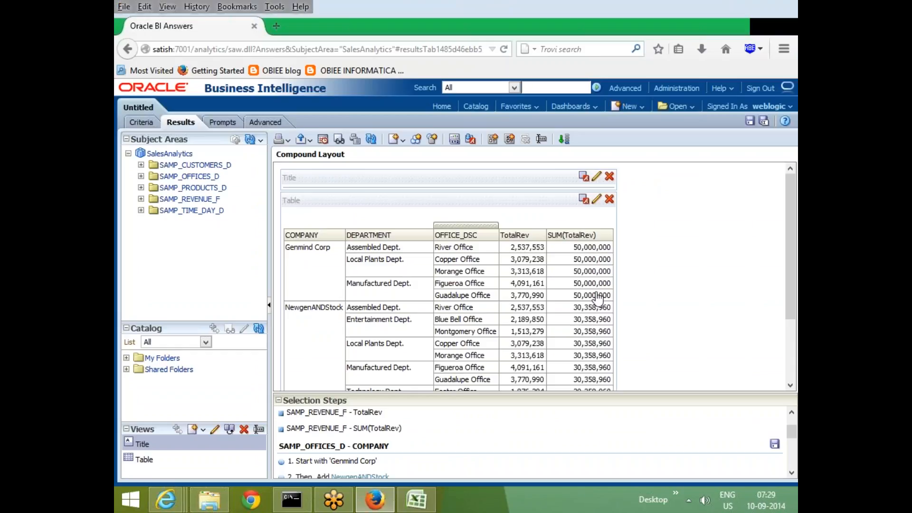
{"action": "key", "text": "alt+Tab"}
{"action": "scroll", "coordinate": [631, 338], "scroll_direction": "down", "scroll_amount": 3}
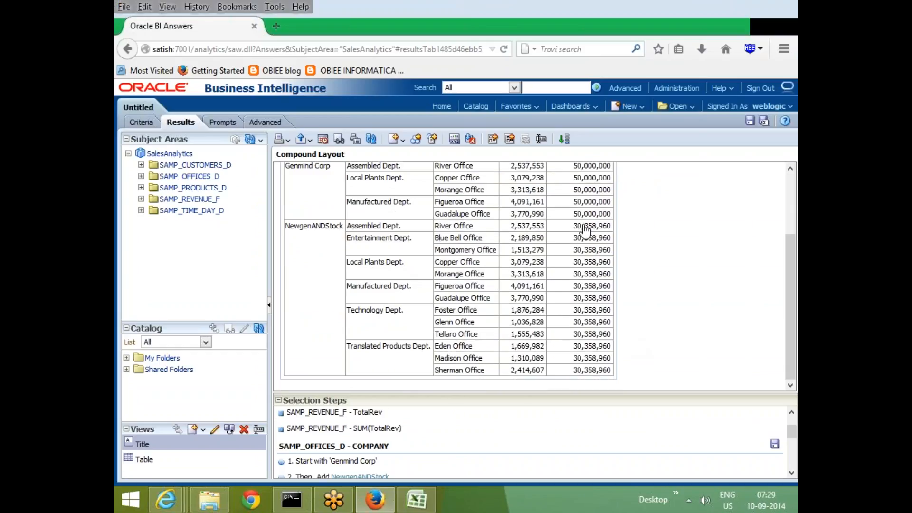
{"action": "scroll", "coordinate": [585, 220], "scroll_direction": "up", "scroll_amount": 3}
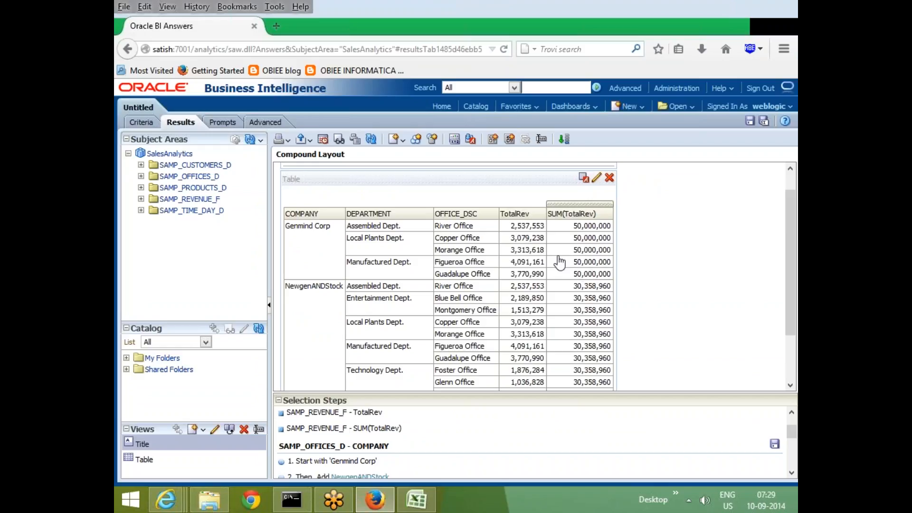
Switch back to the Excel workbook, total the overall sal values in F36:F37, and enter 2260 in F44.
{"action": "key", "text": "alt+Tab"}
{"action": "left_click", "coordinate": [390, 320]}
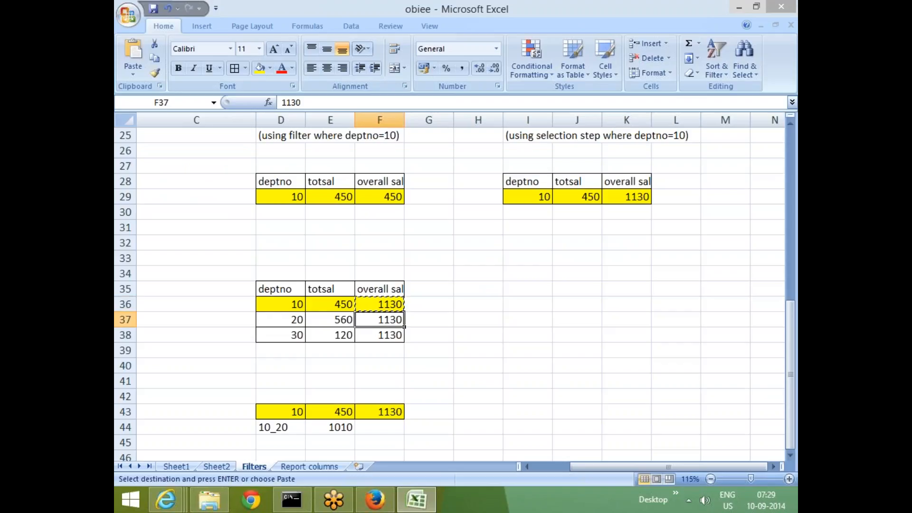
{"action": "left_click", "coordinate": [380, 305]}
{"action": "left_click_drag", "start_coordinate": [380, 305], "coordinate": [384, 320]}
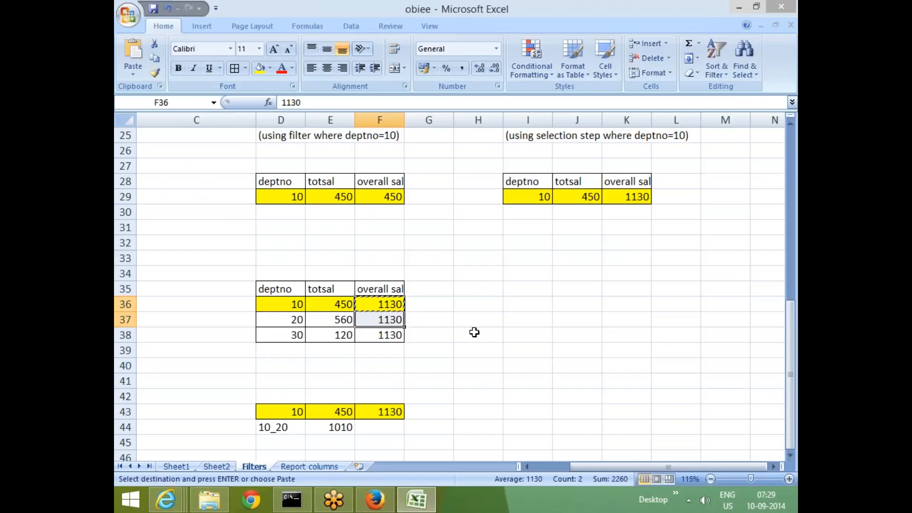
{"action": "key", "text": "ctrl+c"}
{"action": "left_click", "coordinate": [382, 427]}
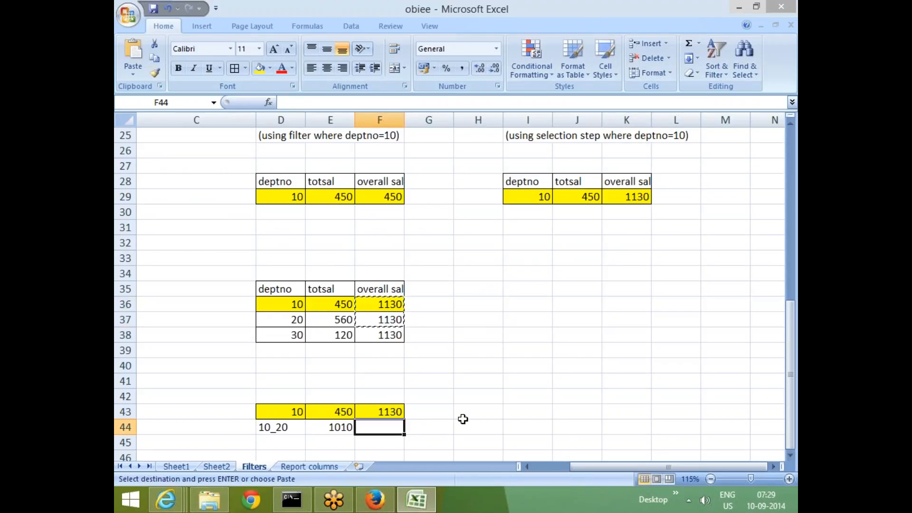
{"action": "left_click", "coordinate": [390, 305]}
{"action": "left_click_drag", "start_coordinate": [387, 316], "coordinate": [388, 318]}
{"action": "left_click", "coordinate": [527, 350]}
{"action": "left_click", "coordinate": [382, 427]}
{"action": "type", "text": "2260"}
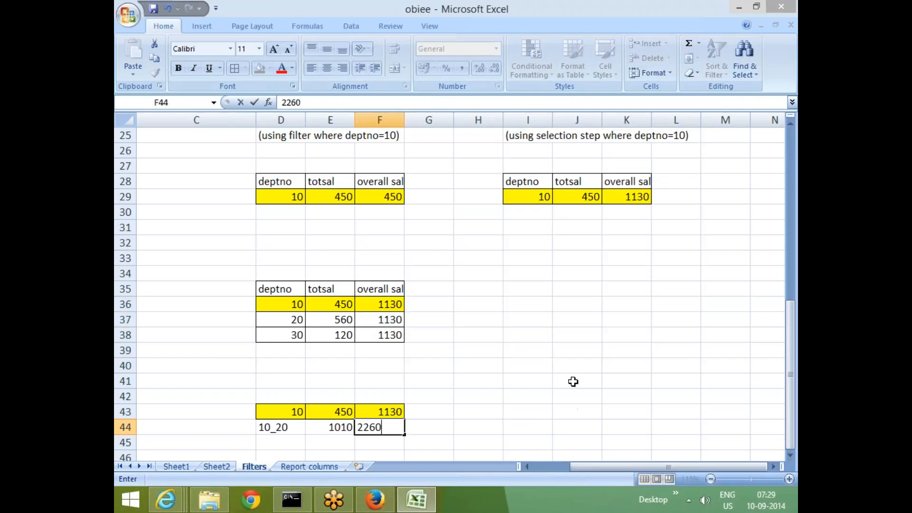
{"action": "left_click", "coordinate": [572, 380]}
Compare the overall sal values in F43:F44 with the tables above, and return to the selection steps section.
{"action": "scroll", "coordinate": [497, 369], "scroll_direction": "down", "scroll_amount": 2}
{"action": "left_click_drag", "start_coordinate": [377, 315], "coordinate": [375, 331]}
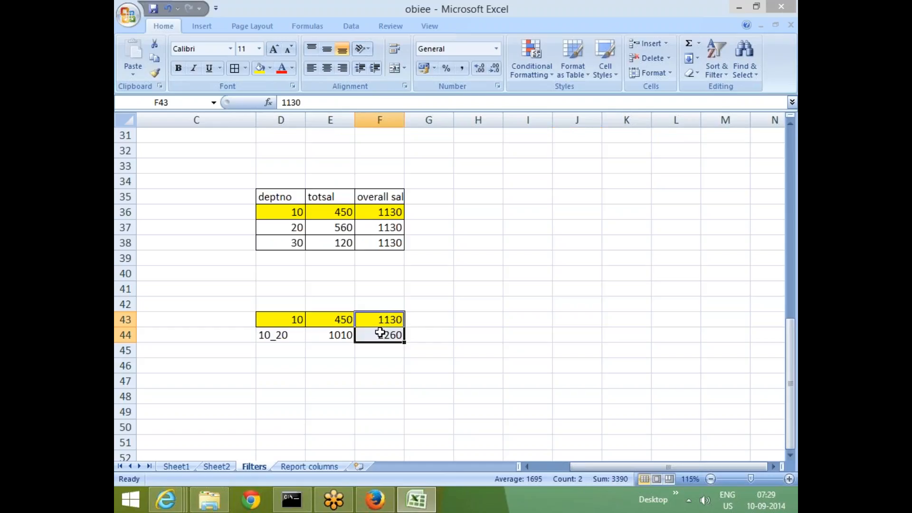
{"action": "left_click", "coordinate": [515, 285]}
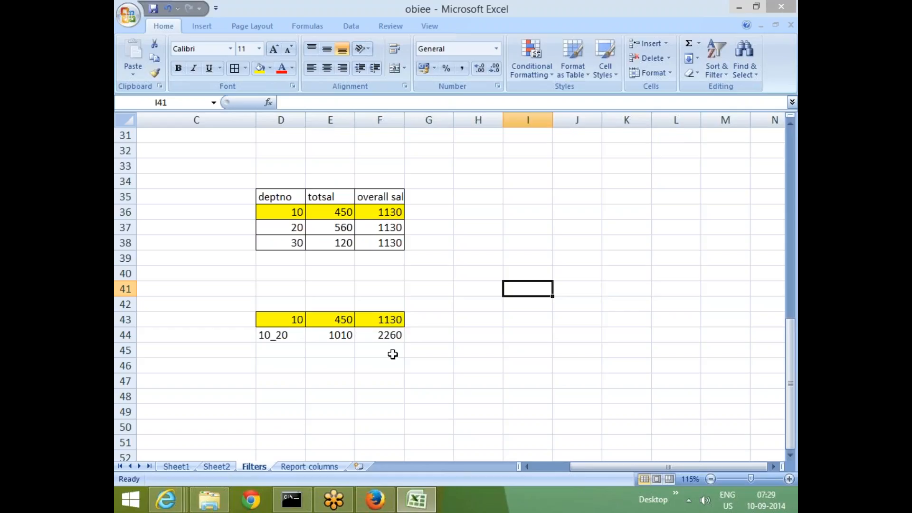
{"action": "left_click", "coordinate": [333, 386]}
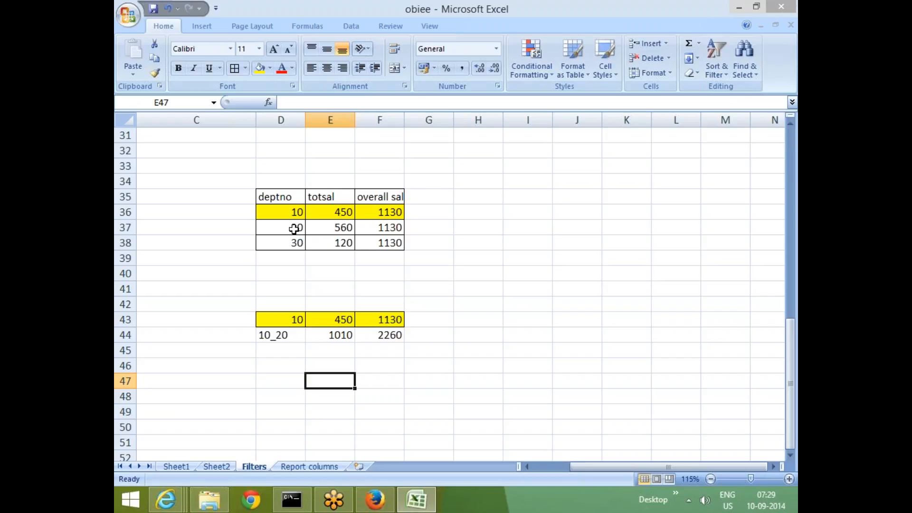
{"action": "scroll", "coordinate": [294, 229], "scroll_direction": "up", "scroll_amount": 10}
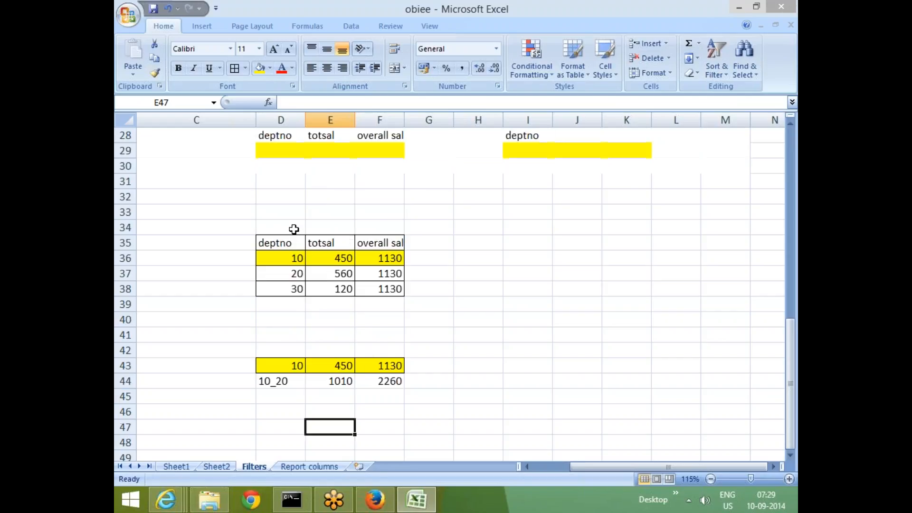
{"action": "scroll", "coordinate": [312, 370], "scroll_direction": "down", "scroll_amount": 8}
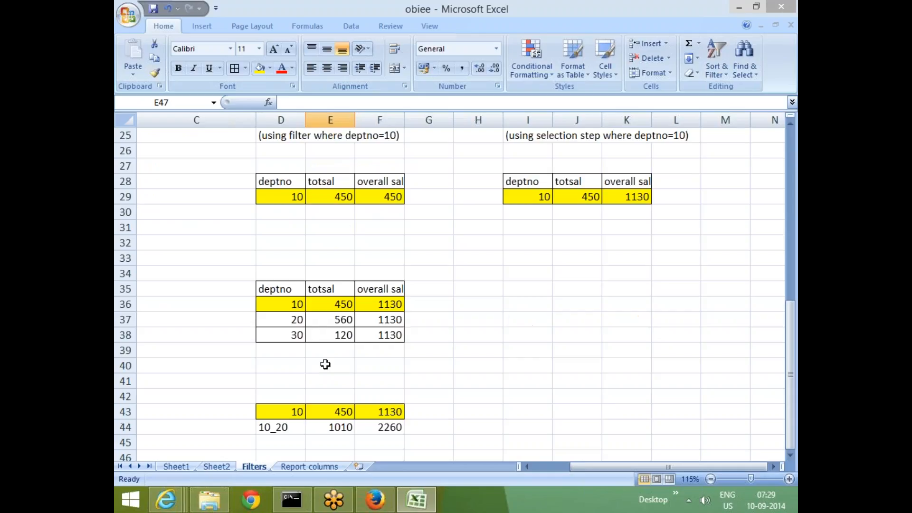
{"action": "scroll", "coordinate": [332, 354], "scroll_direction": "down", "scroll_amount": 4}
{"action": "scroll", "coordinate": [346, 334], "scroll_direction": "up", "scroll_amount": 10}
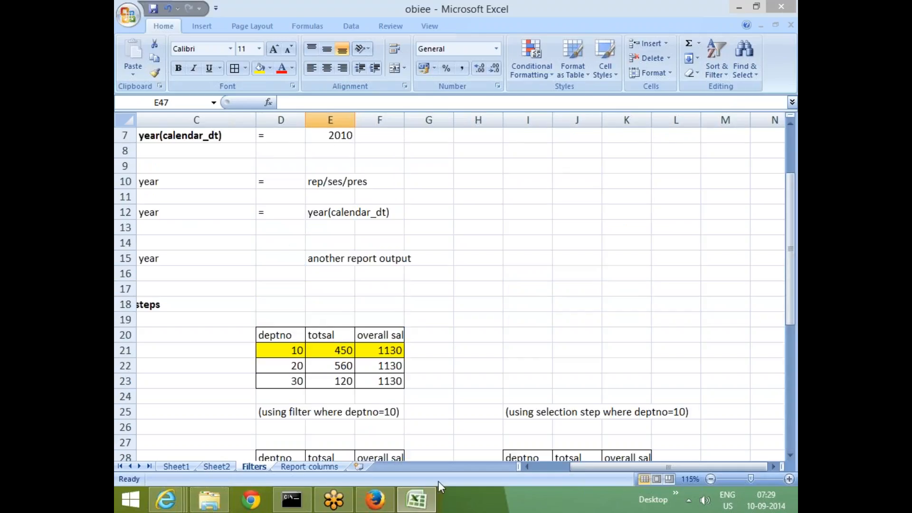
{"action": "left_click", "coordinate": [549, 467]}
{"action": "left_click", "coordinate": [549, 465]}
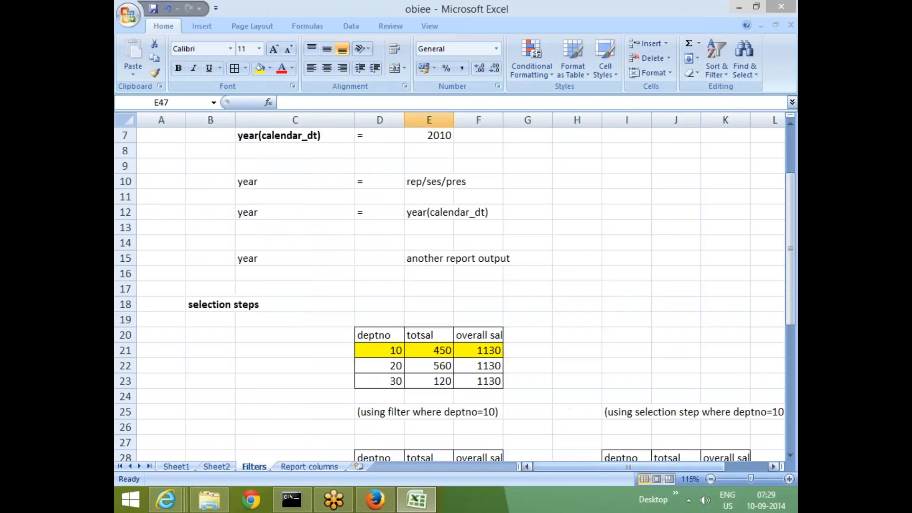
{"action": "left_click", "coordinate": [191, 320]}
{"action": "key", "text": "Up"}
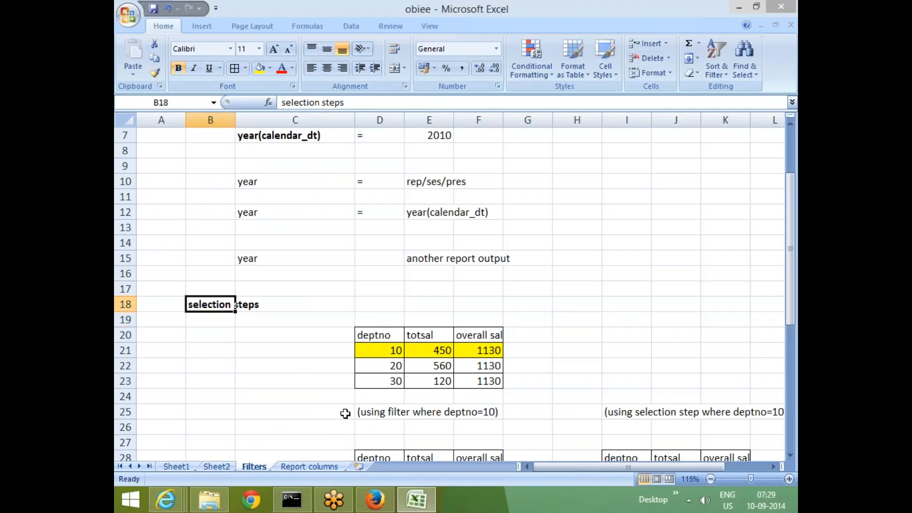
{"action": "type", "text": "new"}
{"action": "key", "text": "Up"}
{"action": "type", "text": "groups"}
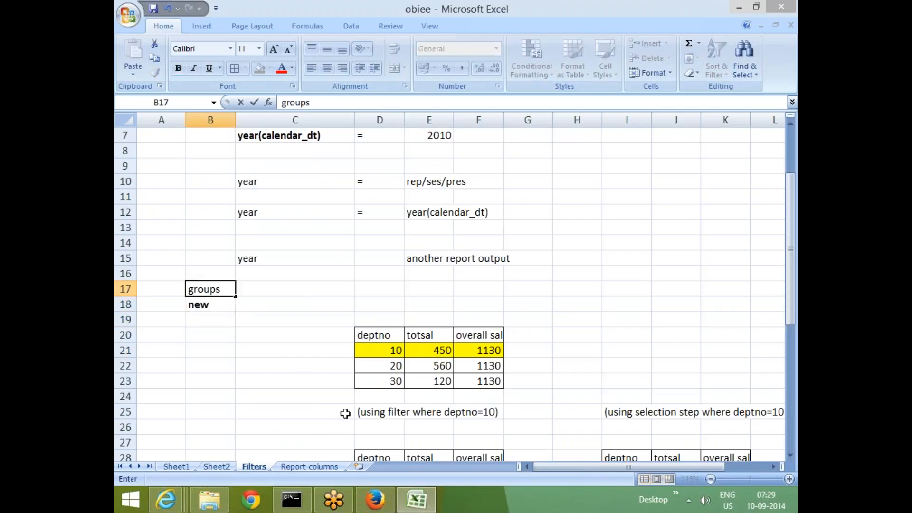
{"action": "key", "text": "Escape"}
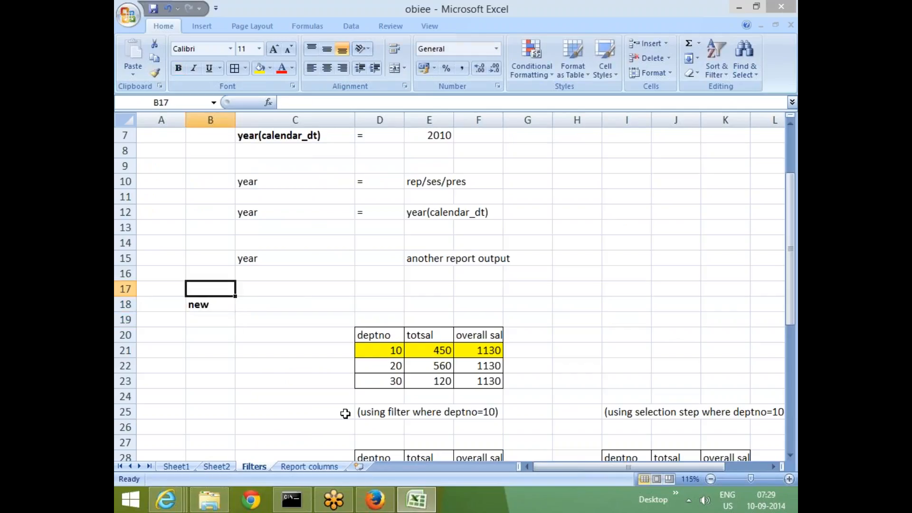
{"action": "left_click", "coordinate": [262, 410]}
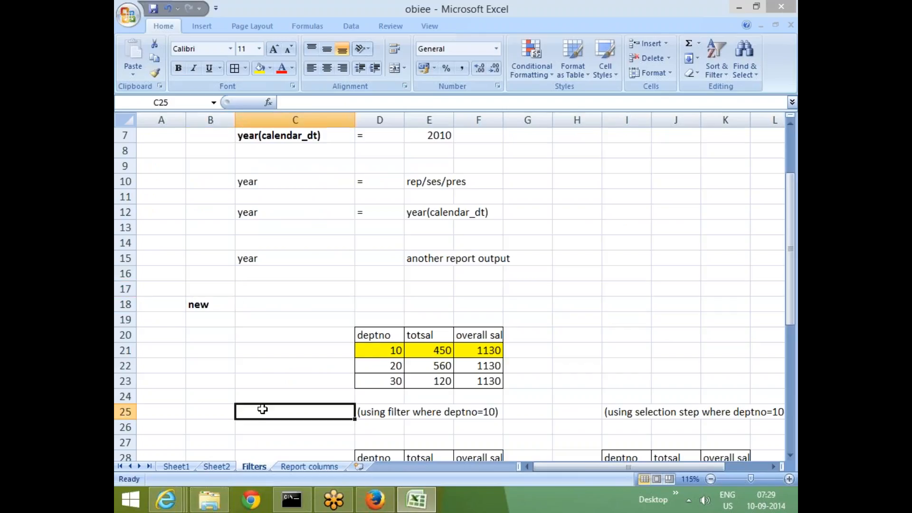
{"action": "key", "text": "ctrl+z"}
Enter new groups in B19, directly below the selection steps heading.
{"action": "left_click", "coordinate": [205, 316]}
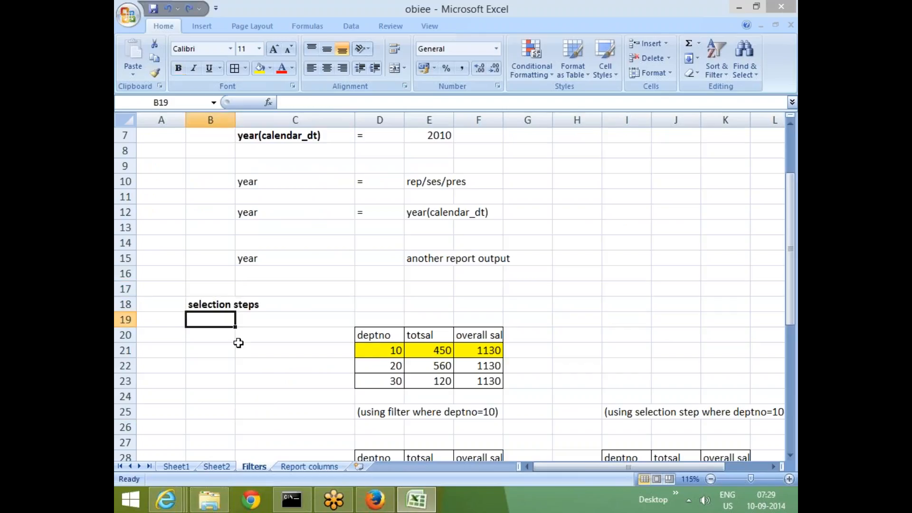
{"action": "type", "text": "new gro"}
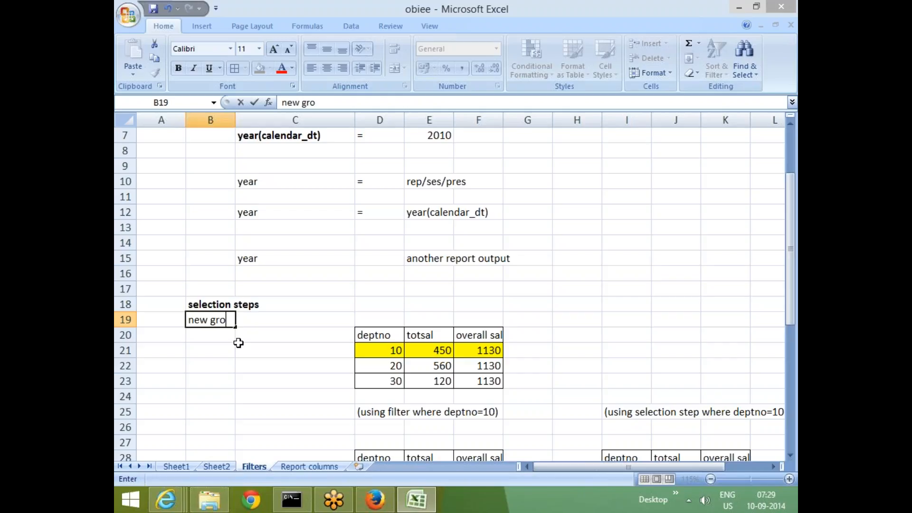
{"action": "type", "text": "ups"}
{"action": "key", "text": "Left"}
{"action": "key", "text": "Right"}
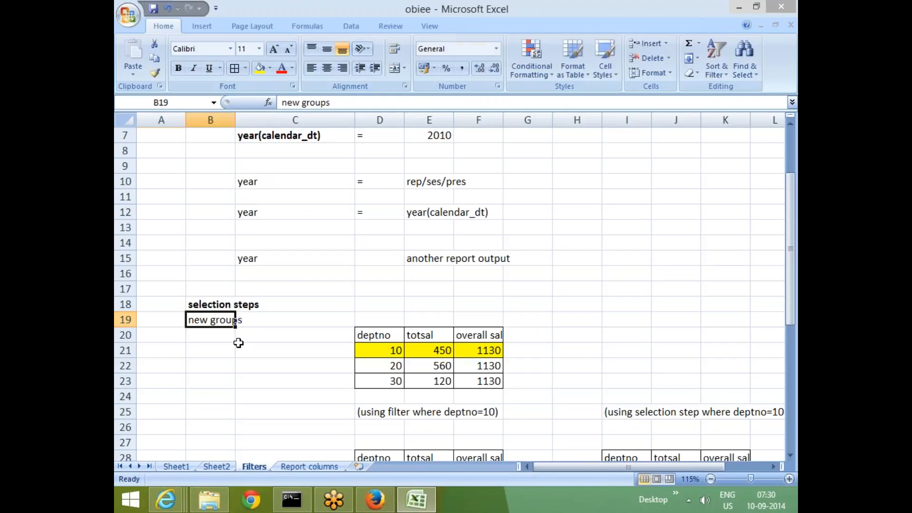
Enter calculated items in B20, below the new groups entry.
{"action": "key", "text": "Down"}
{"action": "type", "text": "cal"}
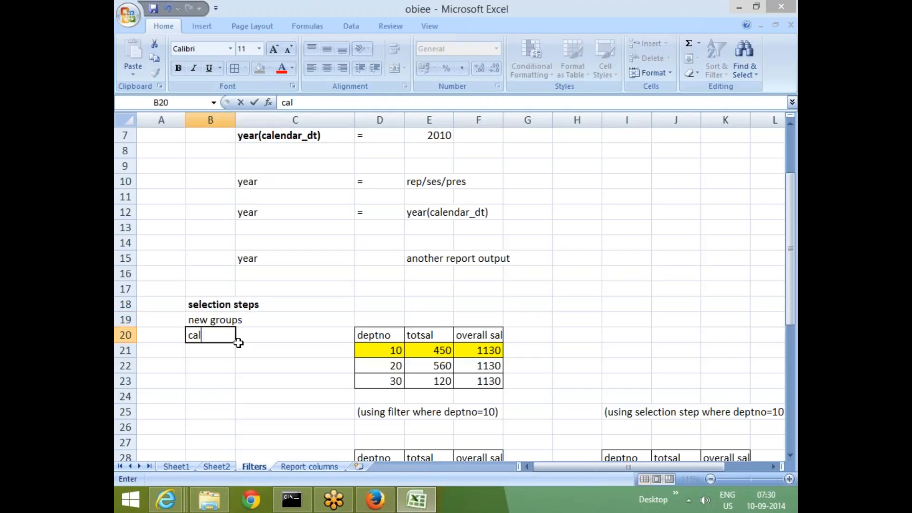
{"action": "type", "text": "cua"}
{"action": "key", "text": "BackSpace"}
{"action": "type", "text": "lated"}
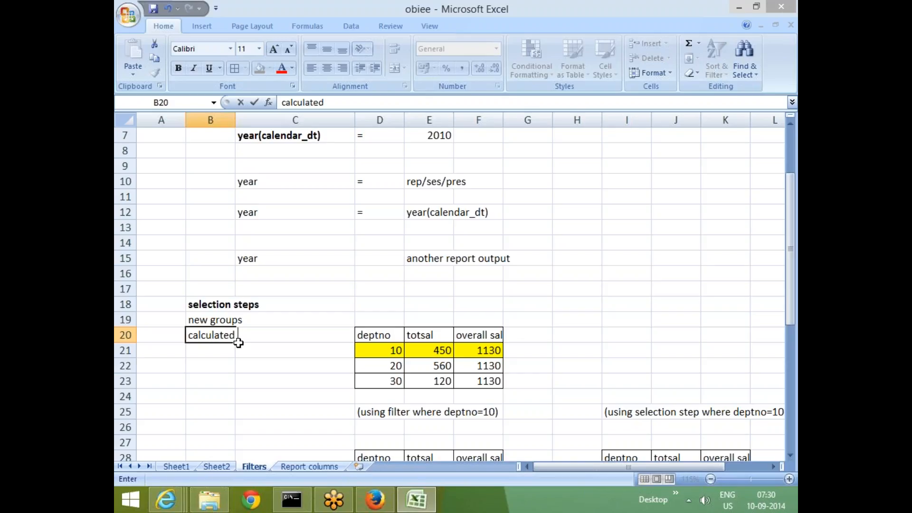
{"action": "type", "text": " items"}
{"action": "key", "text": "Return"}
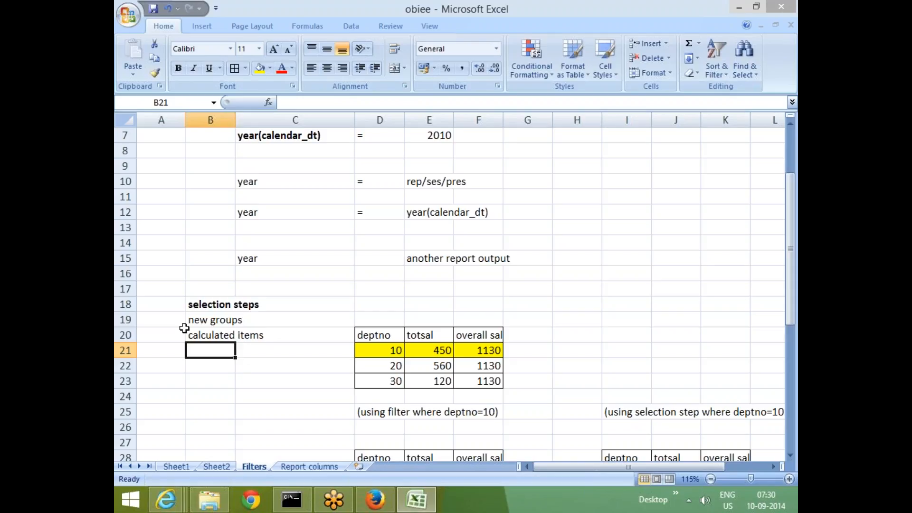
{"action": "left_click", "coordinate": [228, 322]}
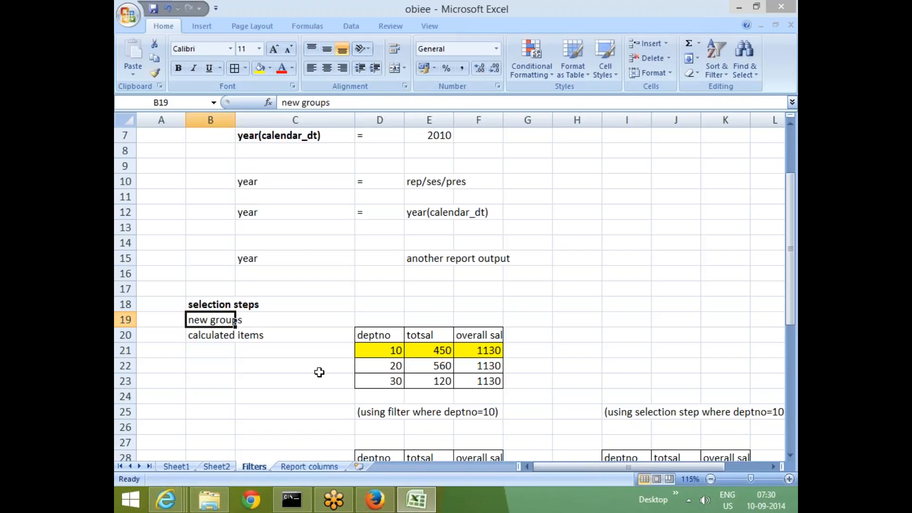
{"action": "left_click", "coordinate": [244, 393]}
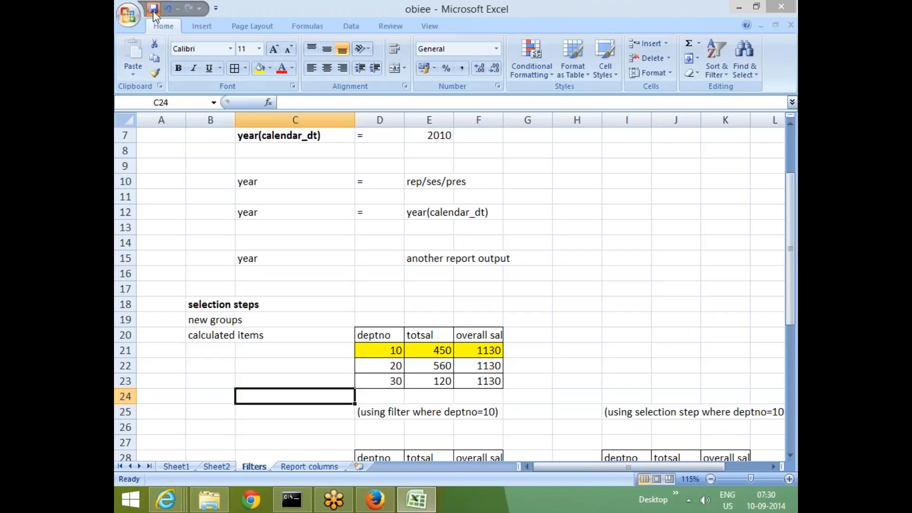
Switch to the Oracle BI analysis in Firefox and enlarge the Selection Steps pane down to the DEPARTMENT steps.
{"action": "left_click", "coordinate": [242, 361]}
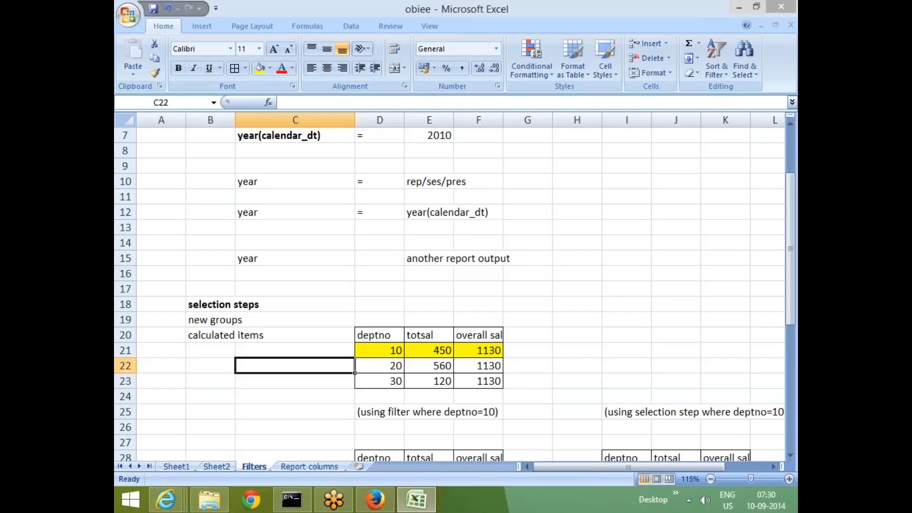
{"action": "left_click", "coordinate": [373, 500]}
{"action": "scroll", "coordinate": [759, 370], "scroll_direction": "down", "scroll_amount": 2}
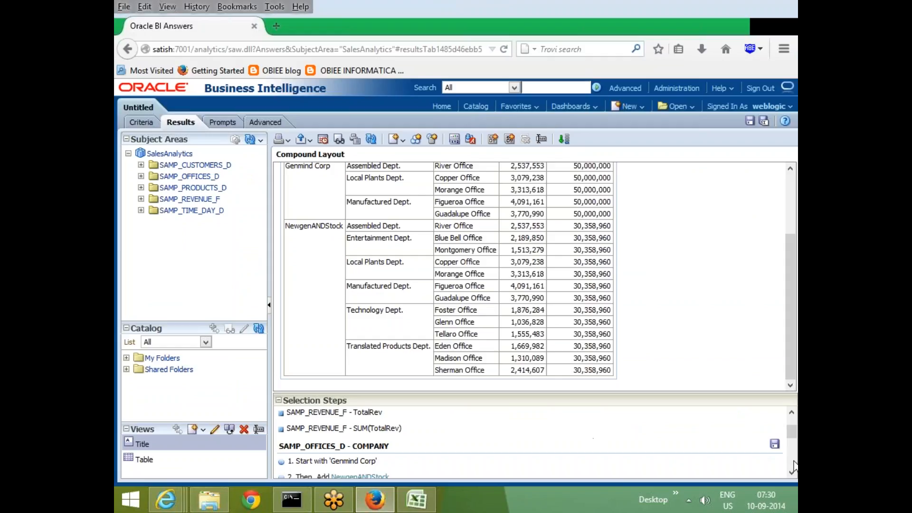
{"action": "left_click_drag", "start_coordinate": [488, 394], "coordinate": [515, 294]}
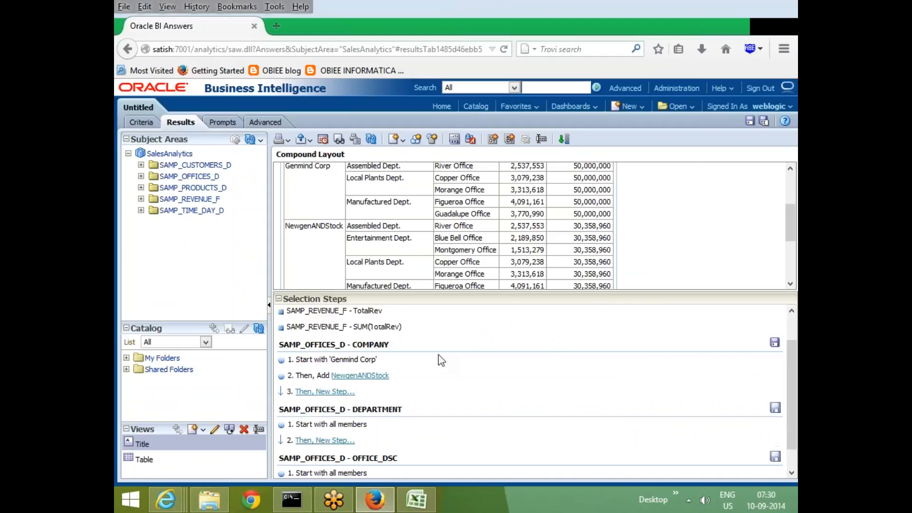
{"action": "mouse_move", "coordinate": [406, 383]}
{"action": "scroll", "coordinate": [326, 445], "scroll_direction": "down", "scroll_amount": 1}
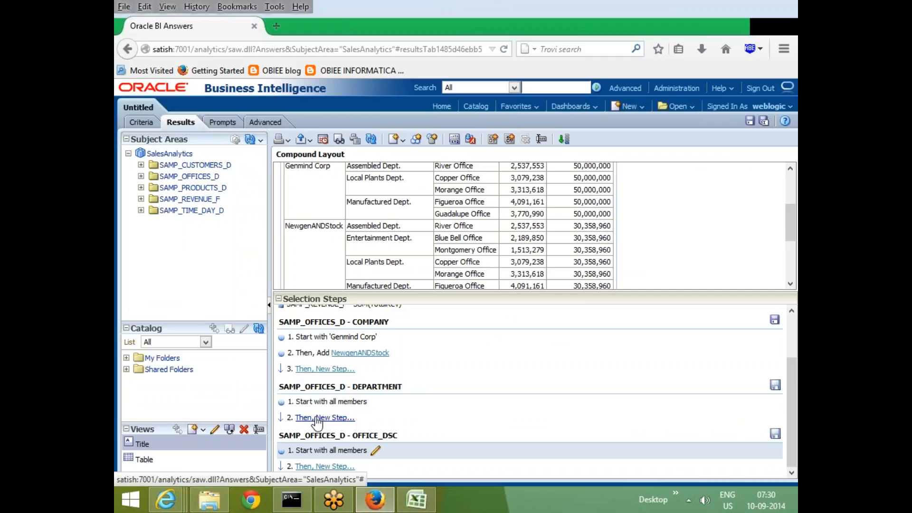
Make the SAMP_OFFICES_D - DEPARTMENT selection step start with the members Assembled Dept. and Entertainment Dept.
{"action": "left_click", "coordinate": [377, 404]}
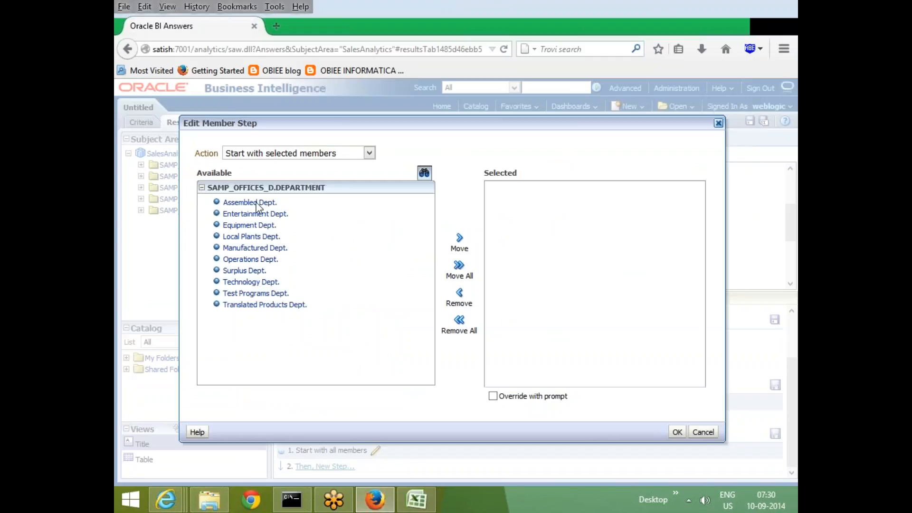
{"action": "left_click", "coordinate": [252, 202]}
{"action": "left_click", "coordinate": [459, 239]}
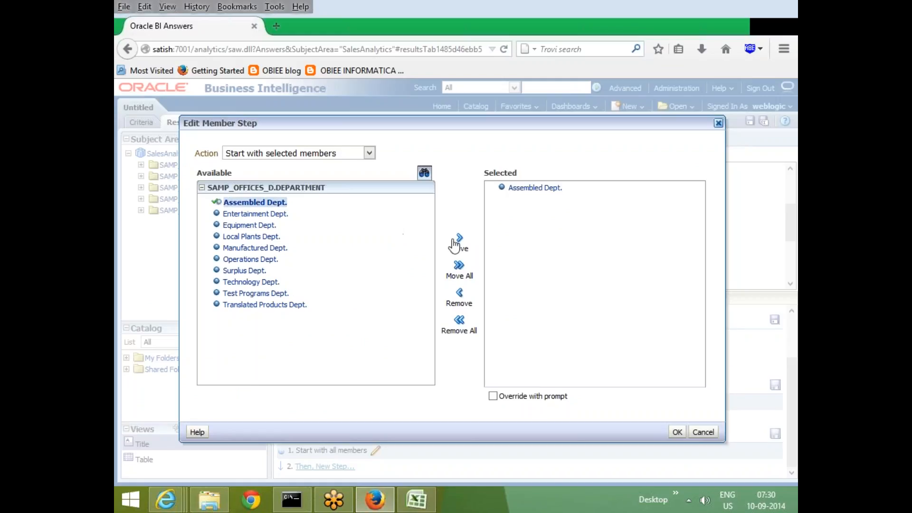
{"action": "left_click", "coordinate": [253, 215]}
{"action": "left_click", "coordinate": [459, 238]}
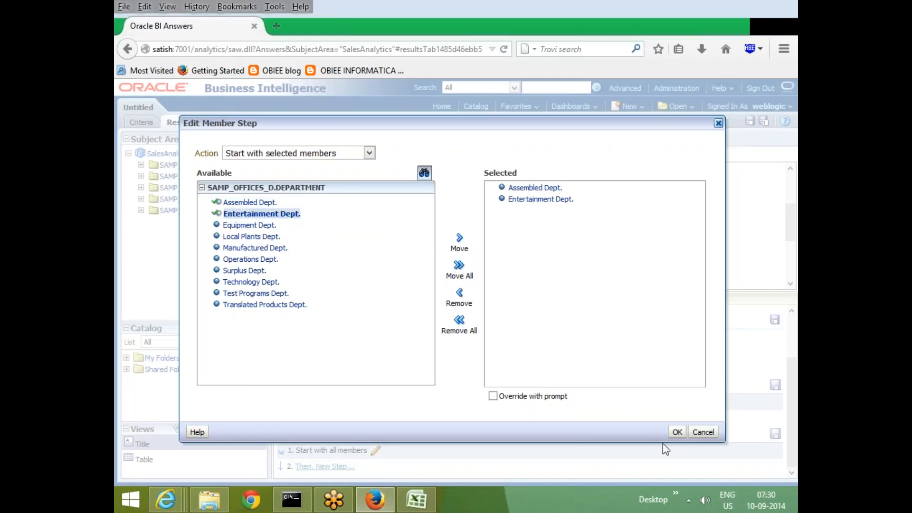
{"action": "left_click", "coordinate": [676, 432]}
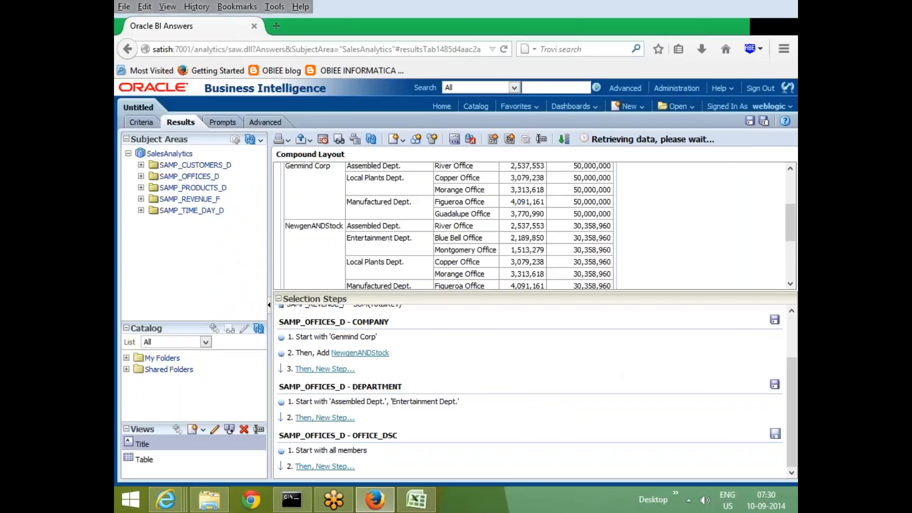
Try emptying the DEPARTMENT step's selected members and switching its action to Start with Group or Calculated Item, and discard the edit.
{"action": "left_click_drag", "start_coordinate": [463, 297], "coordinate": [524, 332]}
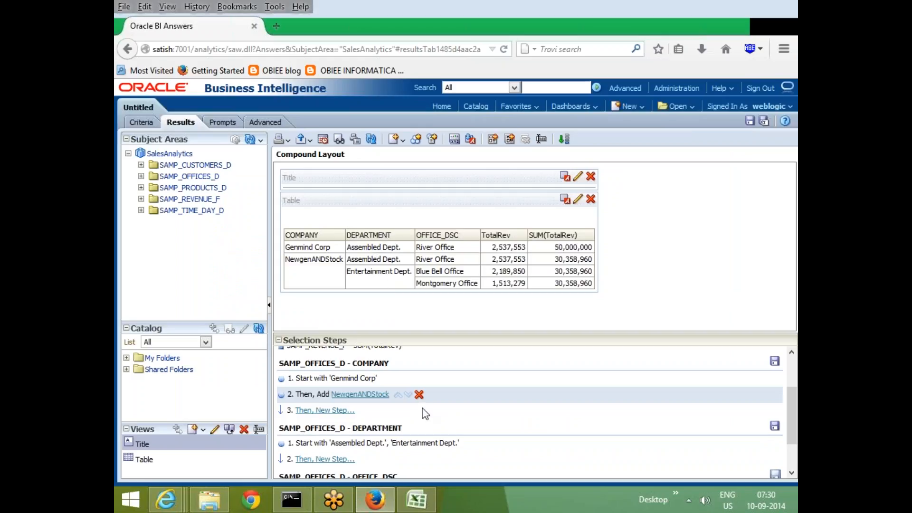
{"action": "scroll", "coordinate": [426, 437], "scroll_direction": "down", "scroll_amount": 2}
{"action": "mouse_move", "coordinate": [445, 402]}
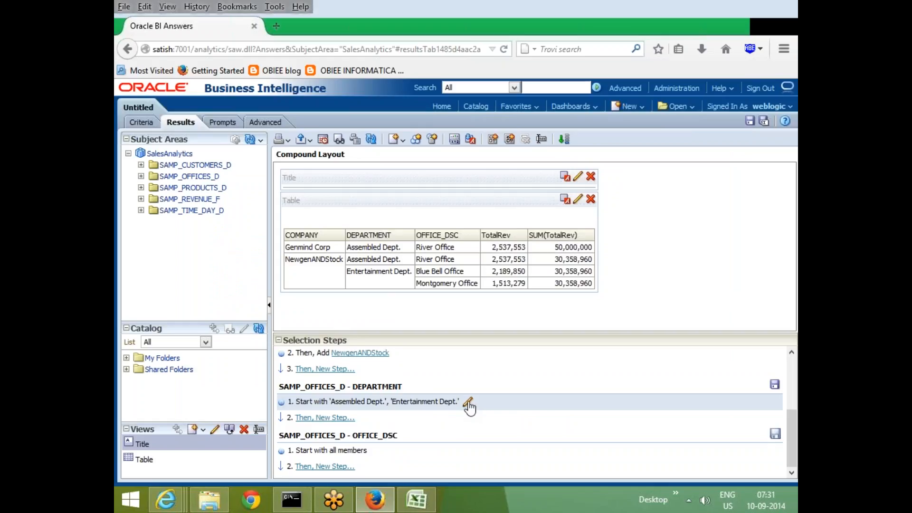
{"action": "left_click", "coordinate": [468, 403]}
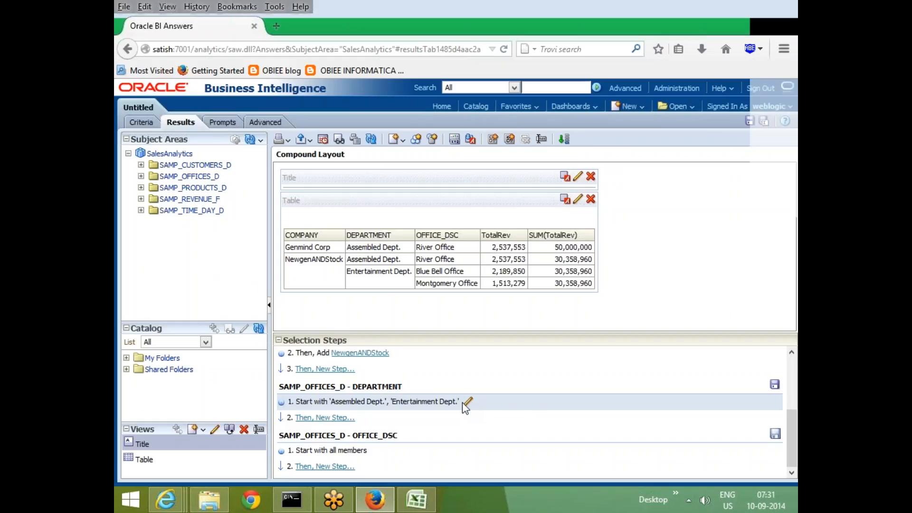
{"action": "left_click", "coordinate": [514, 187]}
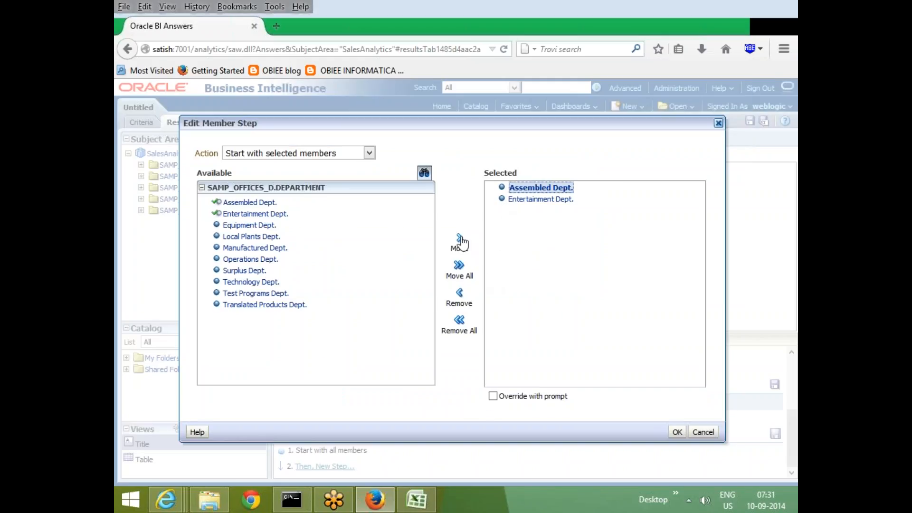
{"action": "left_click", "coordinate": [459, 299]}
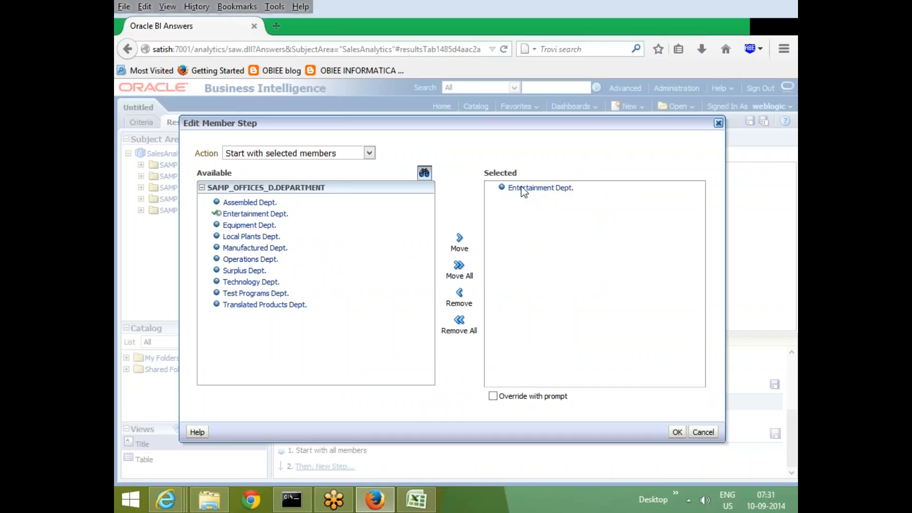
{"action": "left_click", "coordinate": [518, 188]}
{"action": "left_click", "coordinate": [369, 152]}
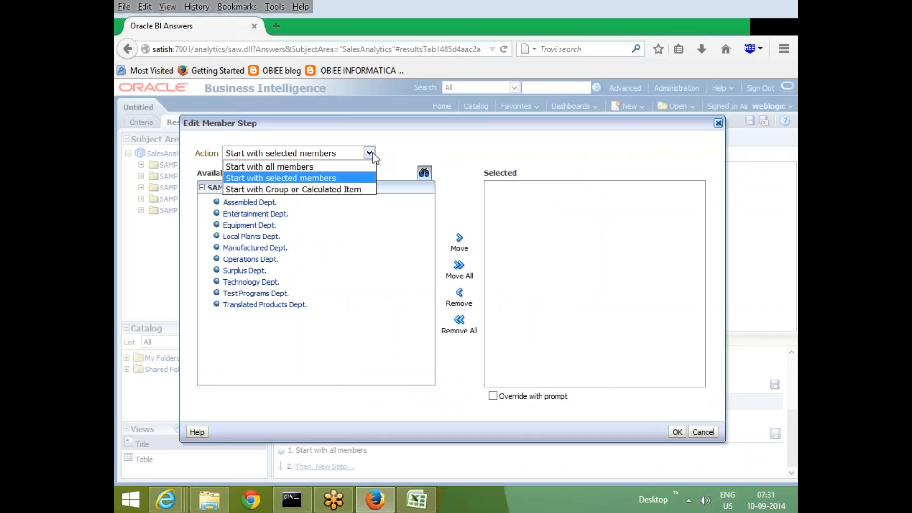
{"action": "left_click", "coordinate": [267, 189]}
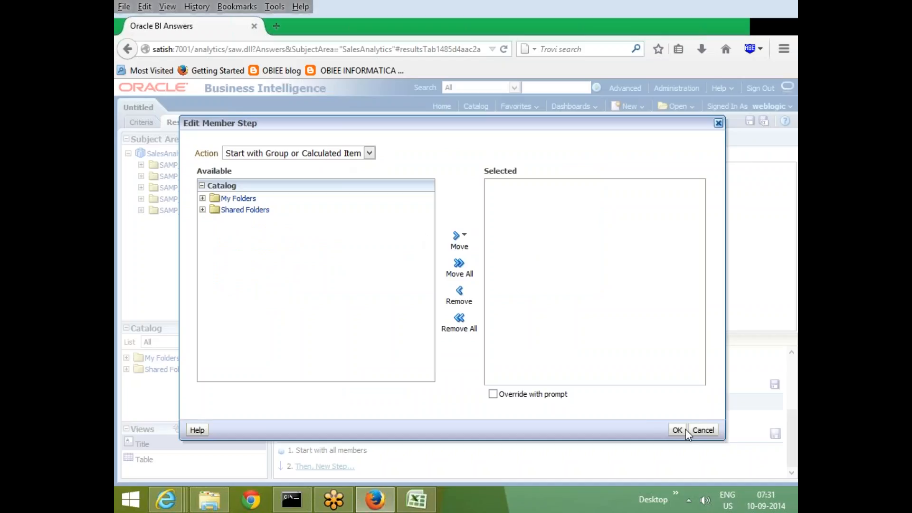
{"action": "left_click", "coordinate": [709, 434]}
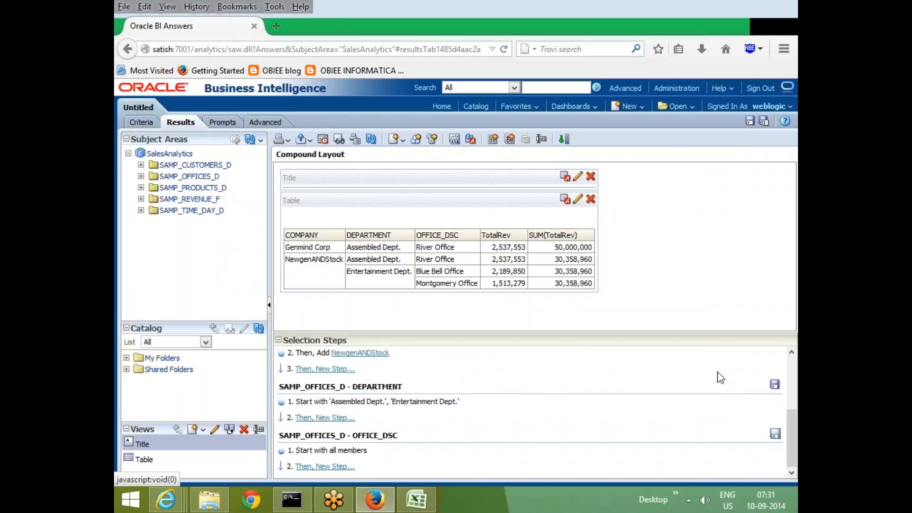
Inspect the options for saving the DEPARTMENT selection steps without saving, and shrink the Selection Steps pane.
{"action": "left_click", "coordinate": [775, 386]}
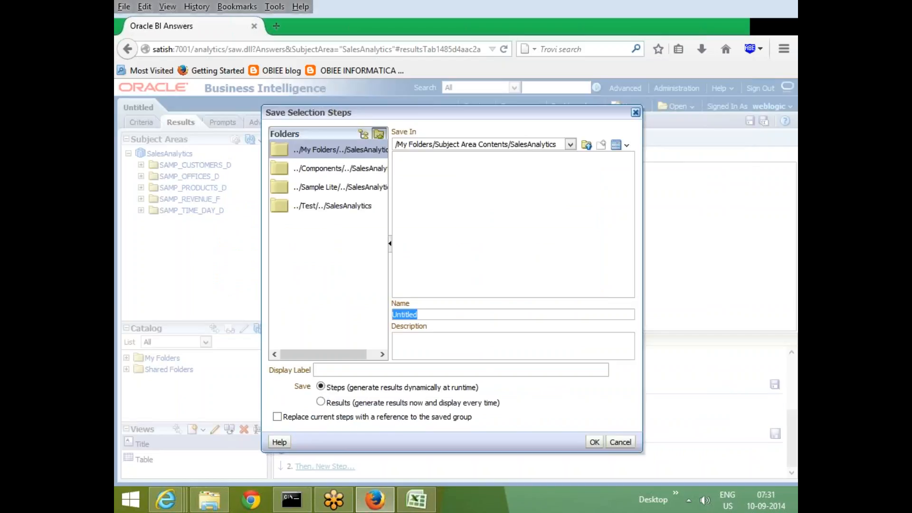
{"action": "left_click", "coordinate": [619, 442]}
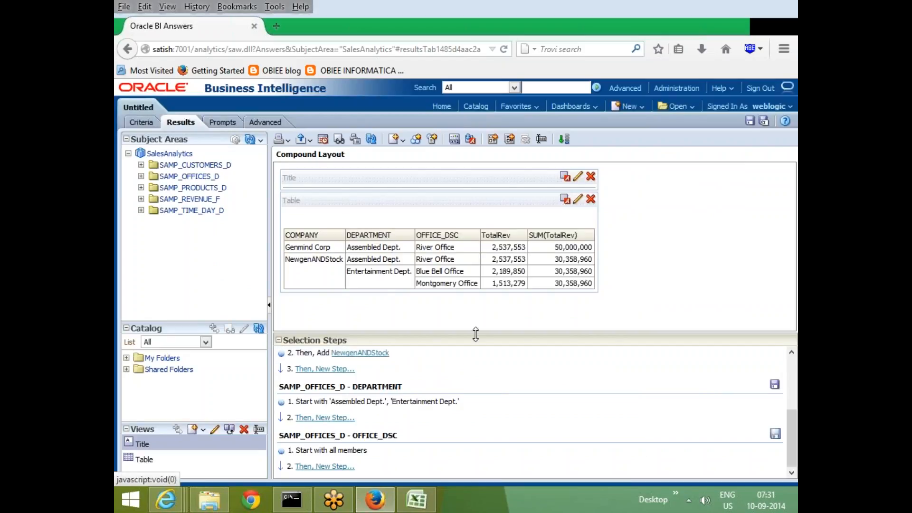
{"action": "left_click_drag", "start_coordinate": [475, 334], "coordinate": [446, 354]}
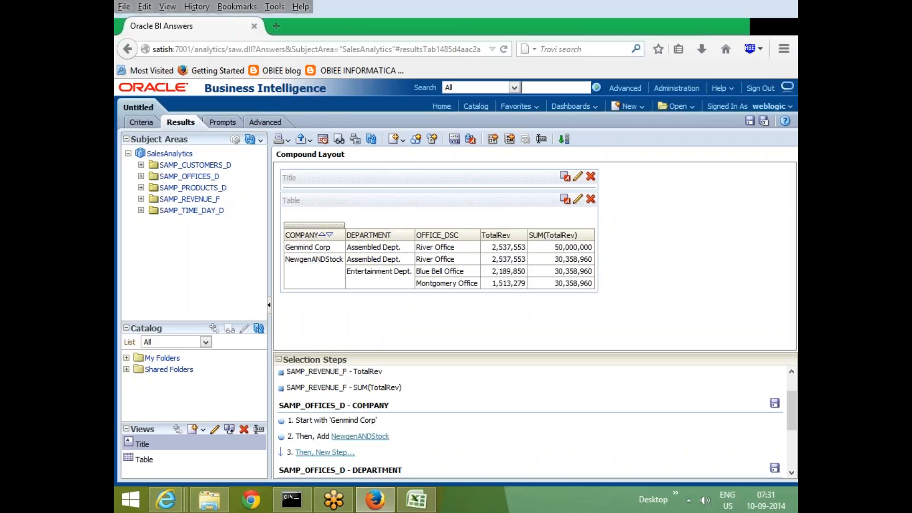
{"action": "left_click_drag", "start_coordinate": [404, 354], "coordinate": [403, 371]}
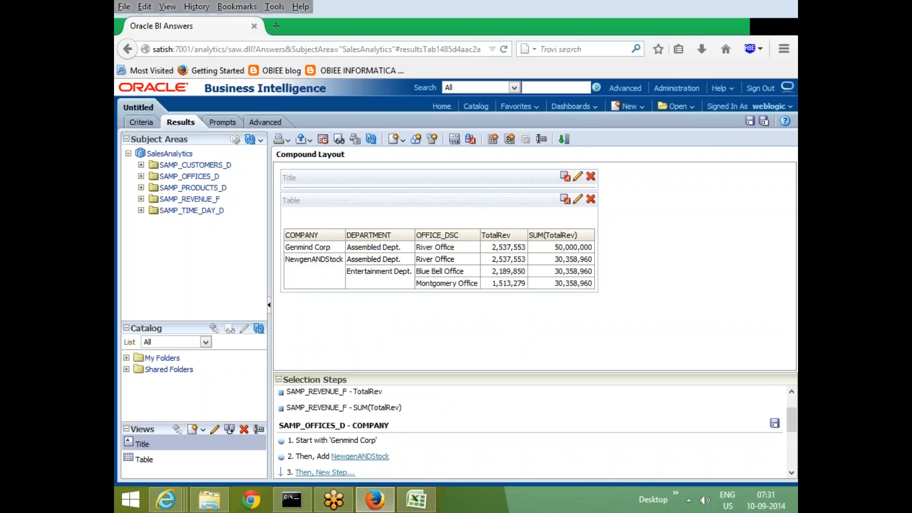
Hide and redisplay the Selection Steps pane, and collapse it below the compound layout.
{"action": "left_click", "coordinate": [564, 139]}
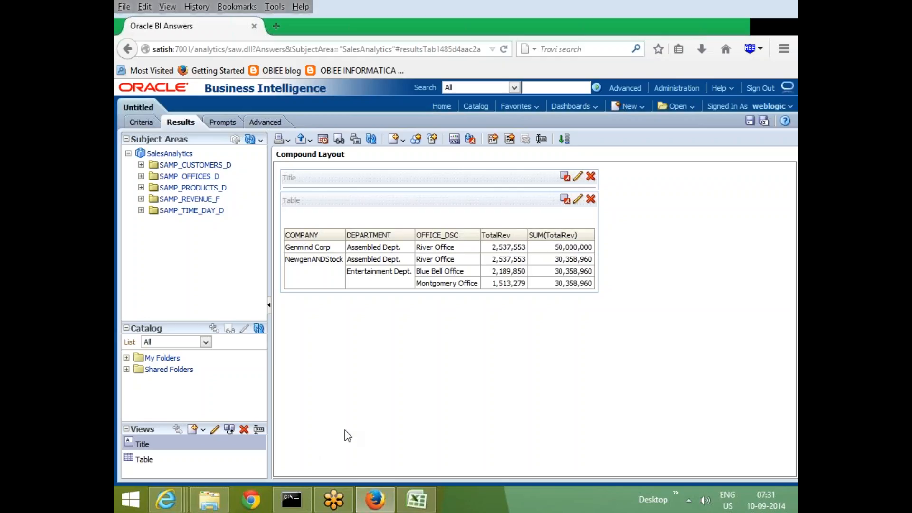
{"action": "left_click", "coordinate": [564, 139]}
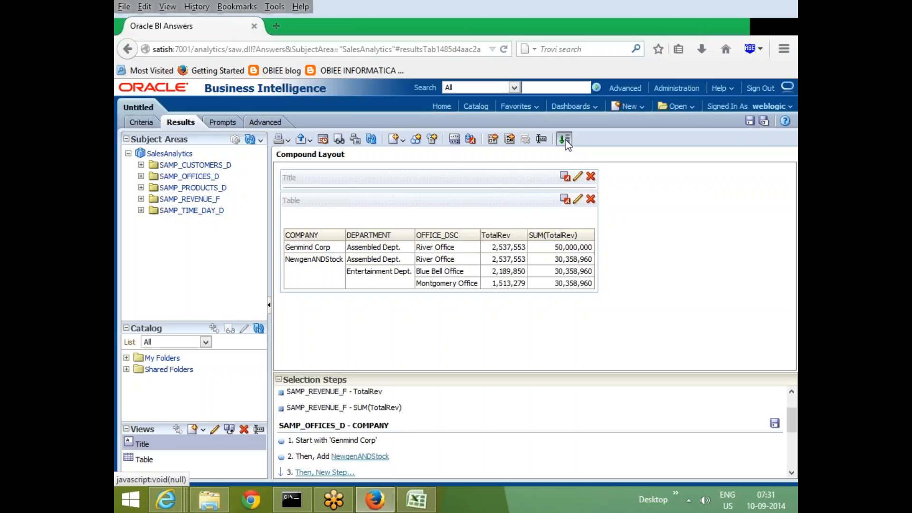
{"action": "left_click", "coordinate": [791, 391]}
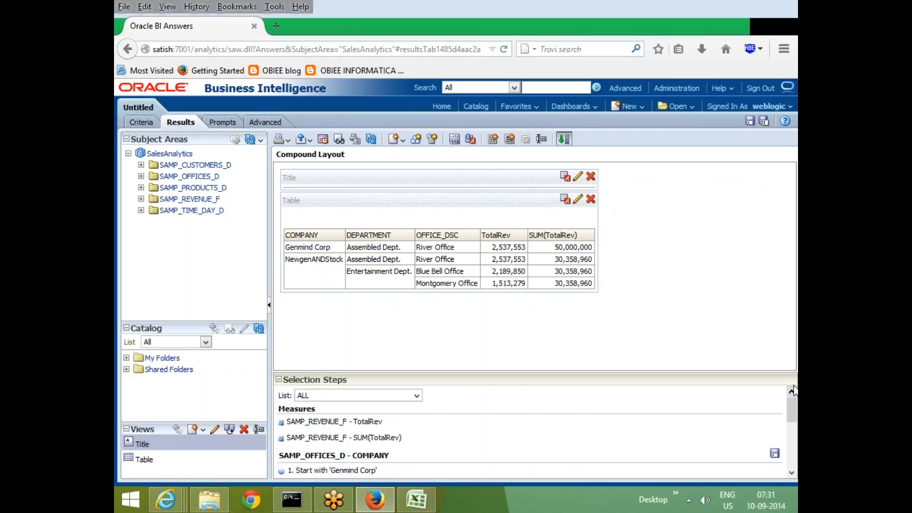
{"action": "left_click", "coordinate": [284, 379]}
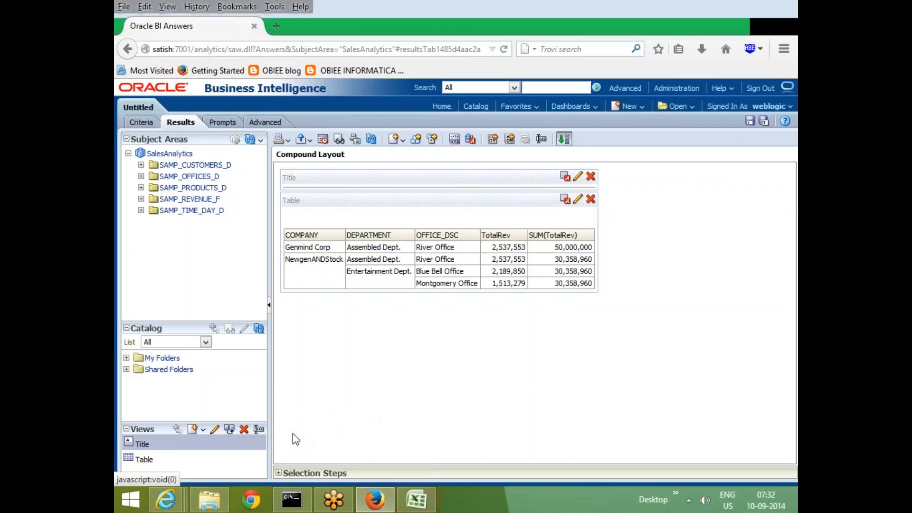
Inspect the compound layout's rename dialog and the analysis list for importing formatting, leaving both without changes.
{"action": "left_click", "coordinate": [541, 138]}
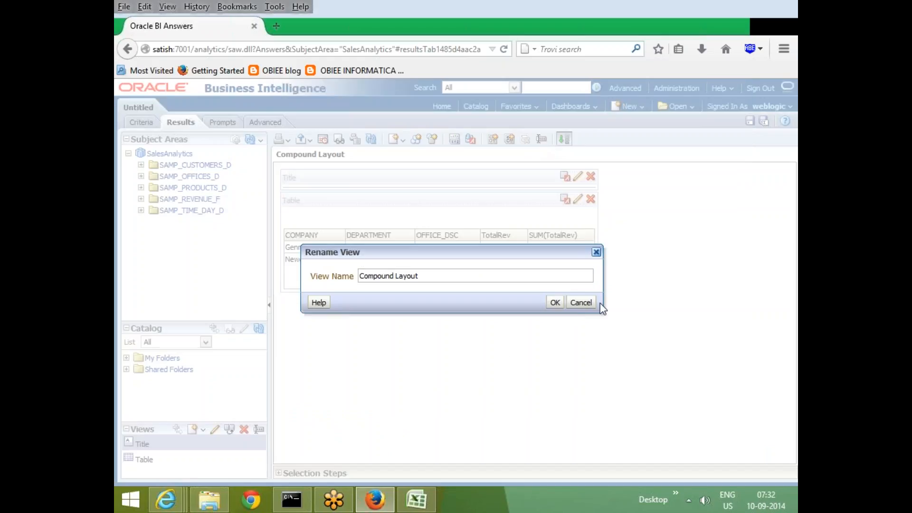
{"action": "left_click", "coordinate": [580, 303]}
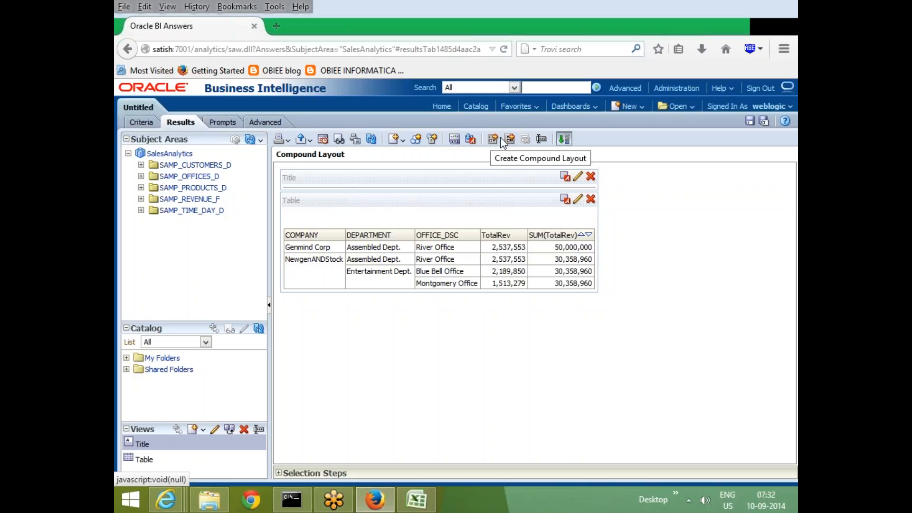
{"action": "left_click", "coordinate": [471, 139]}
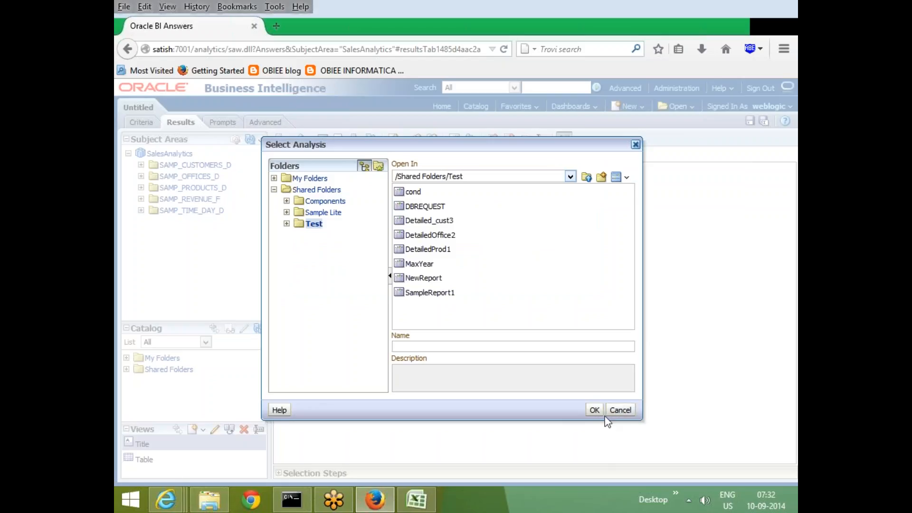
{"action": "left_click", "coordinate": [620, 410]}
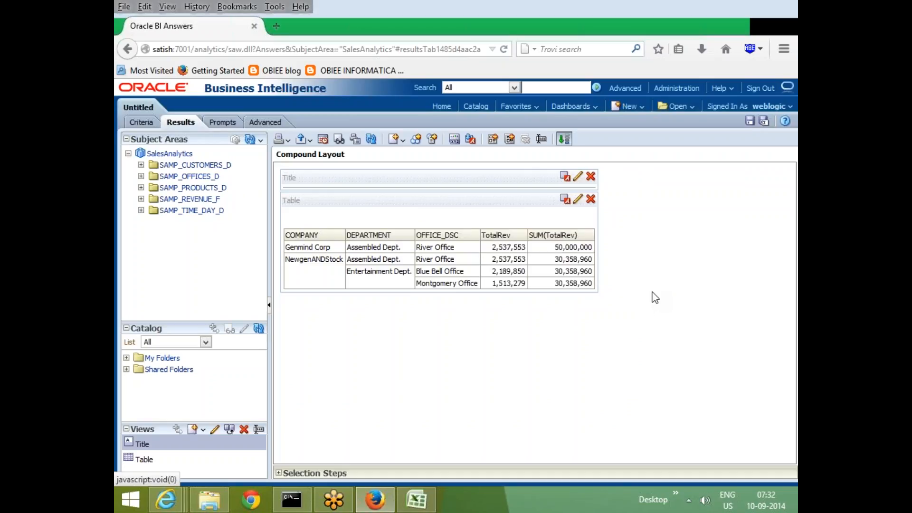
Inspect the No Results Settings choices in the analysis properties and leave without changing them.
{"action": "left_click", "coordinate": [454, 139]}
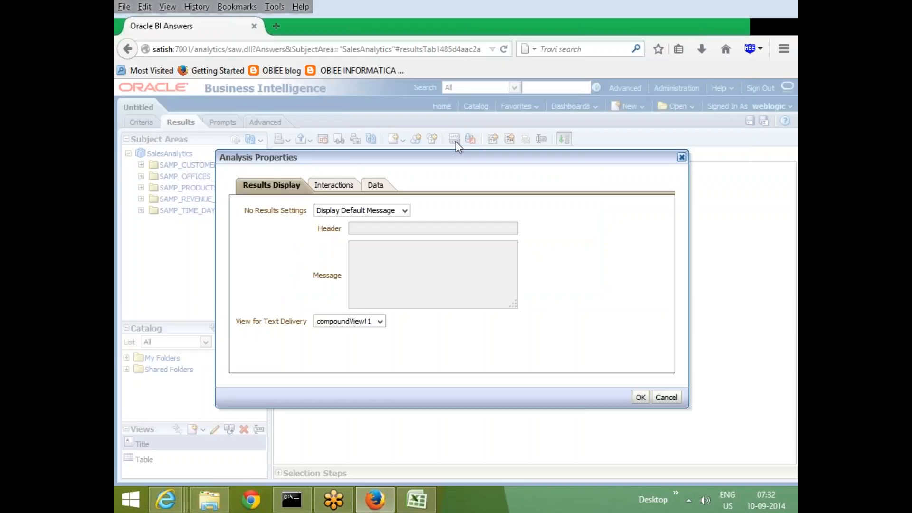
{"action": "left_click_drag", "start_coordinate": [417, 157], "coordinate": [413, 135]}
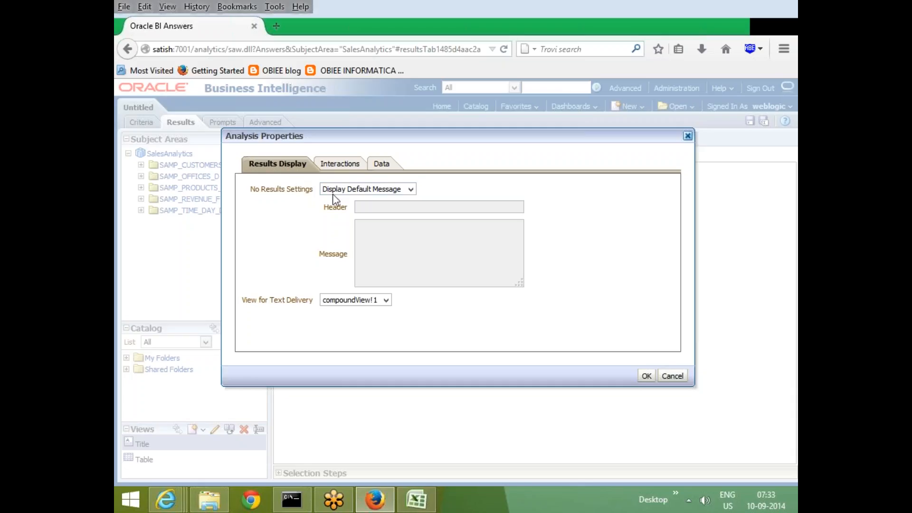
{"action": "left_click", "coordinate": [377, 189]}
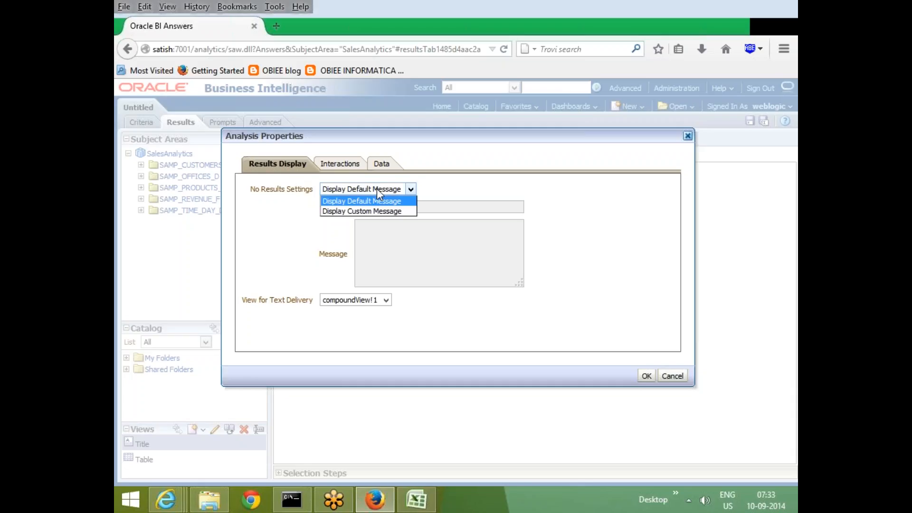
{"action": "left_click", "coordinate": [629, 233]}
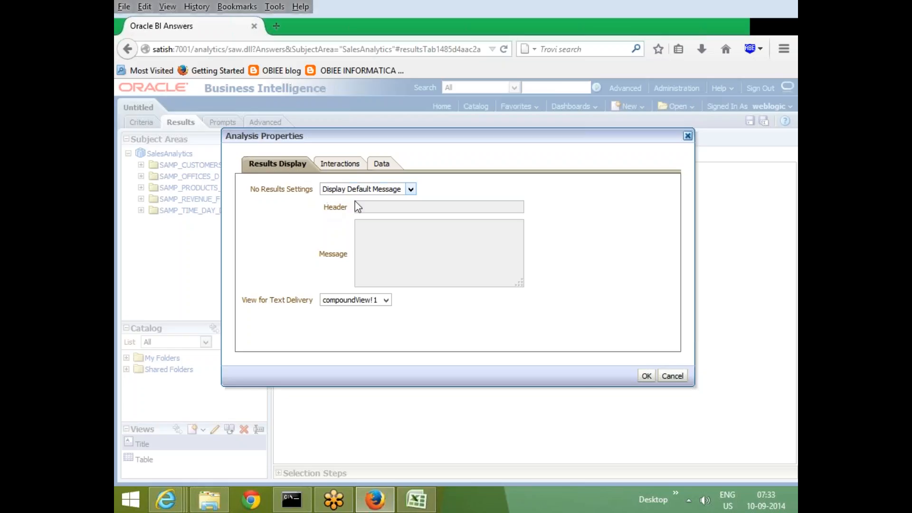
{"action": "left_click", "coordinate": [672, 376]}
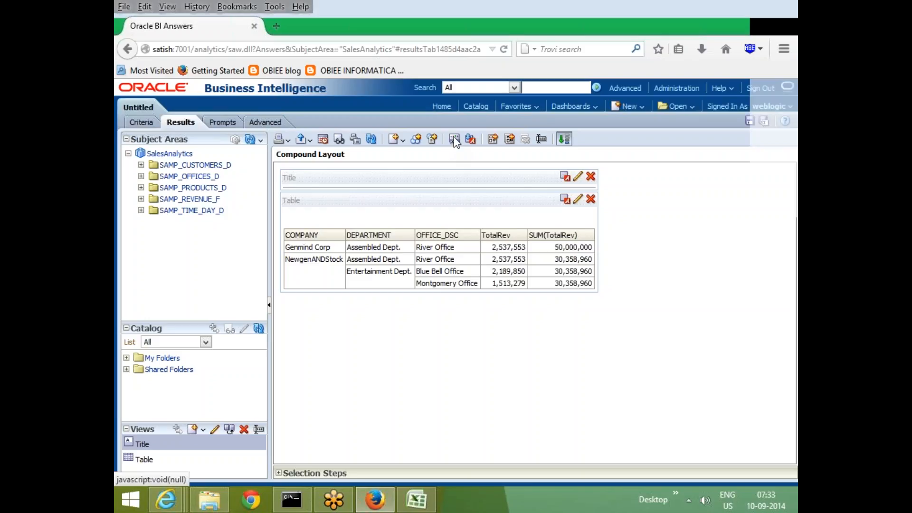
Set the analysis's No Results Settings to Display Custom Message with the header no data and the message hkhkjh.
{"action": "left_click", "coordinate": [454, 139]}
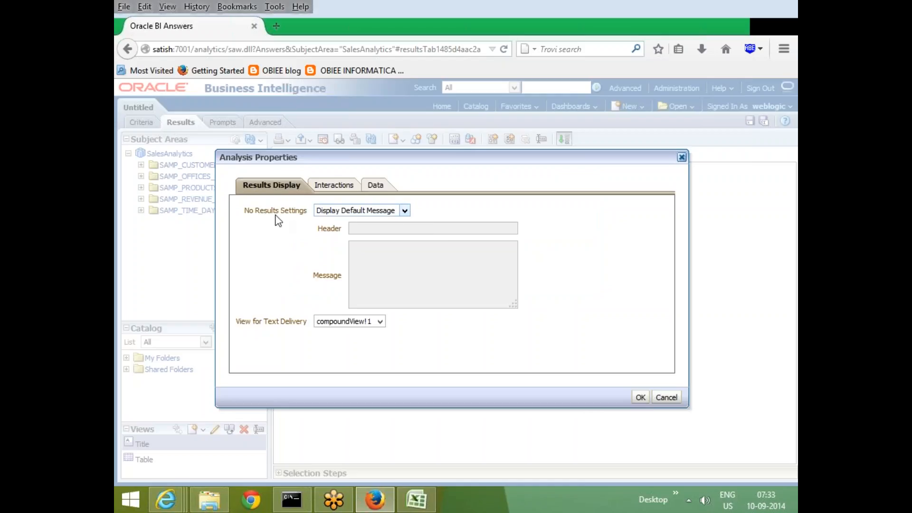
{"action": "left_click", "coordinate": [379, 210]}
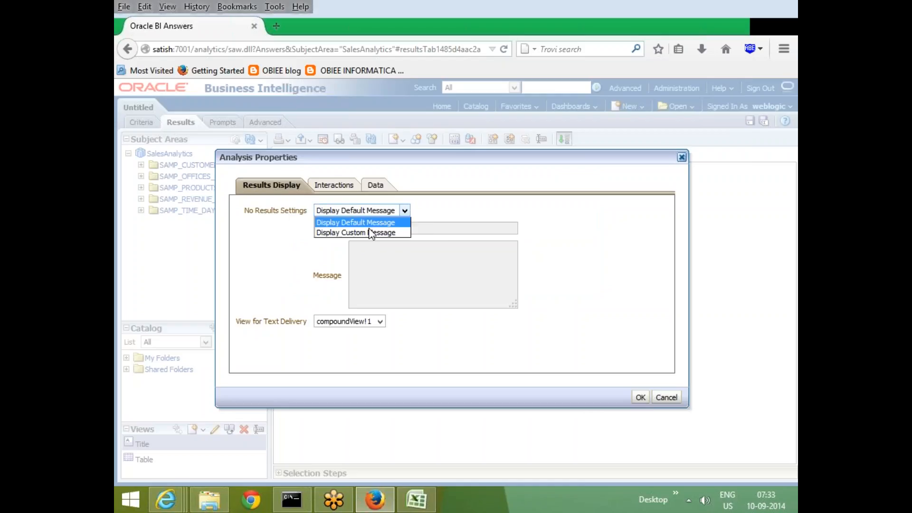
{"action": "left_click", "coordinate": [364, 231]}
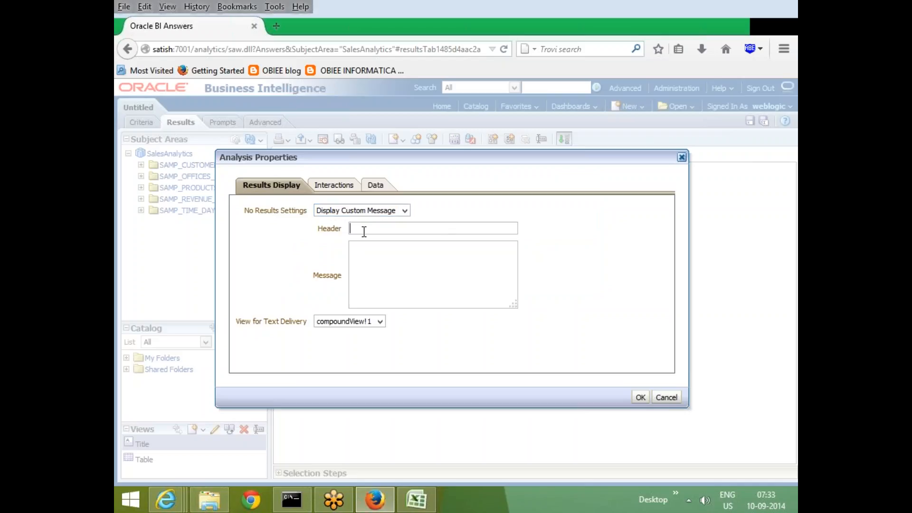
{"action": "type", "text": "no data"}
{"action": "key", "text": "Tab"}
{"action": "type", "text": "hkhkjh"}
{"action": "left_click", "coordinate": [379, 211]}
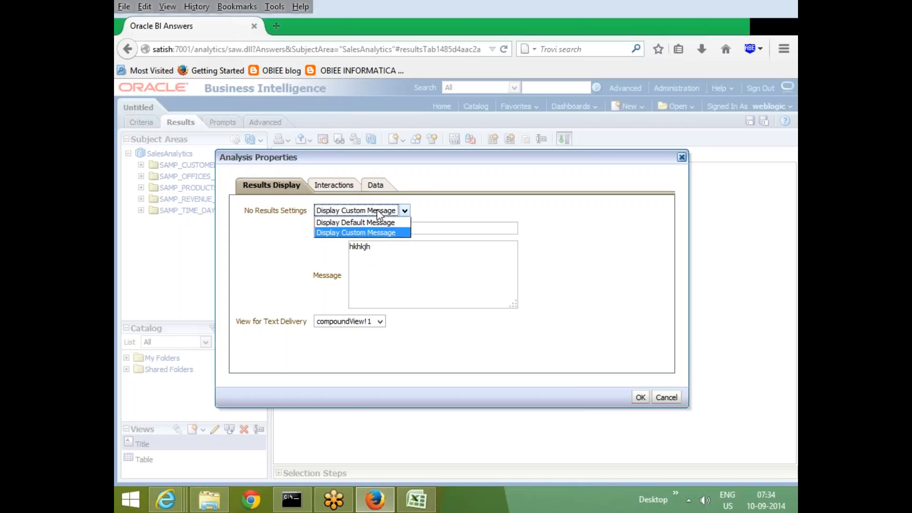
{"action": "left_click", "coordinate": [350, 233]}
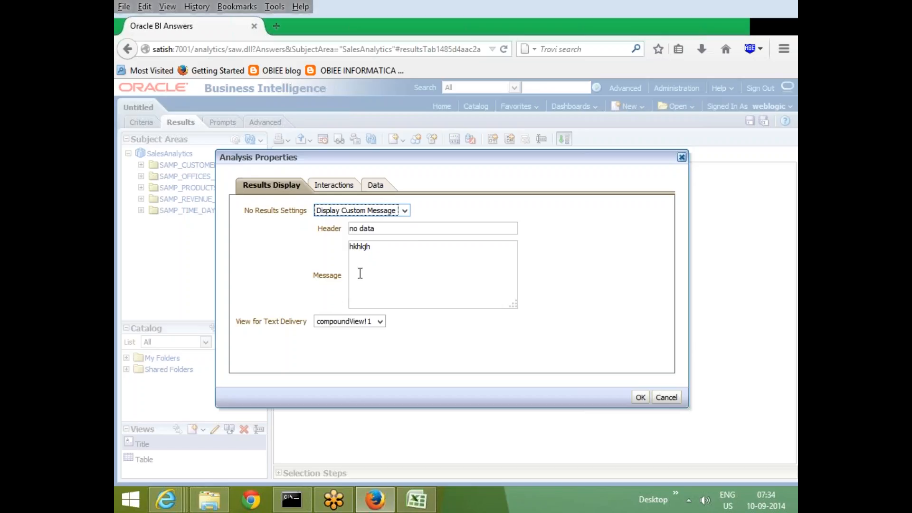
Examine the views run-time interaction options in the analysis properties.
{"action": "left_click", "coordinate": [330, 187]}
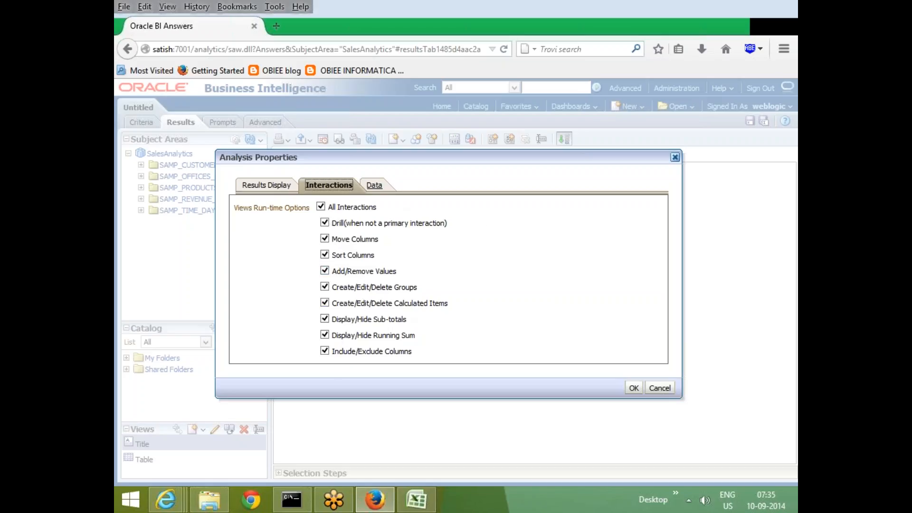
Examine the analysis properties' Data options for columns added in the criteria and placement of added members, leaving them unchanged.
{"action": "left_click", "coordinate": [374, 184]}
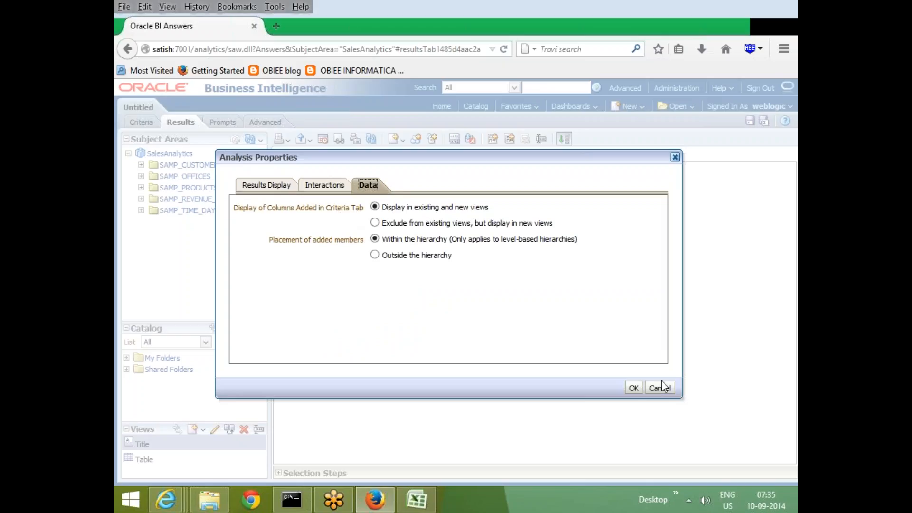
{"action": "left_click_drag", "start_coordinate": [368, 156], "coordinate": [469, 206]}
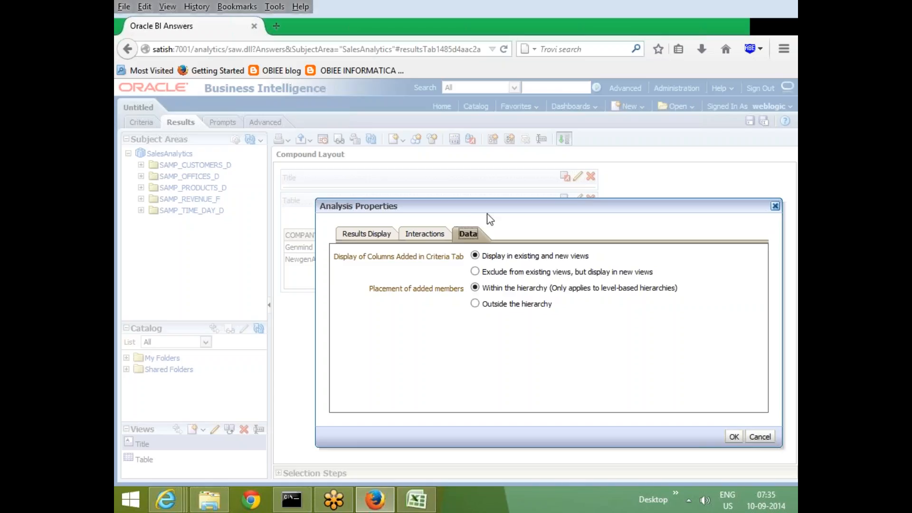
{"action": "left_click_drag", "start_coordinate": [482, 207], "coordinate": [320, 183]}
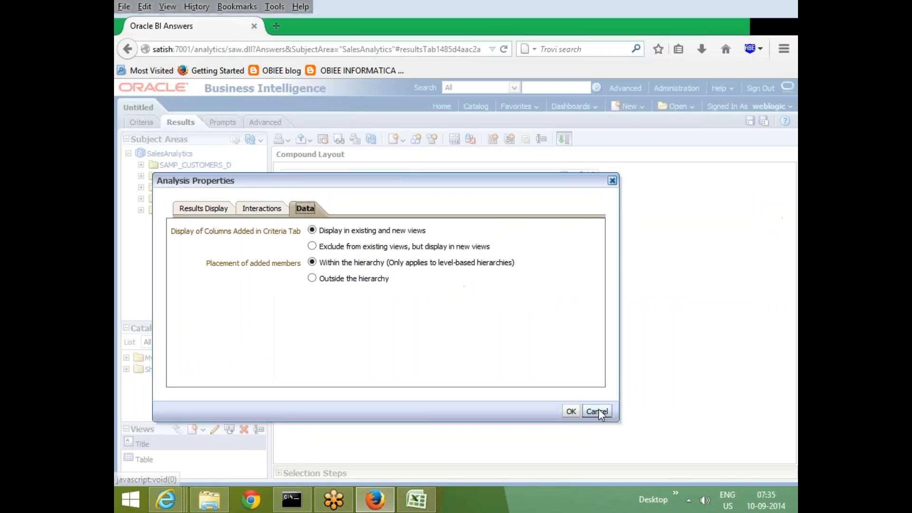
{"action": "left_click", "coordinate": [597, 413]}
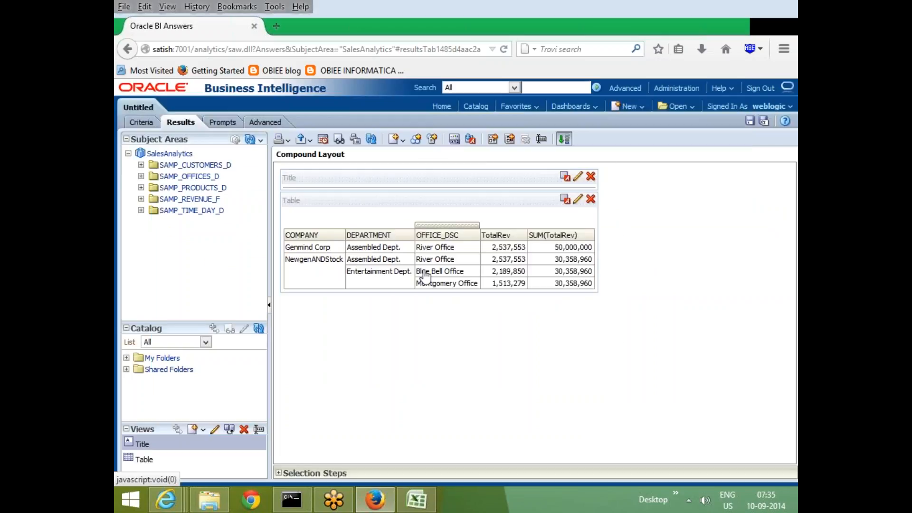
Add the Total Units column from SAMP_REVENUE_F to the analysis criteria and check the table in the results.
{"action": "left_click", "coordinate": [142, 122]}
{"action": "left_click", "coordinate": [203, 199]}
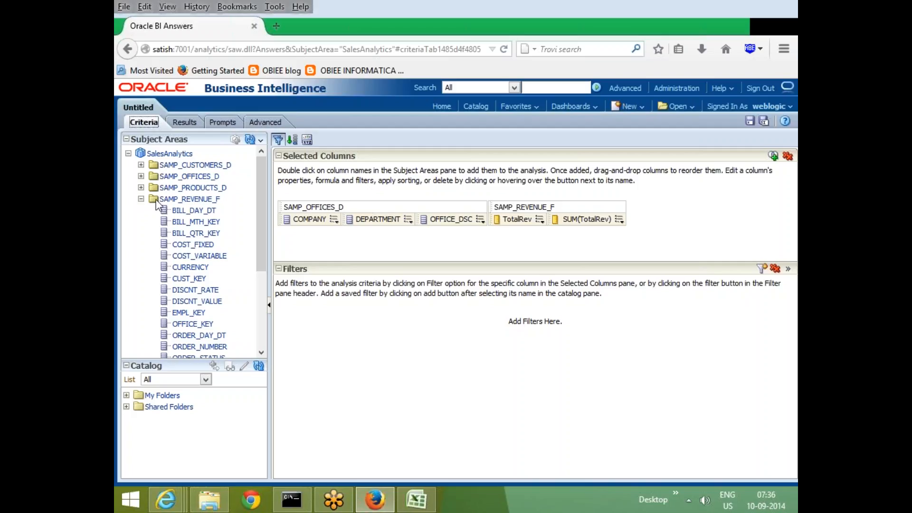
{"action": "left_click", "coordinate": [182, 122]}
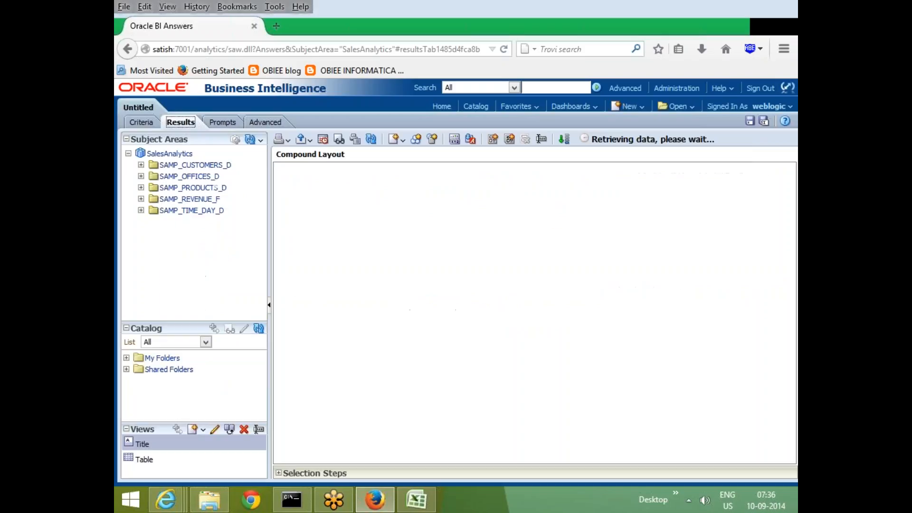
{"action": "left_click", "coordinate": [141, 199]}
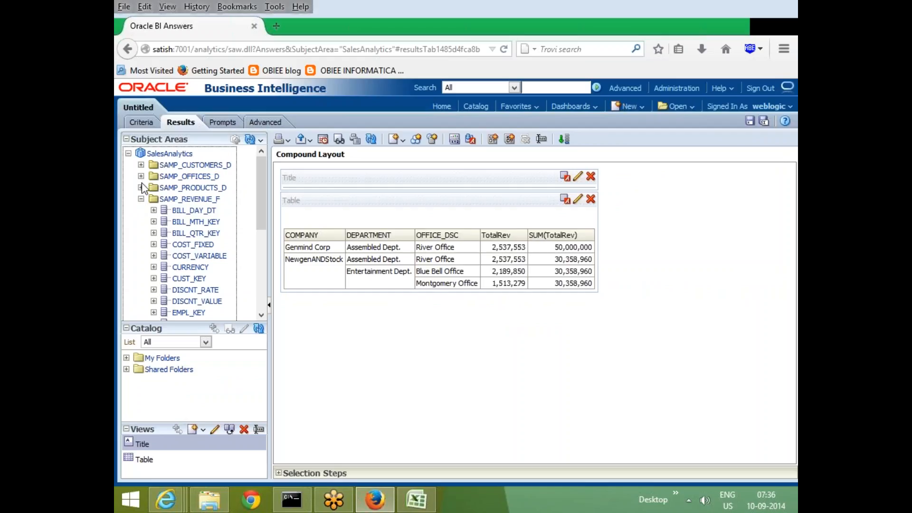
{"action": "scroll", "coordinate": [199, 281], "scroll_direction": "down", "scroll_amount": 5}
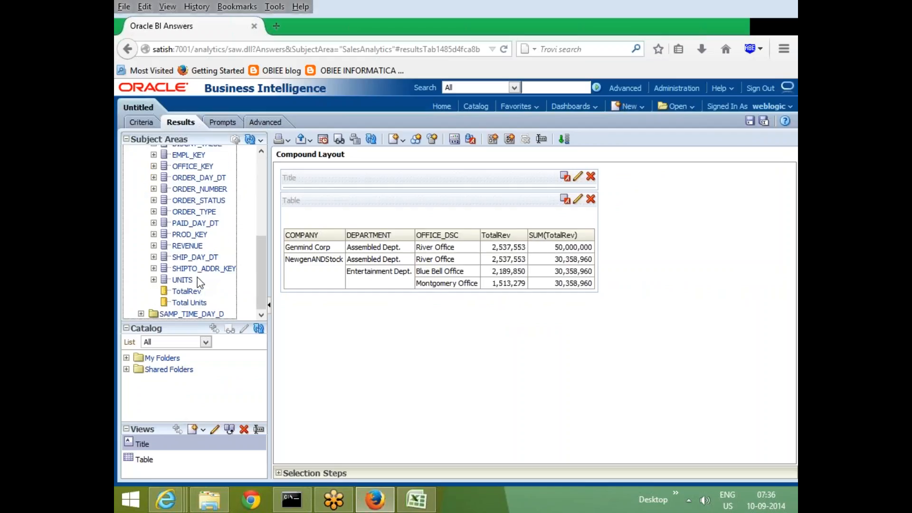
{"action": "left_click", "coordinate": [140, 125]}
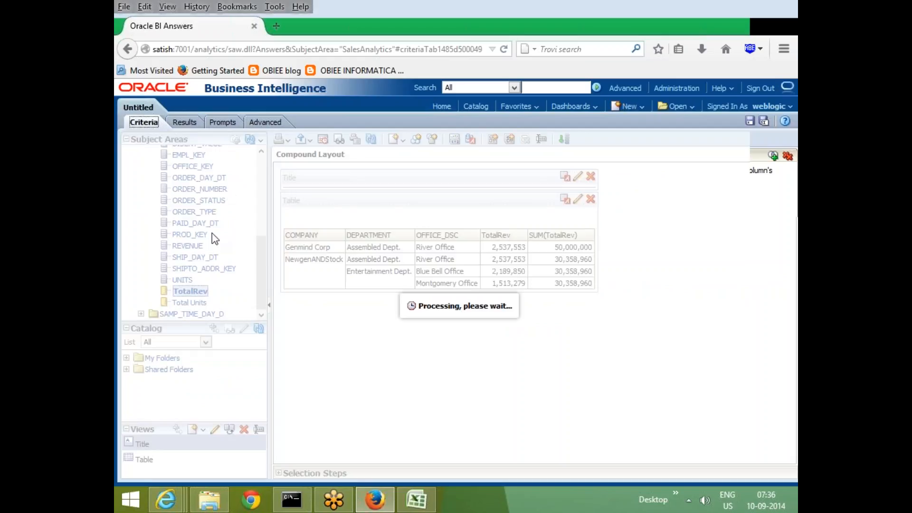
{"action": "double_click", "coordinate": [196, 339]}
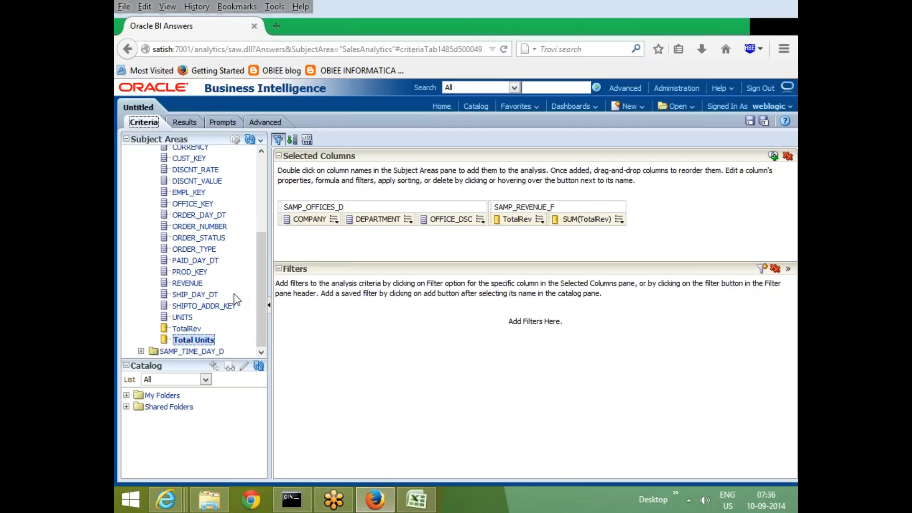
{"action": "left_click", "coordinate": [182, 122]}
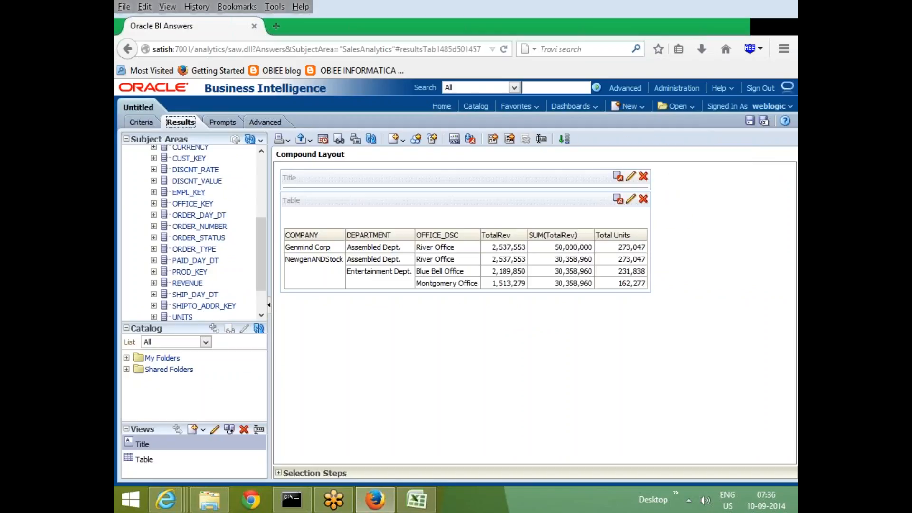
{"action": "left_click", "coordinate": [139, 123]}
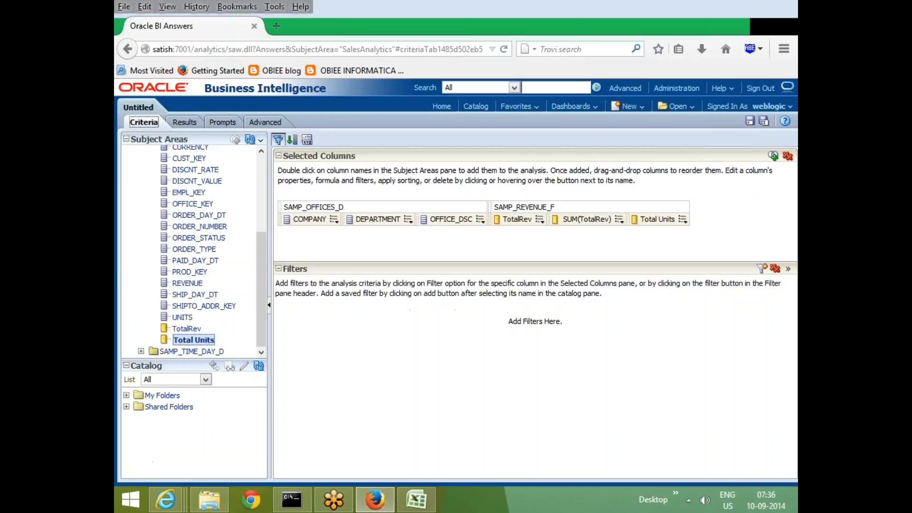
{"action": "left_click", "coordinate": [183, 123]}
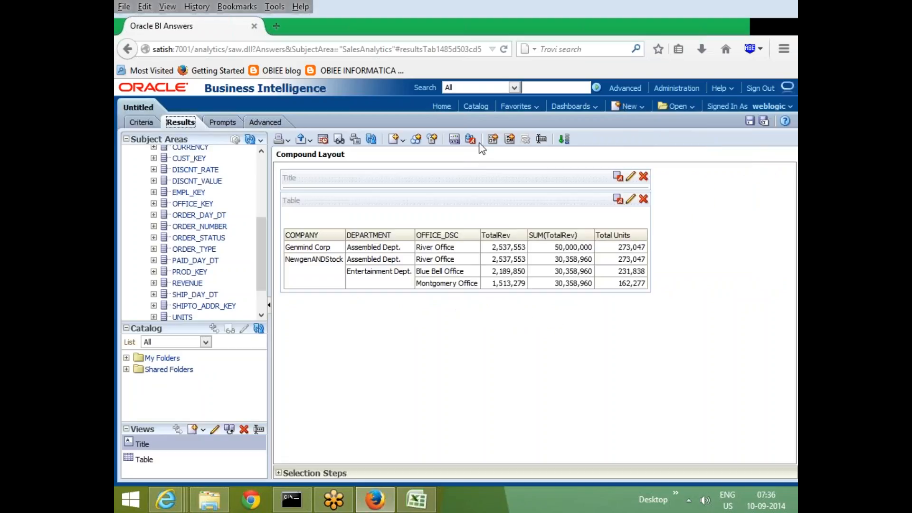
{"action": "left_click", "coordinate": [471, 139]}
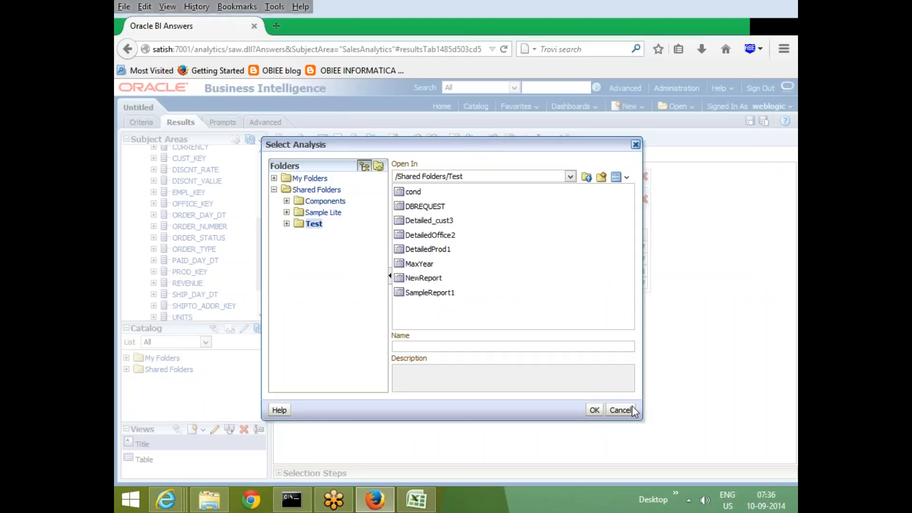
{"action": "left_click", "coordinate": [618, 409]}
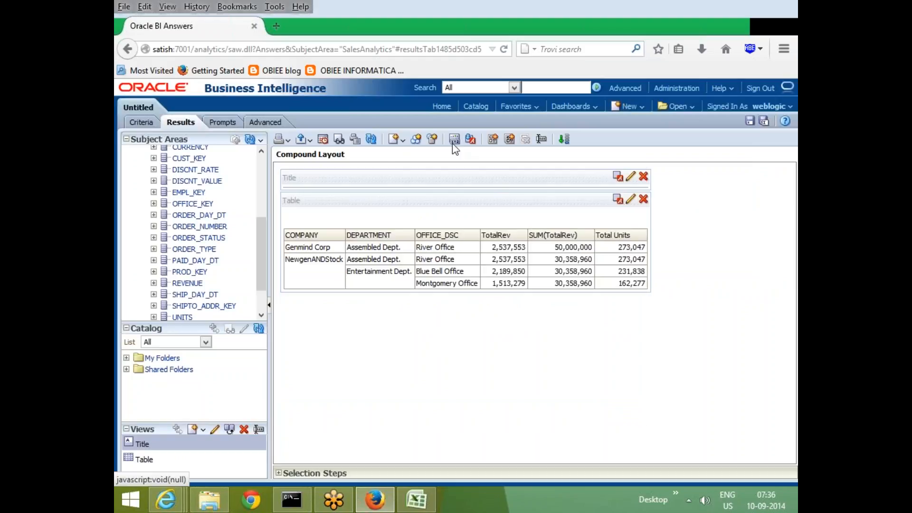
{"action": "left_click", "coordinate": [470, 142]}
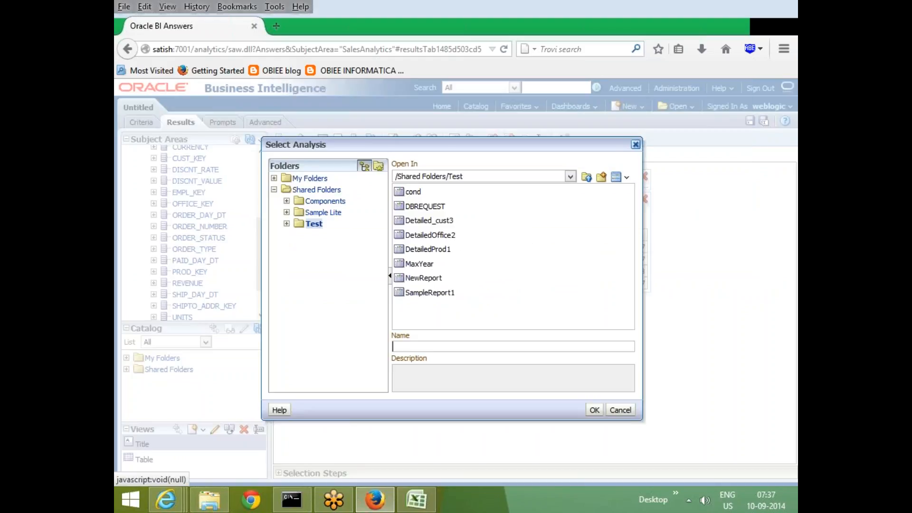
{"action": "left_click", "coordinate": [626, 411]}
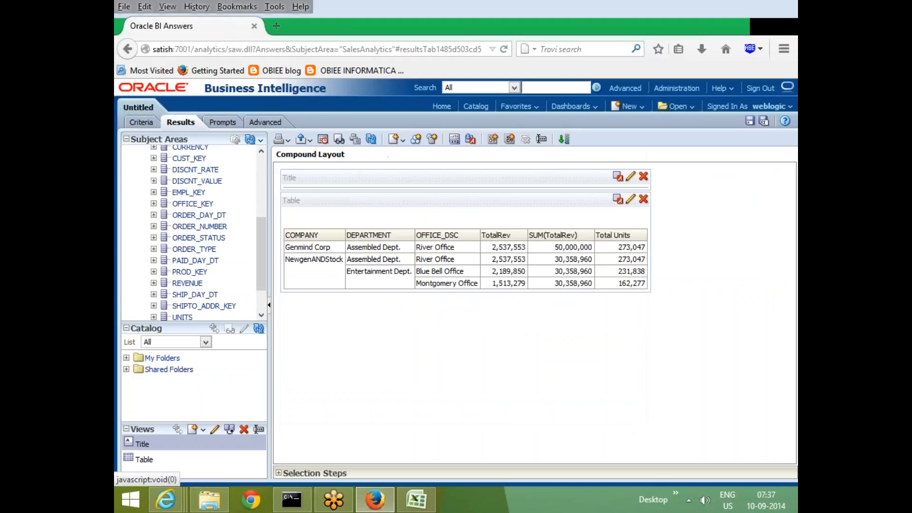
Review the Data property for displaying columns added in the criteria, and compare the selected columns with the results.
{"action": "left_click", "coordinate": [455, 139]}
{"action": "left_click", "coordinate": [385, 184]}
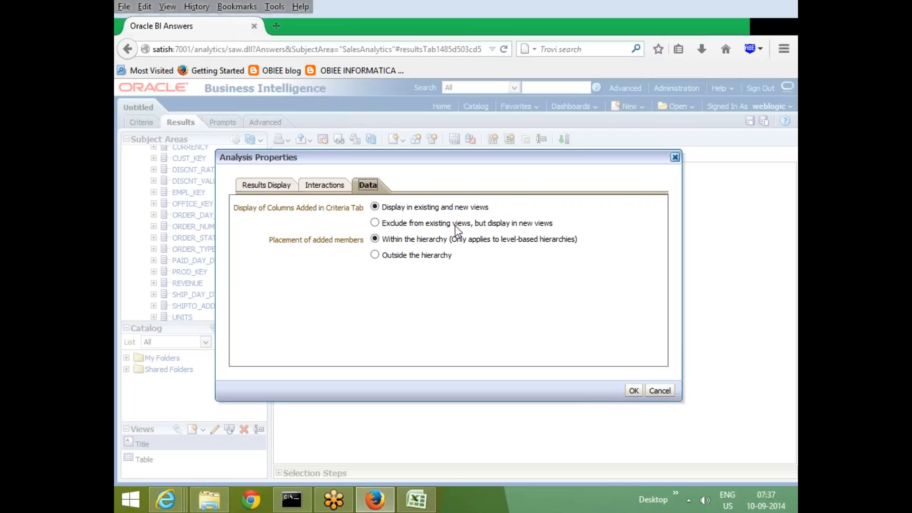
{"action": "left_click", "coordinate": [660, 391]}
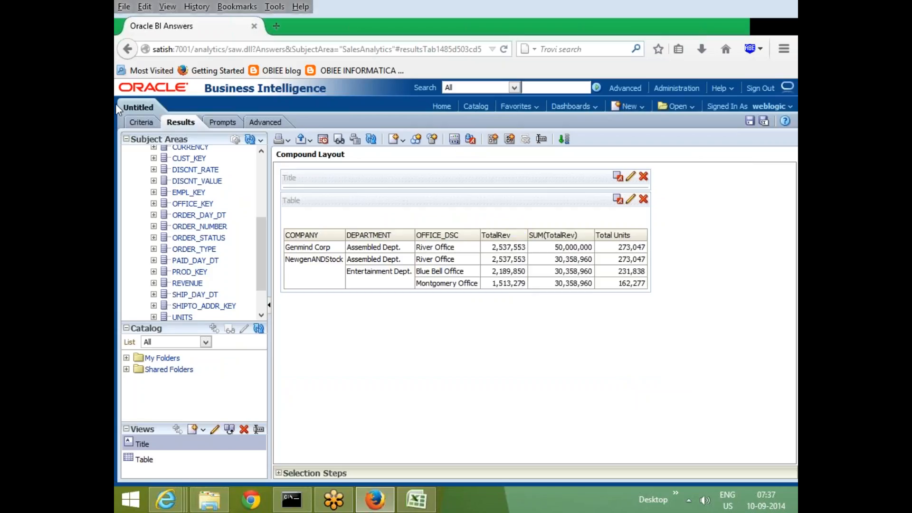
{"action": "left_click", "coordinate": [142, 123]}
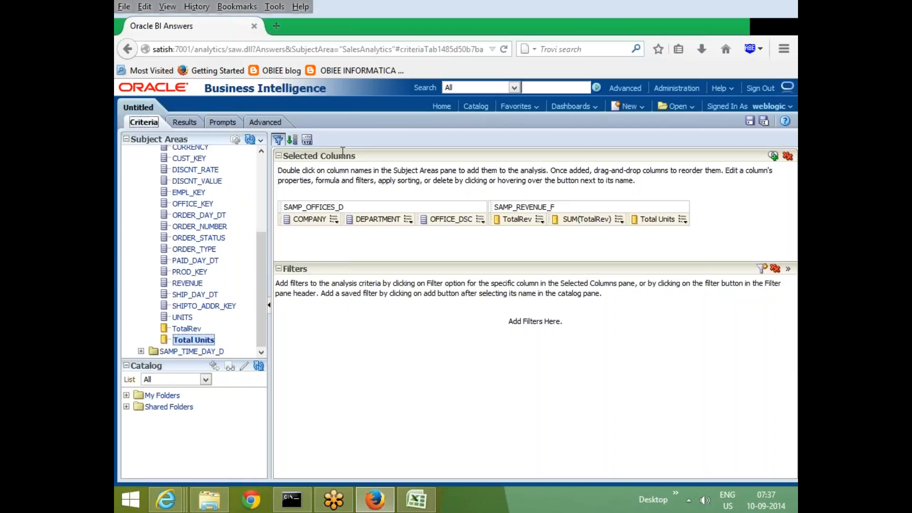
{"action": "left_click", "coordinate": [183, 123]}
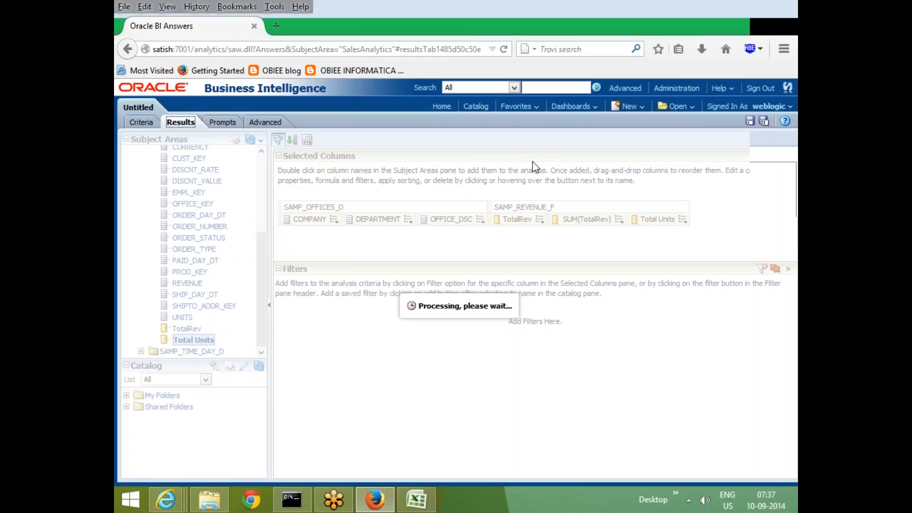
Delete the Total Units column from the analysis criteria.
{"action": "left_click", "coordinate": [141, 122]}
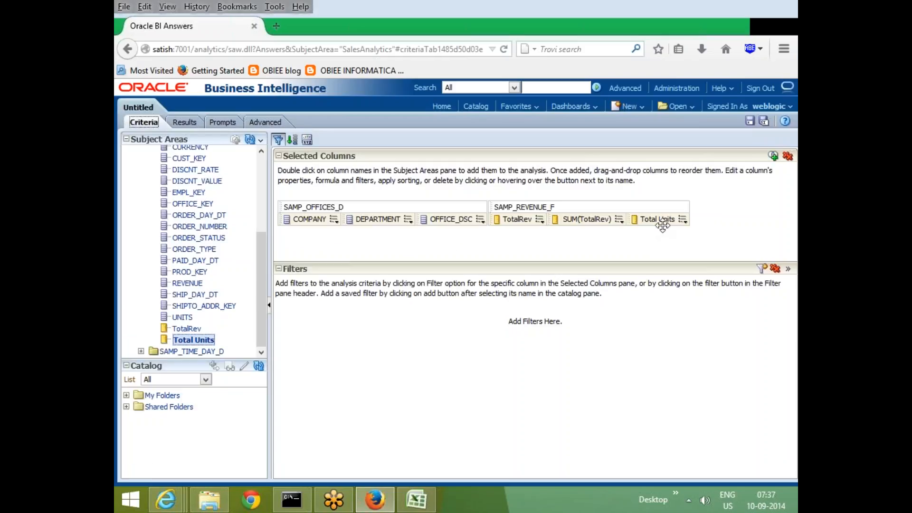
{"action": "left_click", "coordinate": [683, 219]}
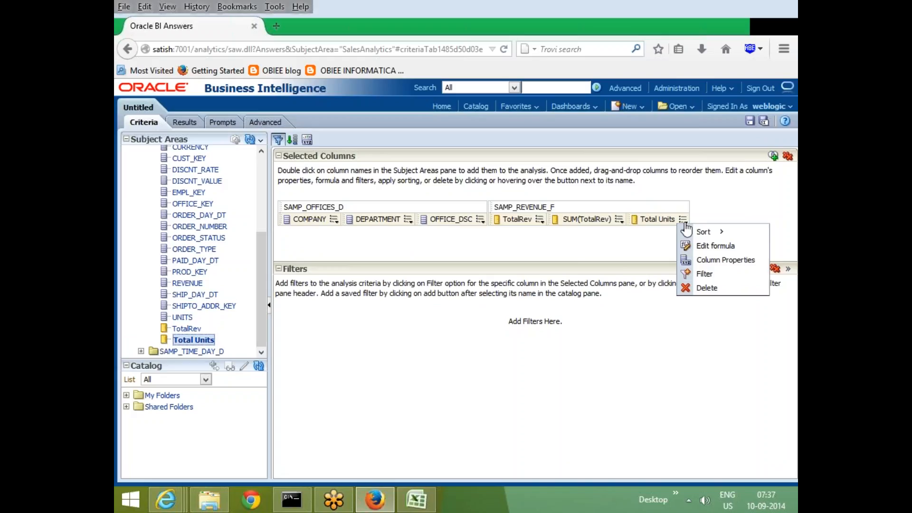
{"action": "left_click", "coordinate": [707, 288]}
Set the analysis properties to exclude columns added in the criteria from existing views but display them in new views.
{"action": "left_click", "coordinate": [185, 122]}
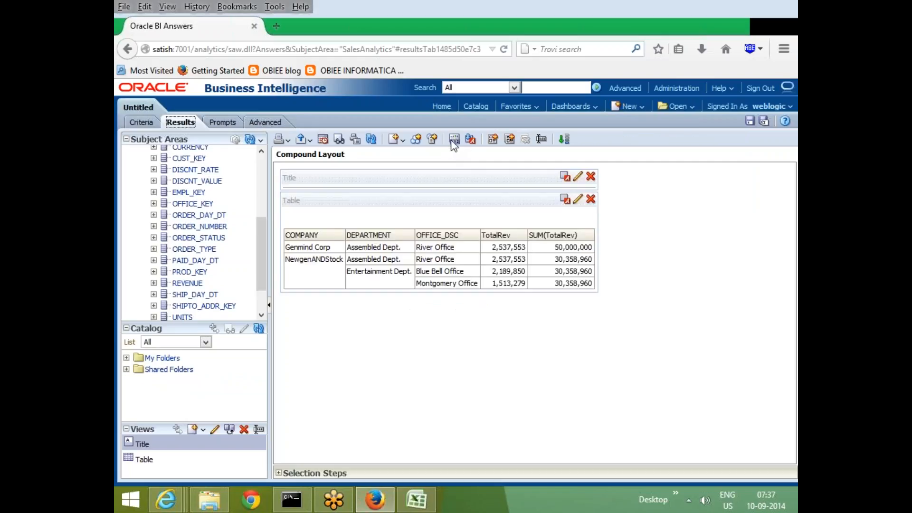
{"action": "left_click", "coordinate": [454, 139]}
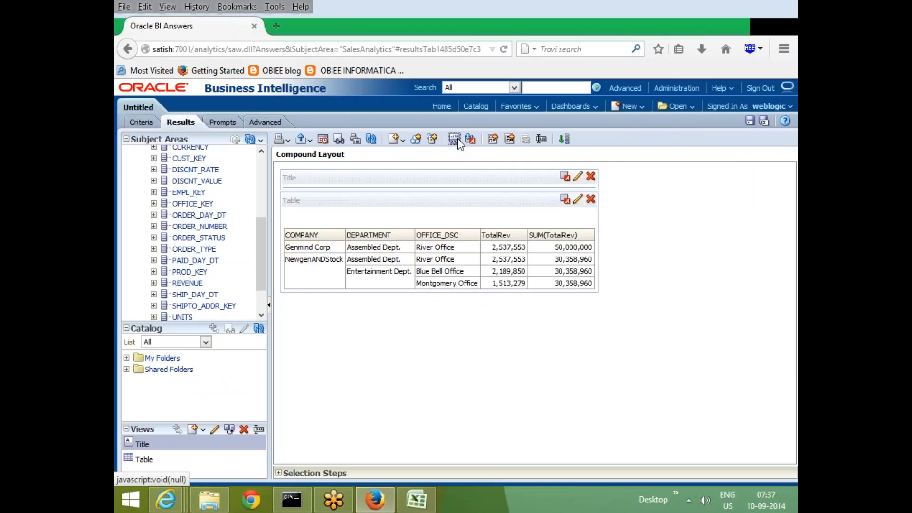
{"action": "left_click", "coordinate": [375, 184]}
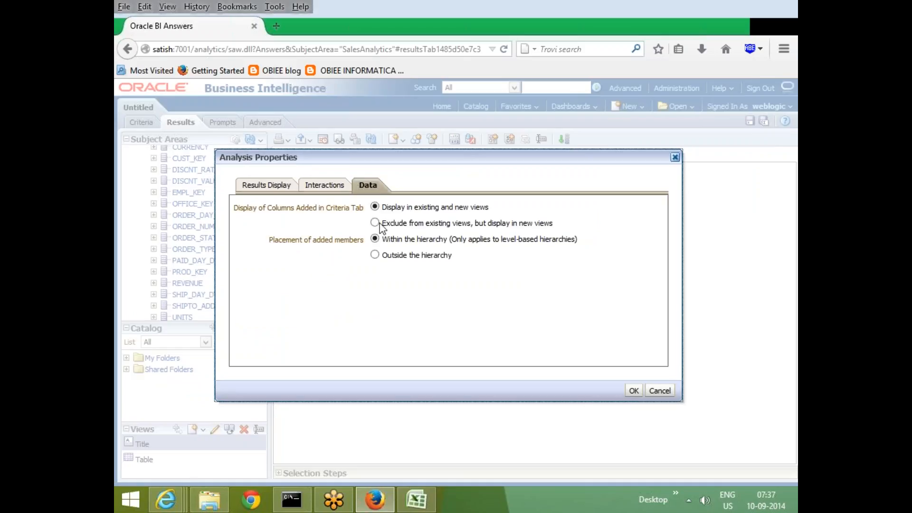
{"action": "left_click", "coordinate": [374, 222]}
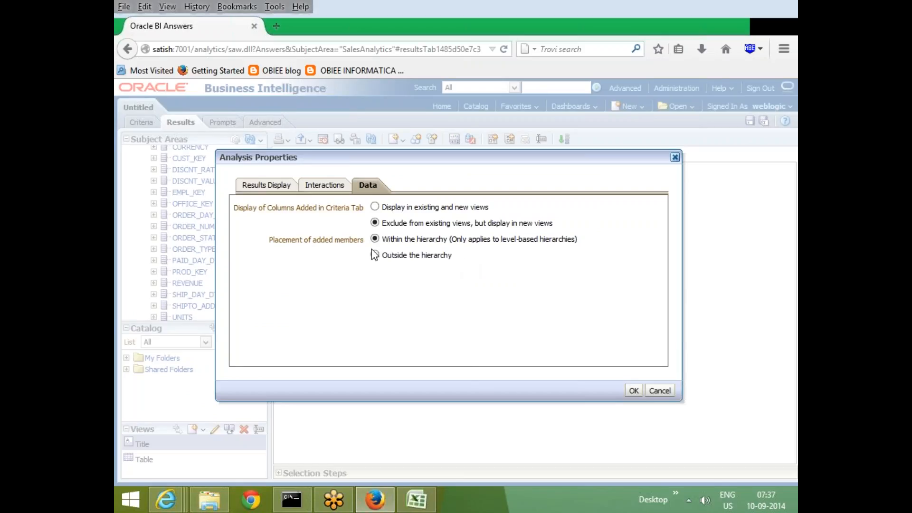
{"action": "left_click_drag", "start_coordinate": [429, 158], "coordinate": [437, 197]}
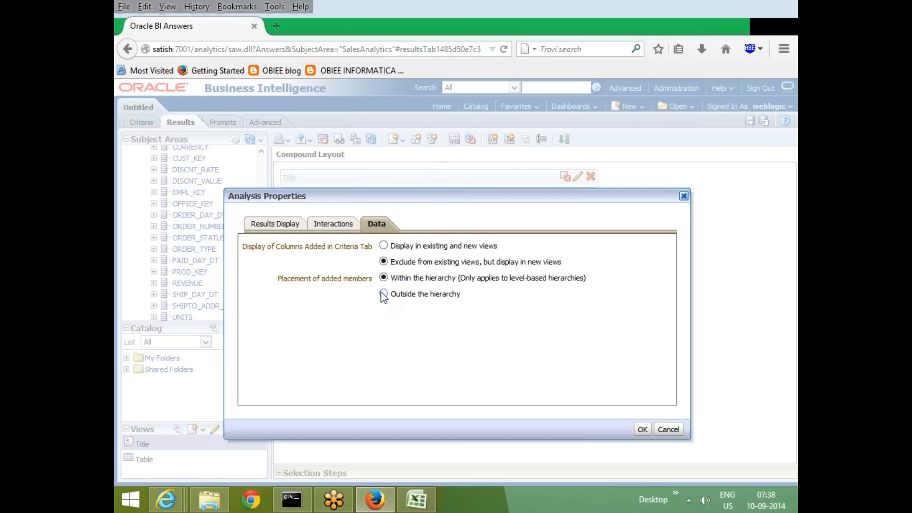
{"action": "left_click", "coordinate": [640, 428]}
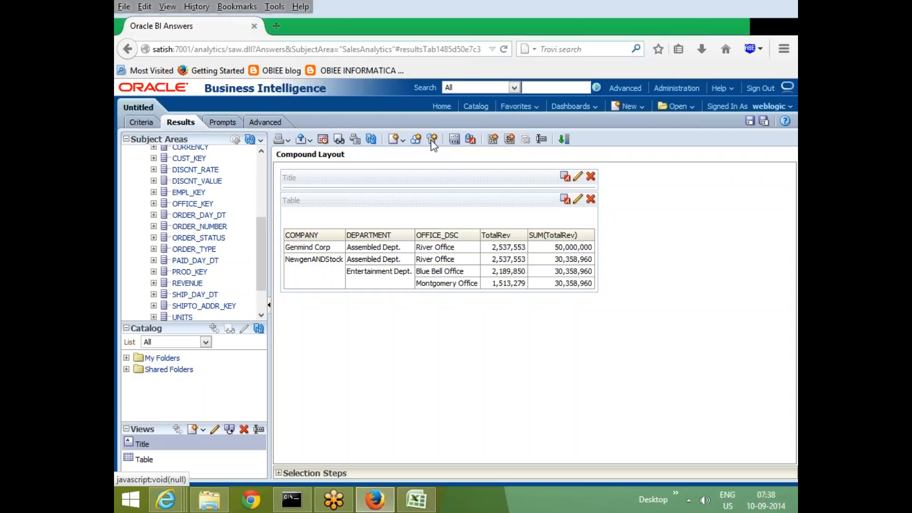
Delete the step that adds NewgenANDStock from the COMPANY selection steps of the results.
{"action": "left_click", "coordinate": [141, 122]}
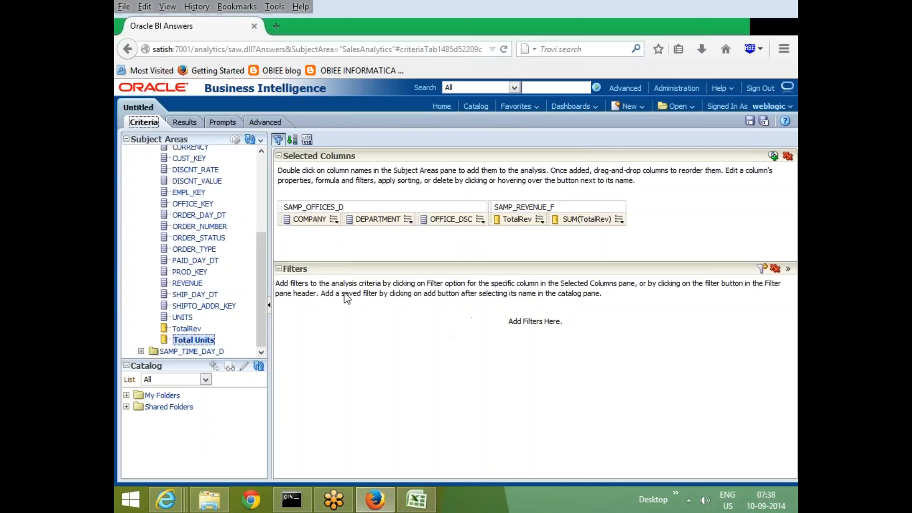
{"action": "left_click", "coordinate": [181, 122]}
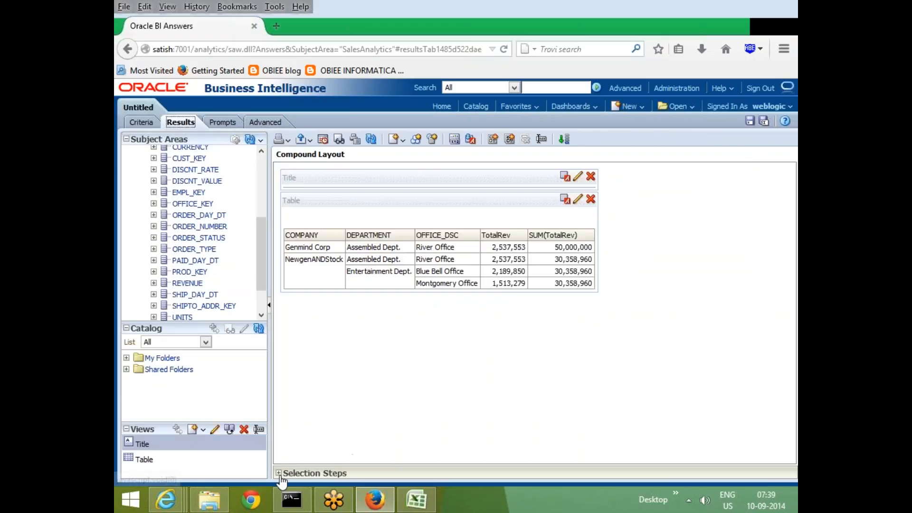
{"action": "left_click", "coordinate": [279, 473]}
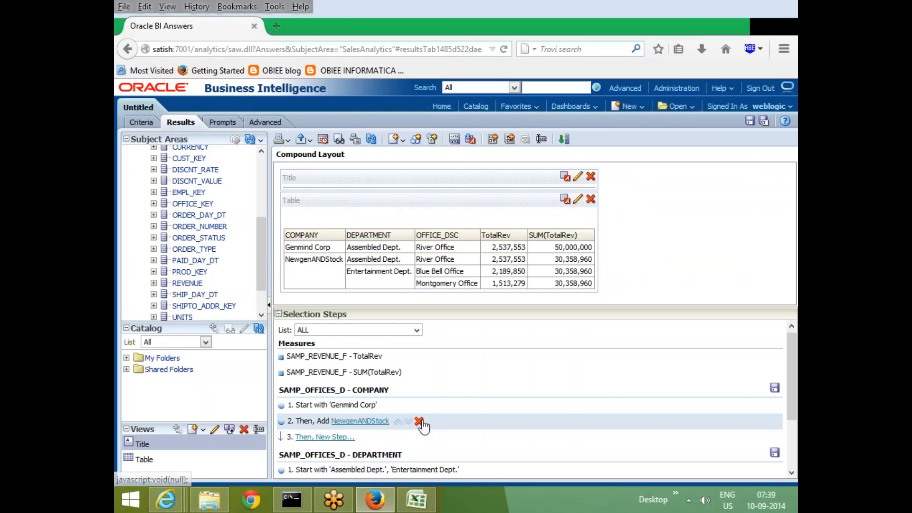
{"action": "left_click", "coordinate": [418, 422]}
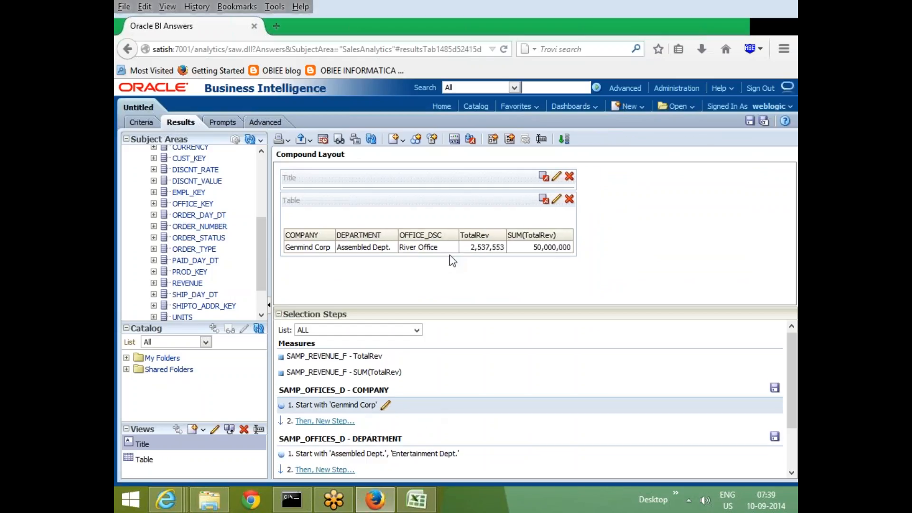
Try to remove Genmind Corp from the starting members of the COMPANY selection step.
{"action": "left_click", "coordinate": [516, 187]}
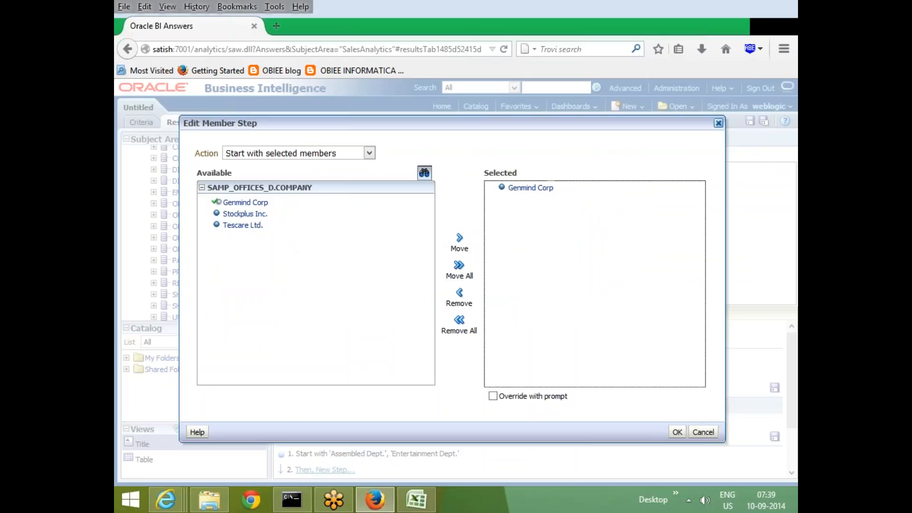
{"action": "left_click", "coordinate": [459, 297]}
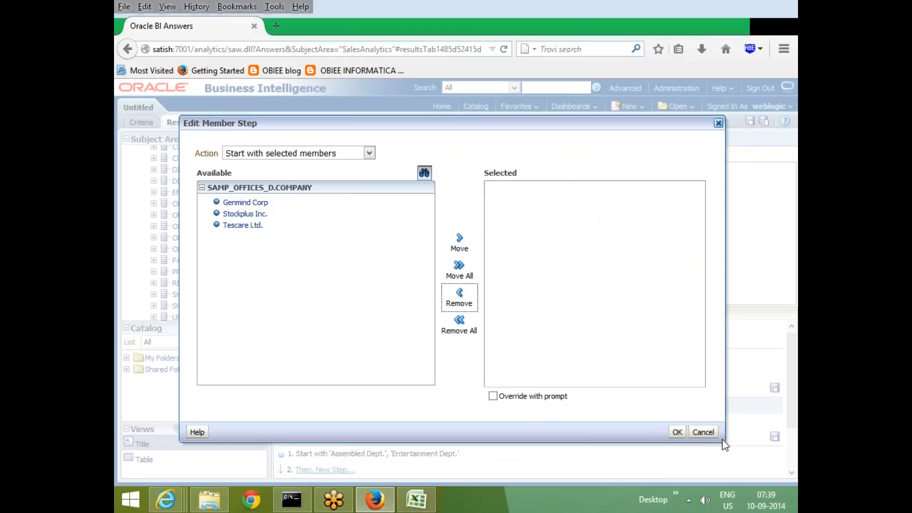
{"action": "left_click", "coordinate": [677, 431]}
{"action": "left_click", "coordinate": [494, 259]}
{"action": "left_click", "coordinate": [703, 433]}
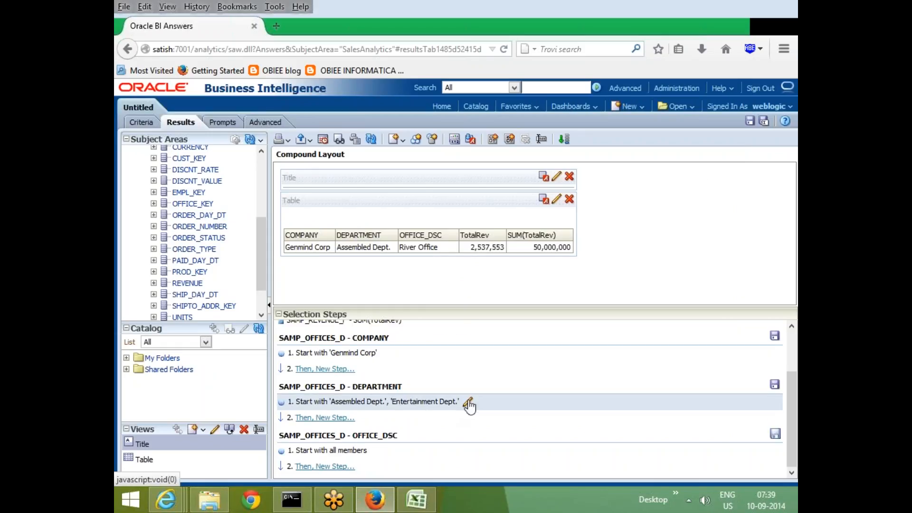
Edit the DEPARTMENT selection step so that it starts with all available departments as selected members.
{"action": "left_click", "coordinate": [467, 401]}
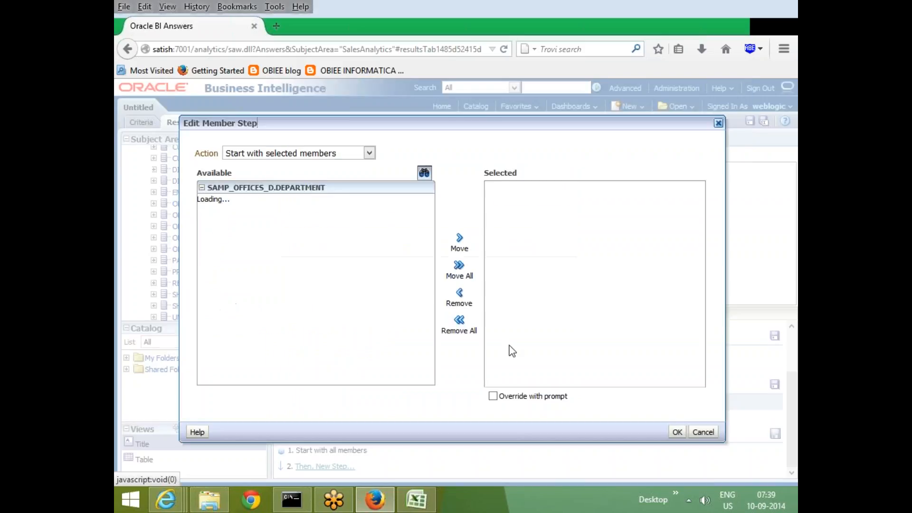
{"action": "left_click", "coordinate": [520, 188]}
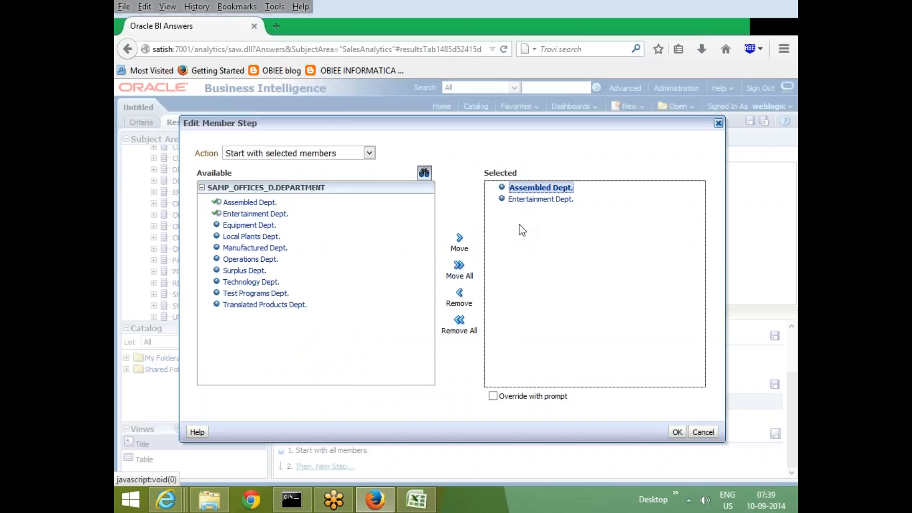
{"action": "left_click", "coordinate": [458, 265]}
{"action": "left_click", "coordinate": [677, 431]}
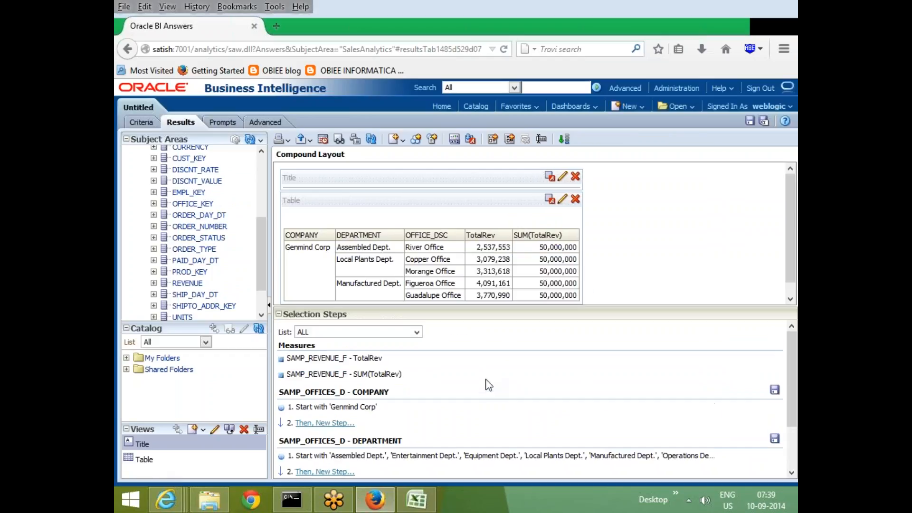
Create a new analysis on the SalesAnalytics subject area, leaving the current one unsaved.
{"action": "left_click", "coordinate": [637, 107]}
{"action": "left_click", "coordinate": [639, 139]}
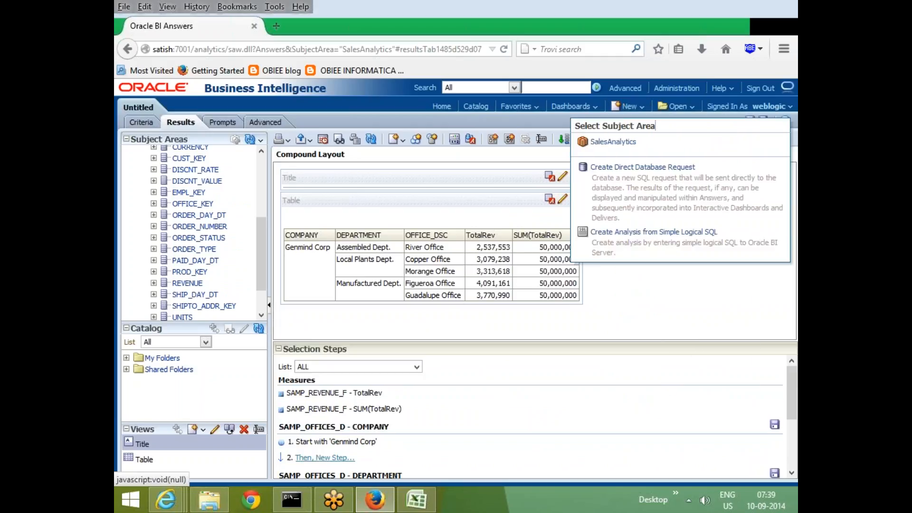
{"action": "left_click", "coordinate": [612, 142]}
{"action": "left_click", "coordinate": [540, 256]}
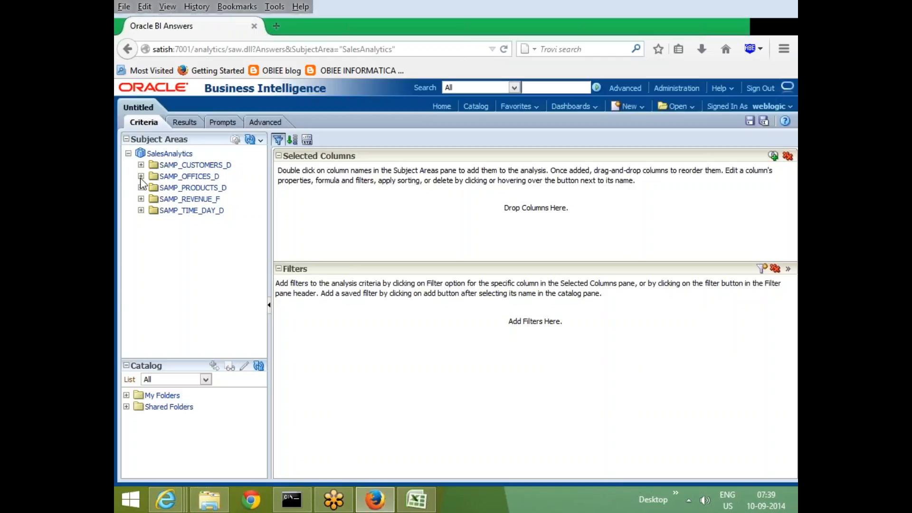
Add BRAND and LOB from SAMP_PRODUCTS_D and TotalRev from SAMP_REVENUE_F to the analysis, and display the results.
{"action": "left_click", "coordinate": [142, 188]}
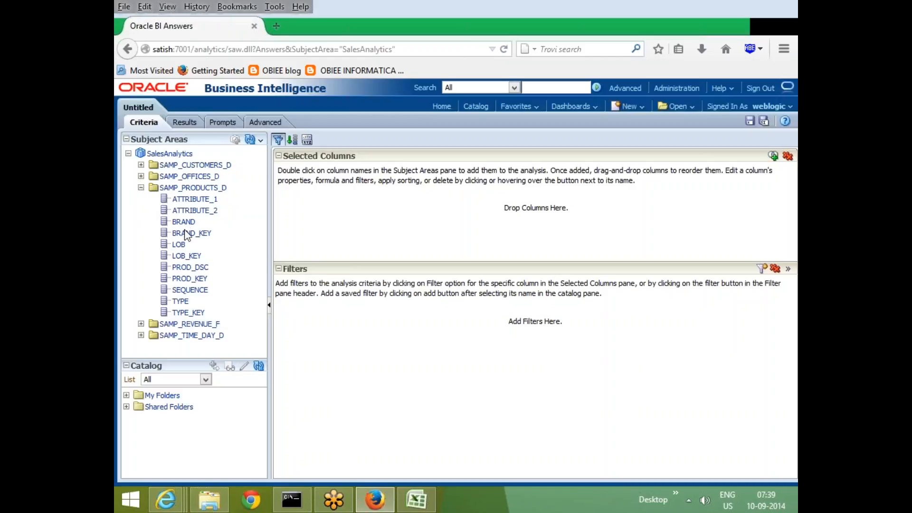
{"action": "double_click", "coordinate": [185, 222]}
{"action": "double_click", "coordinate": [180, 246]}
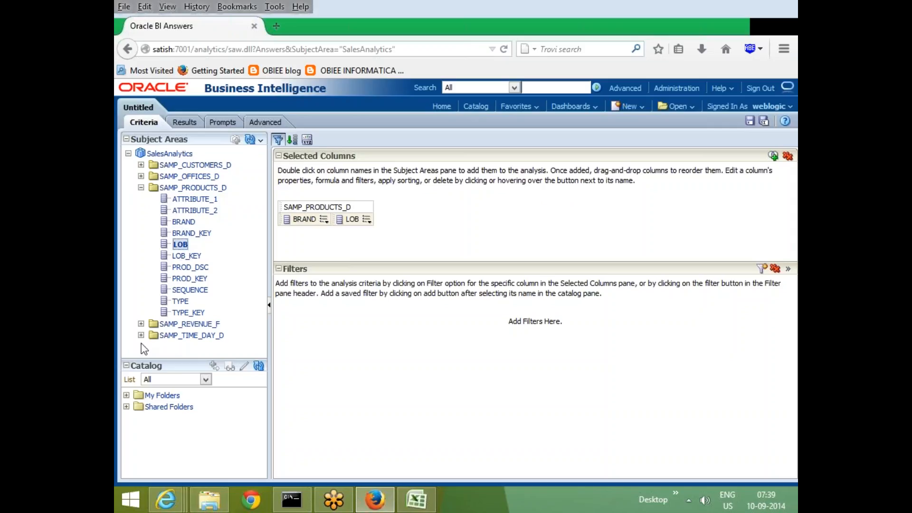
{"action": "left_click", "coordinate": [141, 324]}
{"action": "scroll", "coordinate": [221, 269], "scroll_direction": "down", "scroll_amount": 10}
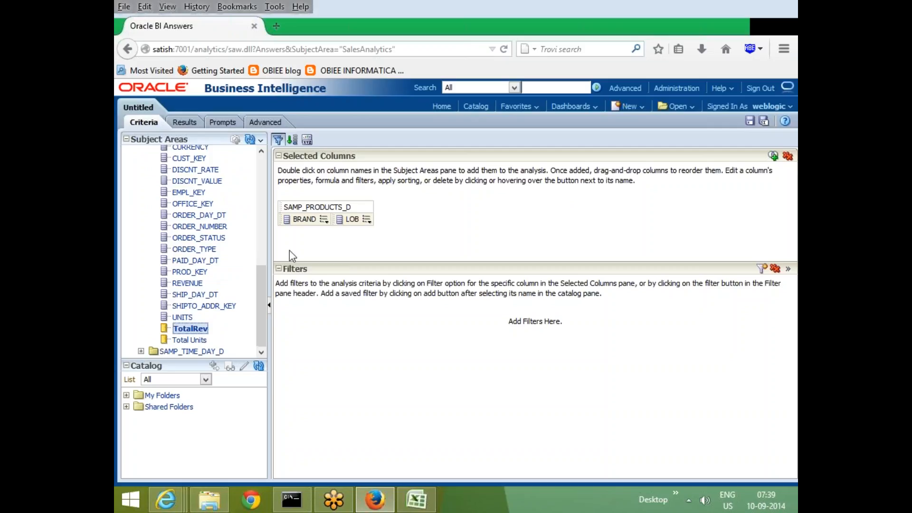
{"action": "left_click", "coordinate": [180, 122]}
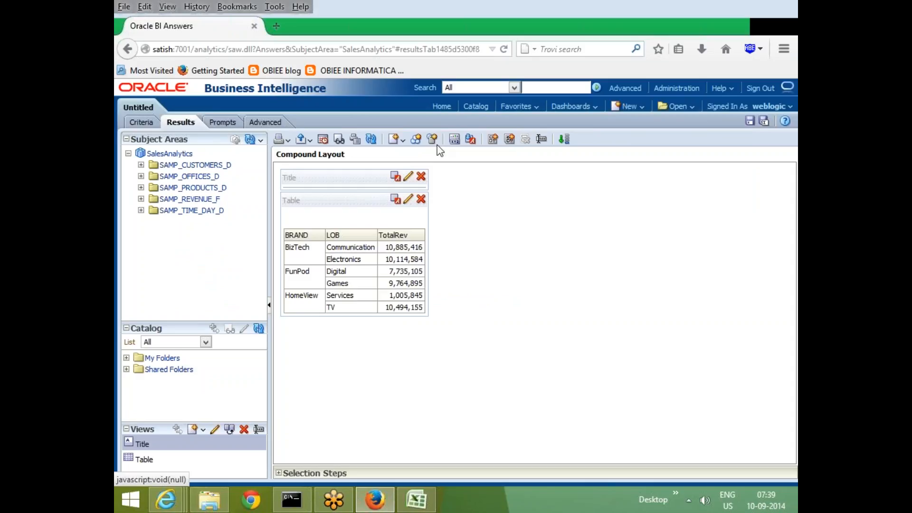
Start a new calculated item on SAMP_PRODUCTS_D.BRAND with the custom formula 'BizTech'+'FunPod'.
{"action": "left_click", "coordinate": [433, 139]}
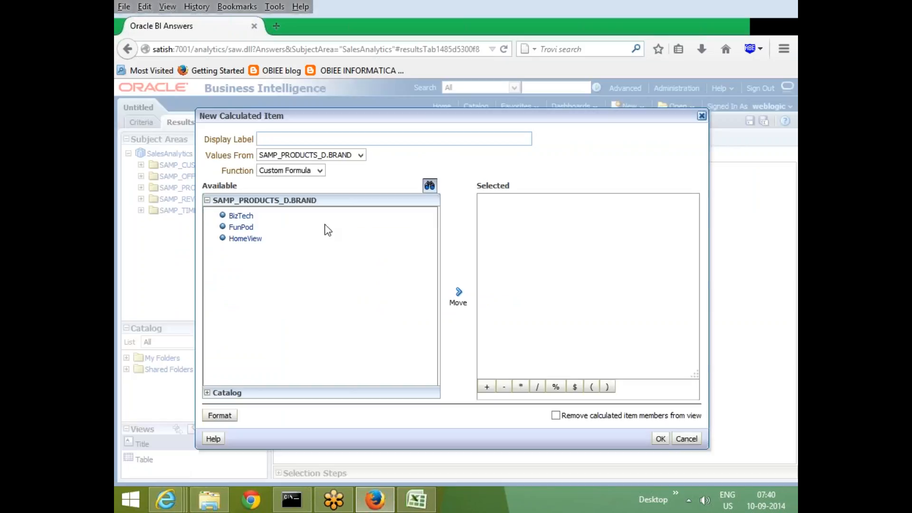
{"action": "left_click_drag", "start_coordinate": [422, 118], "coordinate": [532, 364]}
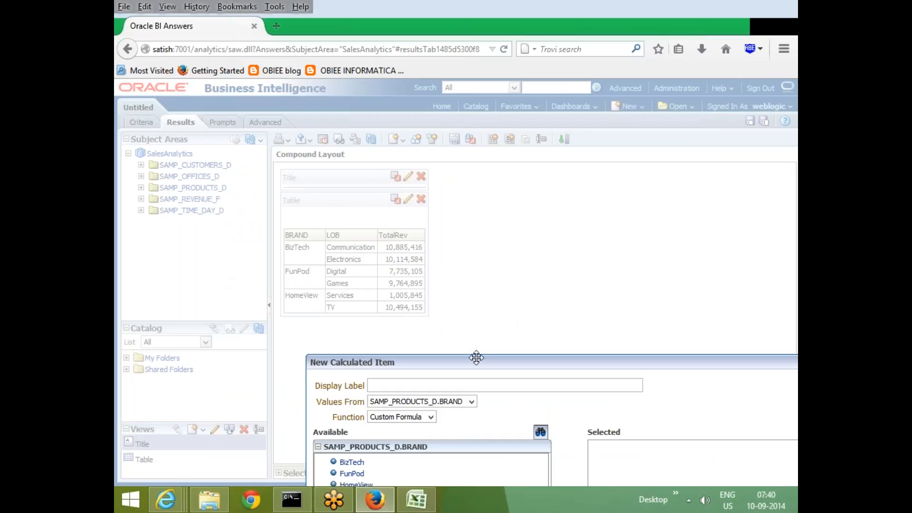
{"action": "left_click_drag", "start_coordinate": [474, 362], "coordinate": [413, 281]}
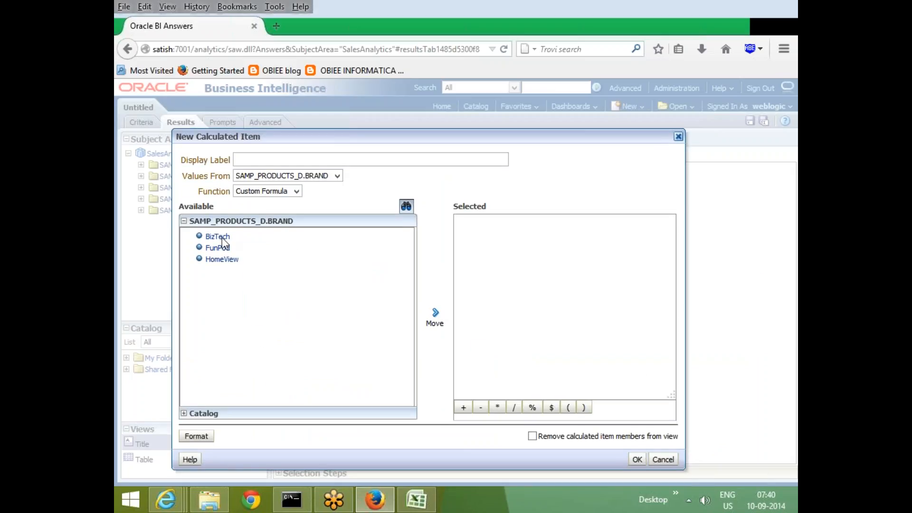
{"action": "left_click", "coordinate": [432, 315]}
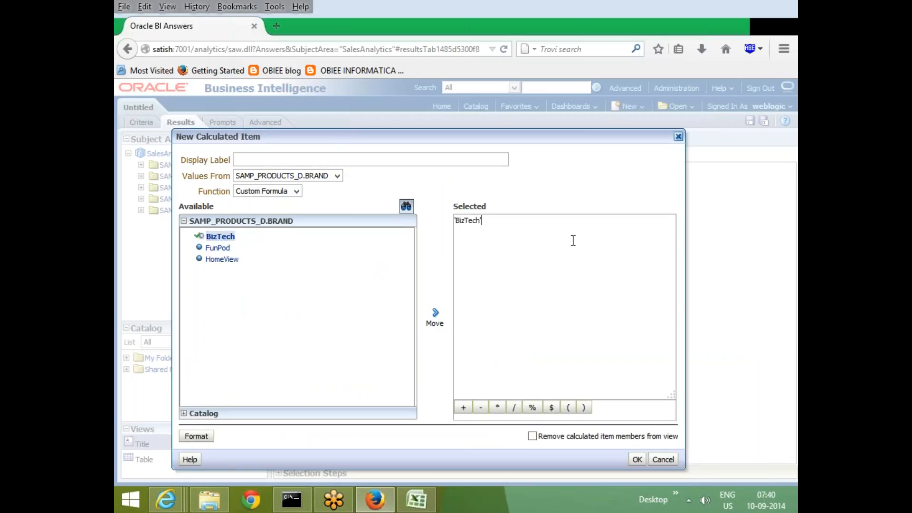
{"action": "type", "text": "+"}
{"action": "left_click", "coordinate": [217, 247]}
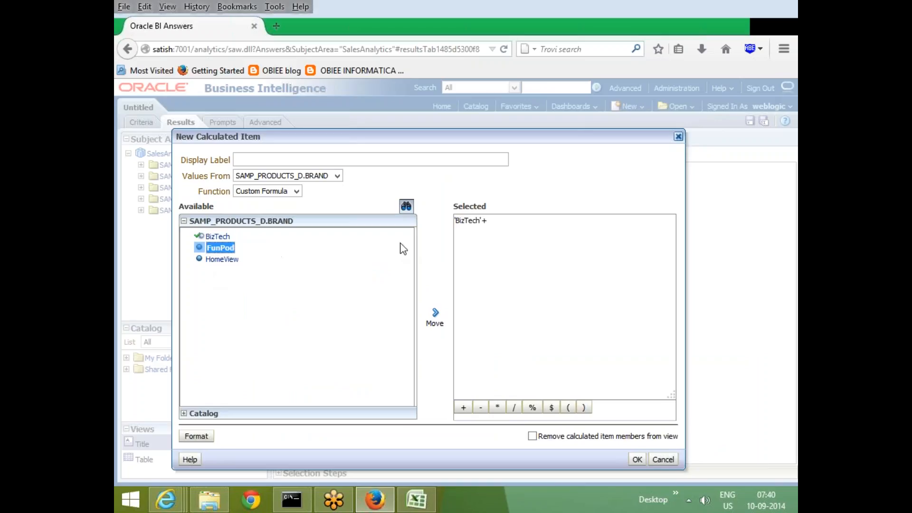
{"action": "left_click", "coordinate": [435, 314]}
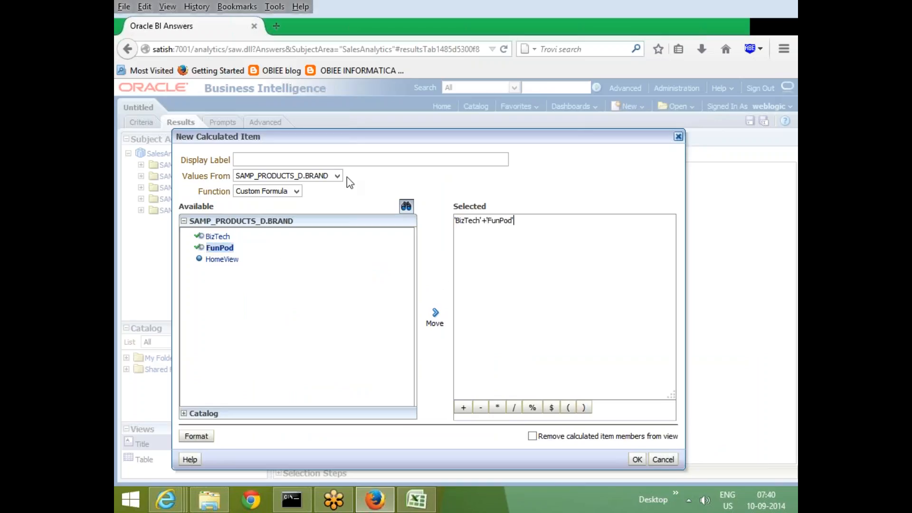
Label the calculated item Biz_Fun and add it to the results.
{"action": "left_click", "coordinate": [347, 160]}
{"action": "type", "text": "Biz_Fun"}
{"action": "left_click", "coordinate": [636, 459]}
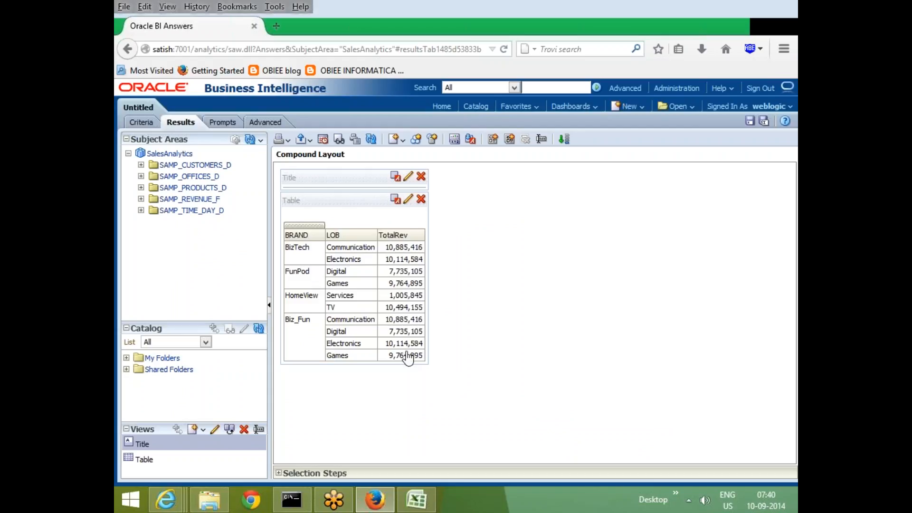
Compare the LOB and TotalRev rows of Biz_Fun with those of BizTech and FunPod in the results table.
{"action": "left_click", "coordinate": [335, 248]}
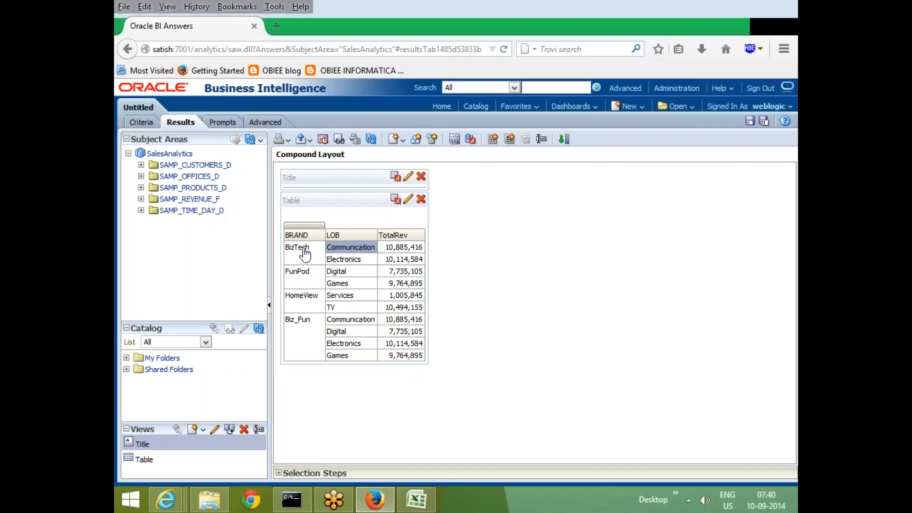
{"action": "left_click", "coordinate": [362, 323]}
{"action": "left_click", "coordinate": [402, 322]}
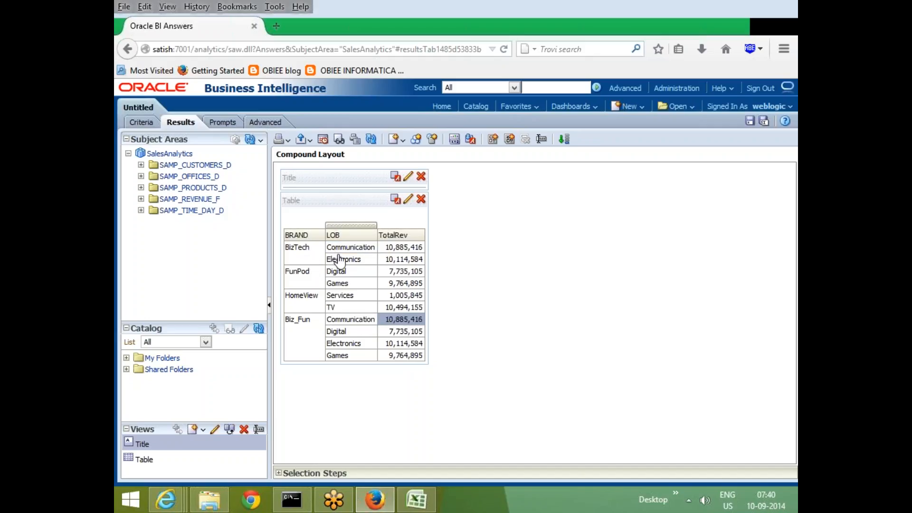
{"action": "left_click", "coordinate": [335, 258]}
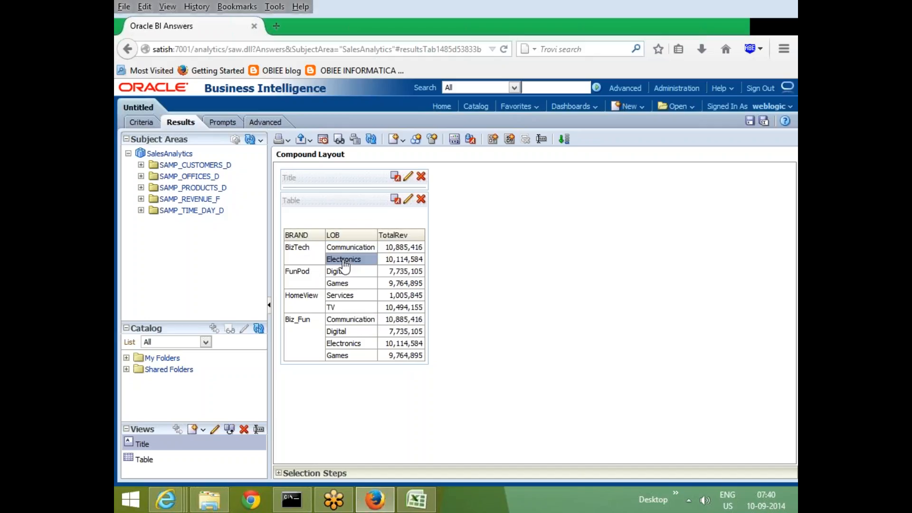
{"action": "left_click", "coordinate": [402, 343]}
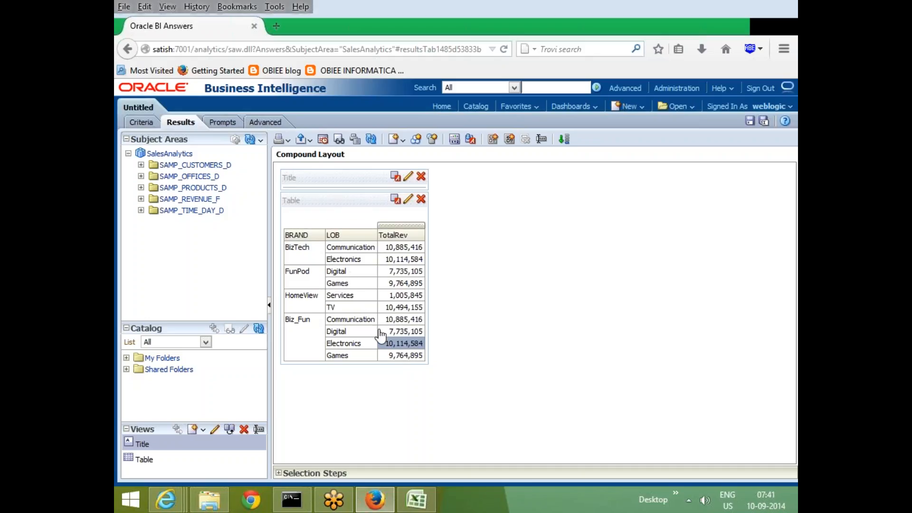
{"action": "left_click", "coordinate": [348, 247]}
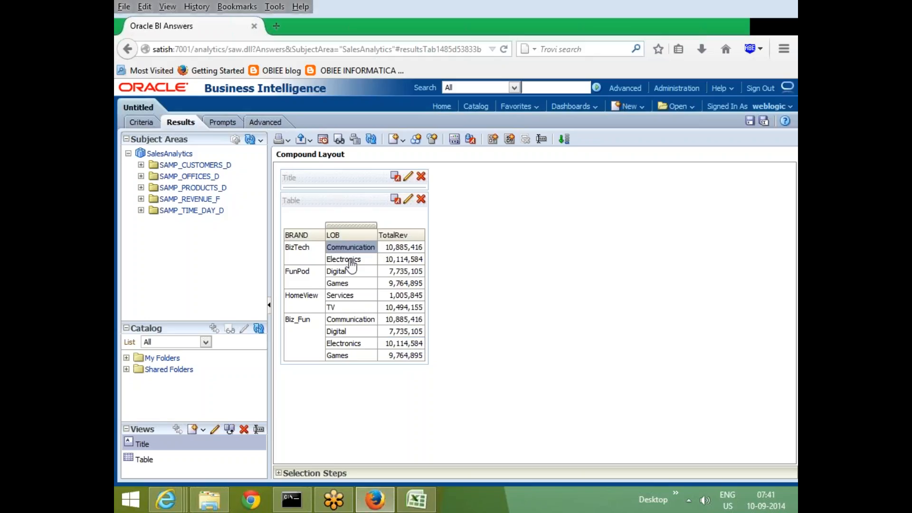
{"action": "left_click", "coordinate": [350, 260]}
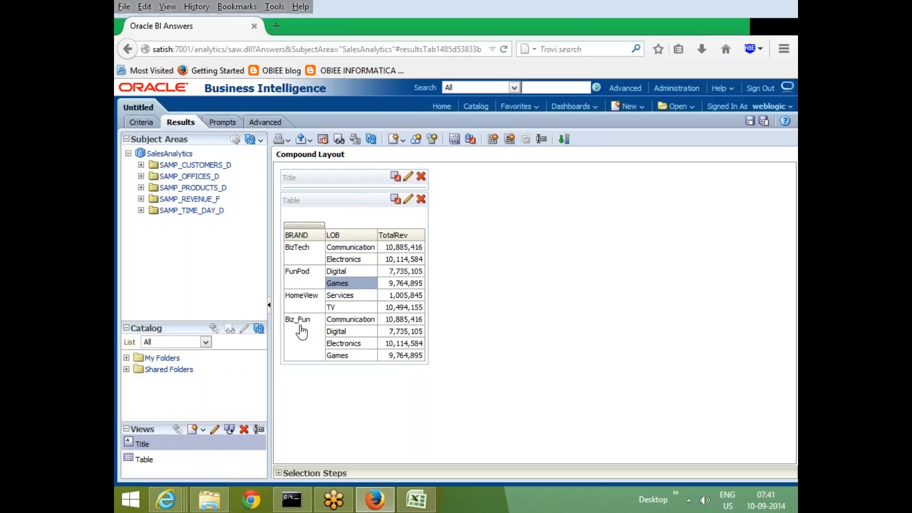
Create a group labelled NewGrp on SAMP_PRODUCTS_D.BRAND containing HomeView and FunPod.
{"action": "left_click", "coordinate": [411, 140]}
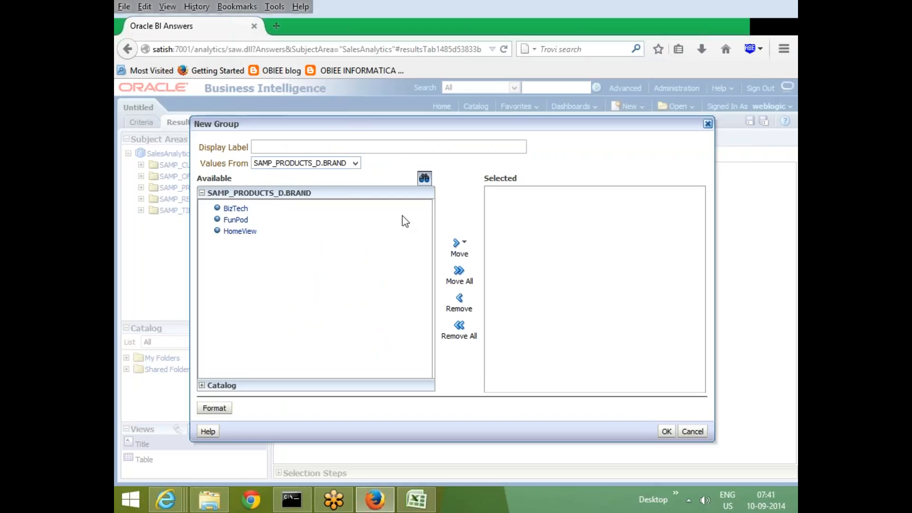
{"action": "left_click", "coordinate": [314, 145]}
{"action": "type", "text": "NewGrp"}
{"action": "left_click", "coordinate": [242, 231]}
{"action": "left_click", "coordinate": [459, 244]}
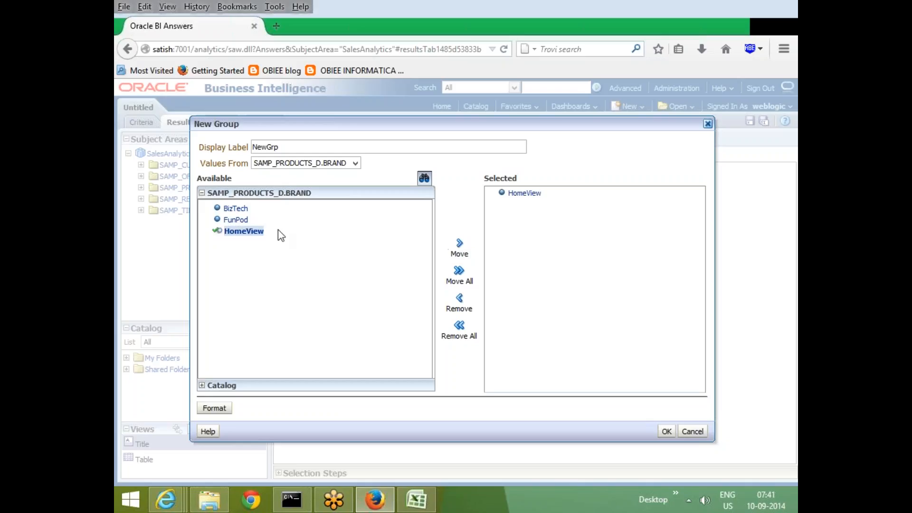
{"action": "left_click", "coordinate": [236, 220]}
{"action": "left_click", "coordinate": [459, 244]}
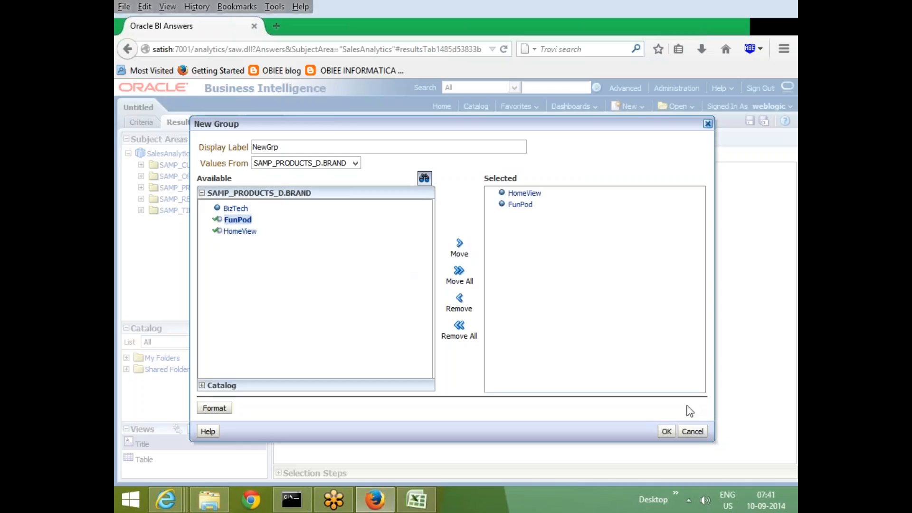
{"action": "left_click", "coordinate": [665, 432]}
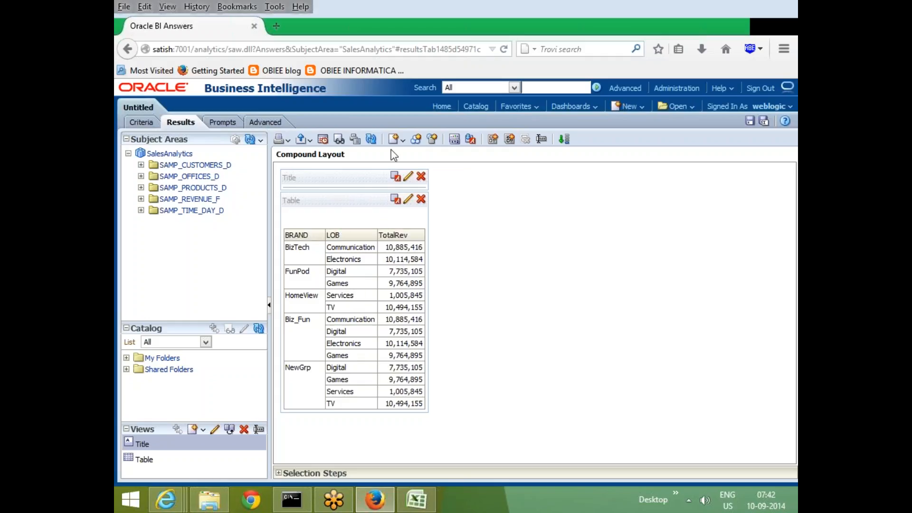
Create a calculated item labelled bz on SAMP_PRODUCTS_D.BRAND with the custom formula 'BizTech'-'FunPod', and view its rows.
{"action": "left_click", "coordinate": [435, 141]}
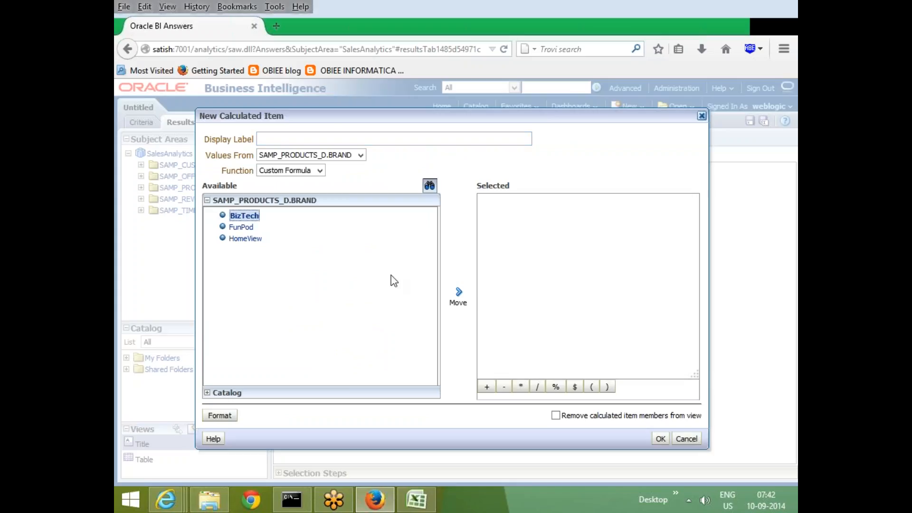
{"action": "left_click", "coordinate": [457, 297]}
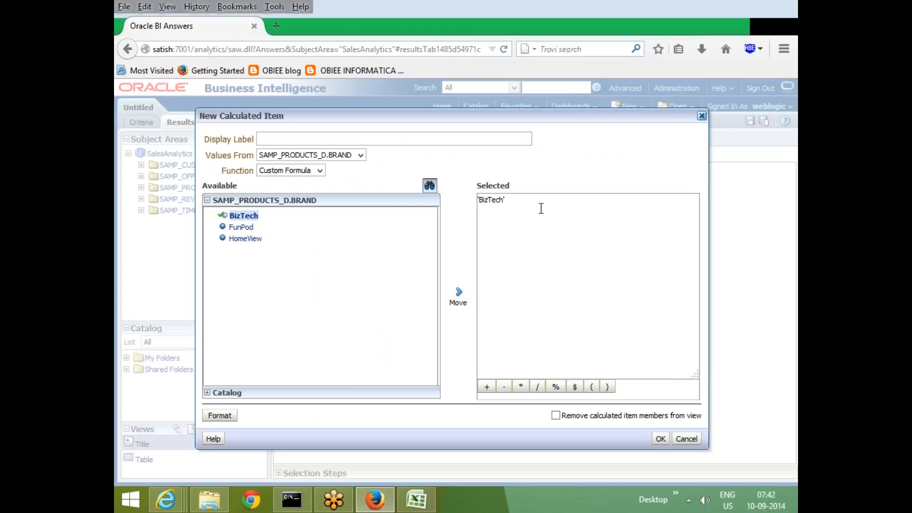
{"action": "type", "text": "-"}
{"action": "left_click", "coordinate": [243, 227]}
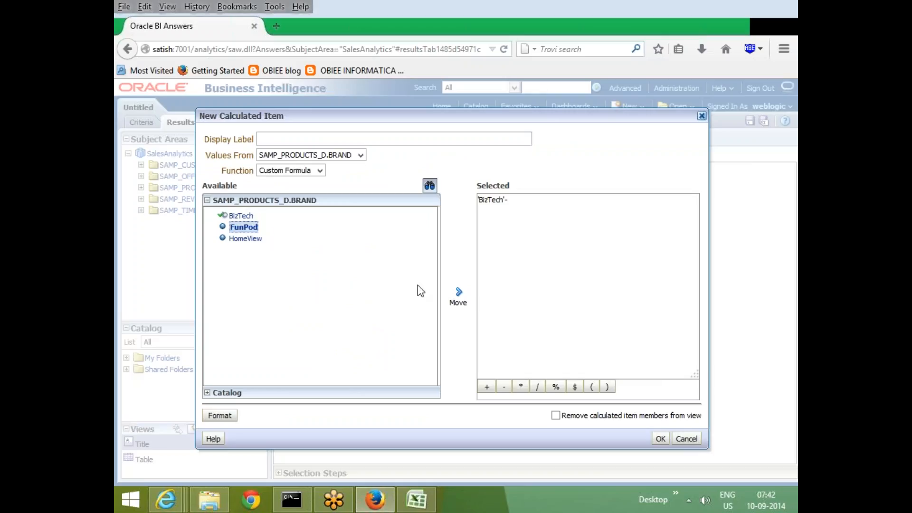
{"action": "left_click", "coordinate": [458, 294]}
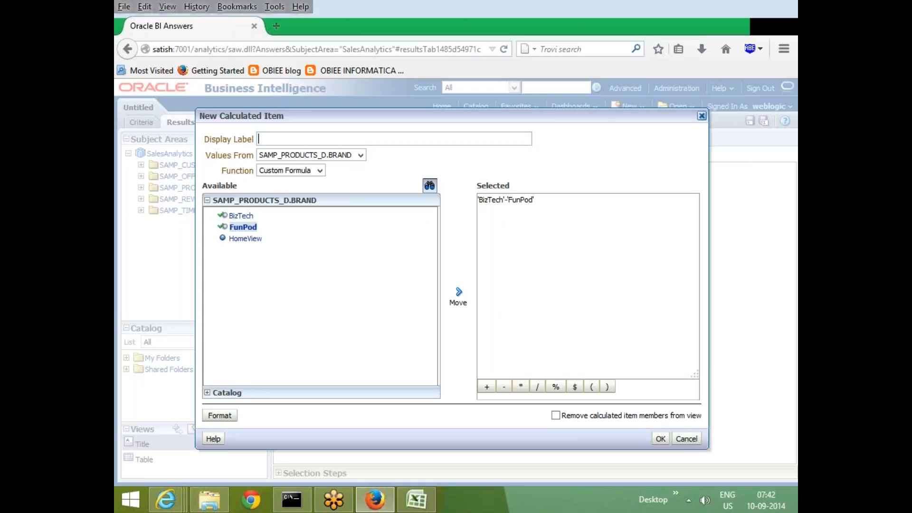
{"action": "type", "text": "bz"}
{"action": "left_click", "coordinate": [661, 438]}
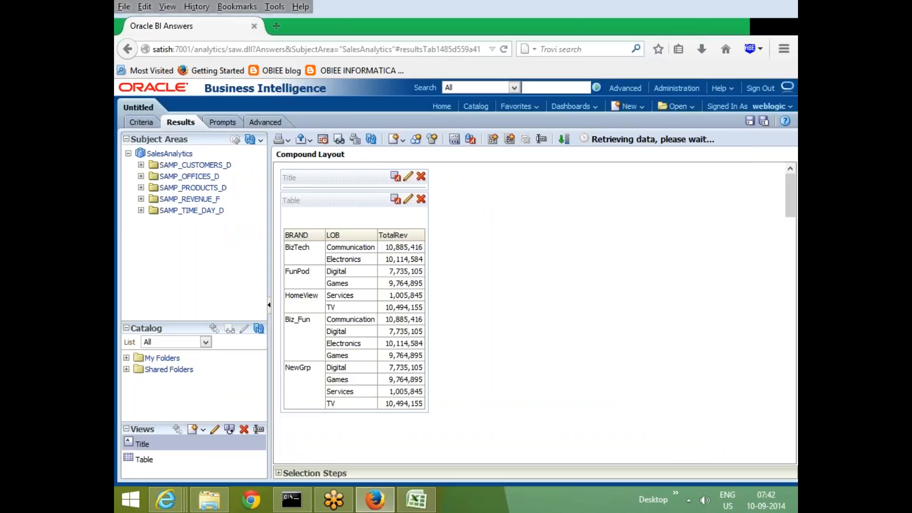
{"action": "scroll", "coordinate": [471, 389], "scroll_direction": "down", "scroll_amount": 1}
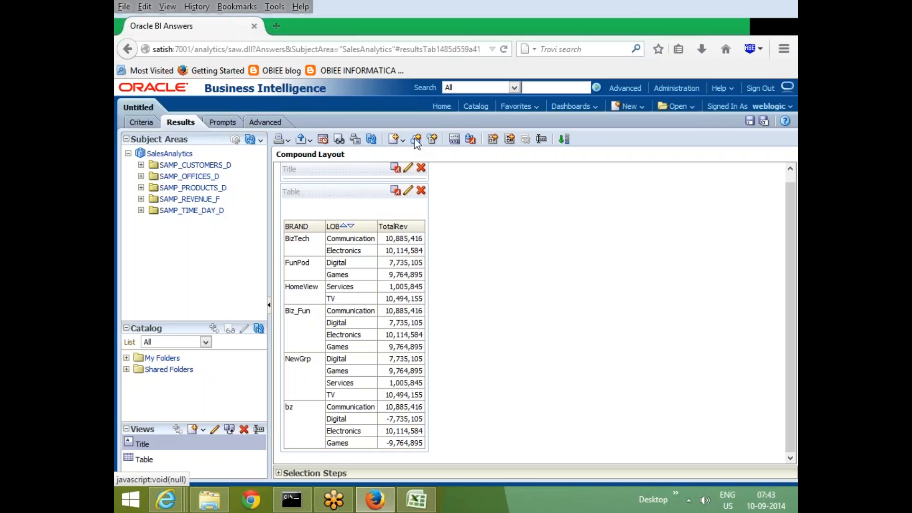
{"action": "left_click", "coordinate": [398, 143]}
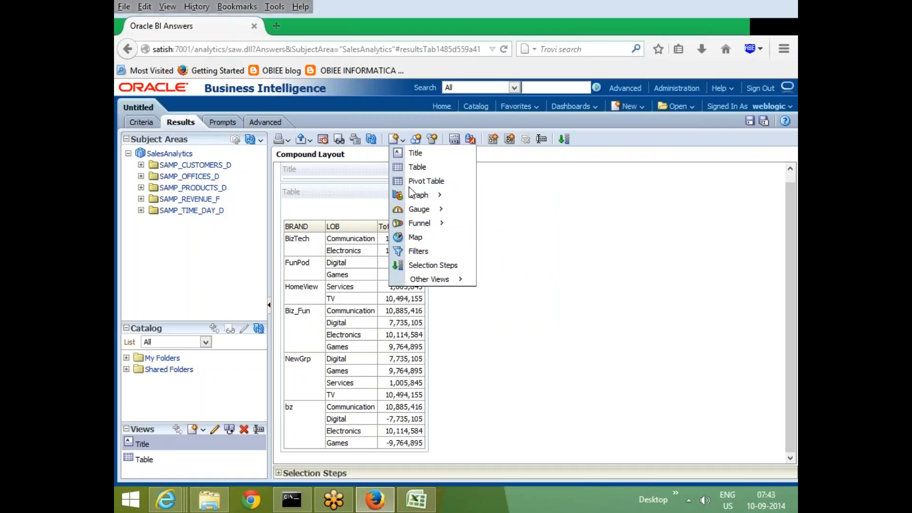
{"action": "mouse_move", "coordinate": [425, 195]}
{"action": "left_click", "coordinate": [378, 153]}
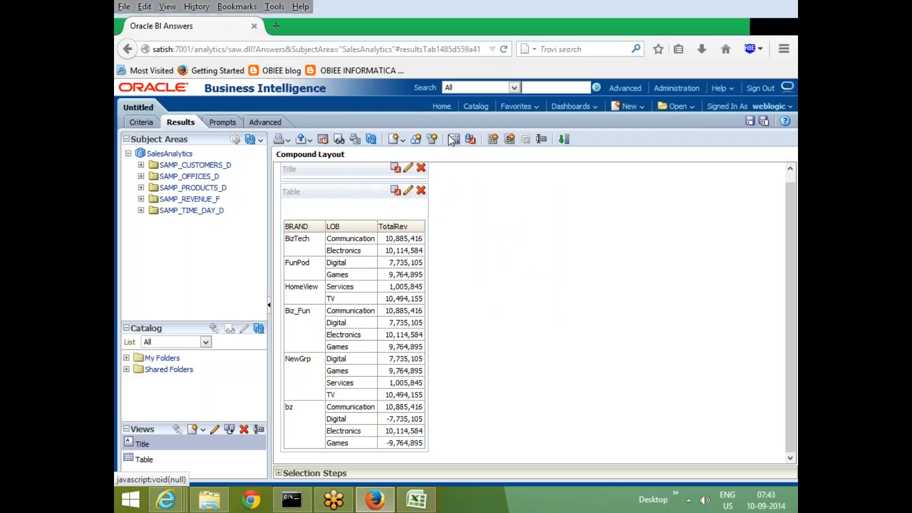
Try A4 paper with the orientation and print rows choices in the print options, and discard the changes.
{"action": "left_click", "coordinate": [355, 140]}
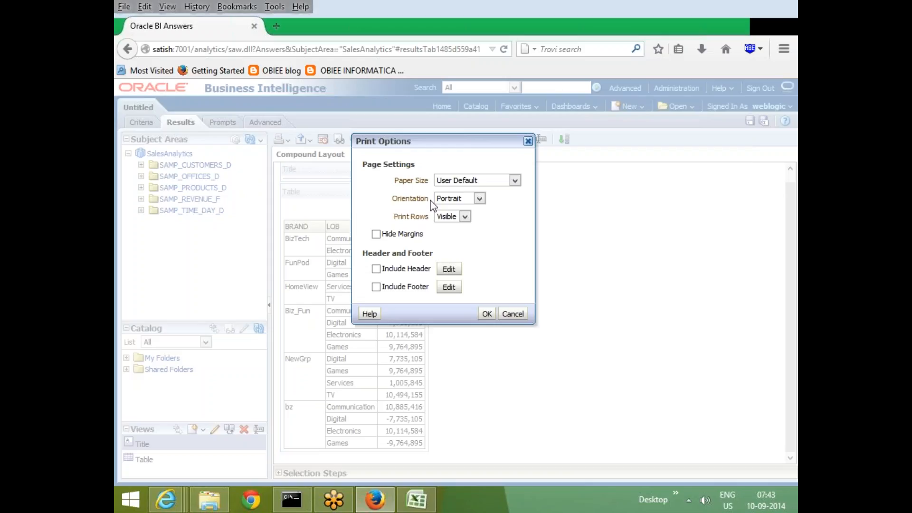
{"action": "left_click", "coordinate": [515, 180]}
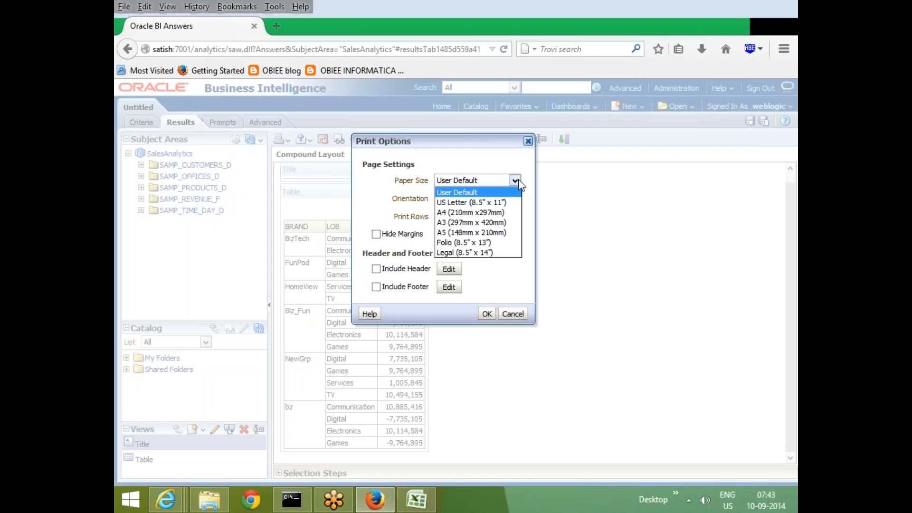
{"action": "left_click", "coordinate": [480, 213]}
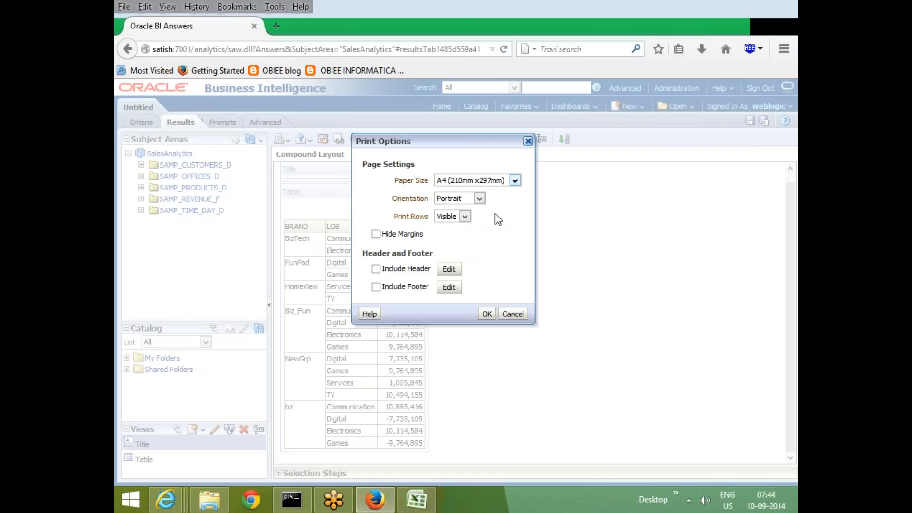
{"action": "left_click", "coordinate": [480, 198]}
{"action": "left_click", "coordinate": [476, 198]}
{"action": "left_click", "coordinate": [465, 216]}
{"action": "left_click", "coordinate": [450, 238]}
{"action": "left_click", "coordinate": [464, 217]}
{"action": "left_click", "coordinate": [456, 230]}
{"action": "left_click", "coordinate": [466, 217]}
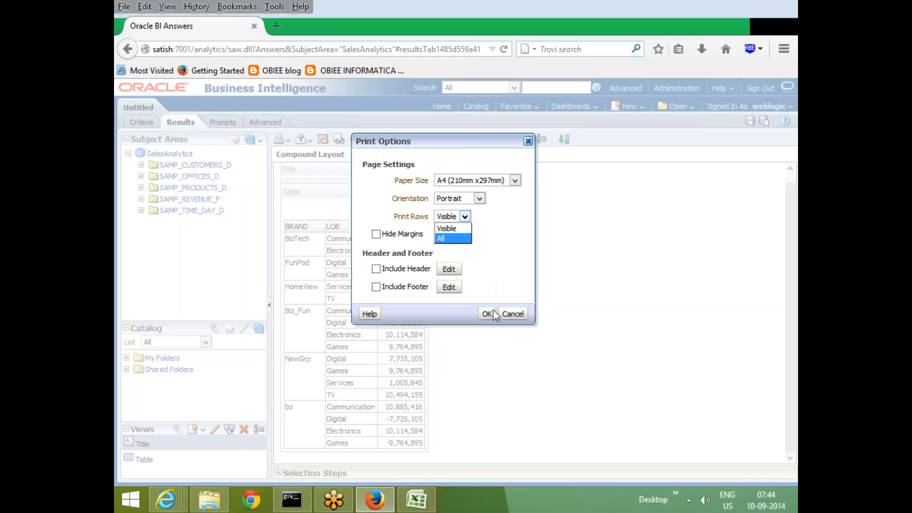
{"action": "left_click", "coordinate": [513, 314]}
{"action": "left_click", "coordinate": [513, 314]}
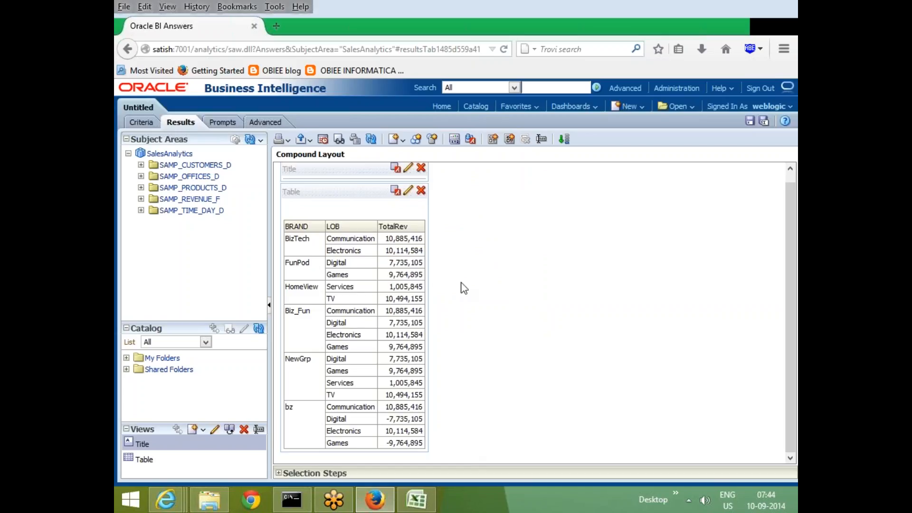
Try including a header in the print options, inspect the header editor, and discard everything.
{"action": "mouse_move", "coordinate": [356, 233]}
{"action": "left_click", "coordinate": [355, 140]}
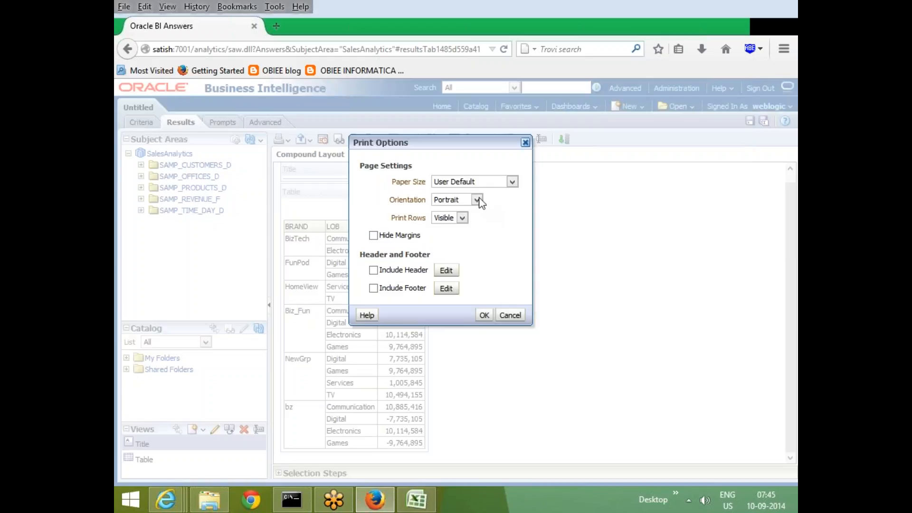
{"action": "left_click", "coordinate": [476, 200]}
{"action": "left_click", "coordinate": [475, 211]}
{"action": "left_click", "coordinate": [459, 229]}
{"action": "left_click", "coordinate": [373, 270]}
{"action": "left_click", "coordinate": [445, 270]}
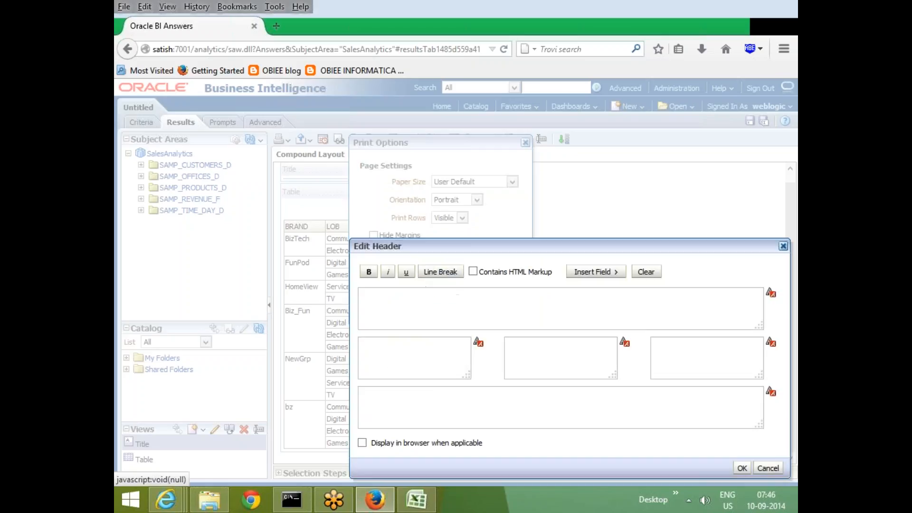
{"action": "left_click", "coordinate": [772, 468]}
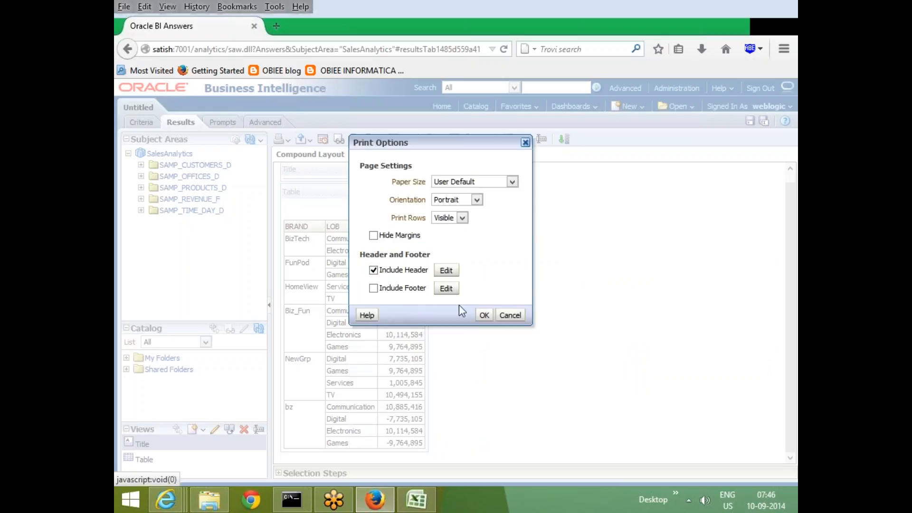
{"action": "left_click", "coordinate": [374, 270]}
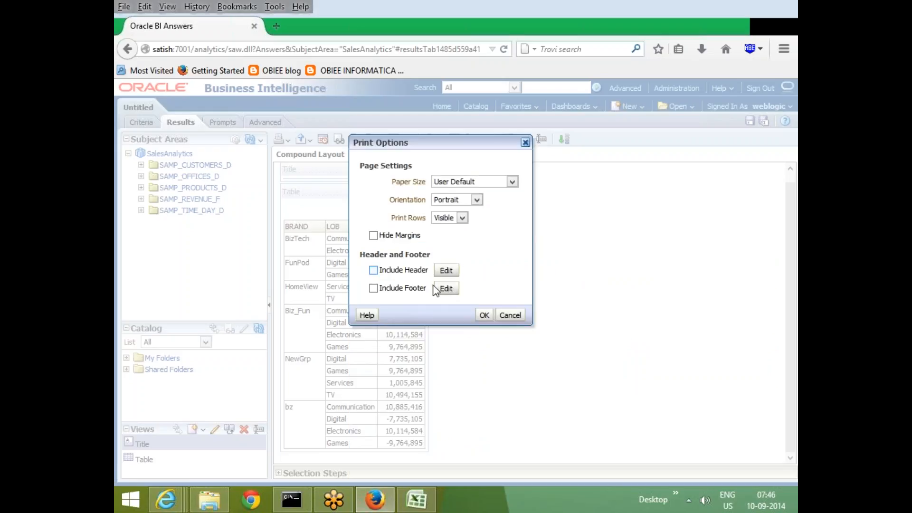
{"action": "left_click", "coordinate": [511, 315]}
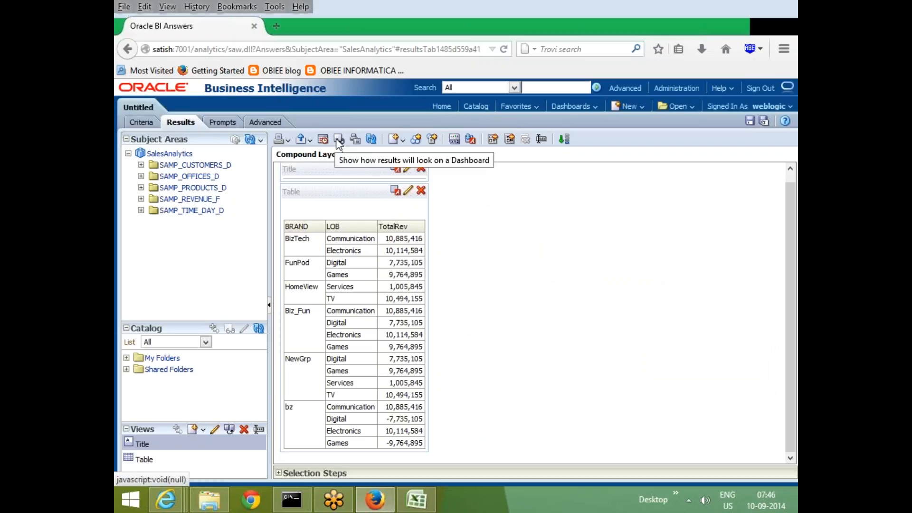
Preview how the results will look on a dashboard and close the preview.
{"action": "left_click", "coordinate": [339, 140]}
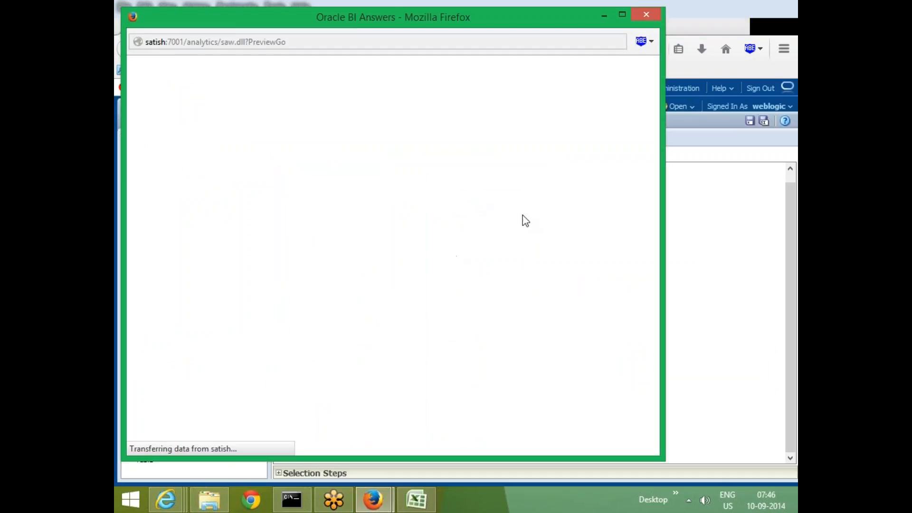
{"action": "left_click", "coordinate": [645, 15]}
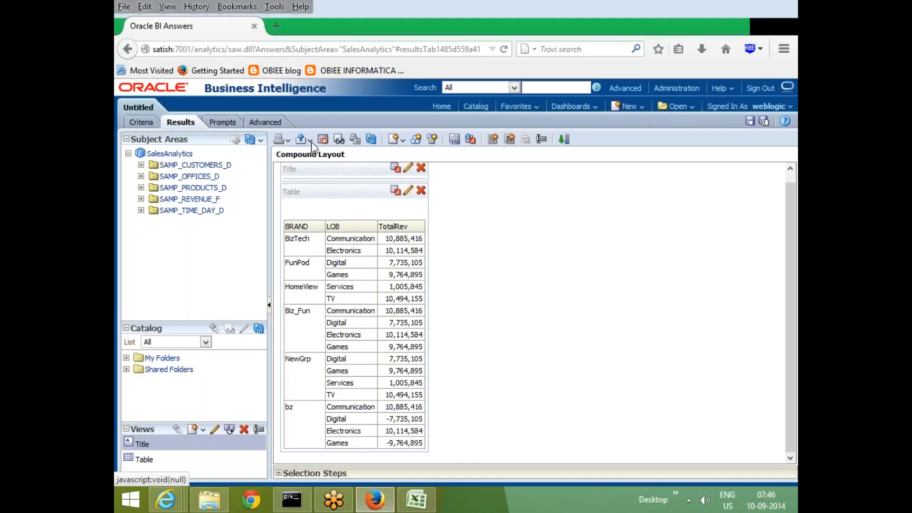
{"action": "left_click", "coordinate": [321, 140]}
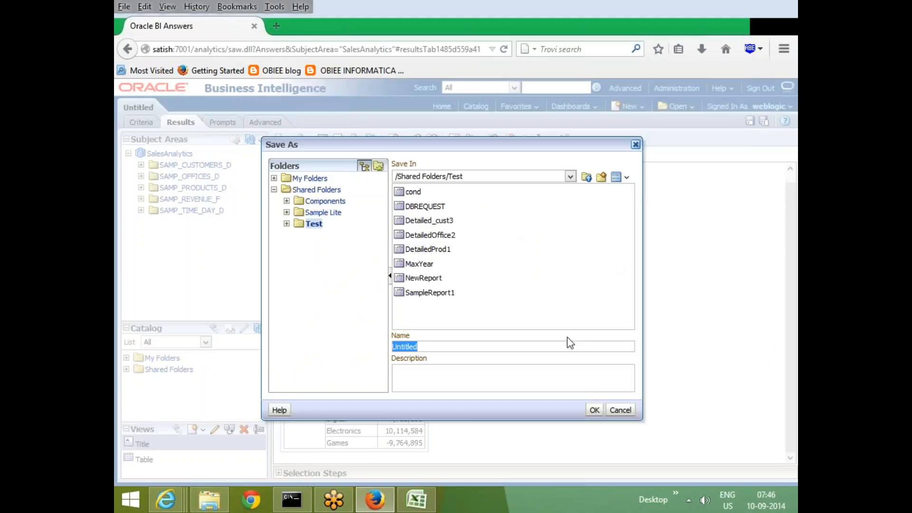
{"action": "left_click", "coordinate": [620, 409]}
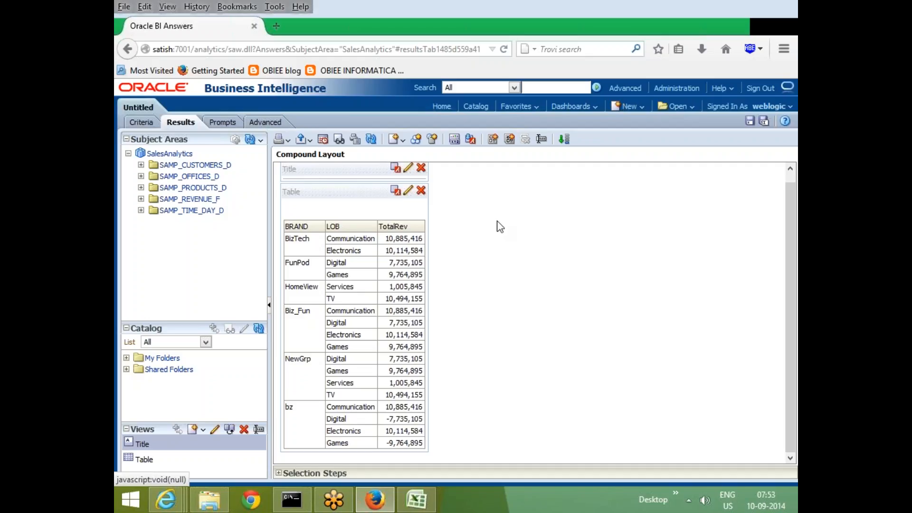
{"action": "left_click", "coordinate": [749, 121]}
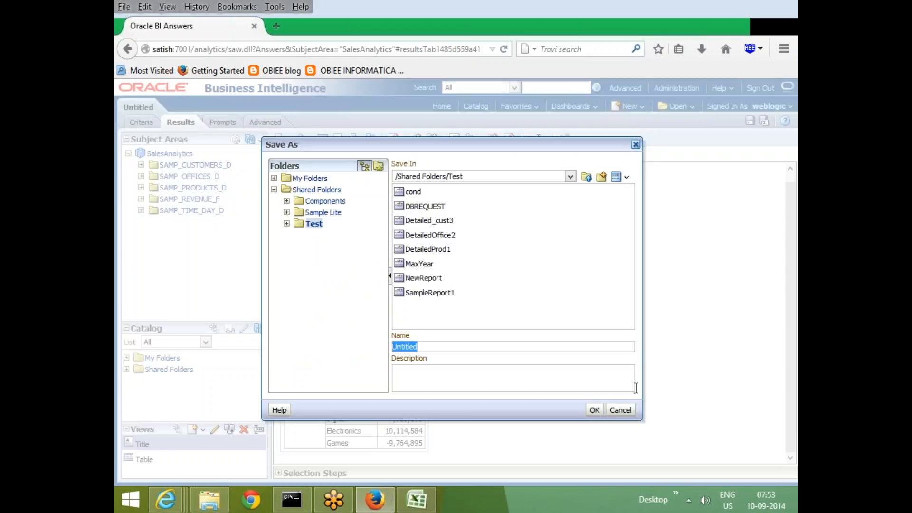
{"action": "left_click", "coordinate": [621, 410]}
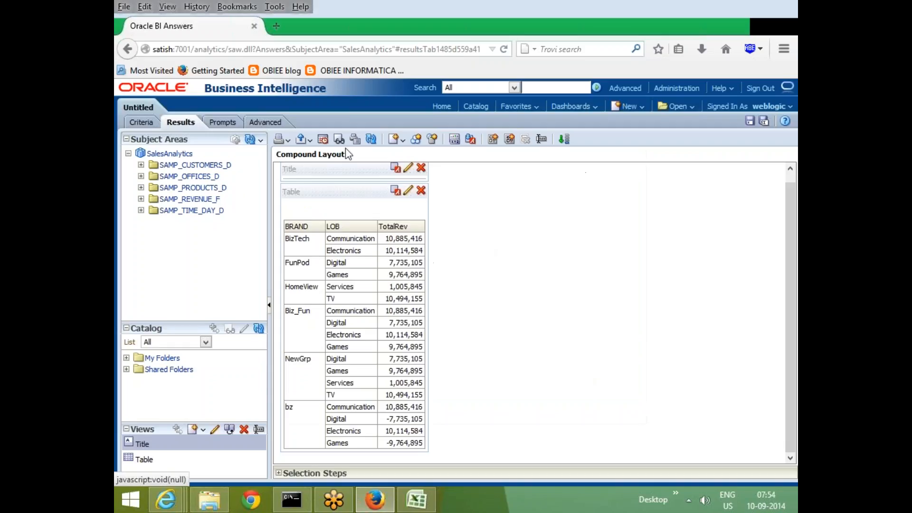
Schedule the analysis through a new agent, saving it as Untitled in /Shared Folders/Test.
{"action": "left_click", "coordinate": [324, 140]}
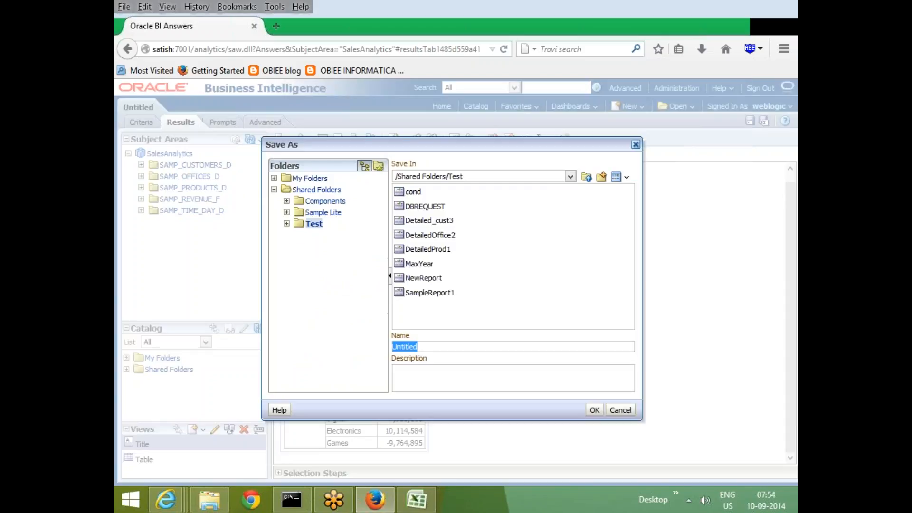
{"action": "left_click", "coordinate": [618, 412]}
{"action": "left_click", "coordinate": [594, 409]}
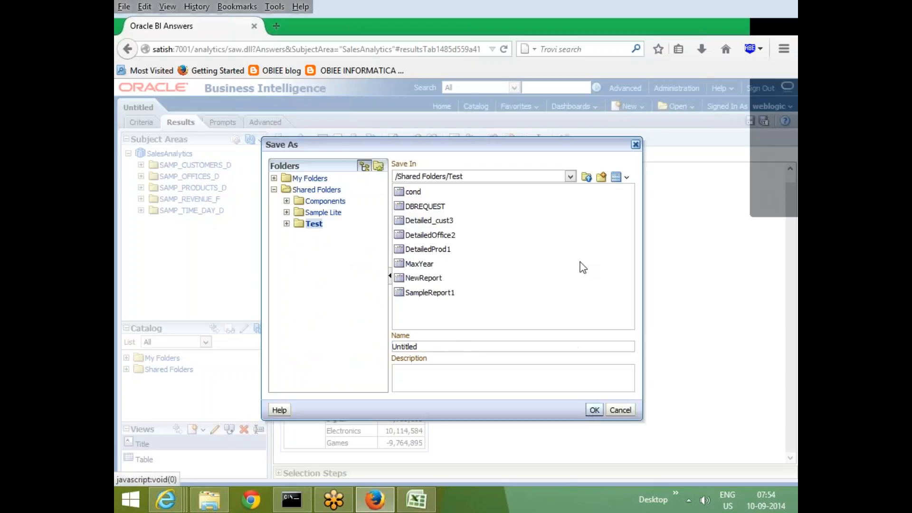
{"action": "left_click", "coordinate": [549, 257]}
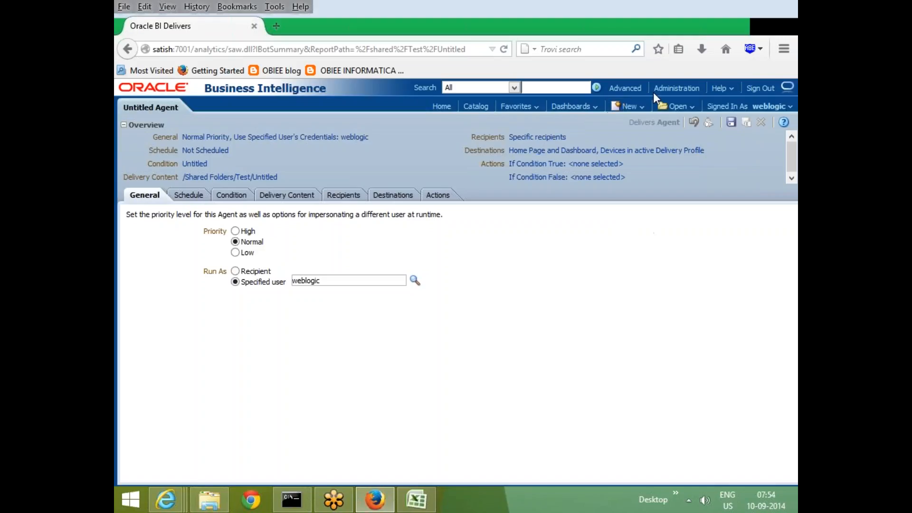
{"action": "left_click", "coordinate": [669, 88]}
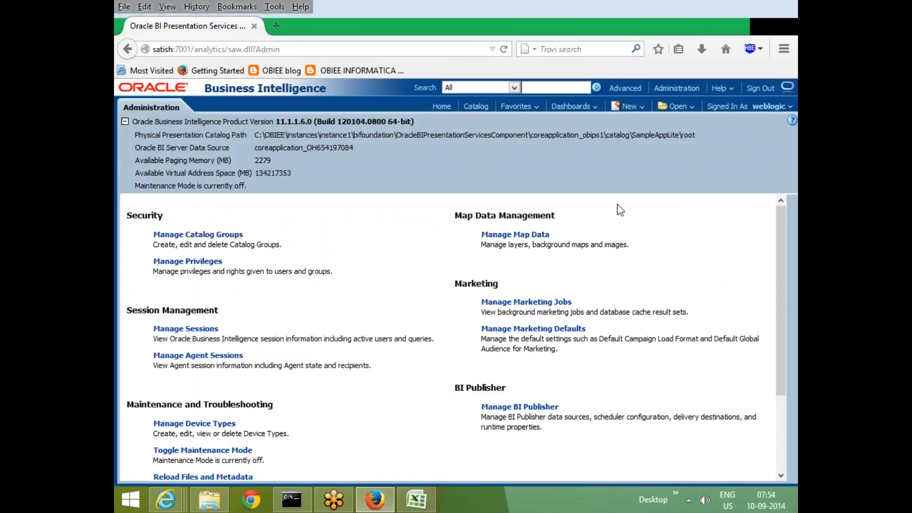
{"action": "left_click", "coordinate": [628, 106]}
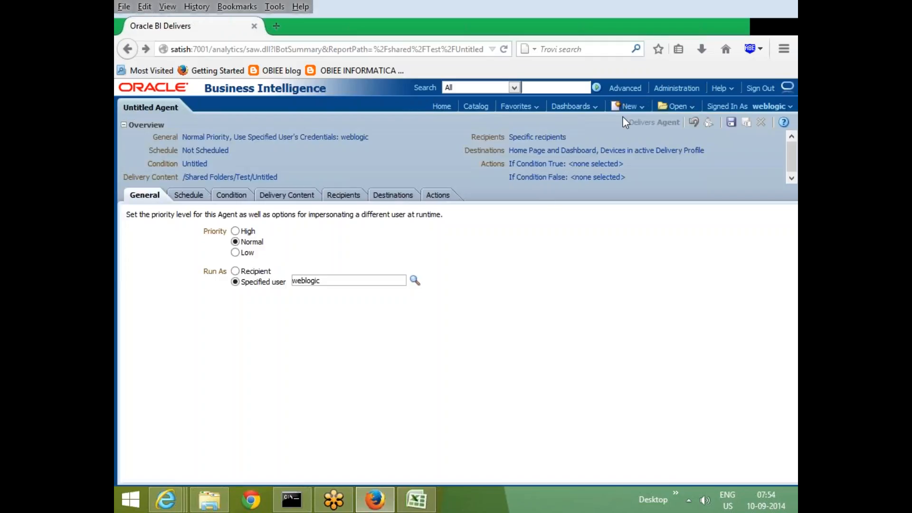
{"action": "left_click", "coordinate": [636, 107]}
{"action": "left_click", "coordinate": [645, 107]}
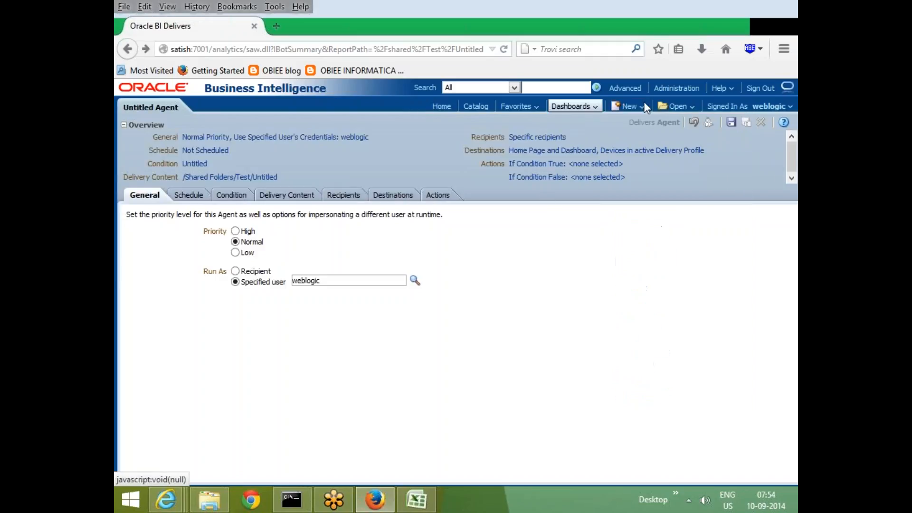
{"action": "left_click", "coordinate": [660, 107]}
{"action": "mouse_move", "coordinate": [634, 107]}
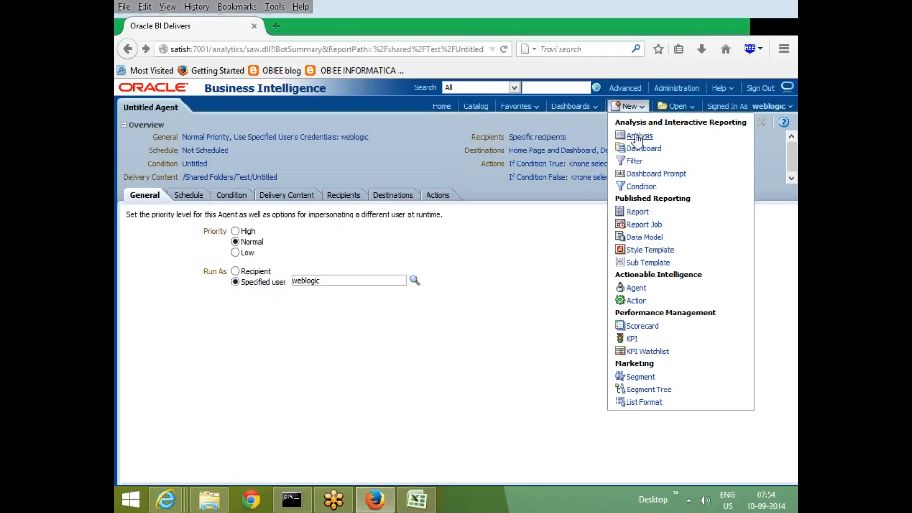
{"action": "left_click", "coordinate": [638, 135]}
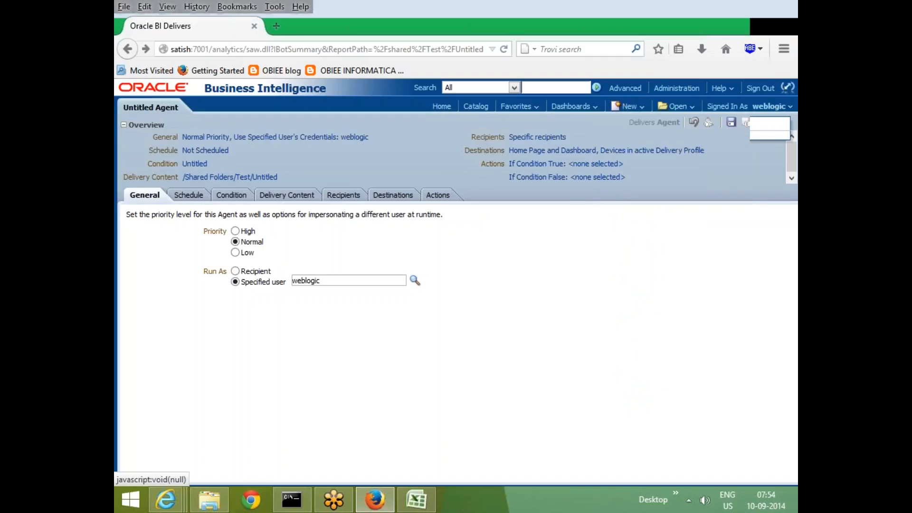
Return from the untitled agent to the SalesAnalytics analysis with its BRAND, LOB and TotalRev columns.
{"action": "left_click", "coordinate": [127, 50]}
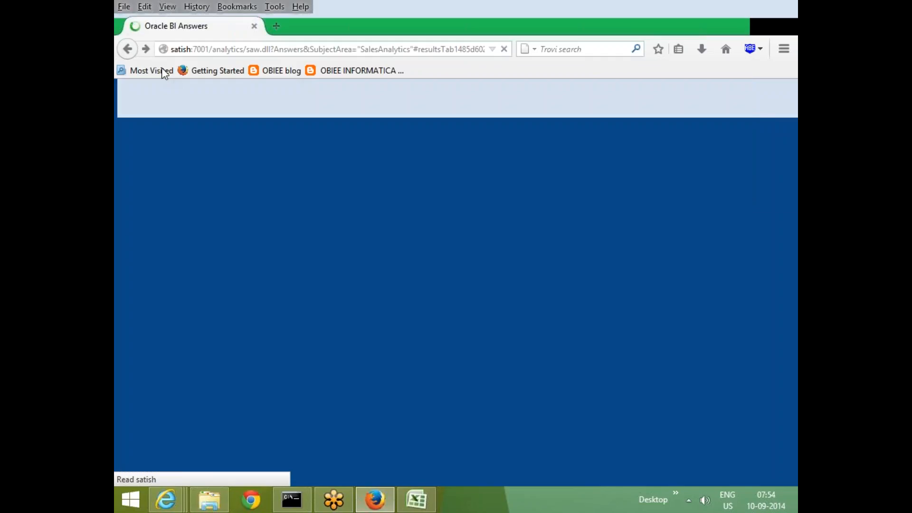
{"action": "left_click", "coordinate": [129, 52]}
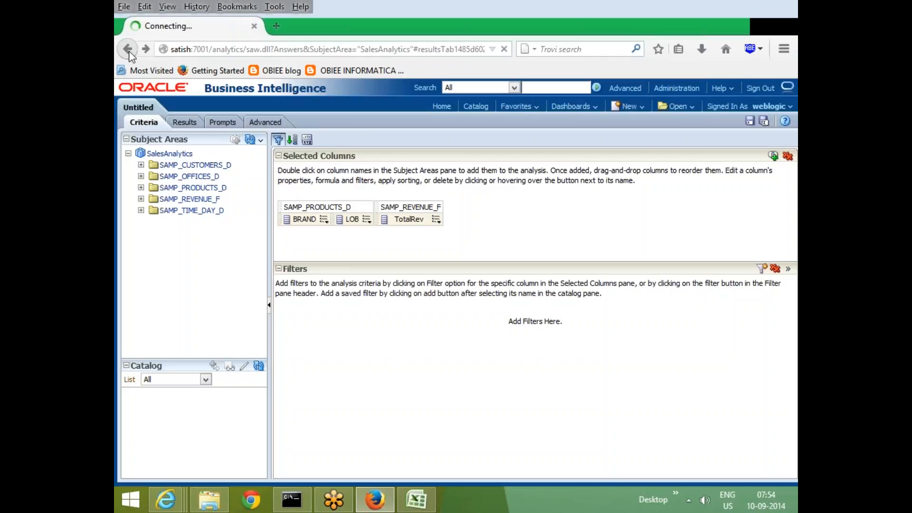
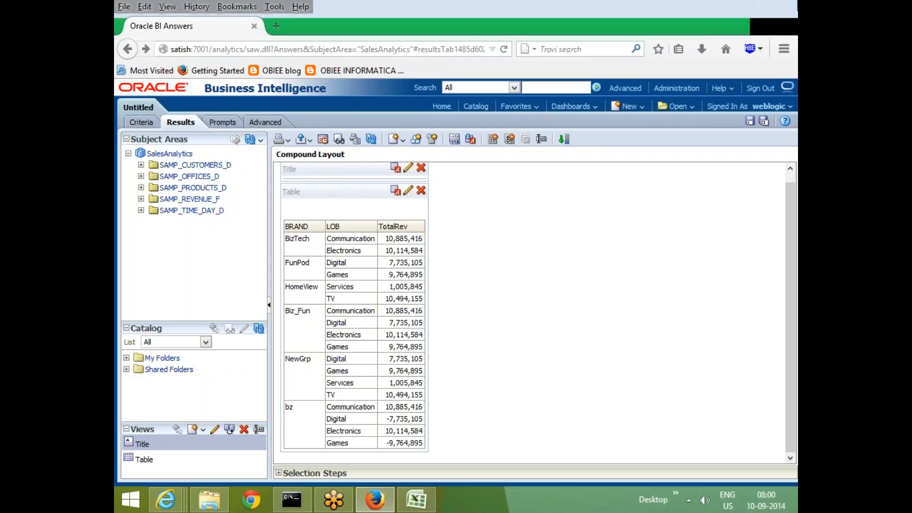
Look through the installed programs for the Oracle Business Intelligence group and return to the analysis.
{"action": "mouse_move", "coordinate": [780, 269]}
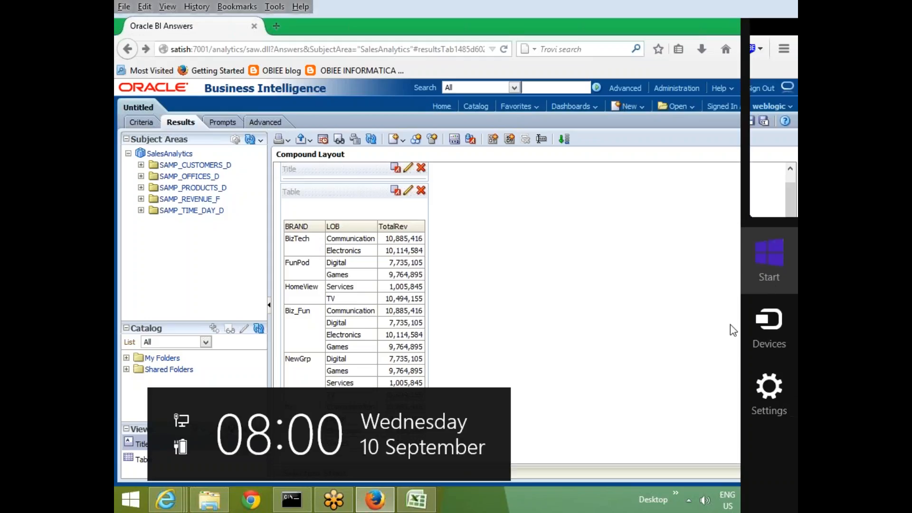
{"action": "key", "text": "super"}
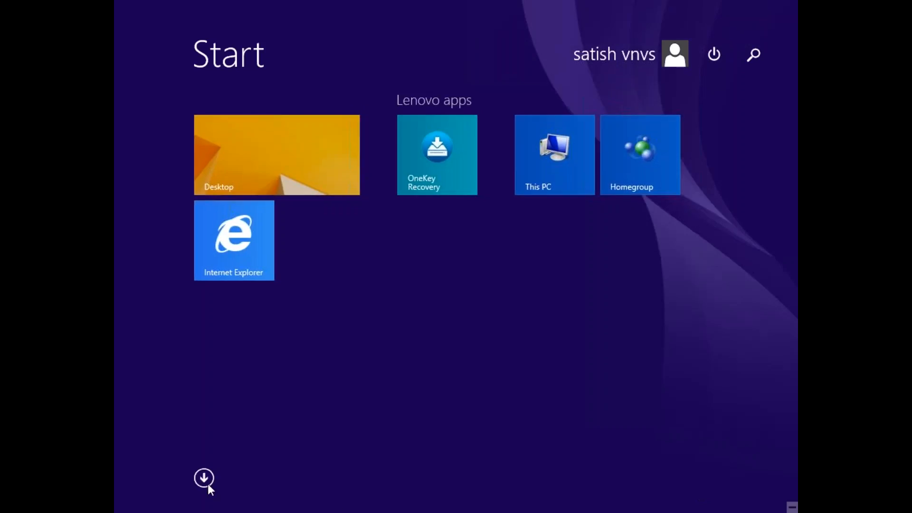
{"action": "left_click", "coordinate": [204, 479]}
{"action": "scroll", "coordinate": [492, 424], "scroll_direction": "down", "scroll_amount": 10}
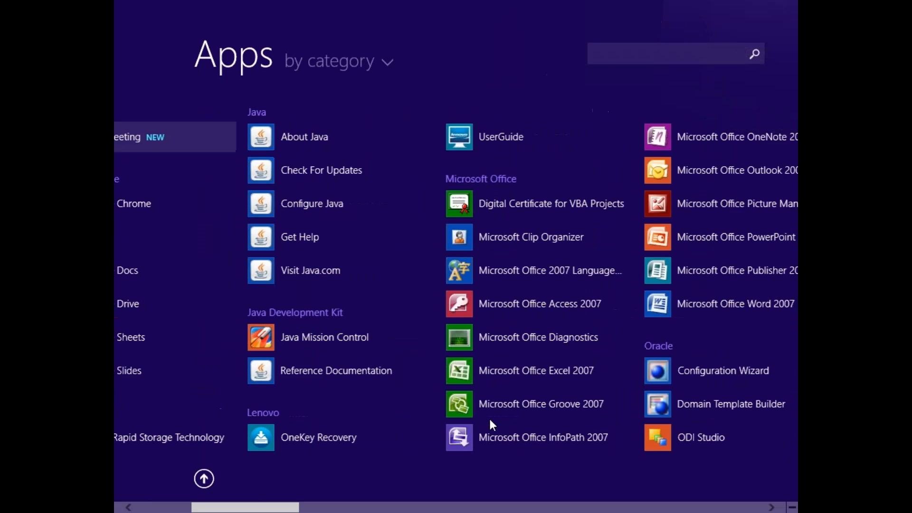
{"action": "scroll", "coordinate": [490, 420], "scroll_direction": "down", "scroll_amount": 8}
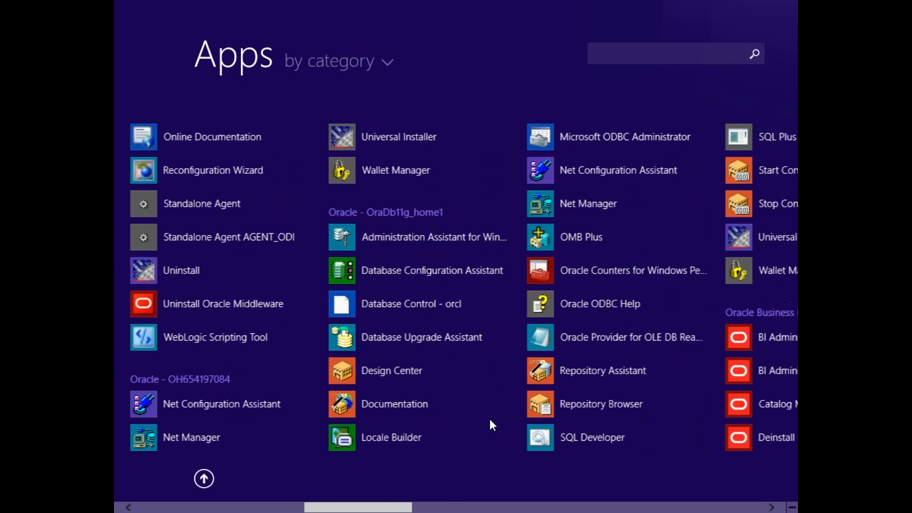
{"action": "scroll", "coordinate": [503, 421], "scroll_direction": "down", "scroll_amount": 2}
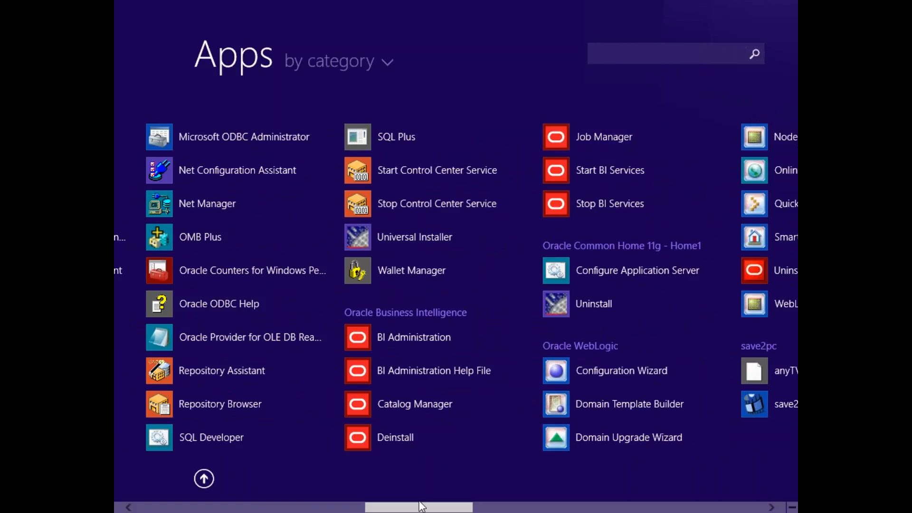
{"action": "key", "text": "super"}
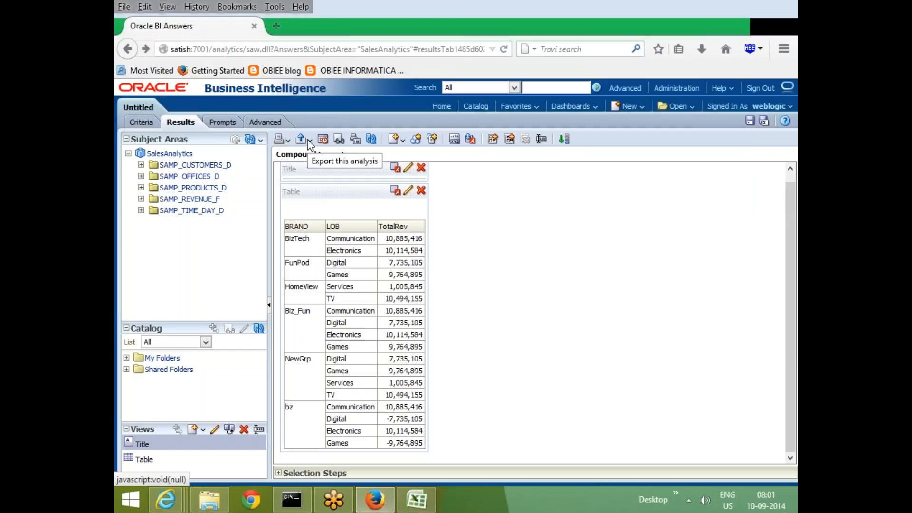
Try to export the analysis to Excel after checking the available PowerPoint and Data export formats.
{"action": "left_click", "coordinate": [308, 141]}
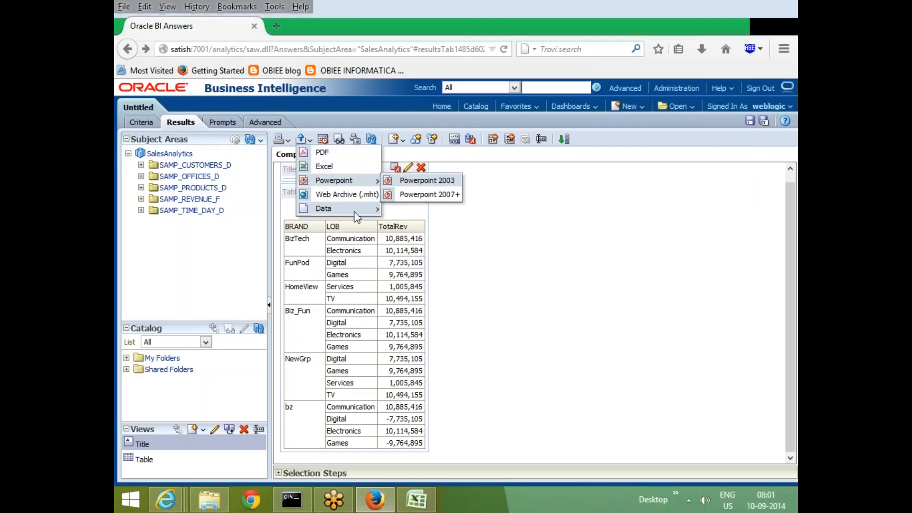
{"action": "mouse_move", "coordinate": [355, 213]}
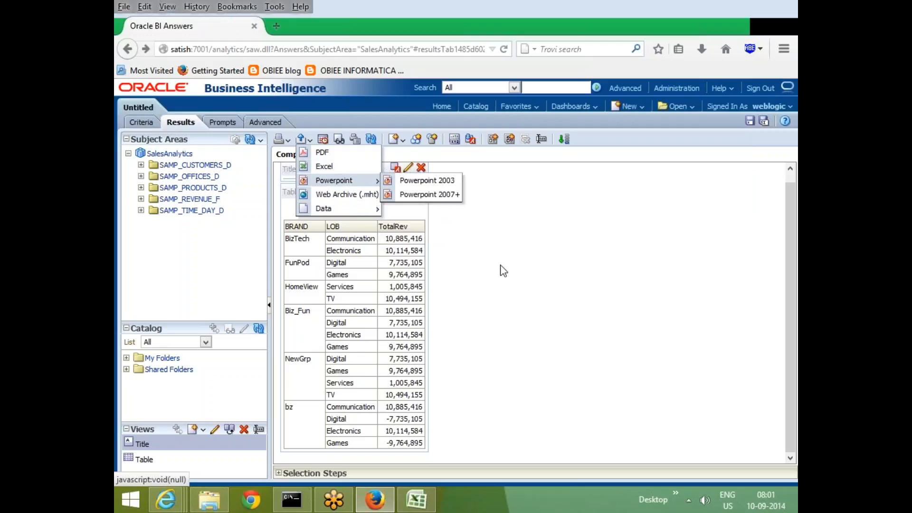
{"action": "left_click", "coordinate": [338, 166]}
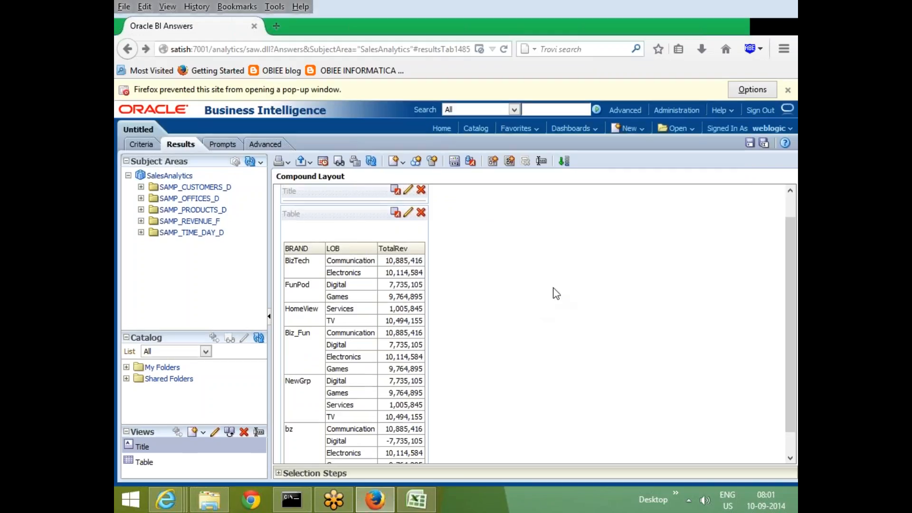
{"action": "scroll", "coordinate": [551, 299], "scroll_direction": "down", "scroll_amount": 1}
{"action": "scroll", "coordinate": [560, 309], "scroll_direction": "up", "scroll_amount": 1}
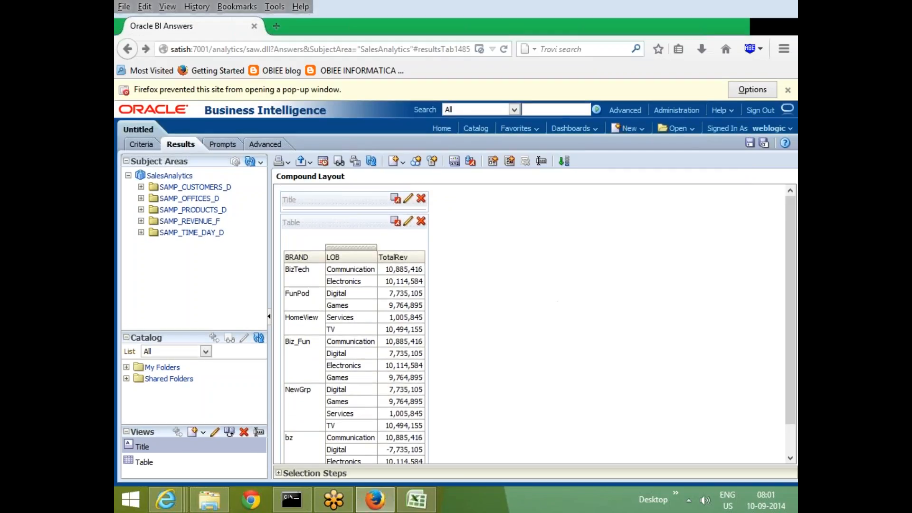
Check the printable output formats for the analysis and save the analysis.
{"action": "left_click", "coordinate": [287, 160]}
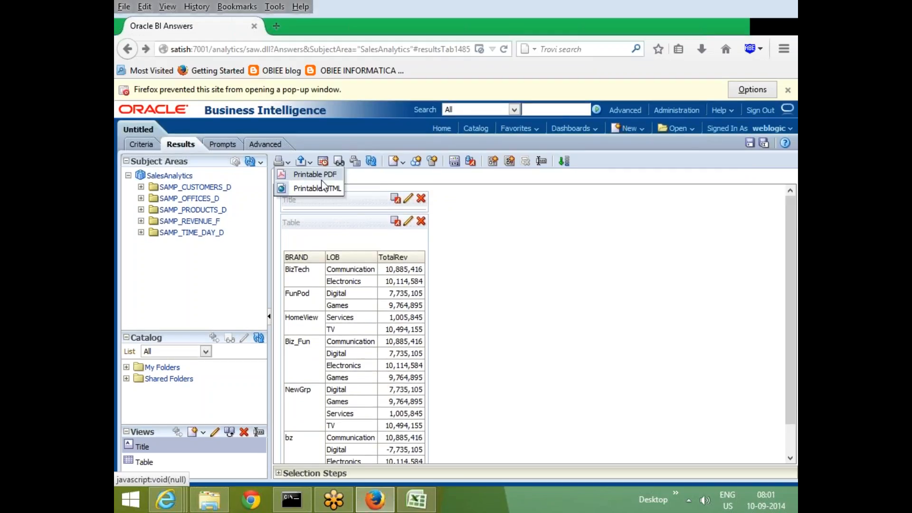
{"action": "left_click", "coordinate": [722, 228]}
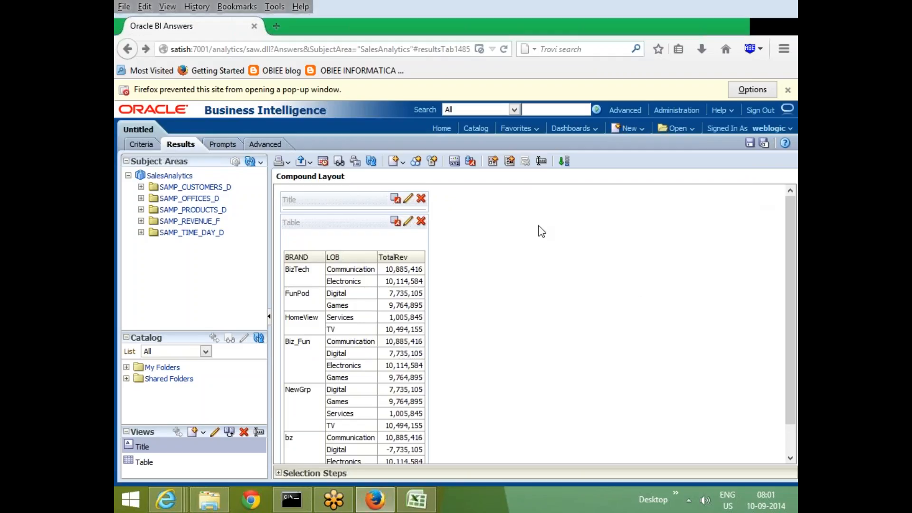
{"action": "left_click", "coordinate": [750, 144]}
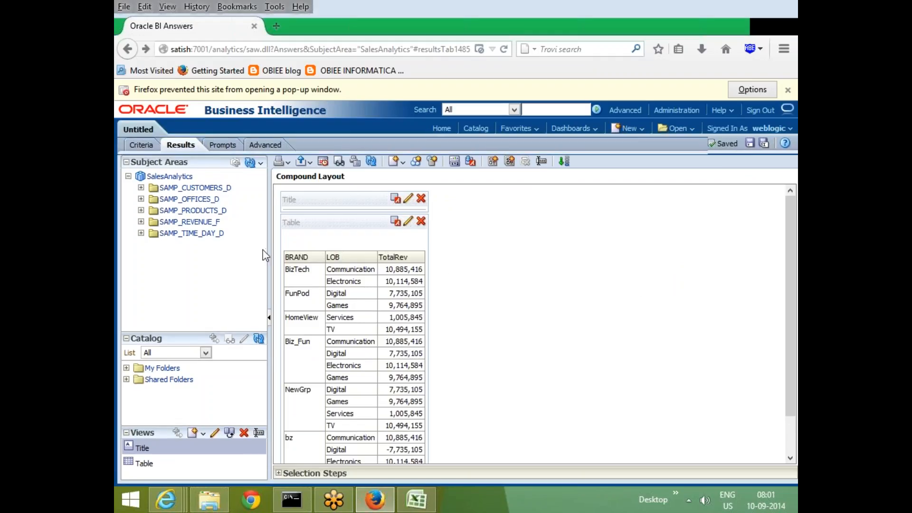
Widen the Subject Areas pane beside the compound layout and narrow it again.
{"action": "left_click_drag", "start_coordinate": [265, 255], "coordinate": [306, 254]}
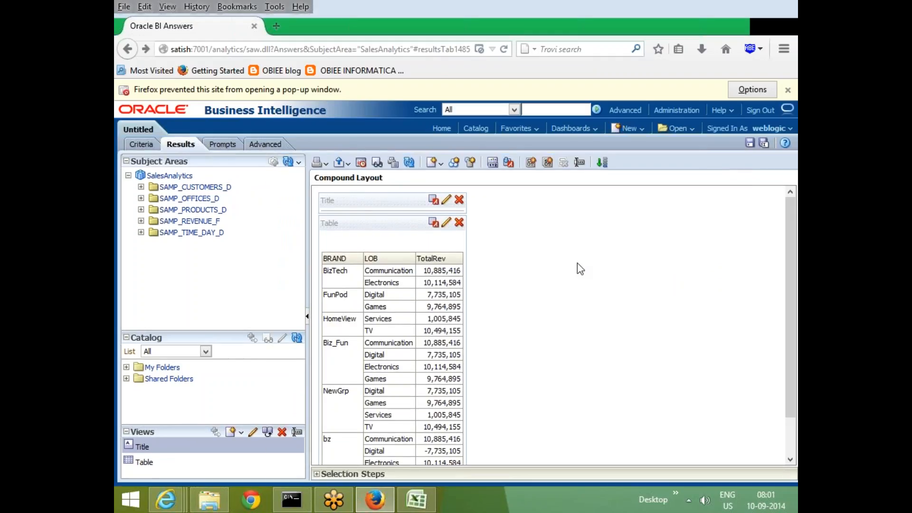
{"action": "left_click_drag", "start_coordinate": [309, 269], "coordinate": [261, 266]}
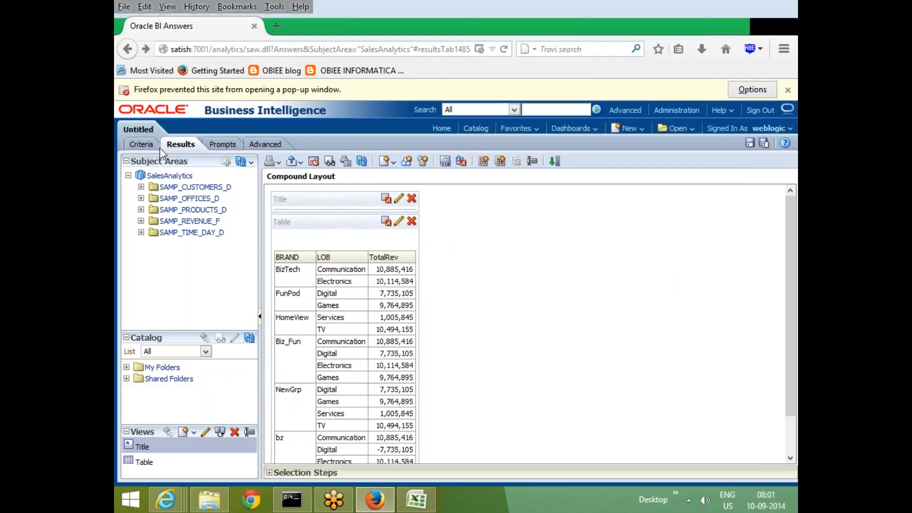
Add the PER_NAME_YEAR column from SAMP_TIME_DAY_D to the analysis criteria, and save the analysis from its results.
{"action": "left_click", "coordinate": [141, 144]}
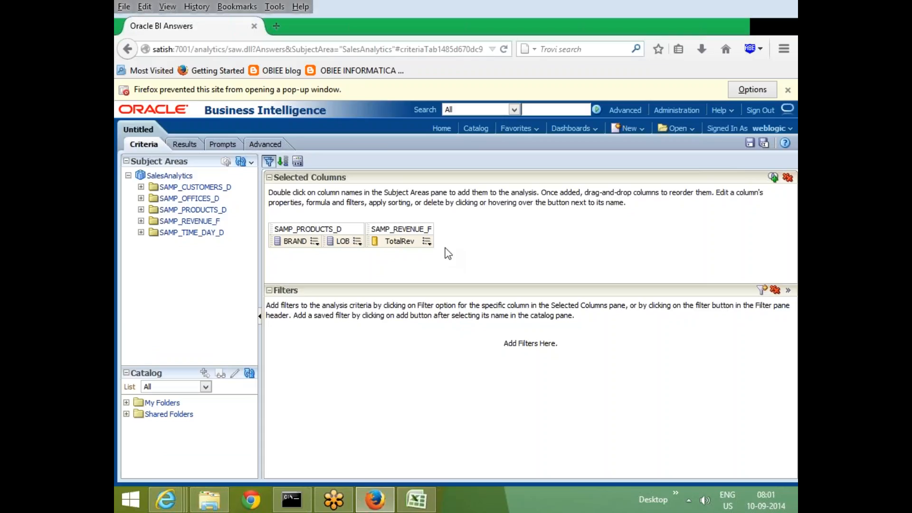
{"action": "left_click", "coordinate": [141, 232]}
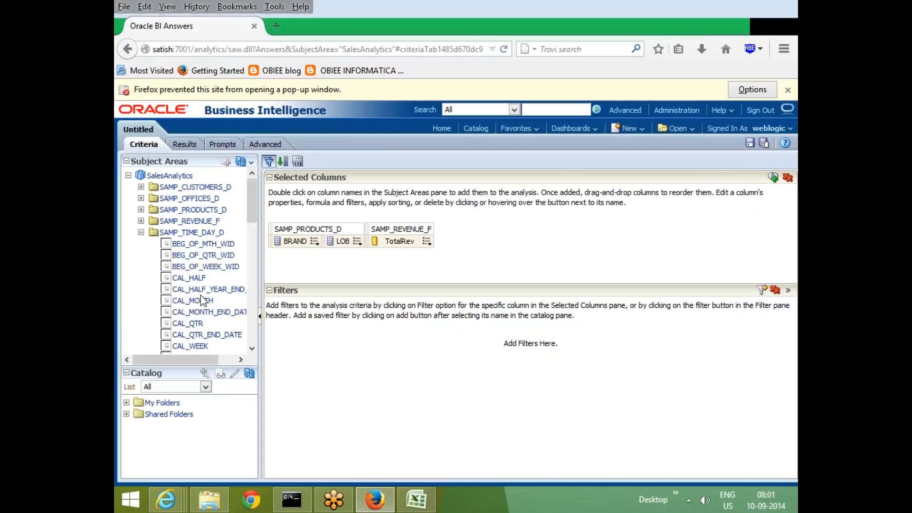
{"action": "scroll", "coordinate": [207, 304], "scroll_direction": "down", "scroll_amount": 10}
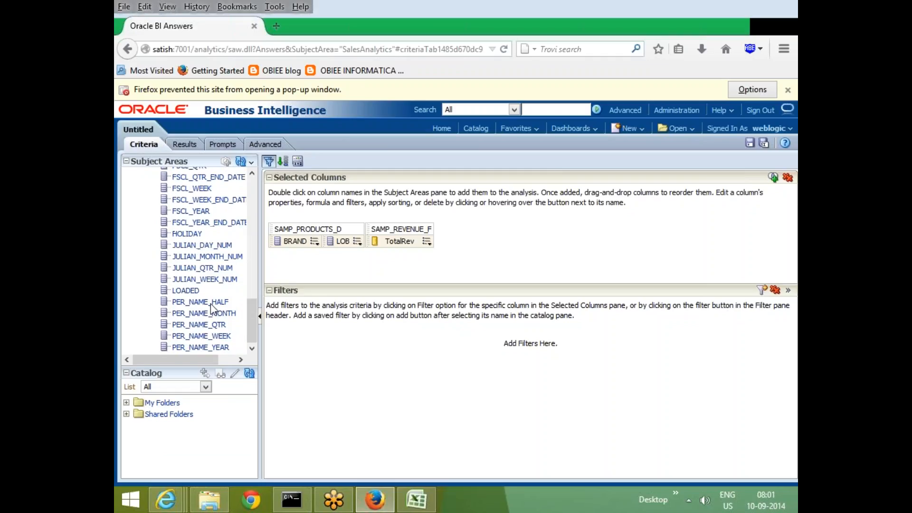
{"action": "double_click", "coordinate": [211, 347]}
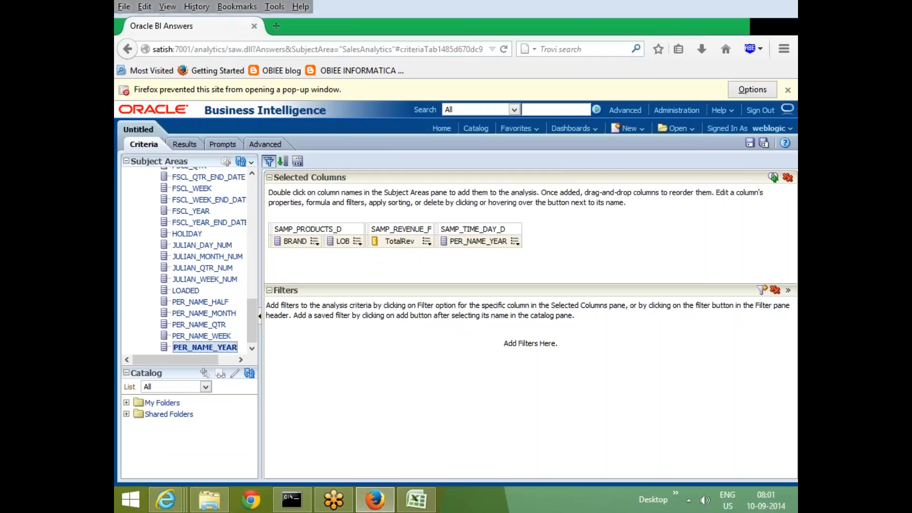
{"action": "left_click", "coordinate": [182, 144]}
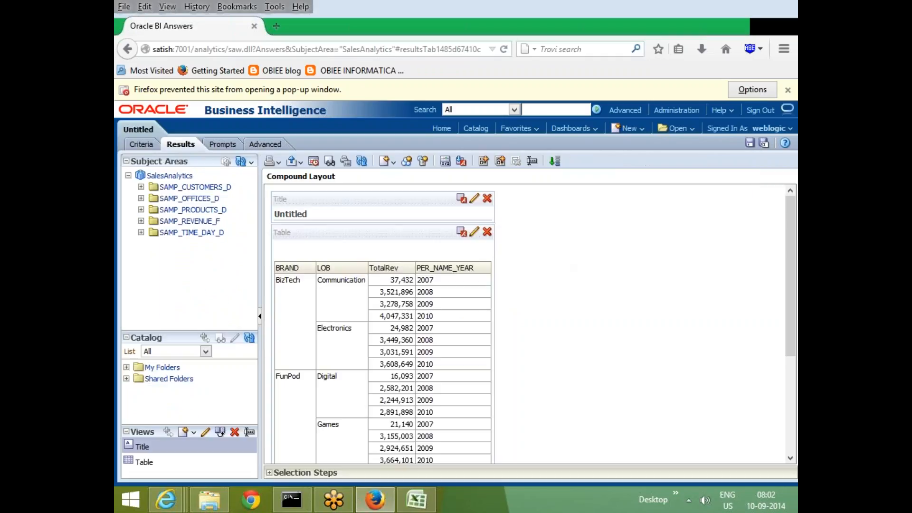
{"action": "left_click_drag", "start_coordinate": [789, 326], "coordinate": [788, 295]}
{"action": "left_click", "coordinate": [749, 143]}
Try arranging the Title and Table views side by side and restore the Title view above the table.
{"action": "mouse_move", "coordinate": [294, 231]}
{"action": "left_mouse_down"}
{"action": "mouse_move", "coordinate": [442, 227]}
{"action": "mouse_move", "coordinate": [494, 214]}
{"action": "left_mouse_up"}
{"action": "left_click_drag", "start_coordinate": [296, 198], "coordinate": [282, 230]}
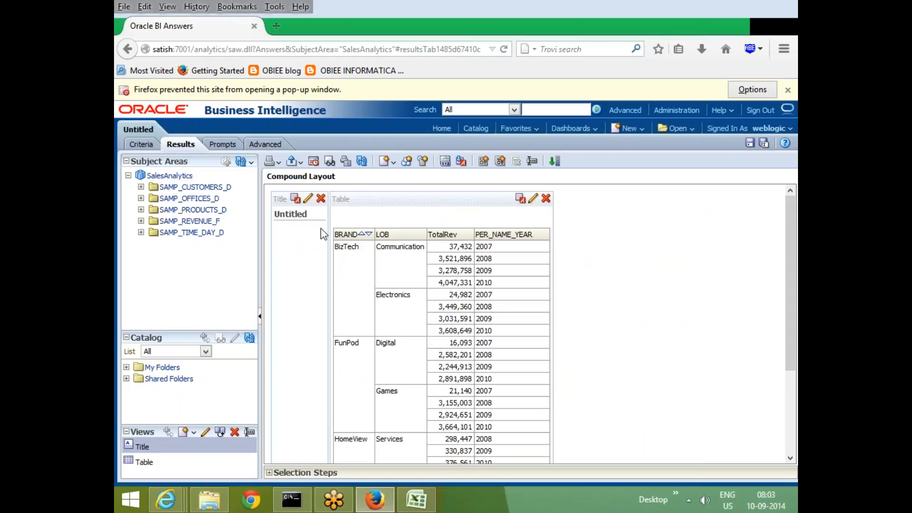
{"action": "left_click_drag", "start_coordinate": [375, 207], "coordinate": [322, 226]}
{"action": "left_click_drag", "start_coordinate": [274, 203], "coordinate": [304, 190]}
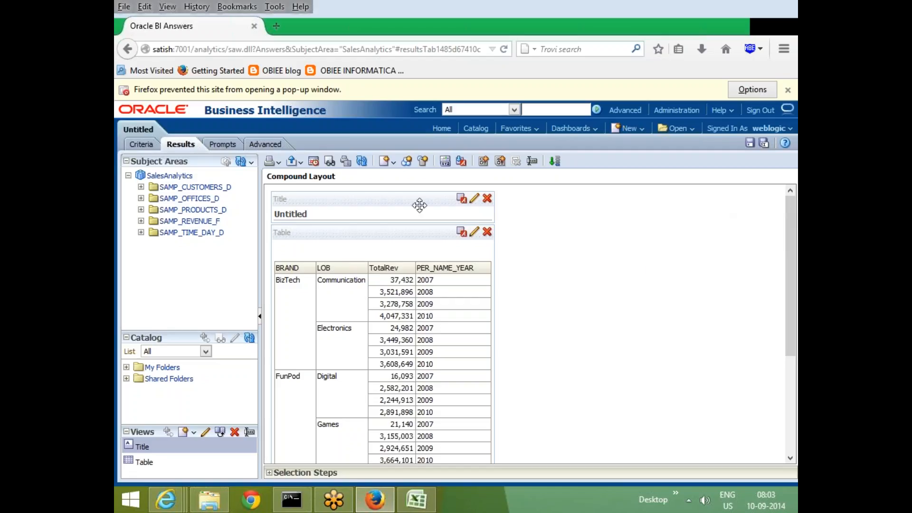
{"action": "left_click_drag", "start_coordinate": [311, 231], "coordinate": [327, 233]}
Widen the side pane and collapse its Catalog and Subject Areas sections, leaving Views expanded.
{"action": "left_click_drag", "start_coordinate": [261, 278], "coordinate": [304, 279]}
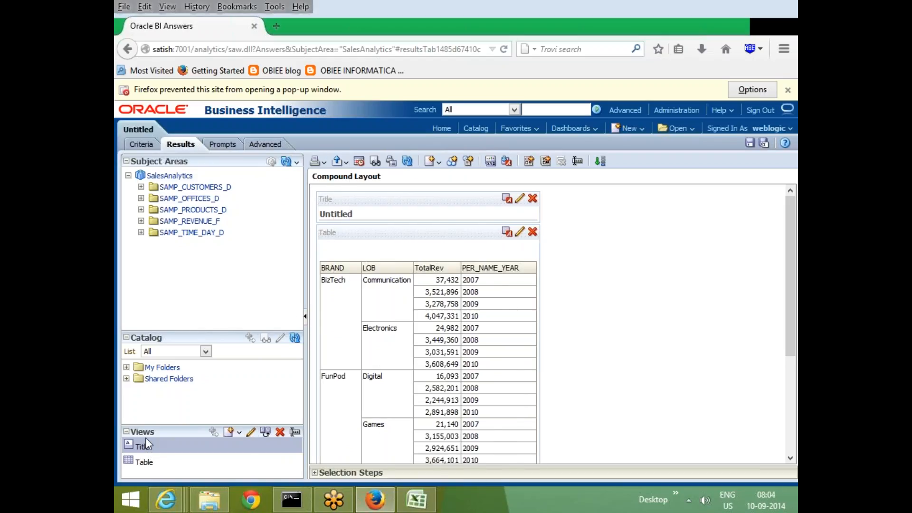
{"action": "left_click", "coordinate": [126, 337]}
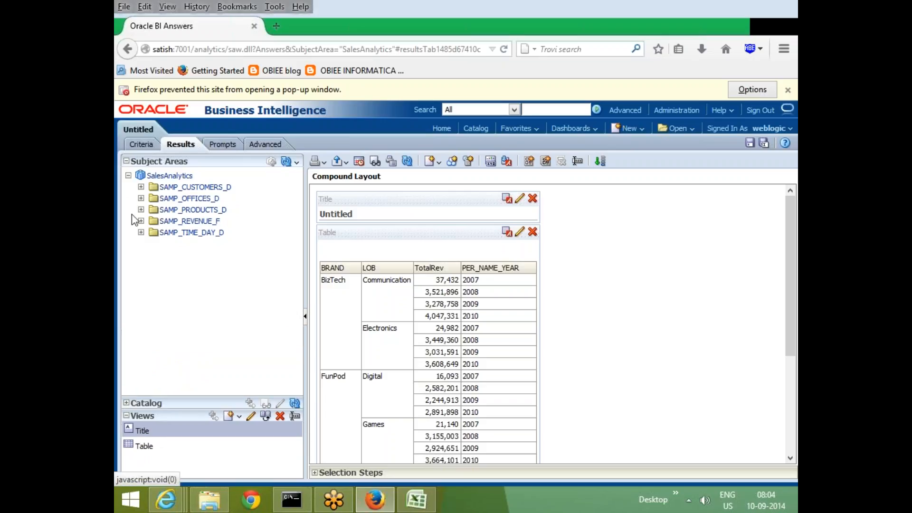
{"action": "left_click", "coordinate": [127, 161]}
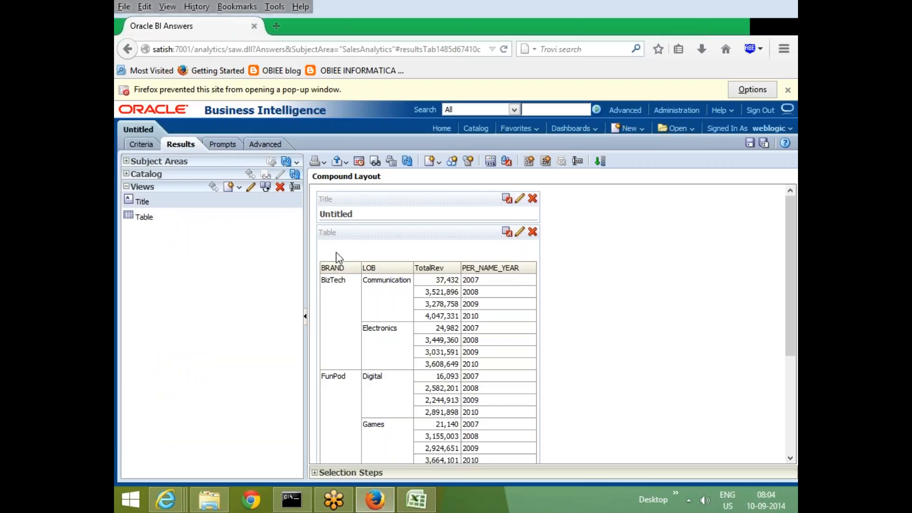
Remove the Title view from the compound layout and add it back above the table.
{"action": "left_click", "coordinate": [533, 199]}
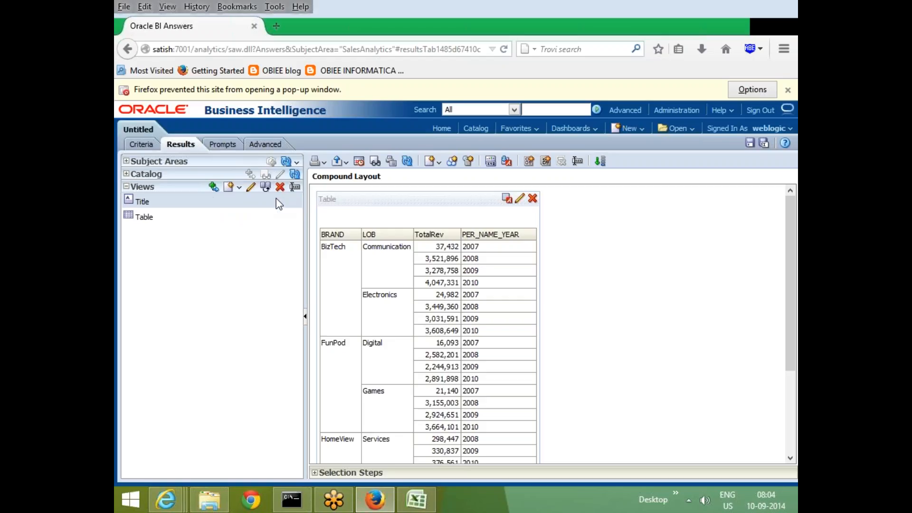
{"action": "left_click", "coordinate": [214, 186]}
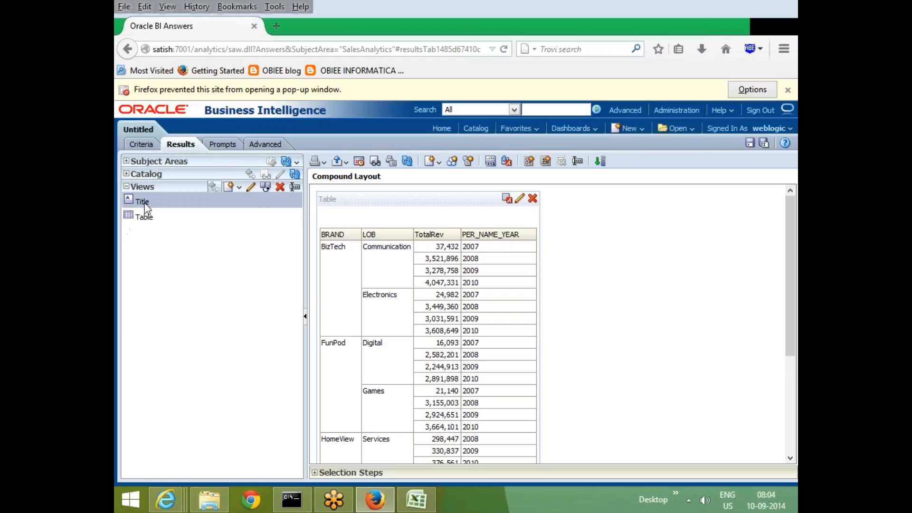
{"action": "scroll", "coordinate": [522, 304], "scroll_direction": "down", "scroll_amount": 5}
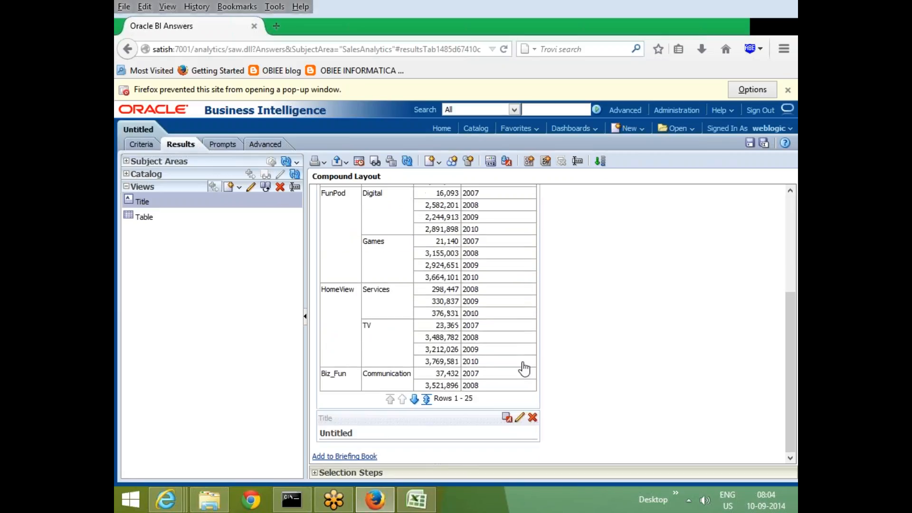
{"action": "left_click_drag", "start_coordinate": [317, 413], "coordinate": [541, 356]}
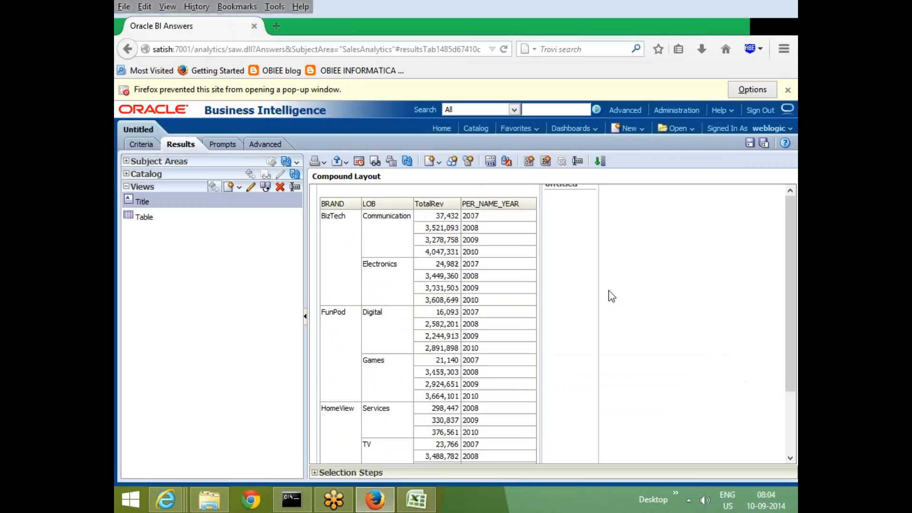
{"action": "left_click_drag", "start_coordinate": [548, 198], "coordinate": [451, 216]}
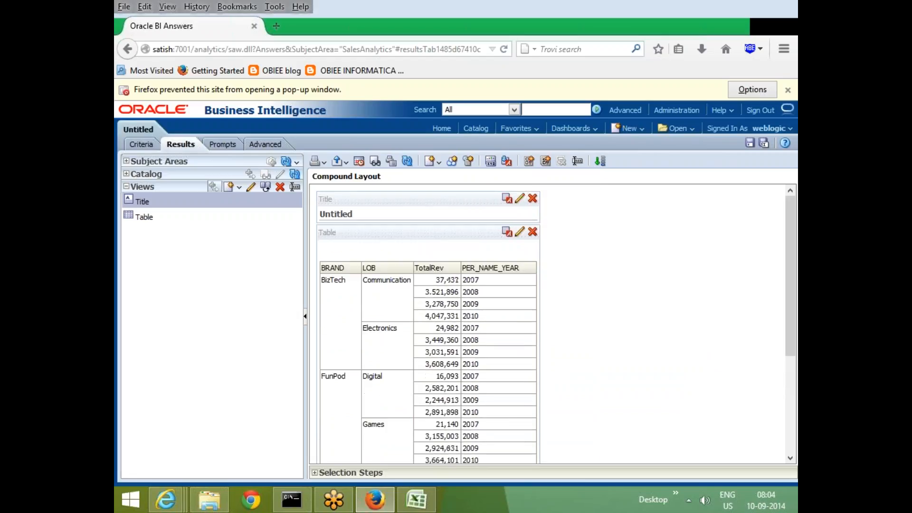
Set the Title view's title to "Sample Title" and its Started Time to Display time, and return to the compound layout.
{"action": "left_click", "coordinate": [520, 199]}
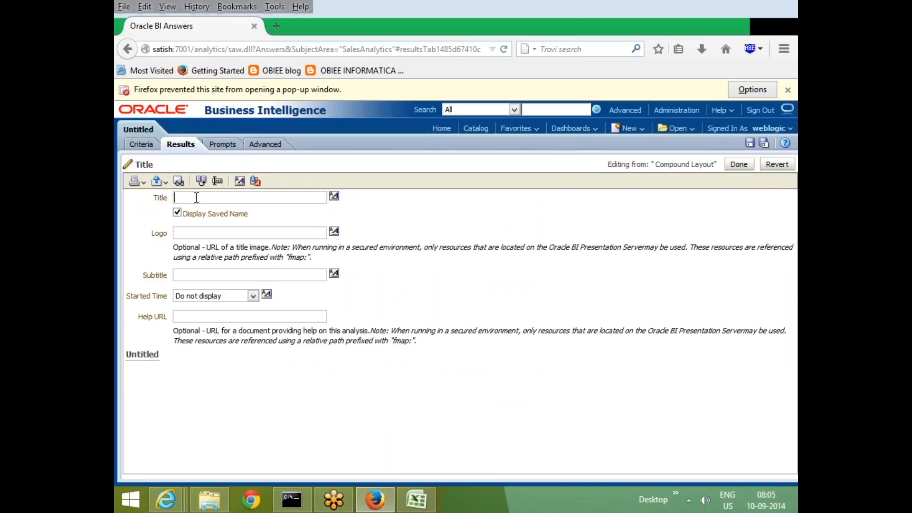
{"action": "type", "text": "Sample Title"}
{"action": "left_click", "coordinate": [254, 295]}
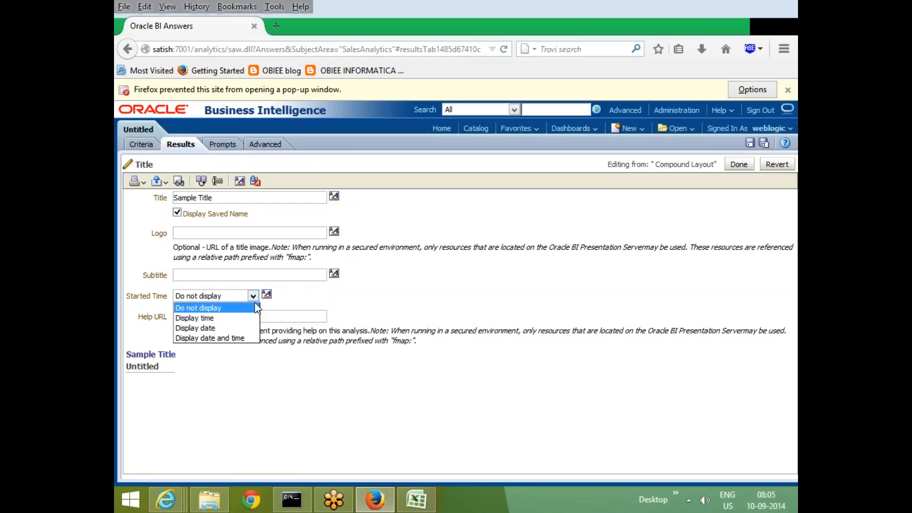
{"action": "left_click", "coordinate": [220, 321]}
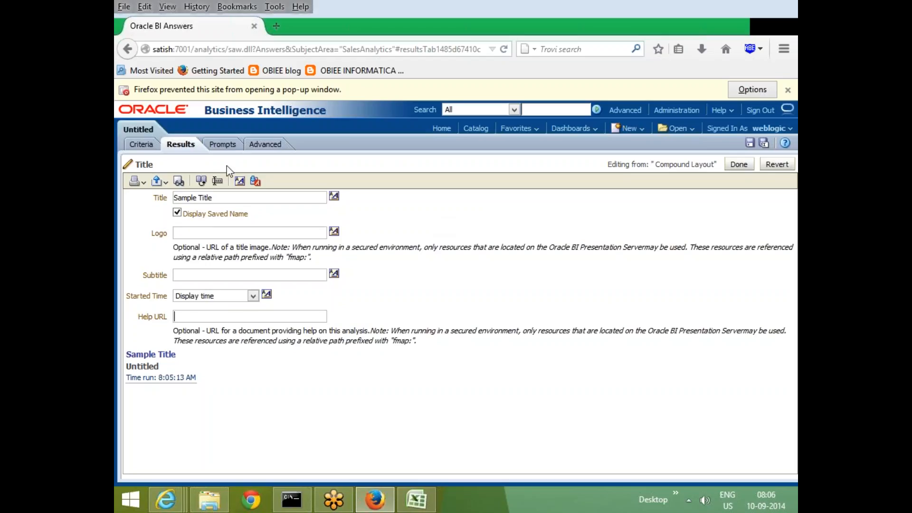
{"action": "left_click", "coordinate": [741, 170]}
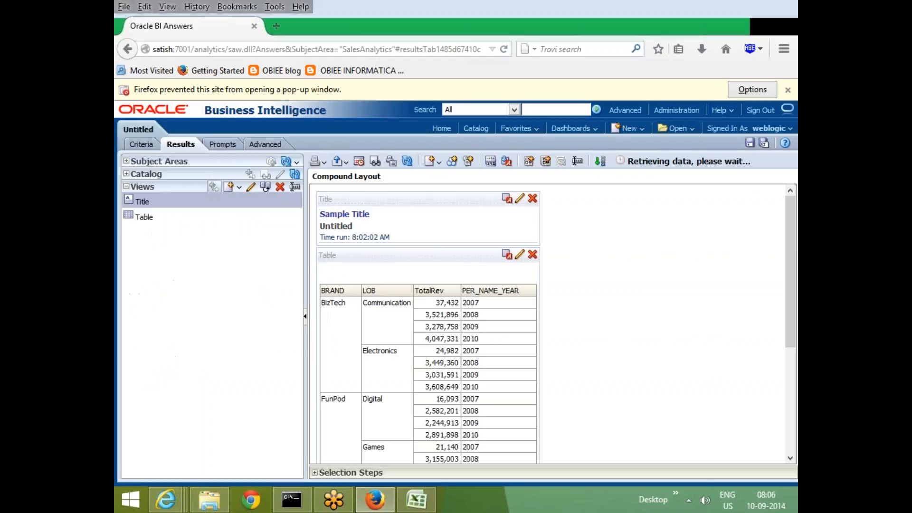
{"action": "scroll", "coordinate": [657, 321], "scroll_direction": "down", "scroll_amount": 10}
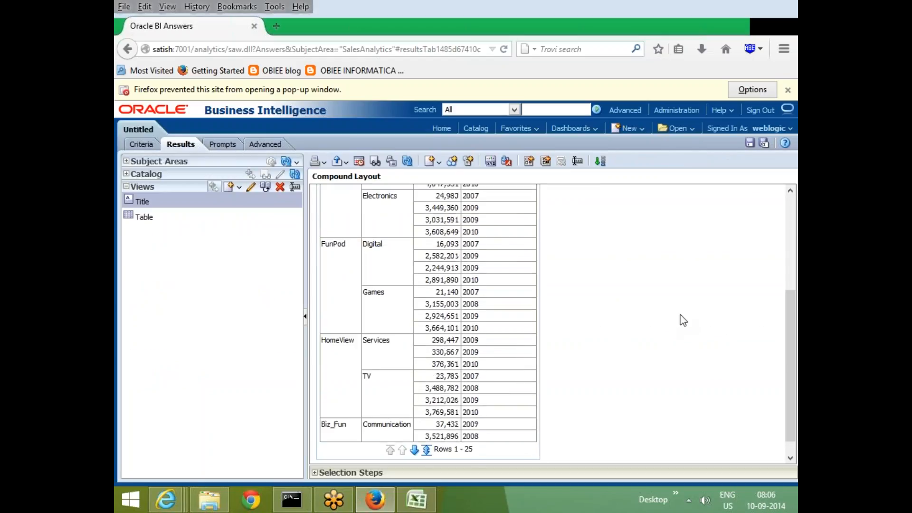
Narrow the side pane to give the compound layout more room and look over the table.
{"action": "scroll", "coordinate": [682, 318], "scroll_direction": "up", "scroll_amount": 9}
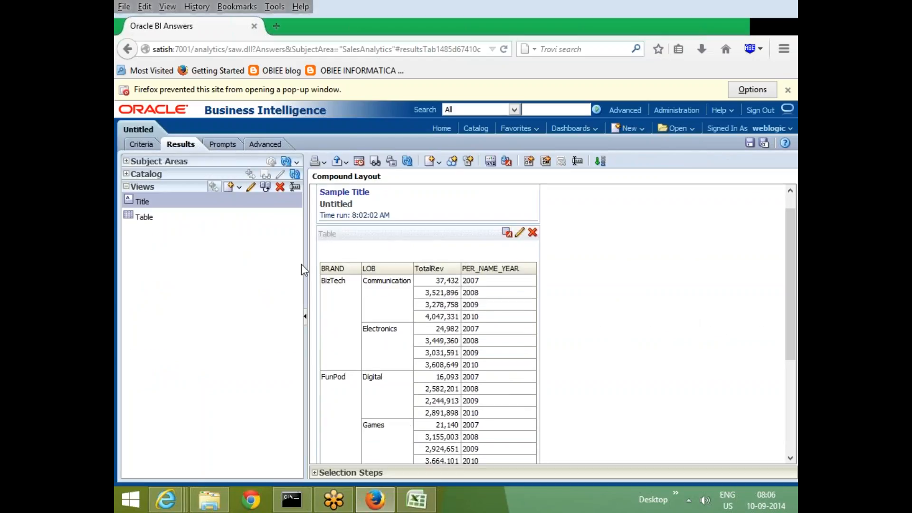
{"action": "left_click_drag", "start_coordinate": [303, 264], "coordinate": [249, 265]}
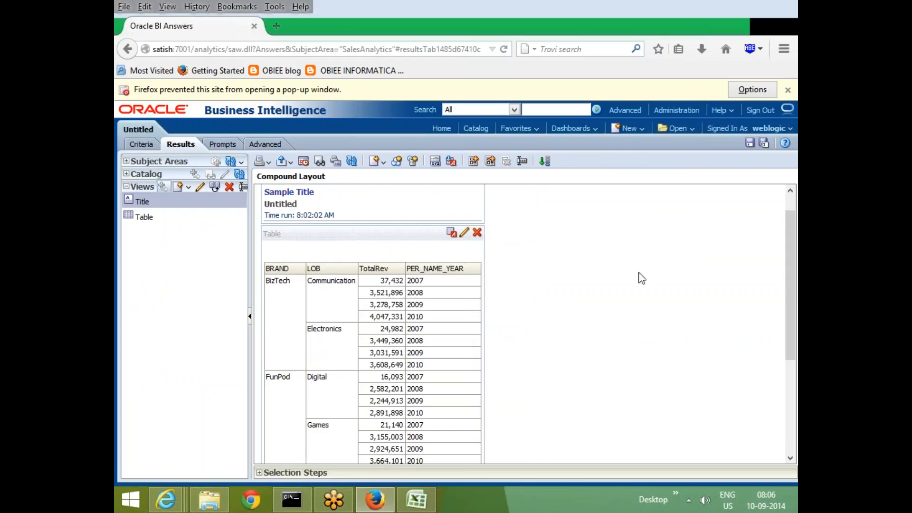
{"action": "scroll", "coordinate": [639, 279], "scroll_direction": "down", "scroll_amount": 3}
{"action": "scroll", "coordinate": [641, 278], "scroll_direction": "up", "scroll_amount": 1}
{"action": "scroll", "coordinate": [641, 278], "scroll_direction": "up", "scroll_amount": 2}
Add the Total Units measure from SAMP_REVENUE_F to the analysis criteria and review the table in the results.
{"action": "left_click", "coordinate": [141, 144]}
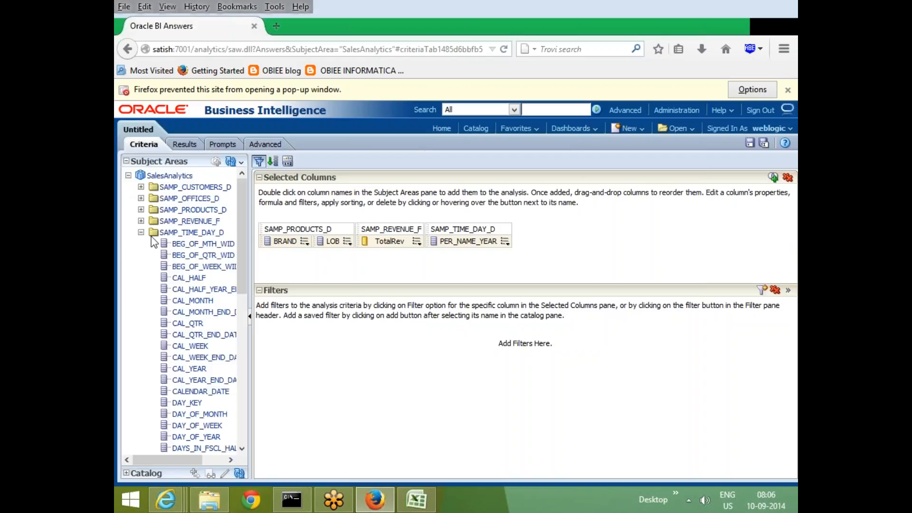
{"action": "left_click", "coordinate": [141, 232]}
{"action": "left_click", "coordinate": [141, 220]}
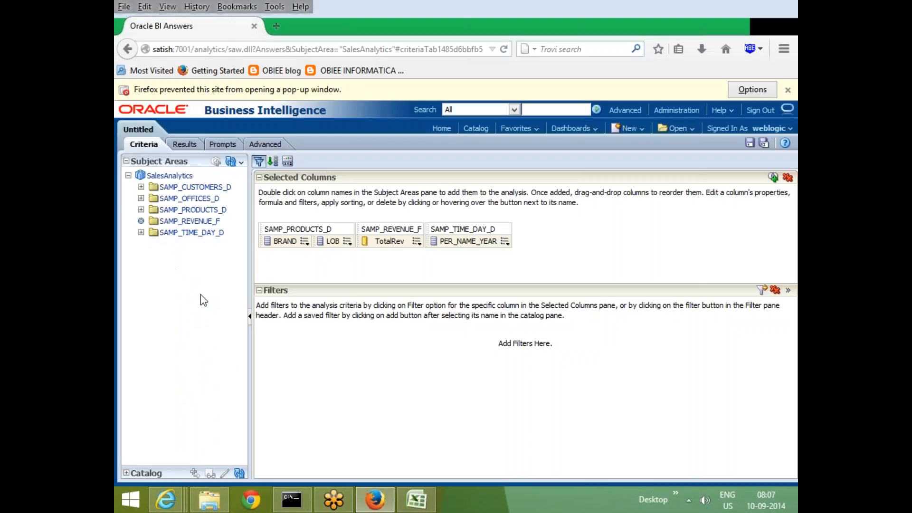
{"action": "double_click", "coordinate": [190, 447]}
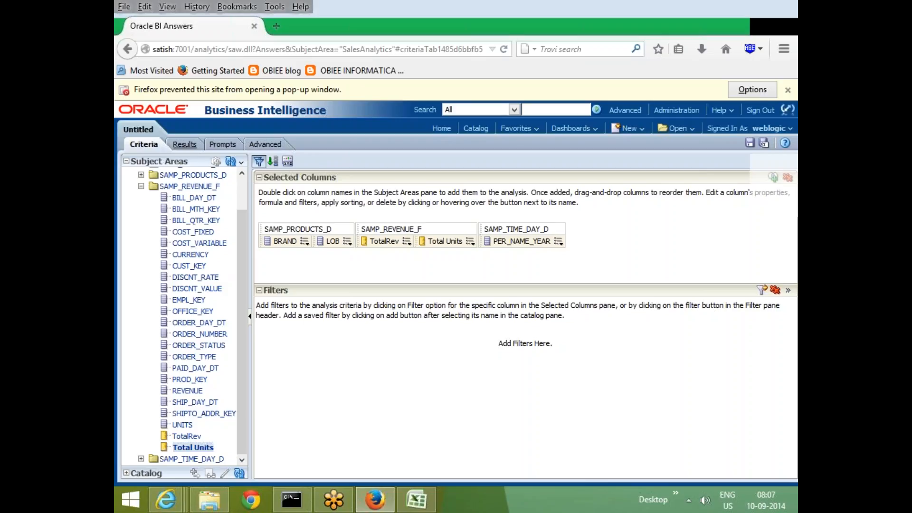
{"action": "left_click", "coordinate": [180, 144]}
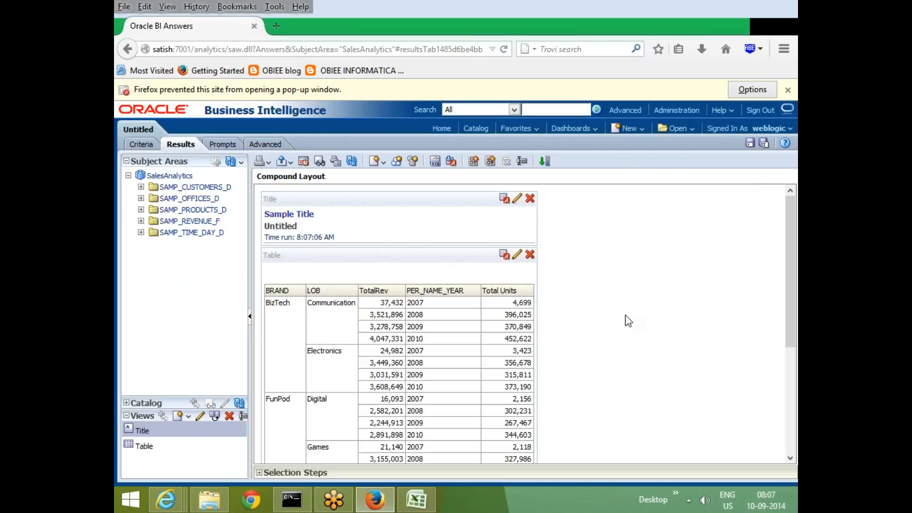
{"action": "scroll", "coordinate": [628, 321], "scroll_direction": "down", "scroll_amount": 2}
{"action": "scroll", "coordinate": [628, 321], "scroll_direction": "down", "scroll_amount": 1}
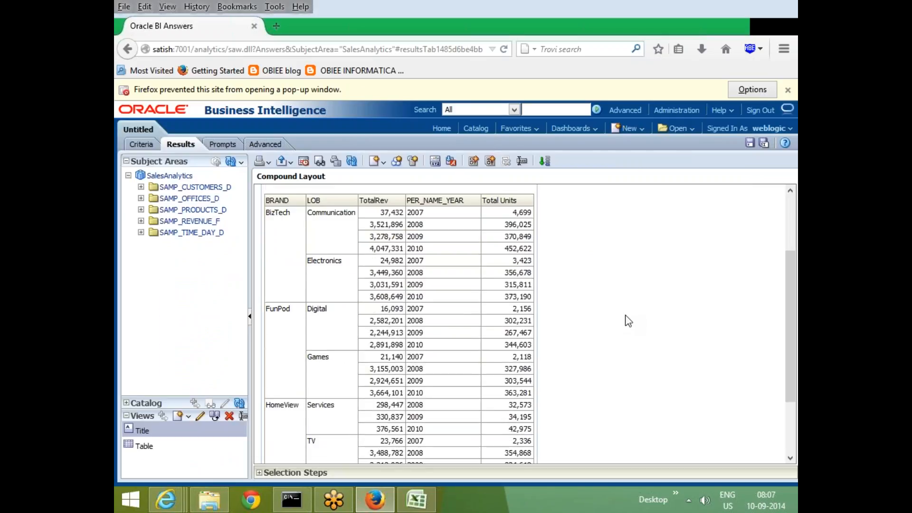
{"action": "scroll", "coordinate": [504, 262], "scroll_direction": "up", "scroll_amount": 1}
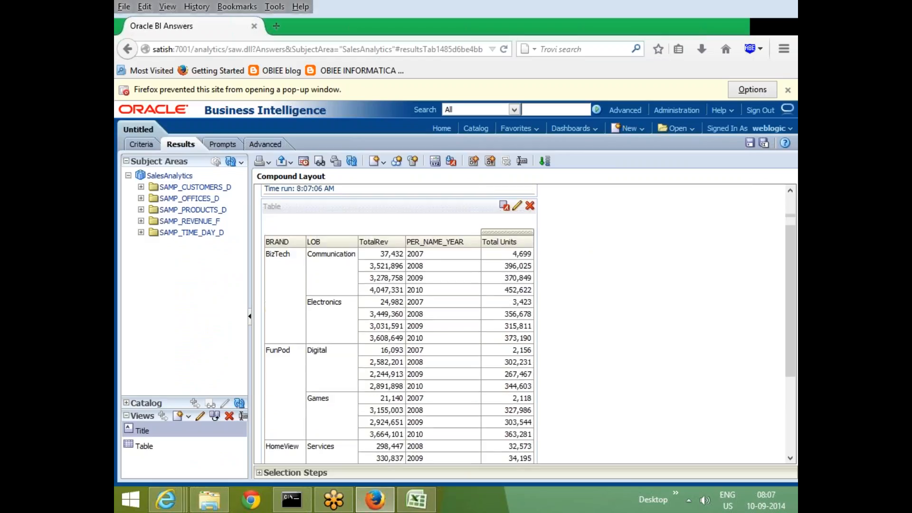
{"action": "scroll", "coordinate": [504, 282], "scroll_direction": "up", "scroll_amount": 1}
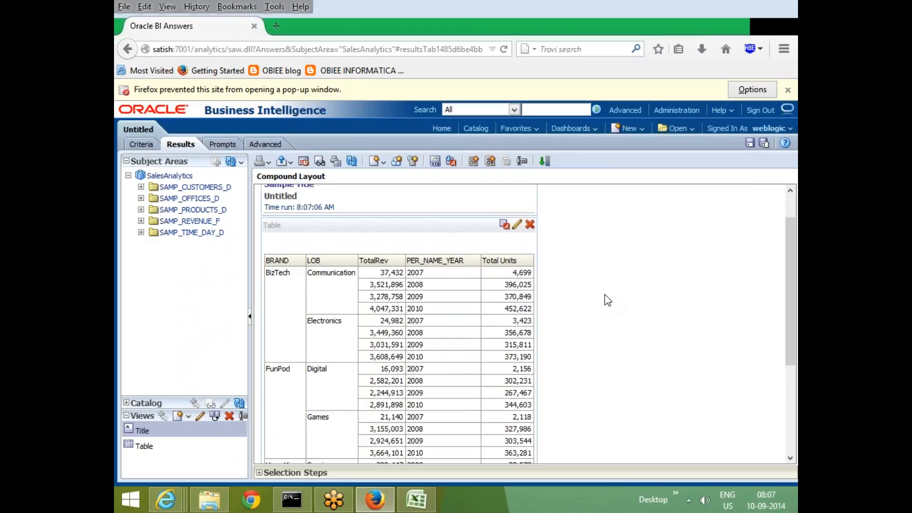
{"action": "scroll", "coordinate": [608, 301], "scroll_direction": "down", "scroll_amount": 1}
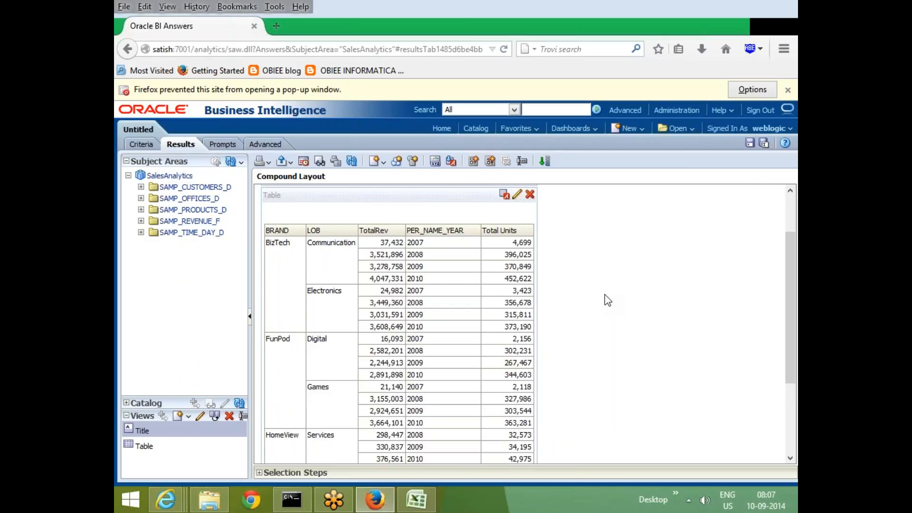
Switch to the obiee workbook in Excel and enter o1 in E55 and 100 in F55 of the Filters sheet.
{"action": "left_click", "coordinate": [416, 499]}
{"action": "scroll", "coordinate": [448, 421], "scroll_direction": "down", "scroll_amount": 9}
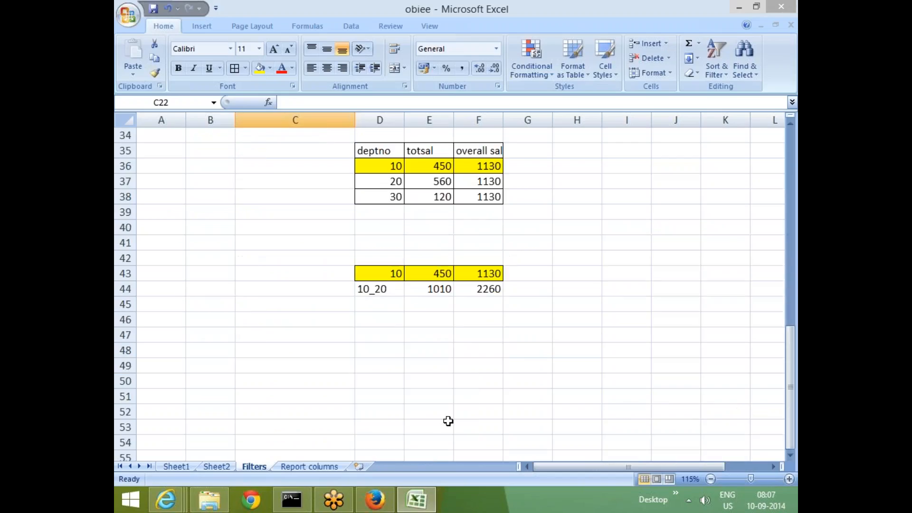
{"action": "scroll", "coordinate": [448, 421], "scroll_direction": "down", "scroll_amount": 4}
{"action": "left_click", "coordinate": [447, 274]}
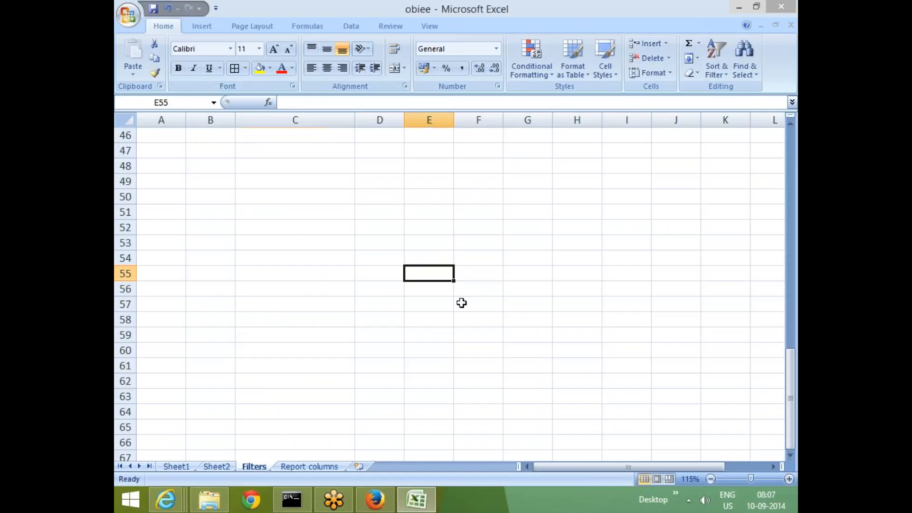
{"action": "type", "text": "o1"}
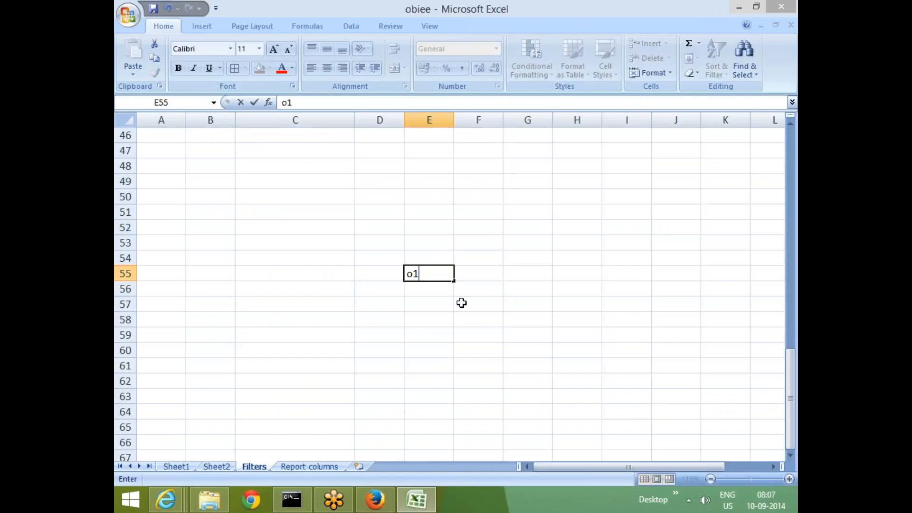
{"action": "key", "text": "Return"}
{"action": "key", "text": "Down"}
{"action": "key", "text": "Up"}
{"action": "key", "text": "Up"}
{"action": "key", "text": "Up"}
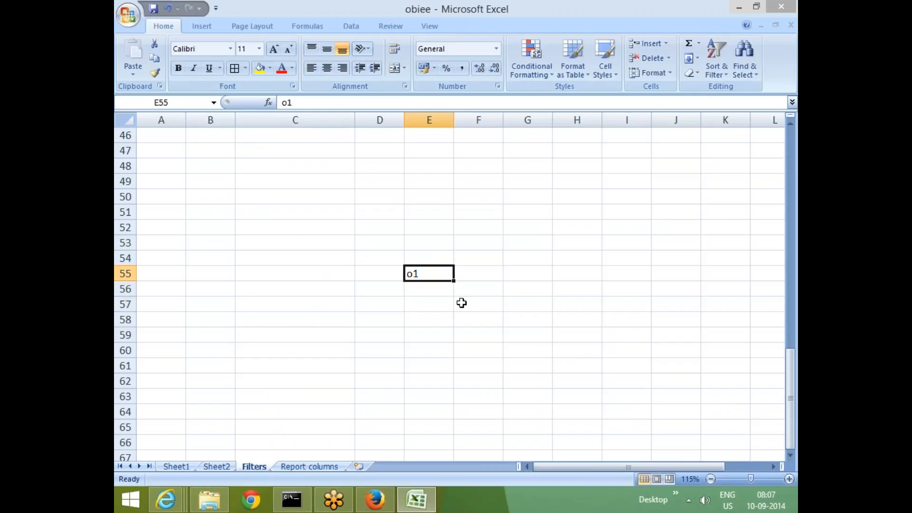
{"action": "key", "text": "Down"}
{"action": "key", "text": "Right"}
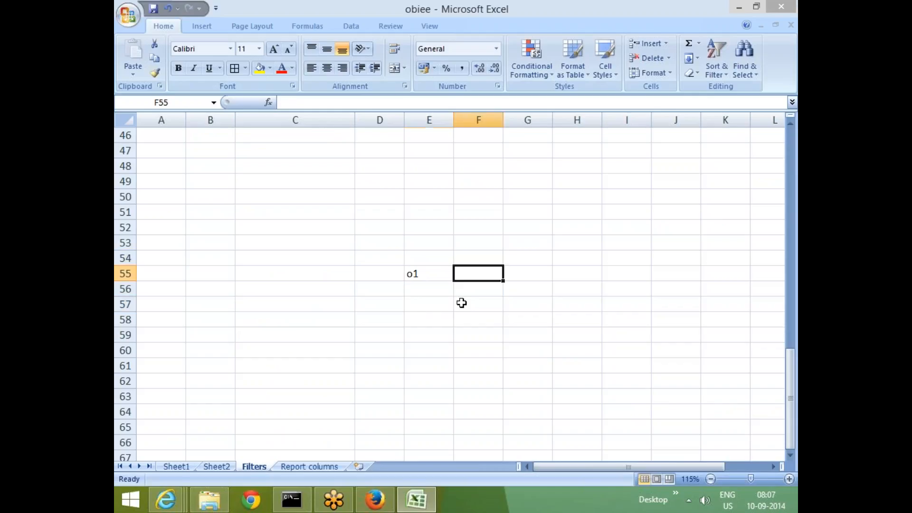
{"action": "type", "text": "100"}
{"action": "left_click", "coordinate": [456, 352]}
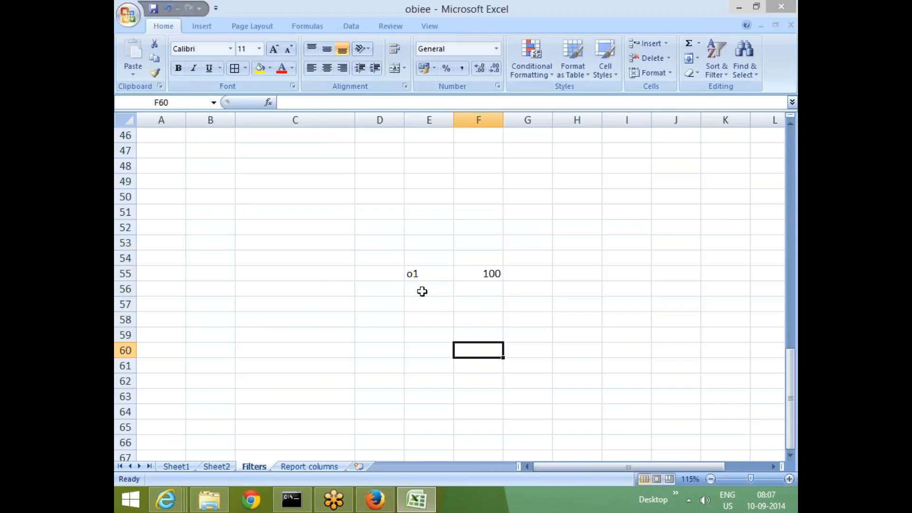
Enter o1 in cell E56 and -10 in cell F56.
{"action": "left_click", "coordinate": [422, 291]}
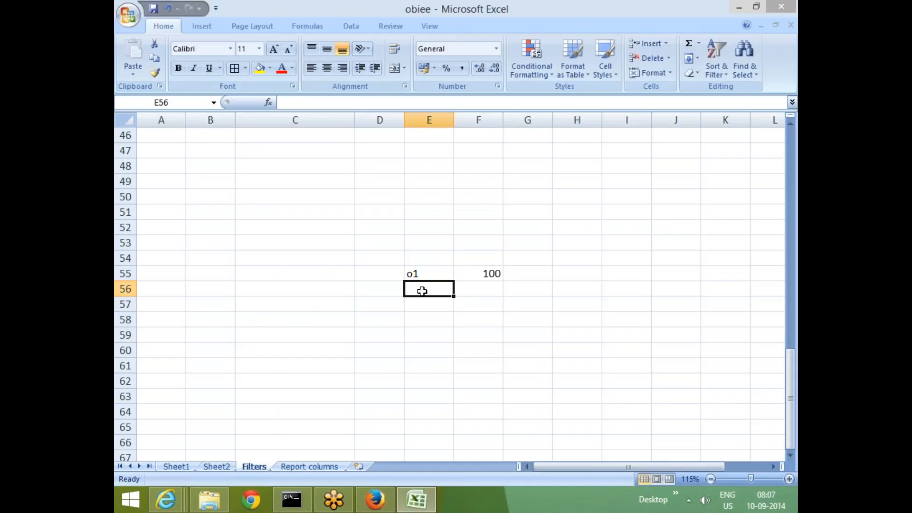
{"action": "type", "text": "o1"}
{"action": "key", "text": "Tab"}
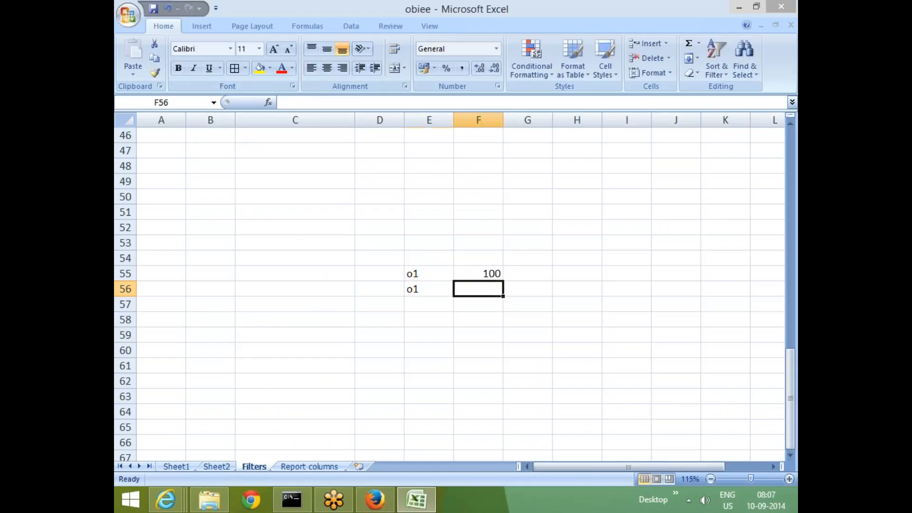
{"action": "type", "text": "-10"}
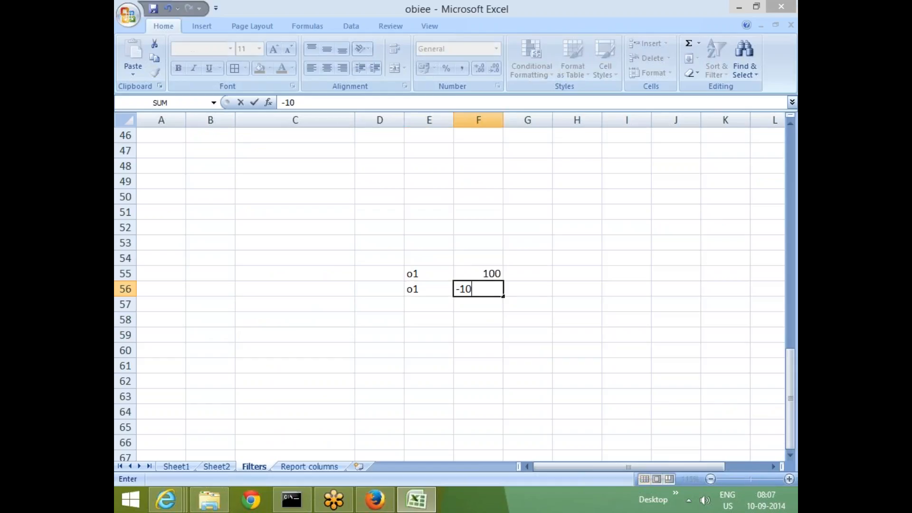
{"action": "left_click", "coordinate": [478, 339]}
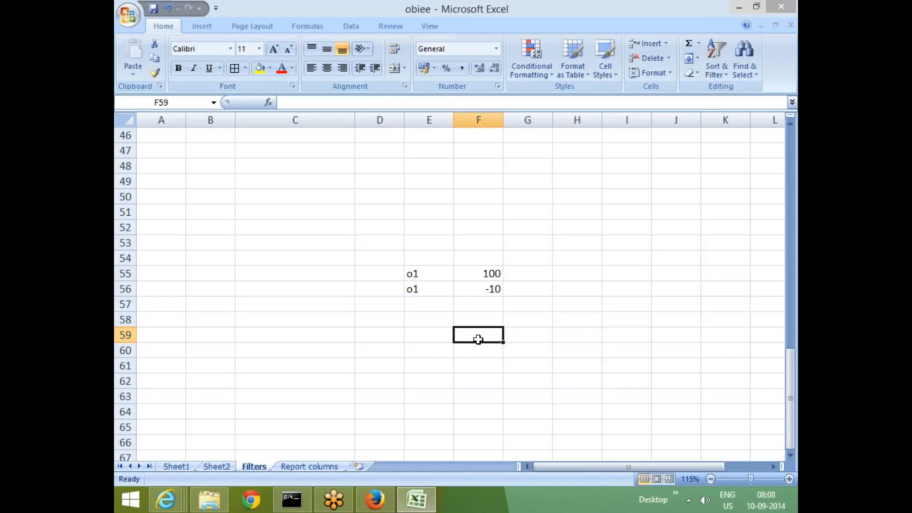
Switch back to Oracle BI Answers, check the selected columns in the criteria and return to the results.
{"action": "key", "text": "alt+Tab"}
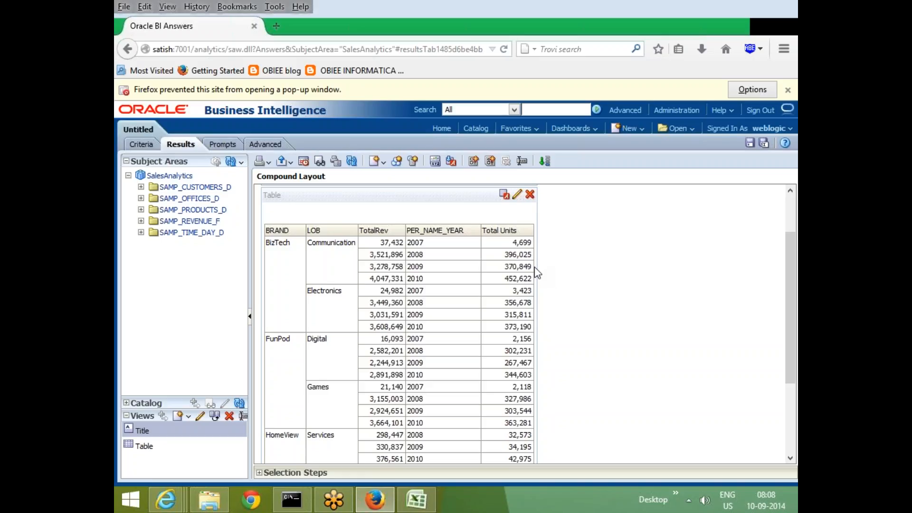
{"action": "left_click", "coordinate": [140, 145]}
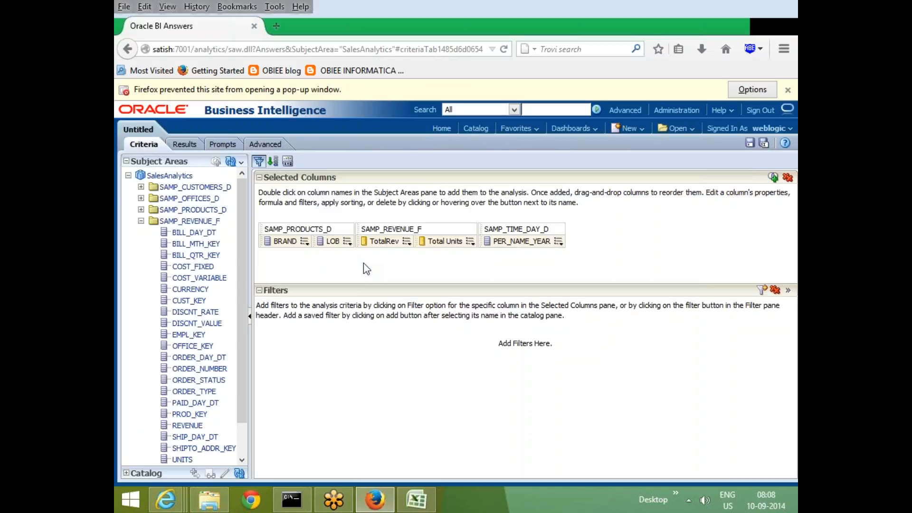
{"action": "left_click", "coordinate": [185, 145]}
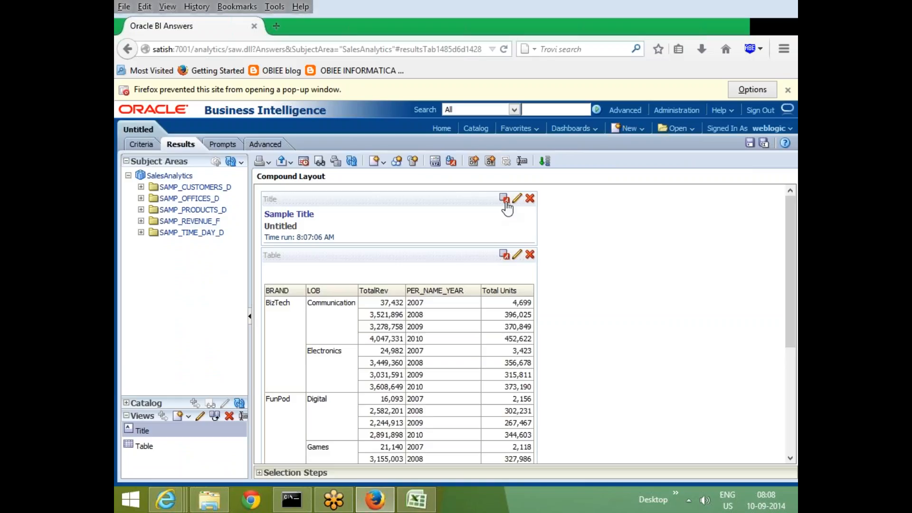
Open the Title view for editing, inspect its Help URL option and return to the compound layout.
{"action": "left_click", "coordinate": [516, 203]}
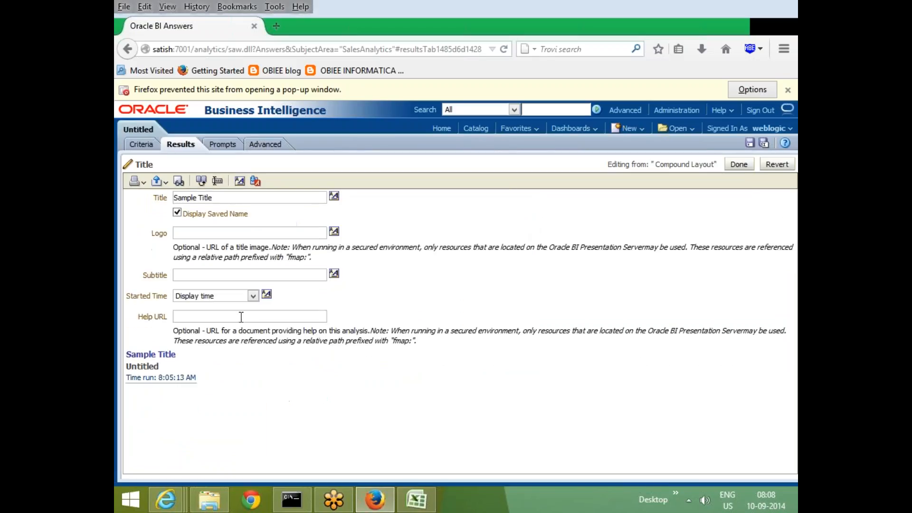
{"action": "left_click", "coordinate": [236, 317]}
{"action": "left_click", "coordinate": [739, 165]}
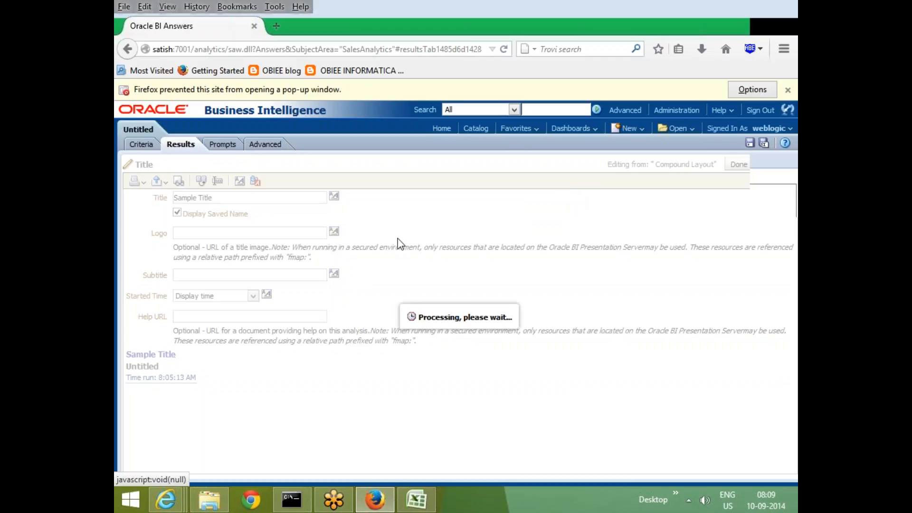
Open the Table view for editing, enlarge its Layout area and move TotalRev from Columns and Measures to Excluded.
{"action": "scroll", "coordinate": [380, 279], "scroll_direction": "down", "scroll_amount": 3}
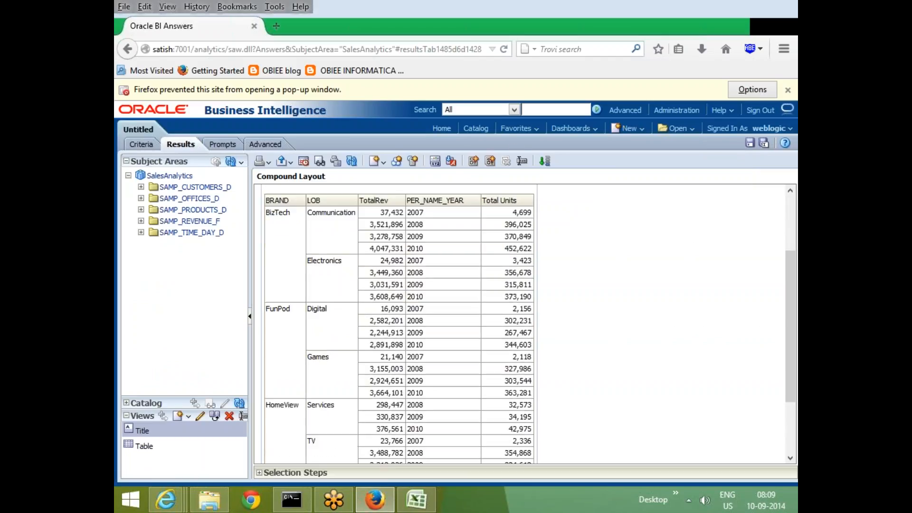
{"action": "scroll", "coordinate": [455, 278], "scroll_direction": "up", "scroll_amount": 2}
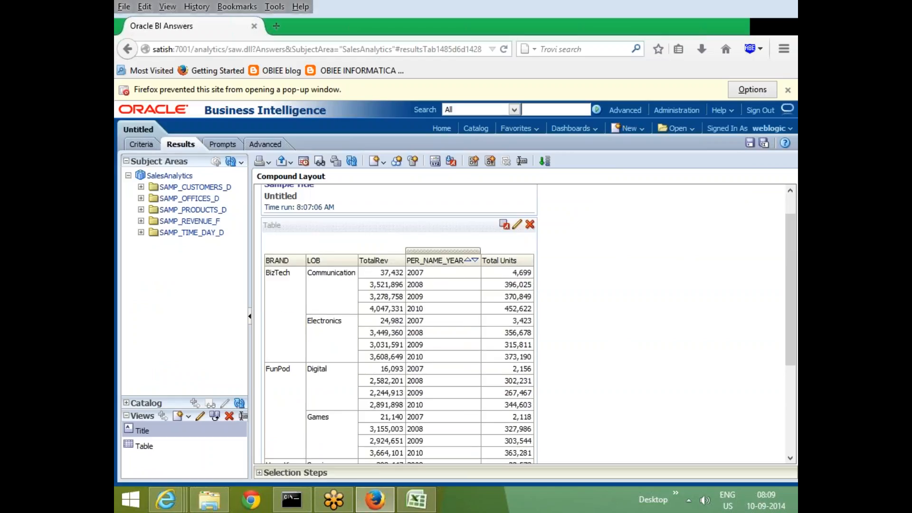
{"action": "left_click", "coordinate": [516, 225]}
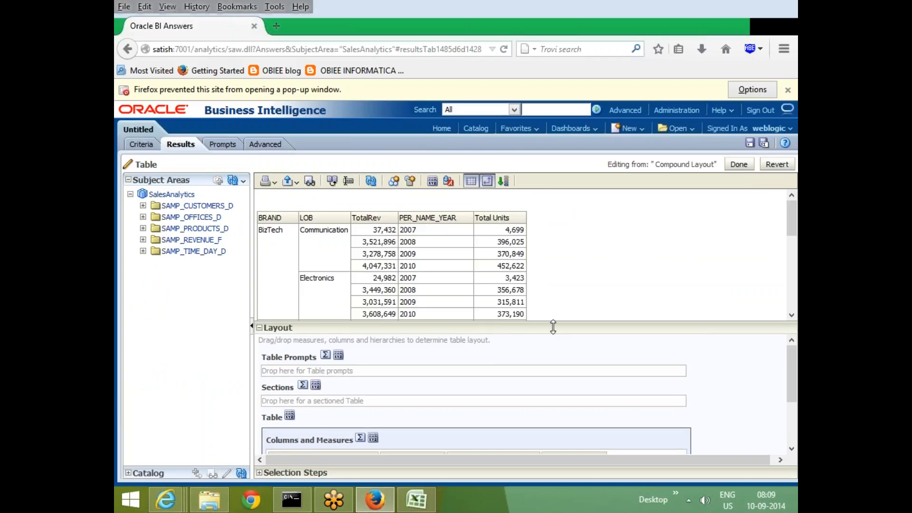
{"action": "left_click_drag", "start_coordinate": [553, 326], "coordinate": [553, 259]}
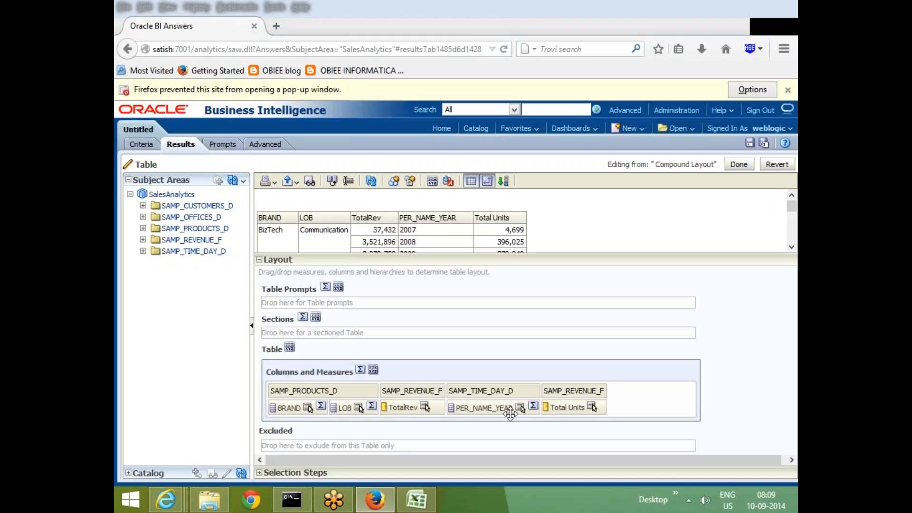
{"action": "left_click_drag", "start_coordinate": [404, 407], "coordinate": [395, 447]}
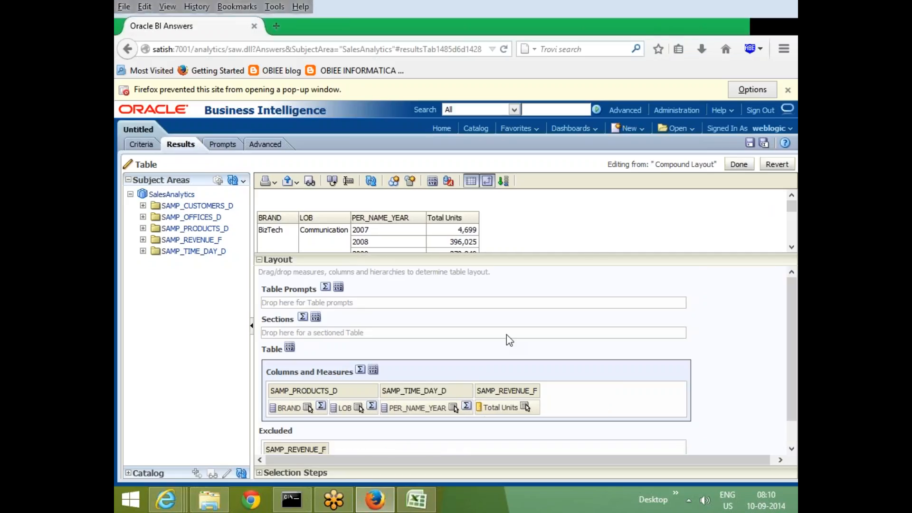
{"action": "scroll", "coordinate": [314, 451], "scroll_direction": "down", "scroll_amount": 1}
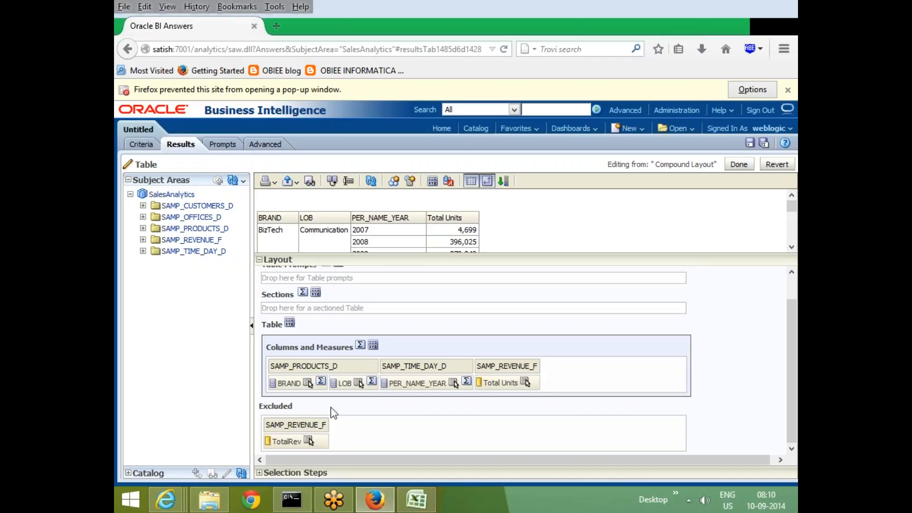
{"action": "scroll", "coordinate": [334, 413], "scroll_direction": "up", "scroll_amount": 2}
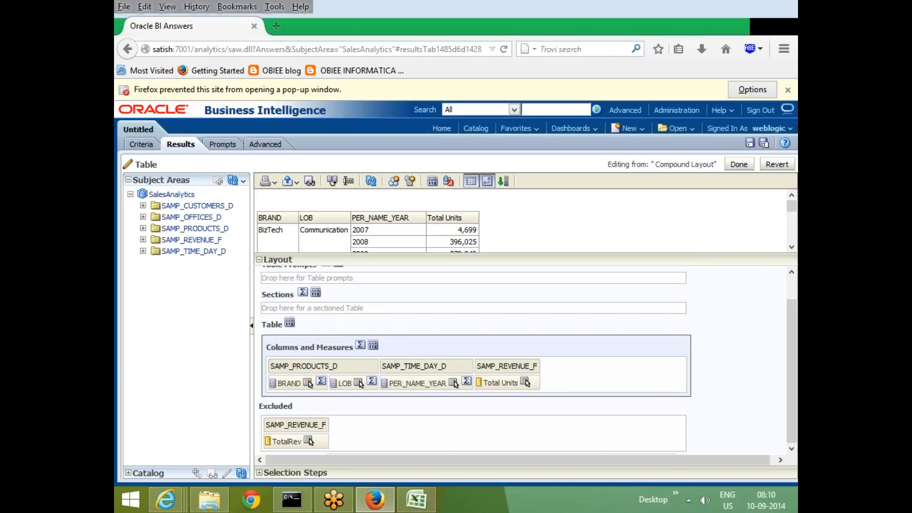
{"action": "scroll", "coordinate": [346, 419], "scroll_direction": "down", "scroll_amount": 1}
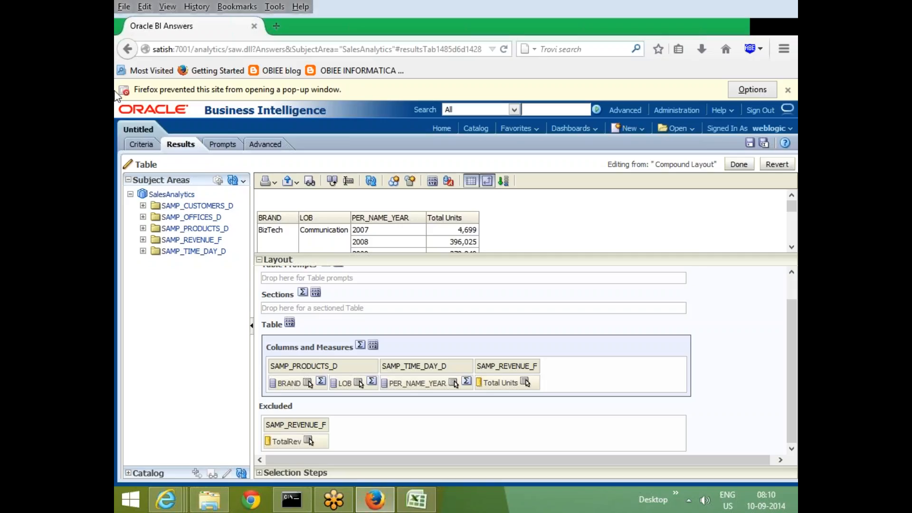
Enlarge the table preview, look through its rows and finish editing the Table view.
{"action": "left_click_drag", "start_coordinate": [477, 255], "coordinate": [506, 353]}
{"action": "scroll", "coordinate": [380, 323], "scroll_direction": "down", "scroll_amount": 3}
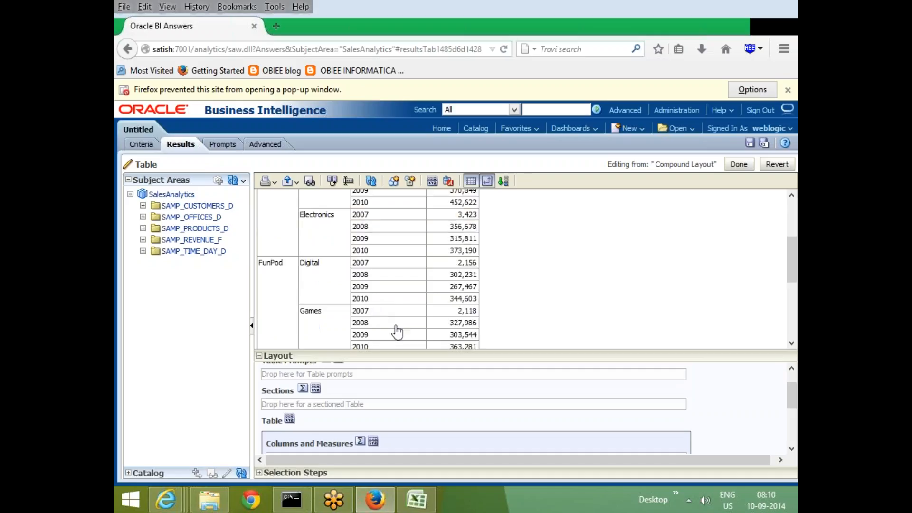
{"action": "scroll", "coordinate": [597, 284], "scroll_direction": "up", "scroll_amount": 3}
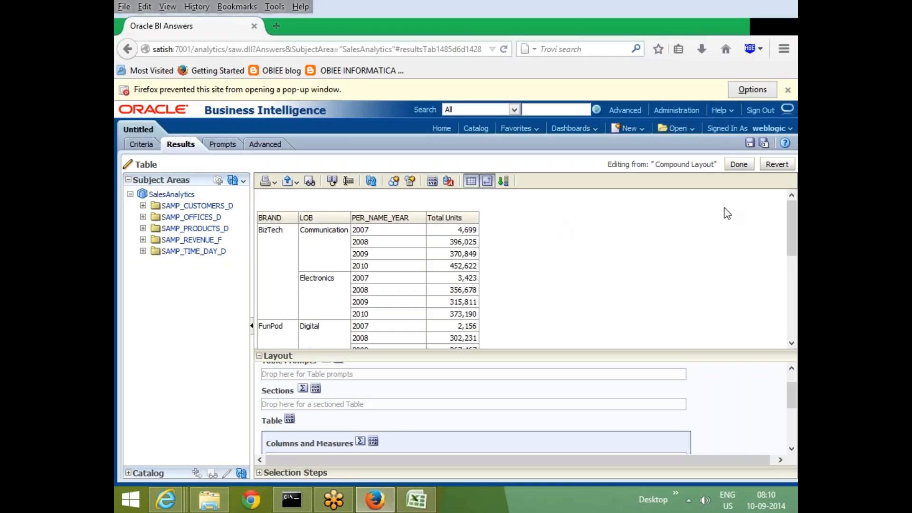
{"action": "left_click", "coordinate": [737, 164]}
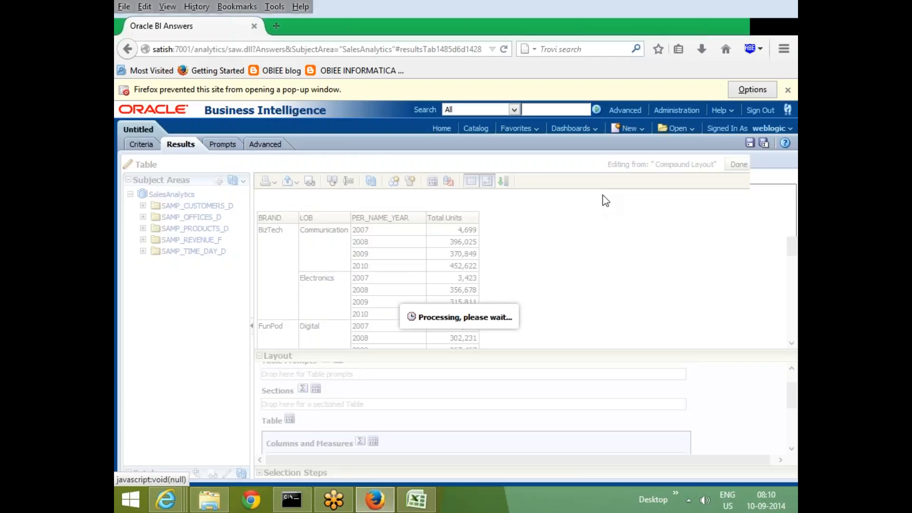